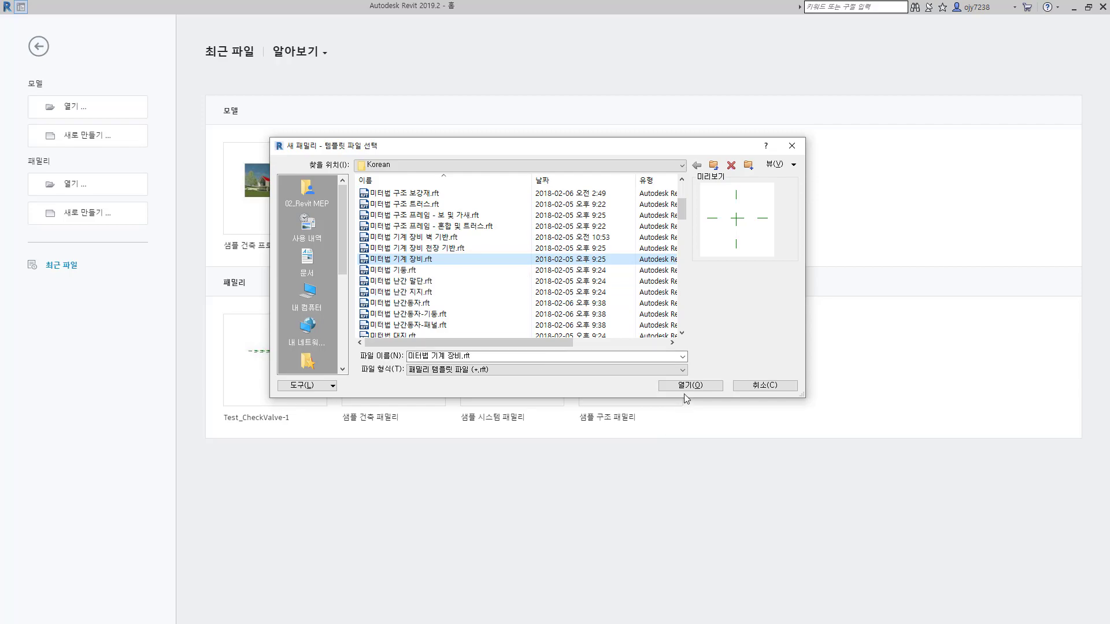
# Step: Create a new family from the 미터법 기계 장비.rft template in the Korean folder
pyautogui.click(694, 388)
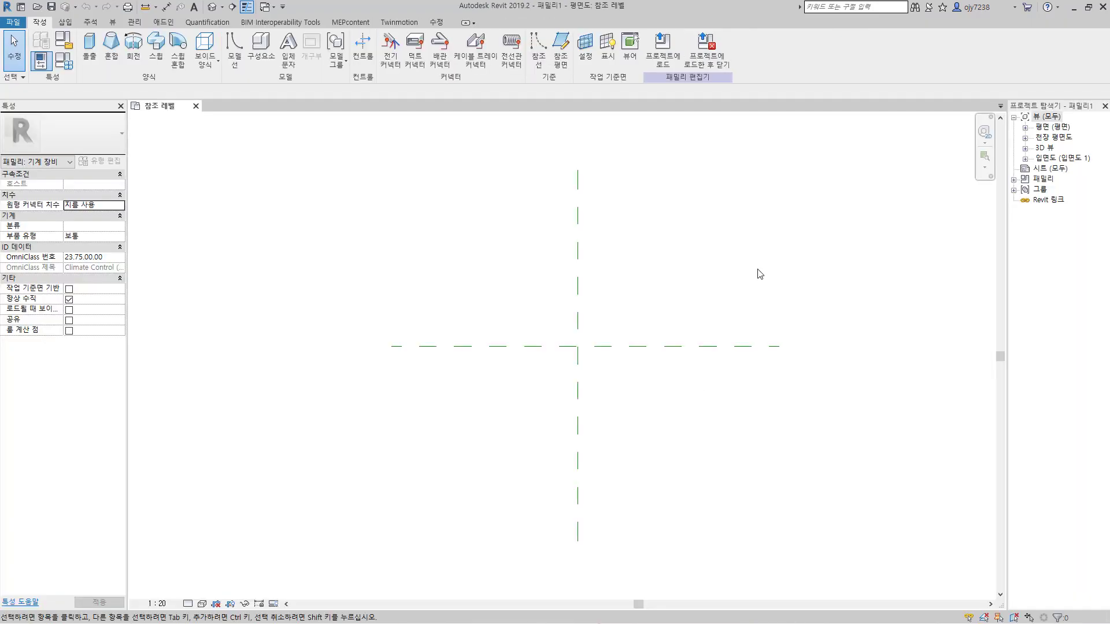
# Step: Set the family's OmniClass number to 23.75.10.11.14.14 - Condensing Boilers, under Central Heat Generators, Hot Water Heat Generators
pyautogui.click(68, 43)
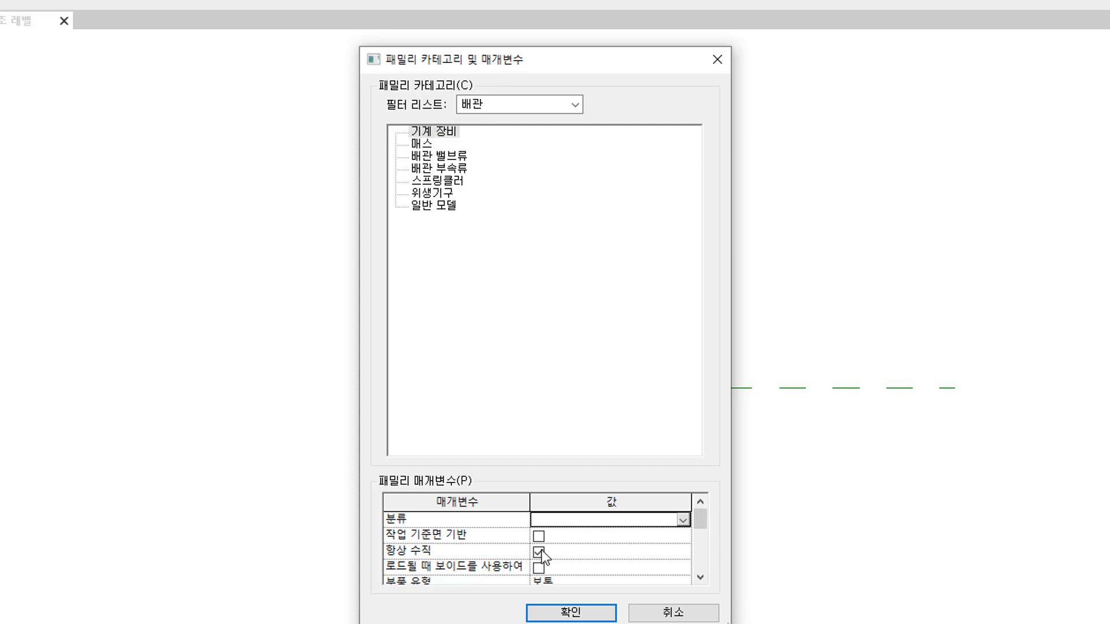
pyautogui.click(700, 576)
pyautogui.click(701, 576)
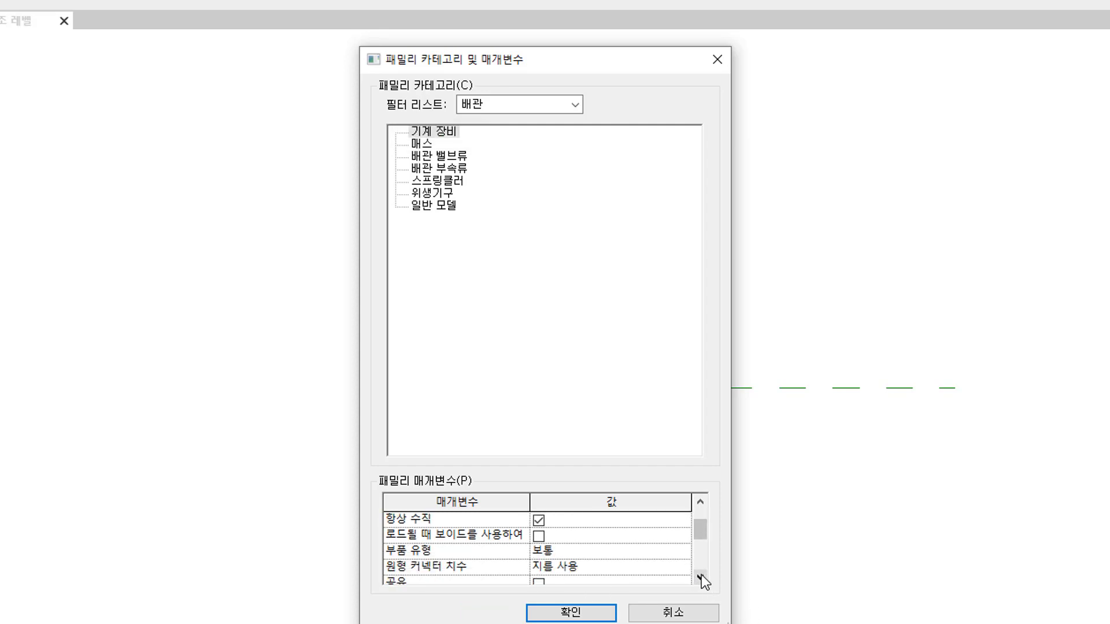
pyautogui.click(701, 576)
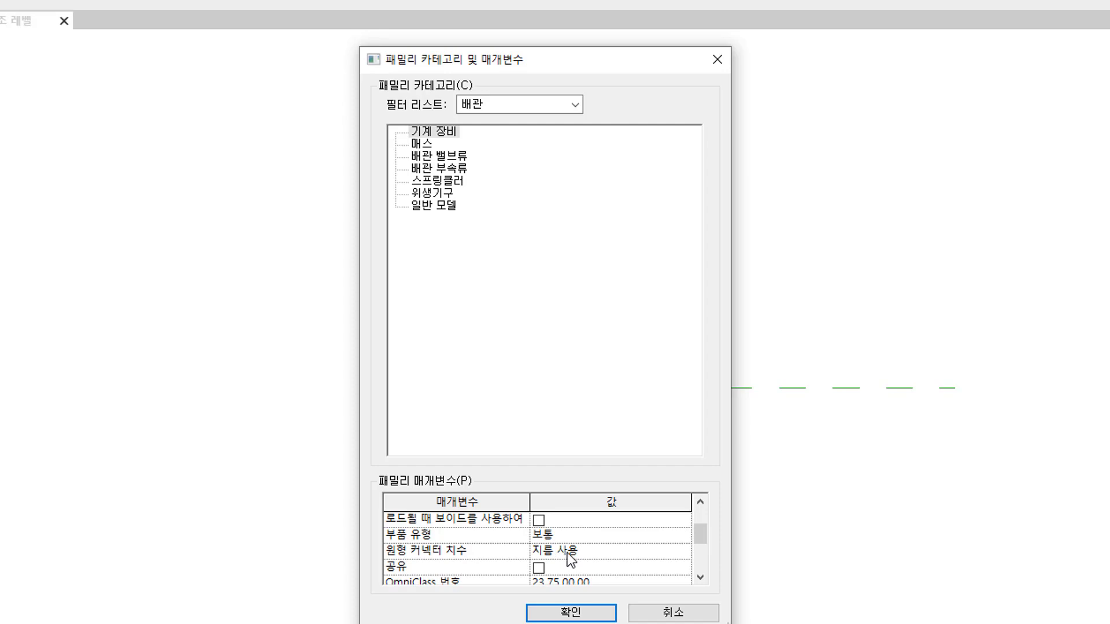
pyautogui.click(688, 581)
pyautogui.click(615, 556)
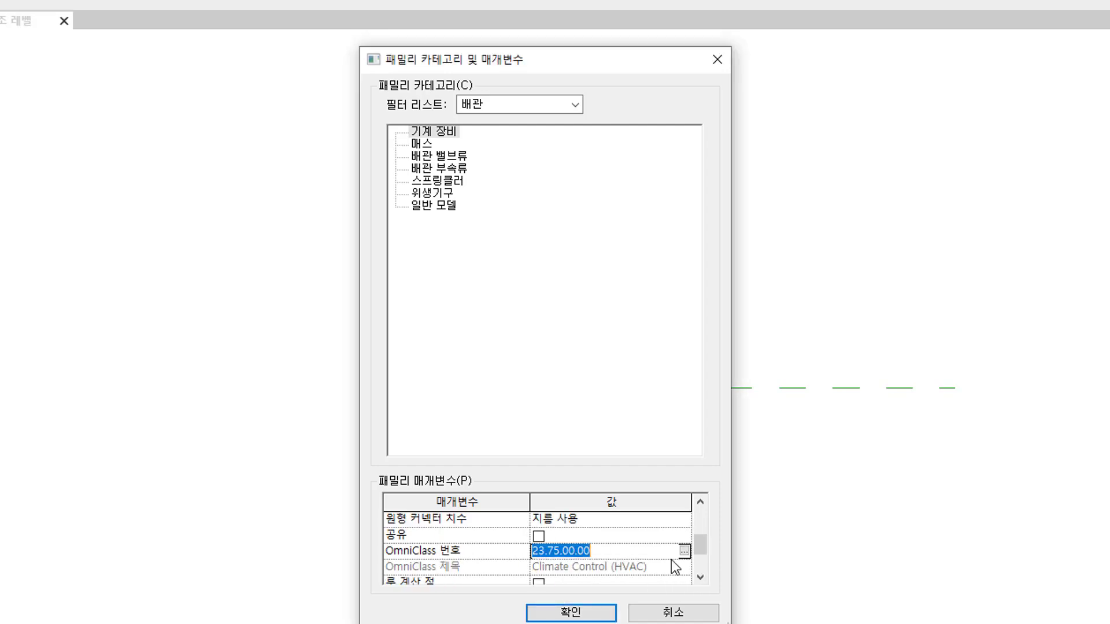
pyautogui.click(683, 549)
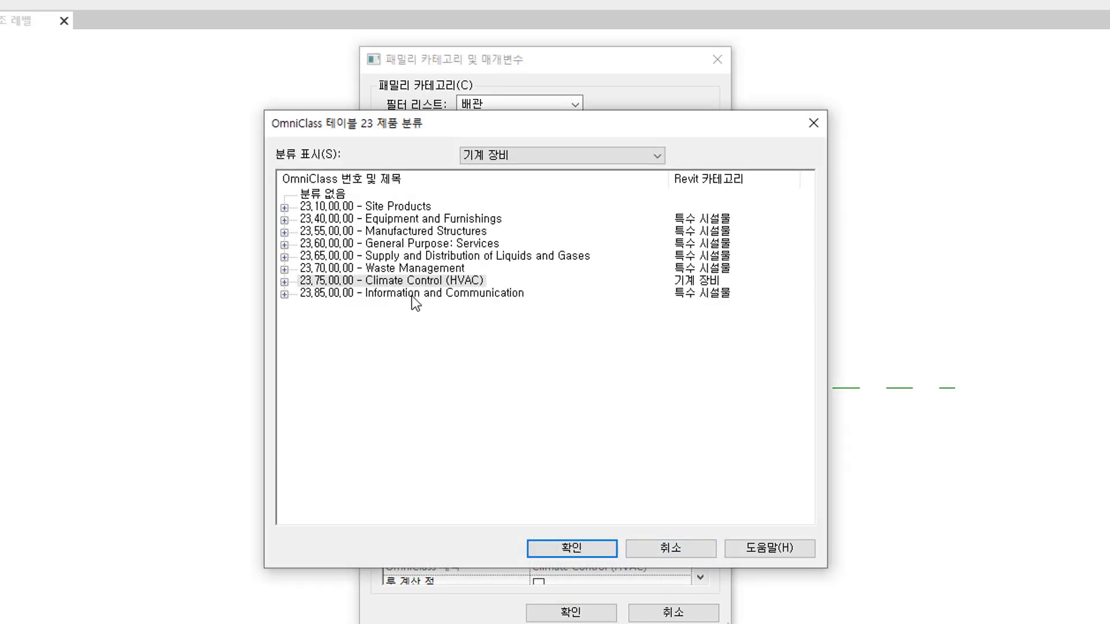
pyautogui.click(285, 283)
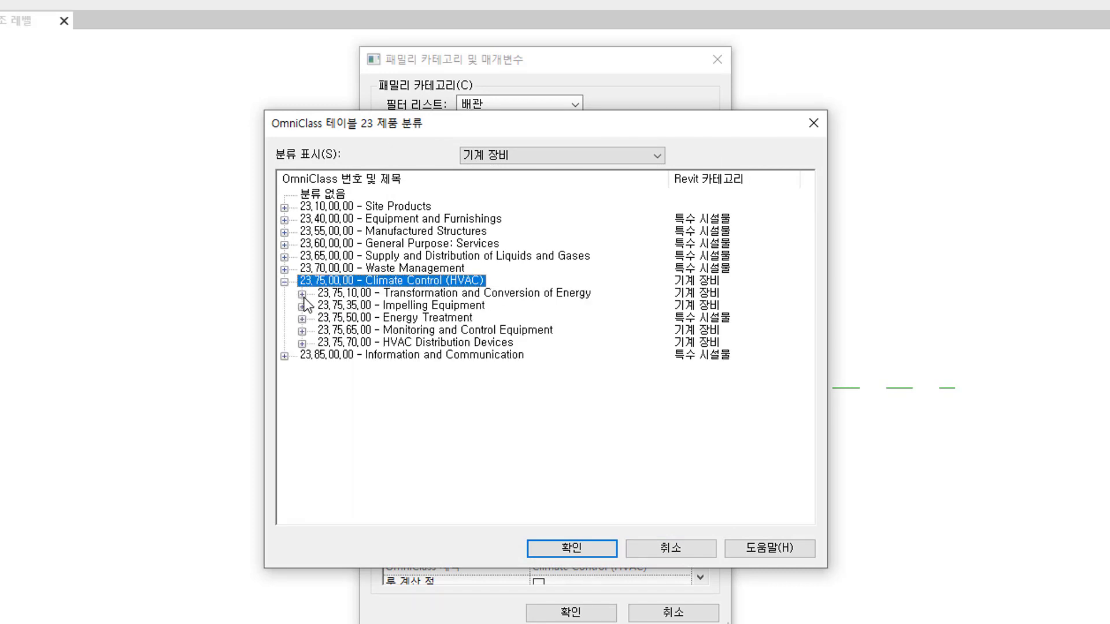
pyautogui.click(302, 295)
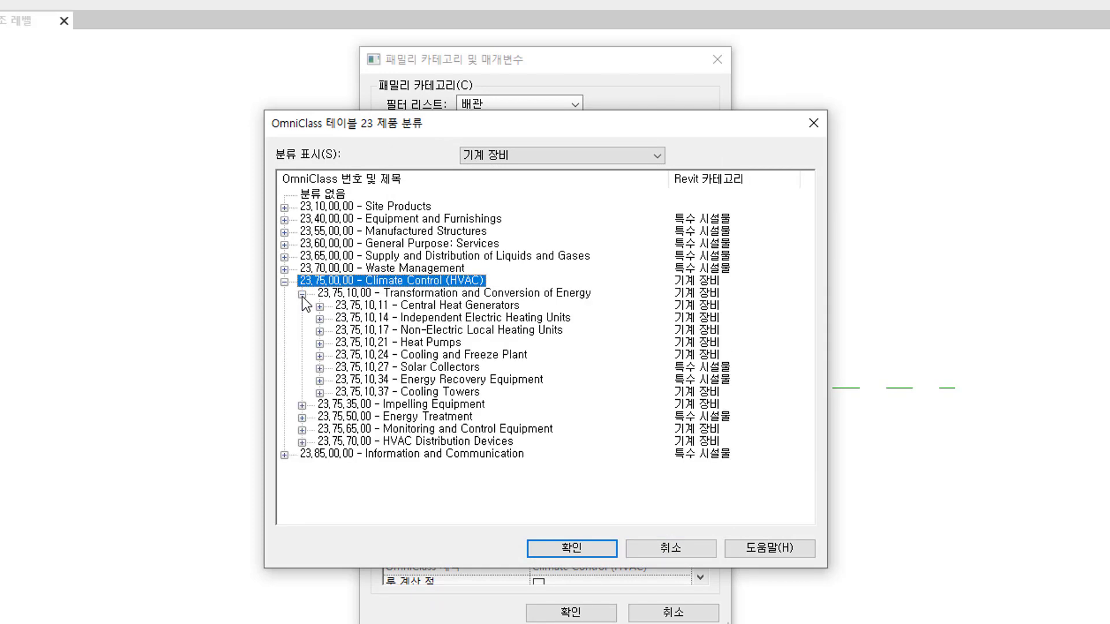
pyautogui.click(437, 306)
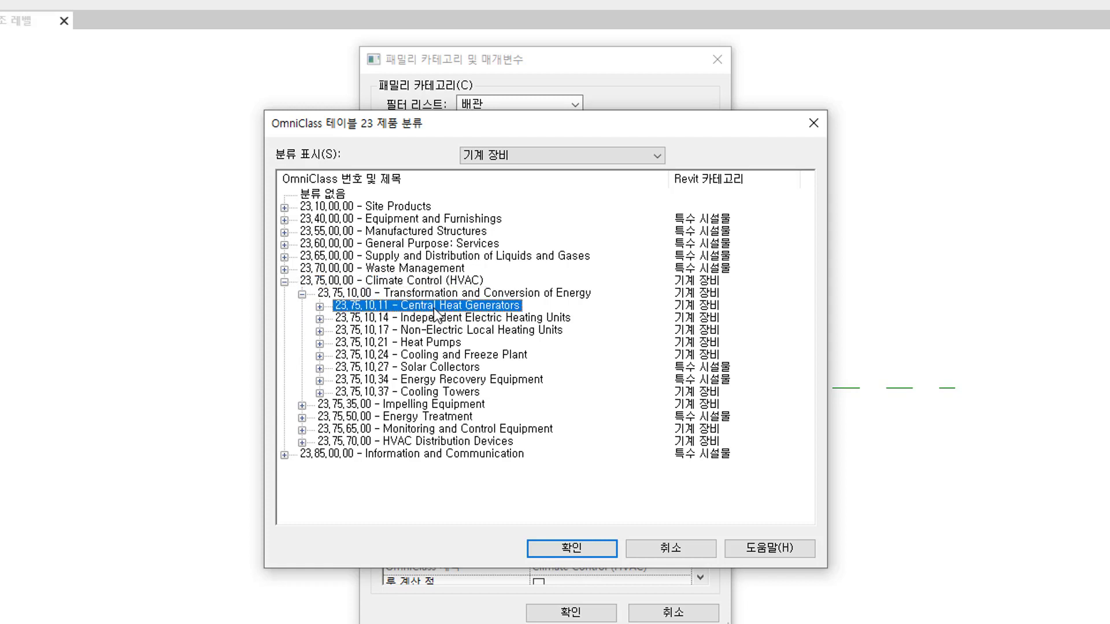
pyautogui.click(319, 306)
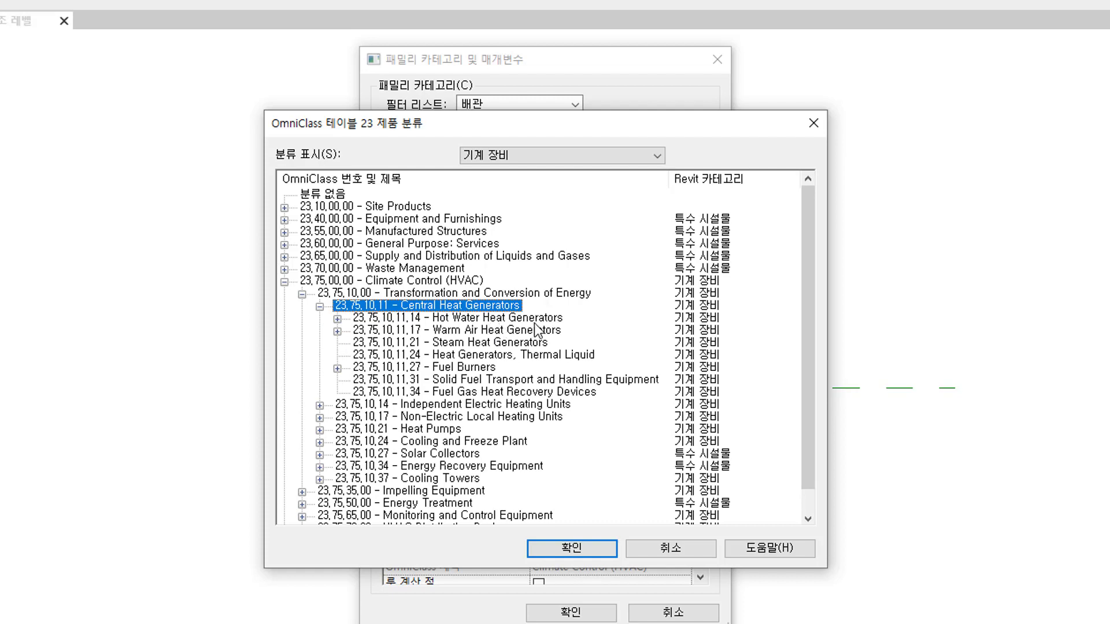
pyautogui.click(534, 318)
pyautogui.click(338, 319)
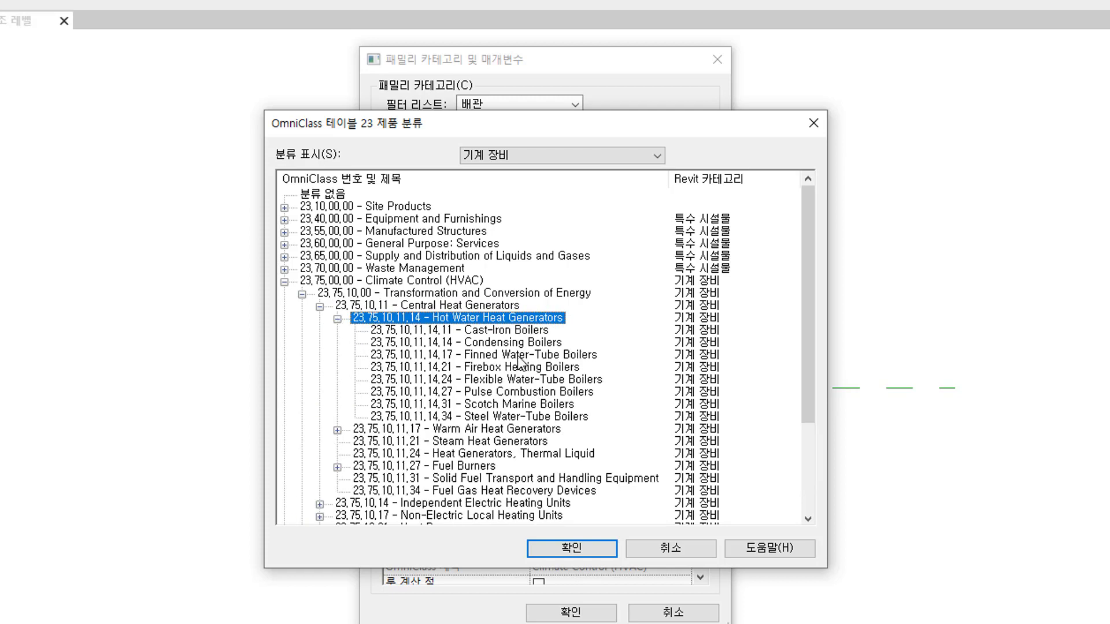
pyautogui.click(501, 343)
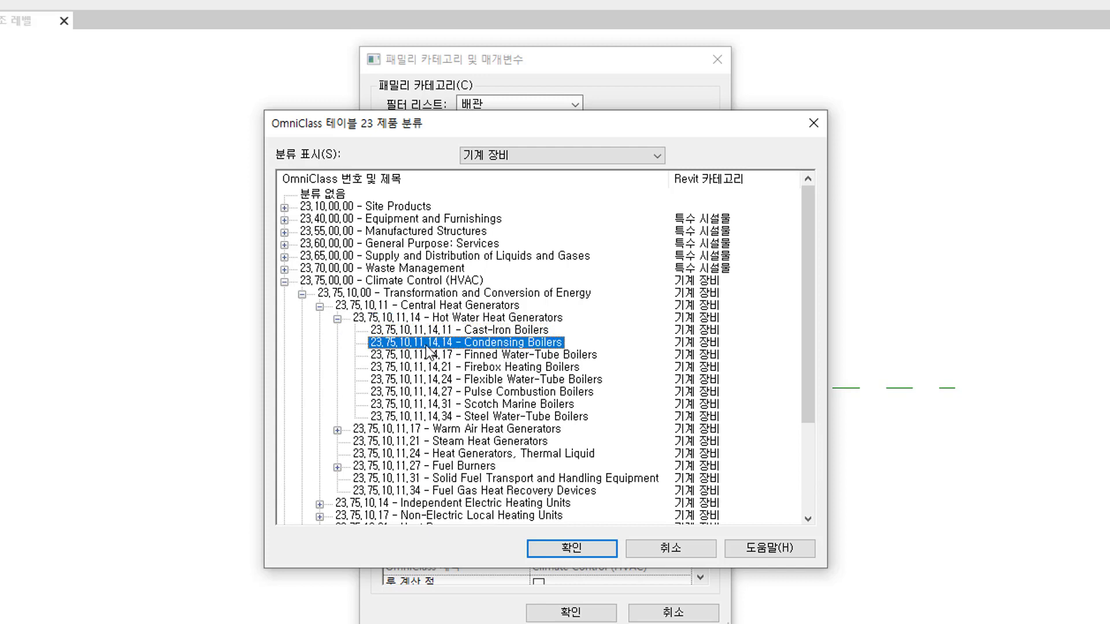
pyautogui.click(599, 551)
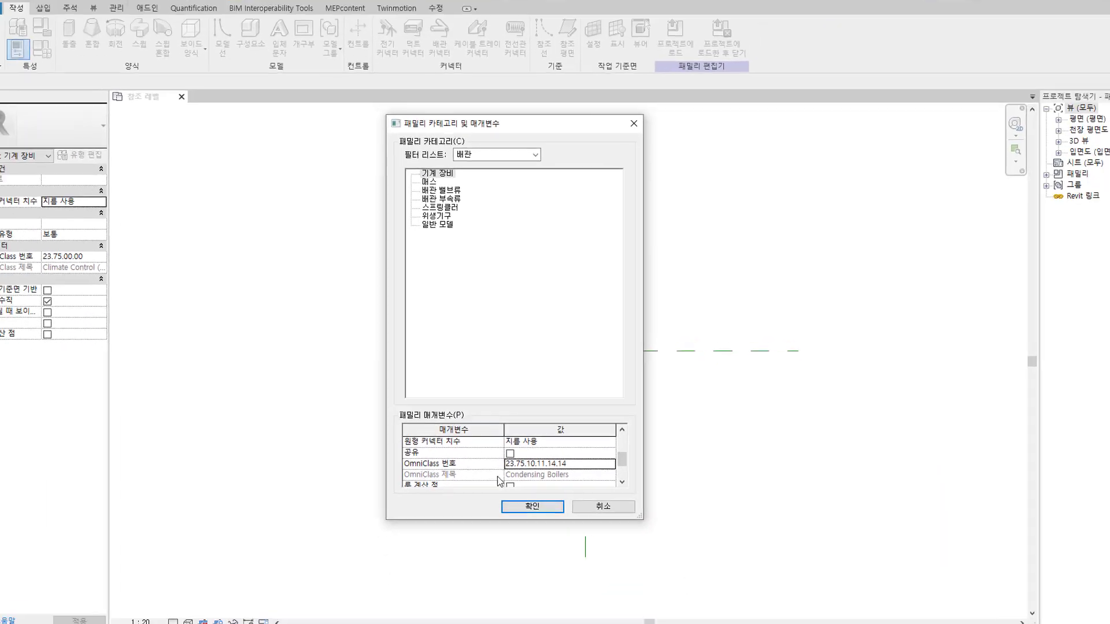
pyautogui.click(528, 494)
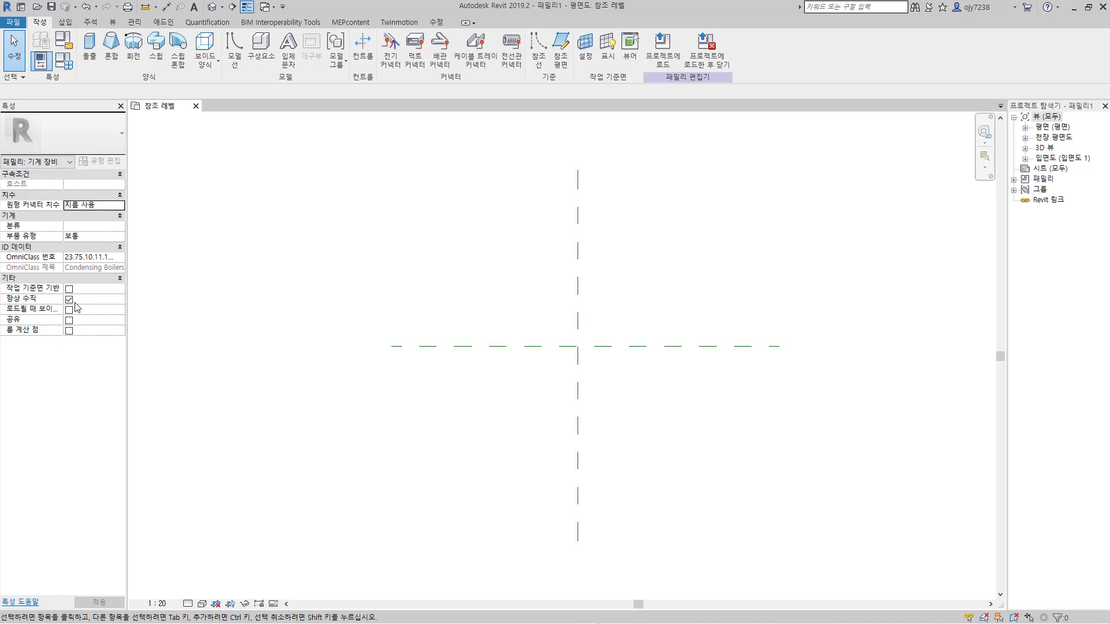
# Step: Save the family as 보일러 in a new documents subfolder named 보일러
pyautogui.click(51, 7)
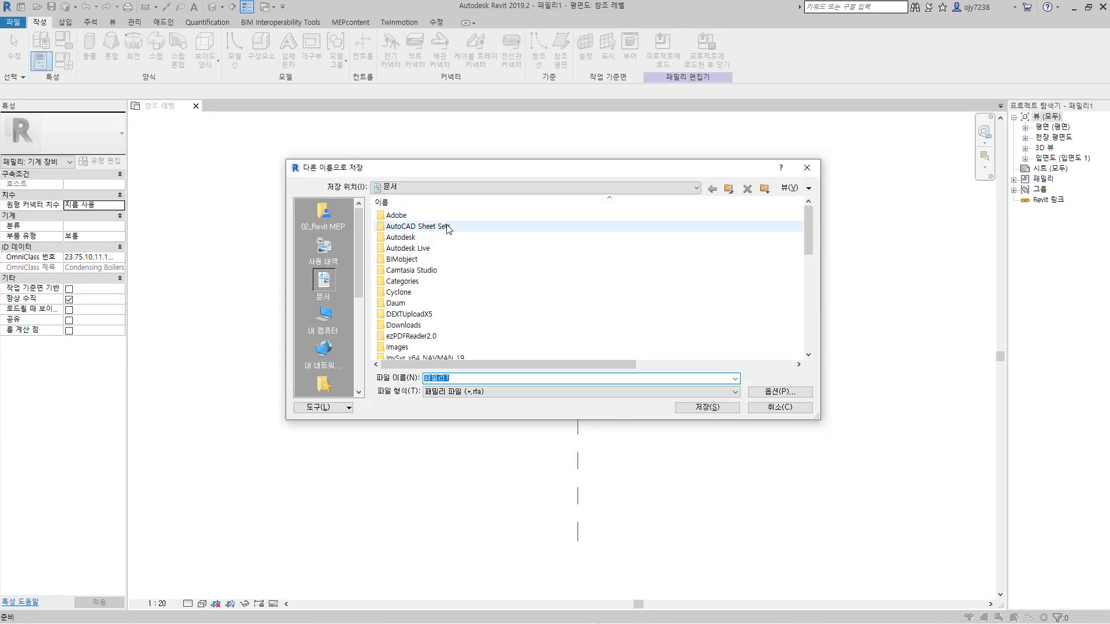
pyautogui.click(765, 189)
pyautogui.write('보일러')
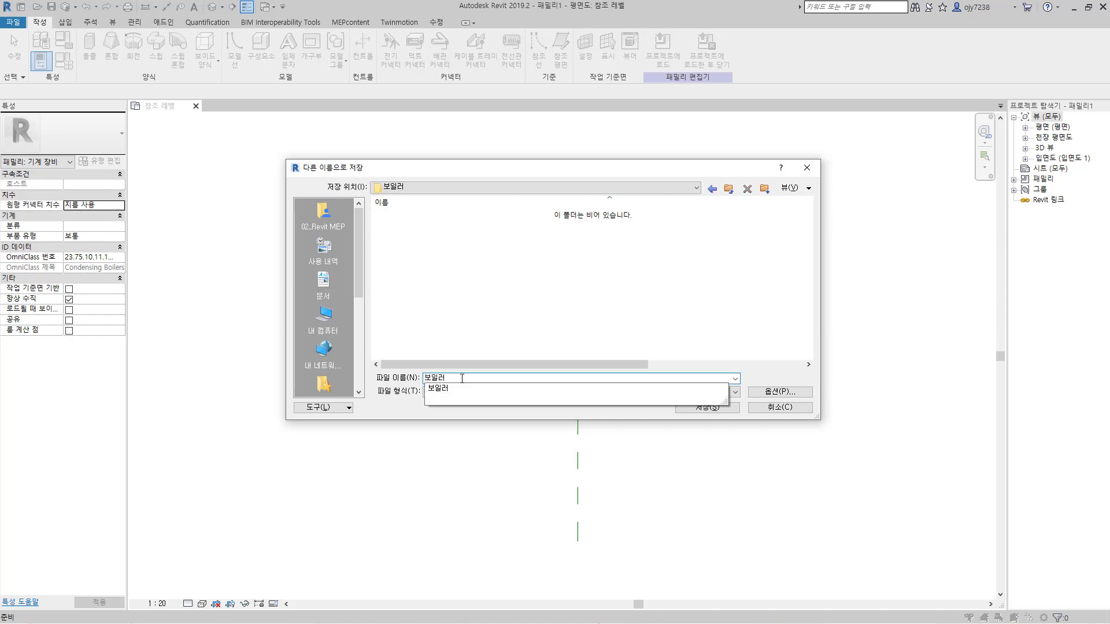
pyautogui.press('Return')
pyautogui.press('Return')
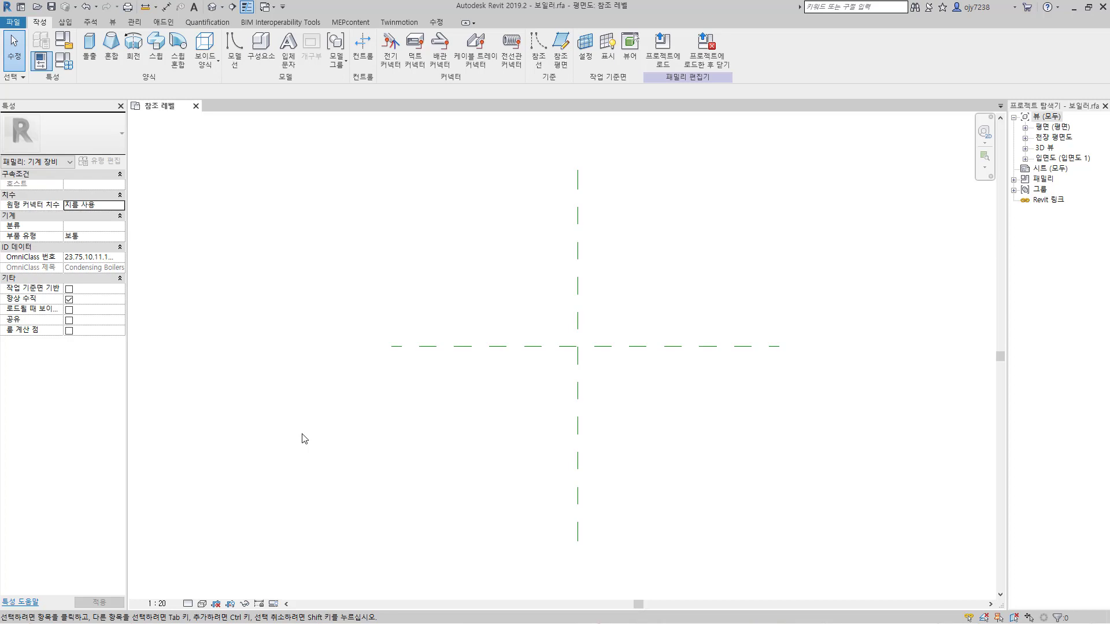
# Step: Draw a horizontal reference plane offset 800 above the front/back center plane and make its temporary dimension permanent
pyautogui.click(562, 46)
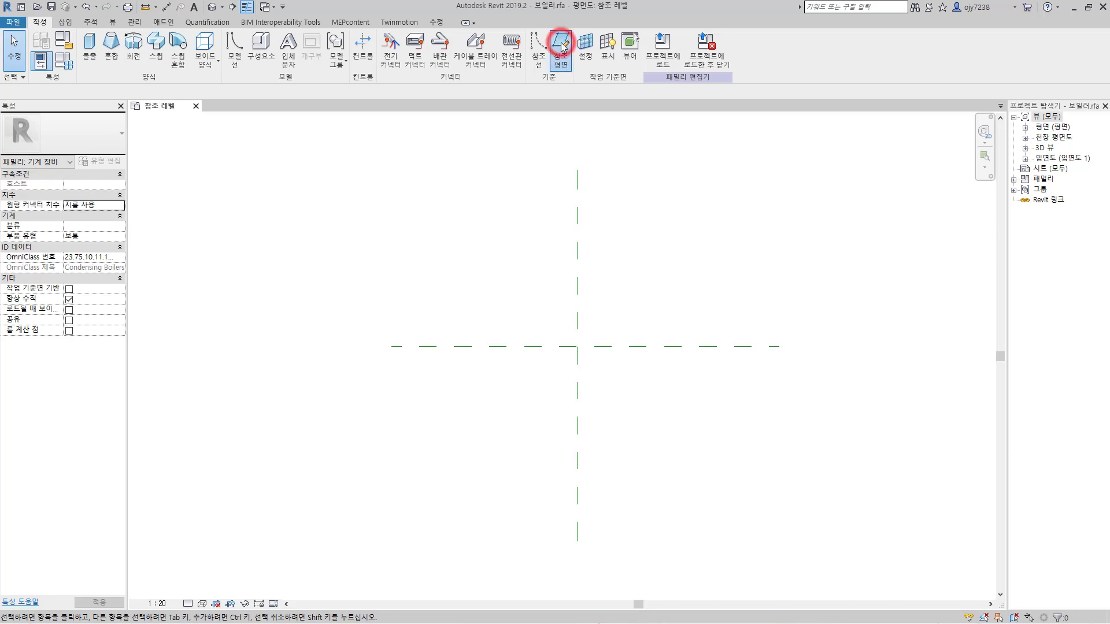
pyautogui.click(166, 94)
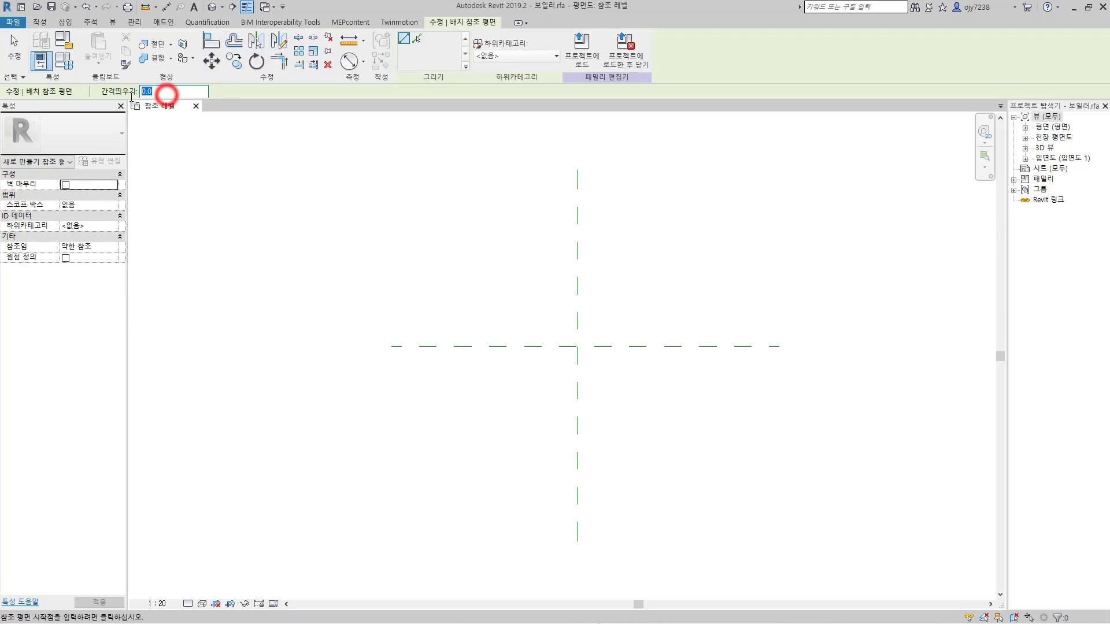
pyautogui.write('800')
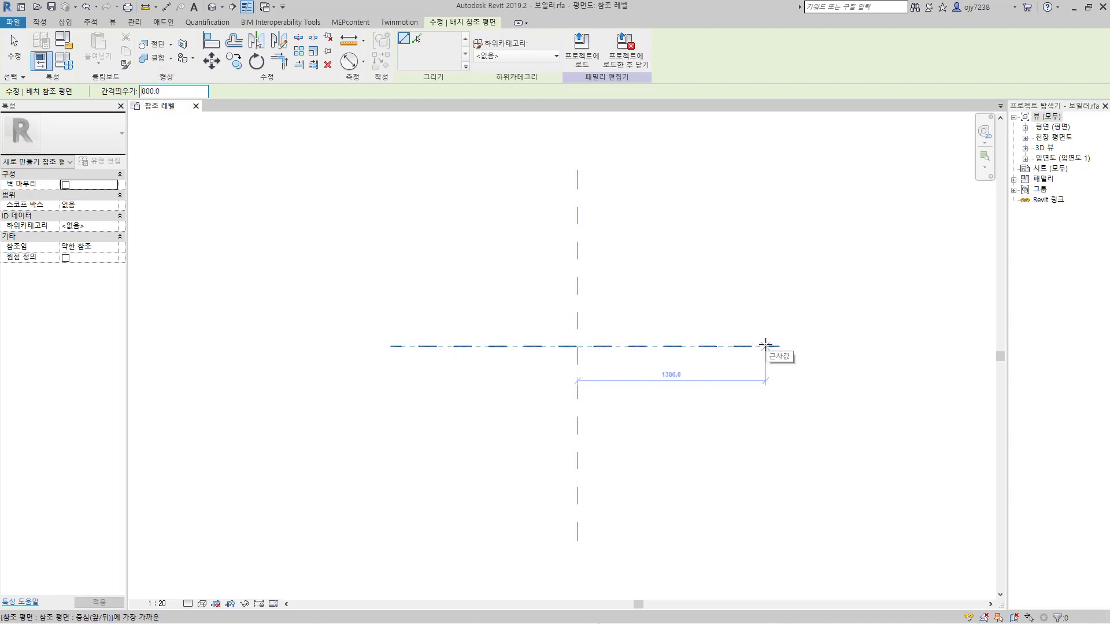
pyautogui.click(392, 345)
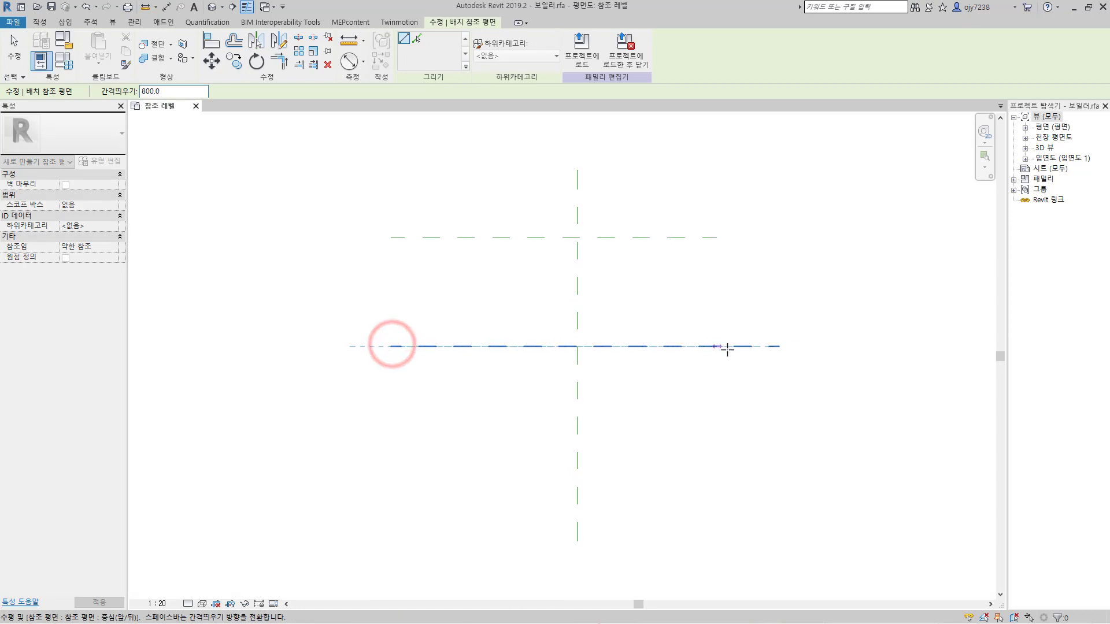
pyautogui.click(778, 348)
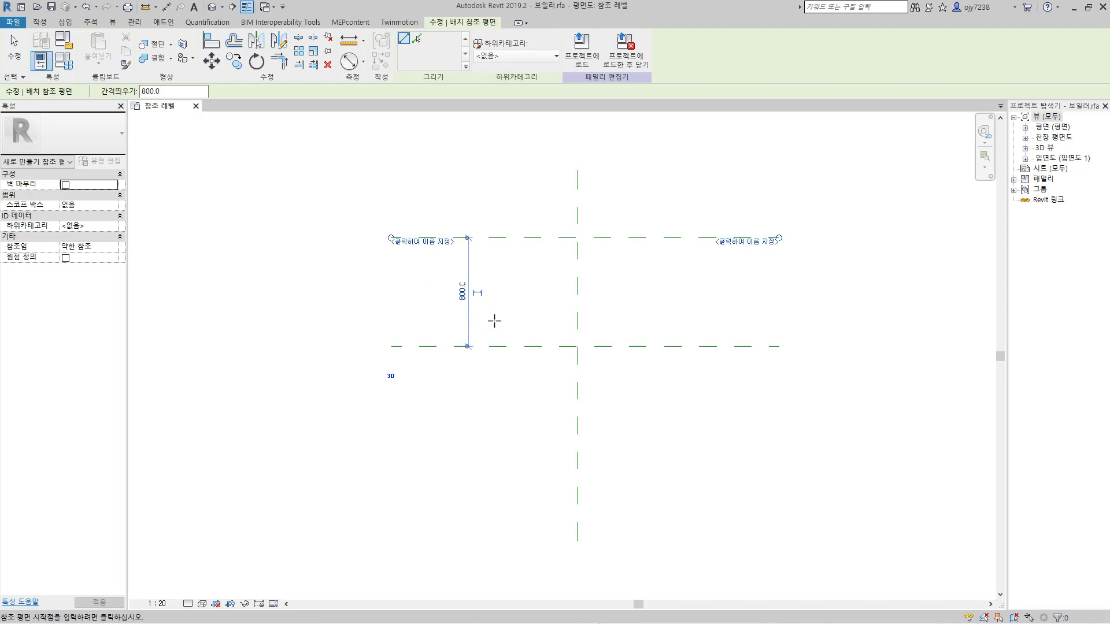
pyautogui.click(479, 293)
# Step: Draw a vertical reference plane offset 900 to the right of the left/right center plane and make its dimension permanent
pyautogui.click(174, 92)
pyautogui.write('900')
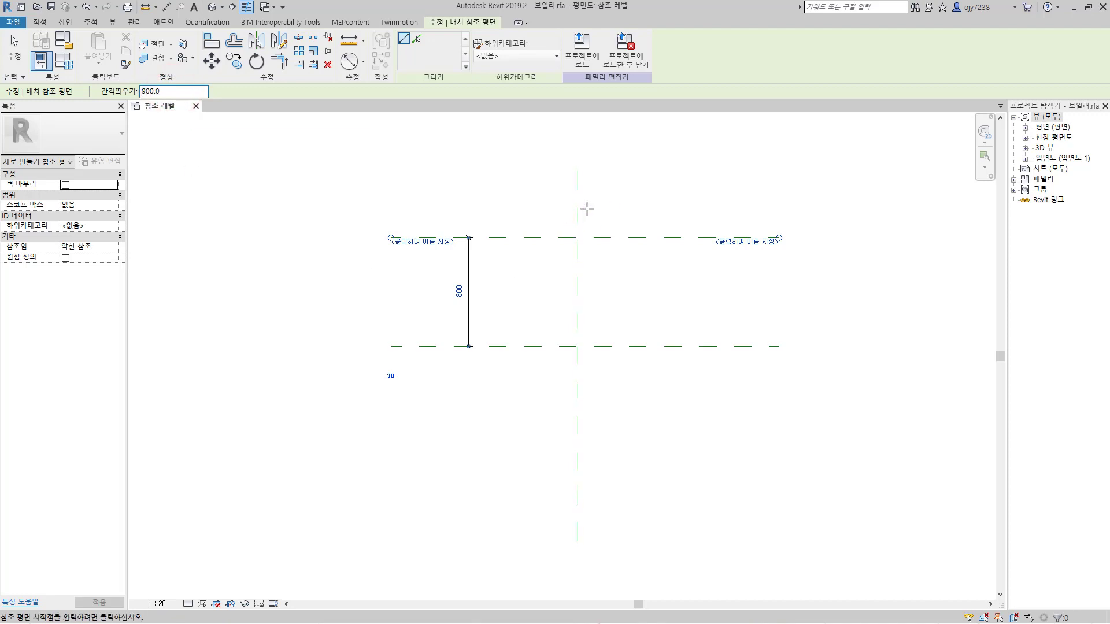
pyautogui.click(577, 171)
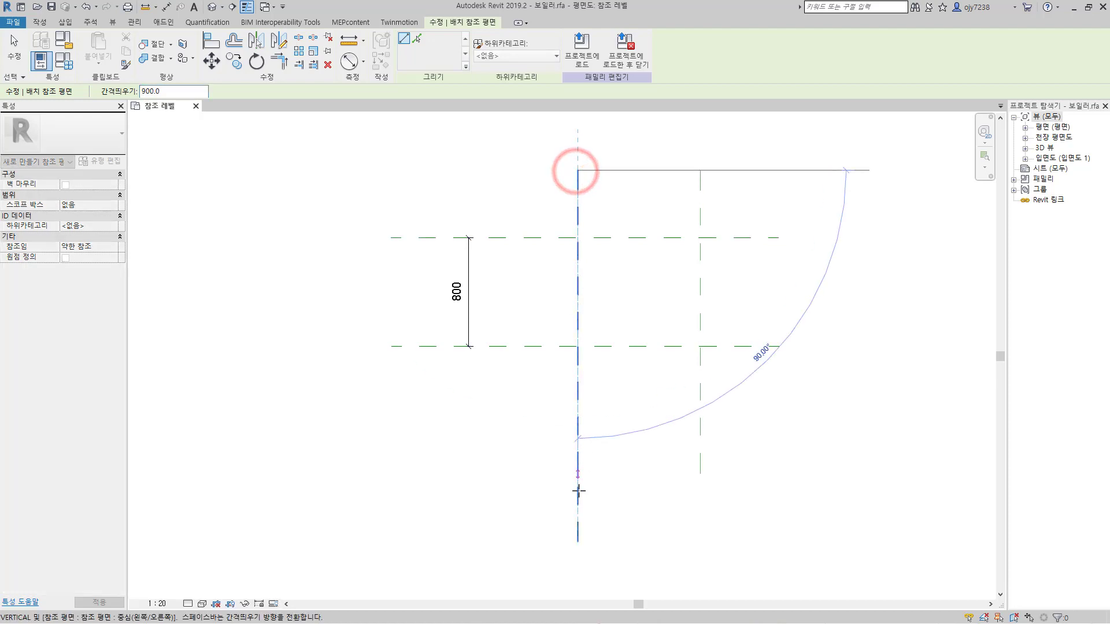
pyautogui.click(576, 542)
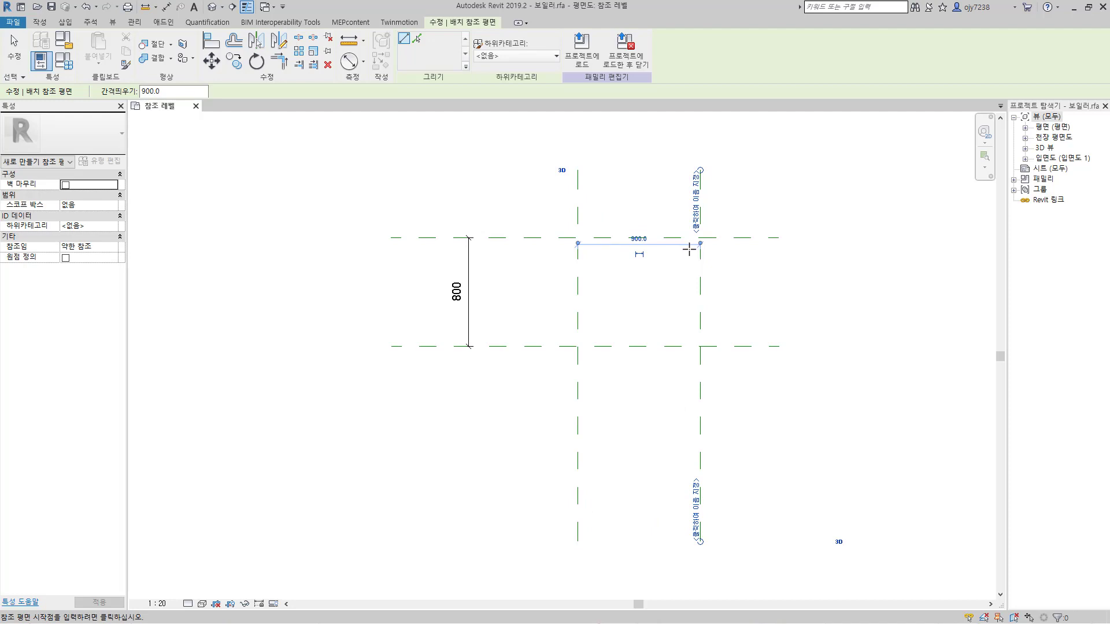
pyautogui.click(639, 253)
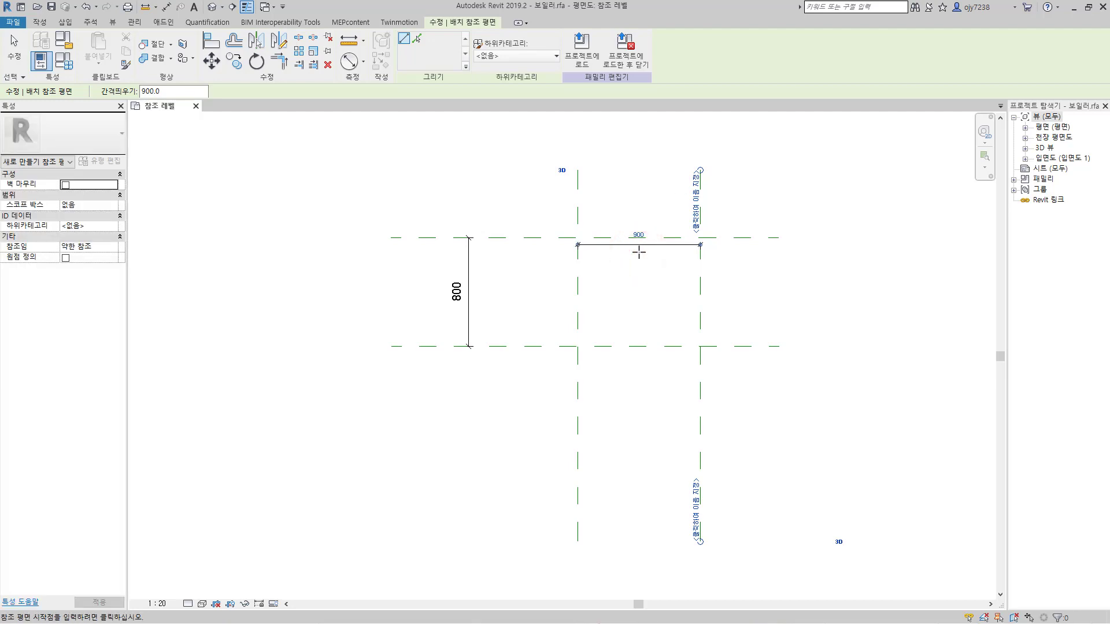
pyautogui.press('Escape')
pyautogui.press('Escape')
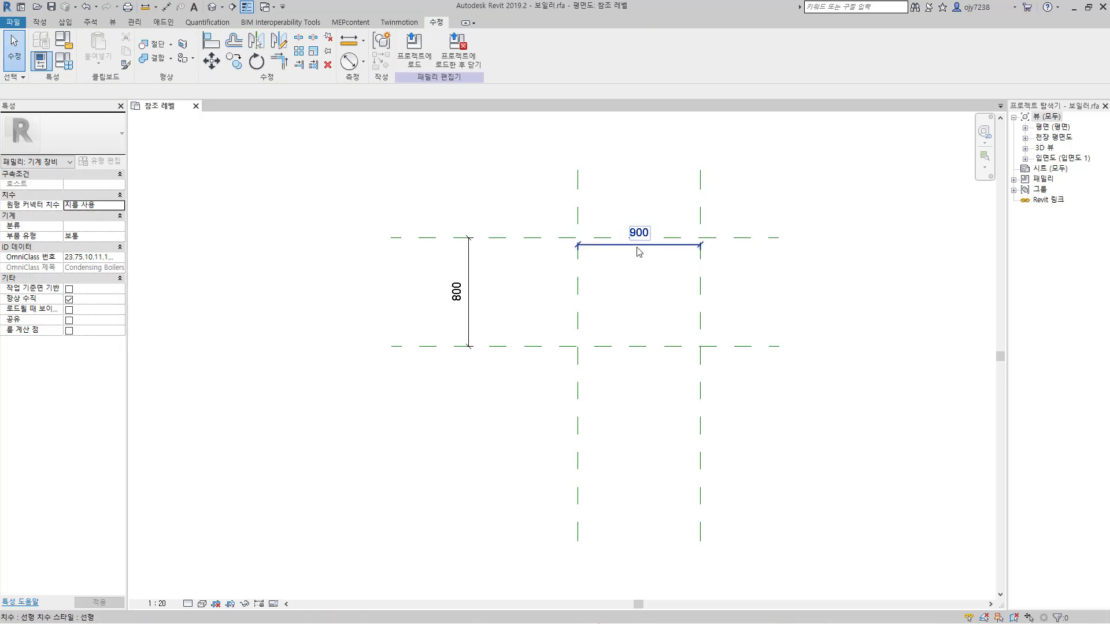
# Step: Move the 900 dimension above the vertical reference planes and the 800 dimension left of the horizontal ones
pyautogui.moveTo(636, 247); pyautogui.dragTo(638, 142)
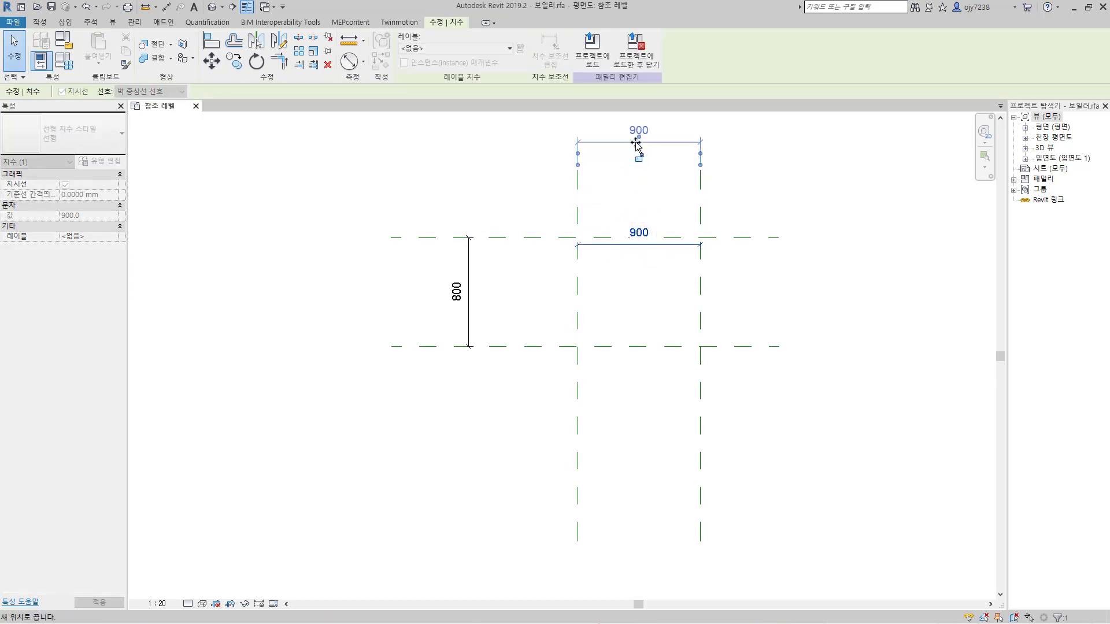
pyautogui.moveTo(468, 320); pyautogui.dragTo(355, 326)
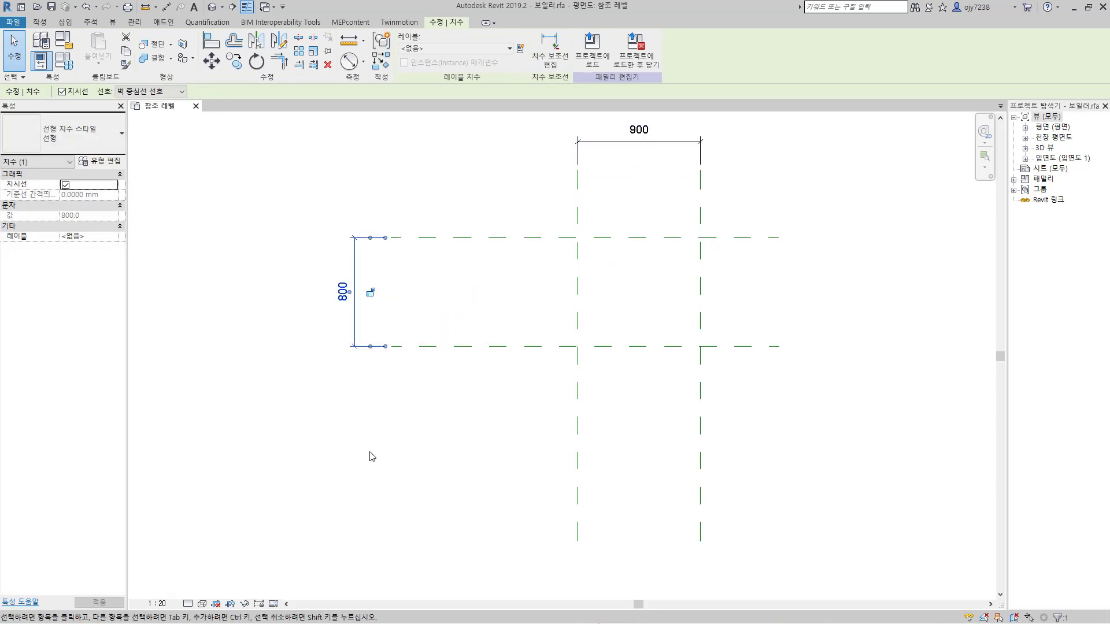
pyautogui.click(370, 456)
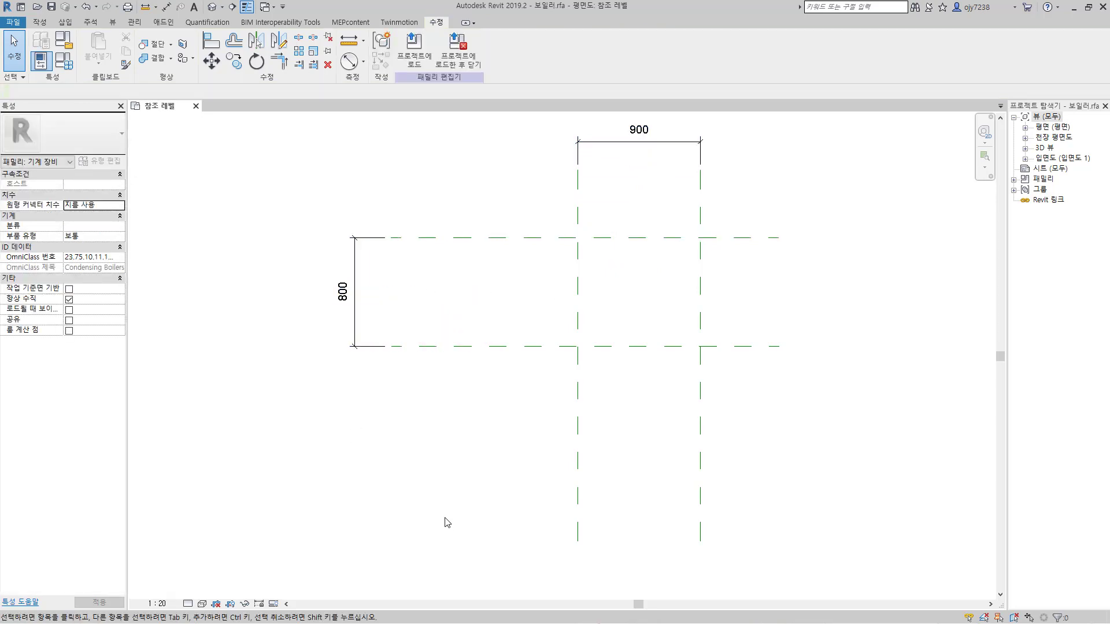
# Step: Start an extrusion and sketch a 900 by 800 rectangle between the intersections of the four reference planes
pyautogui.click(40, 22)
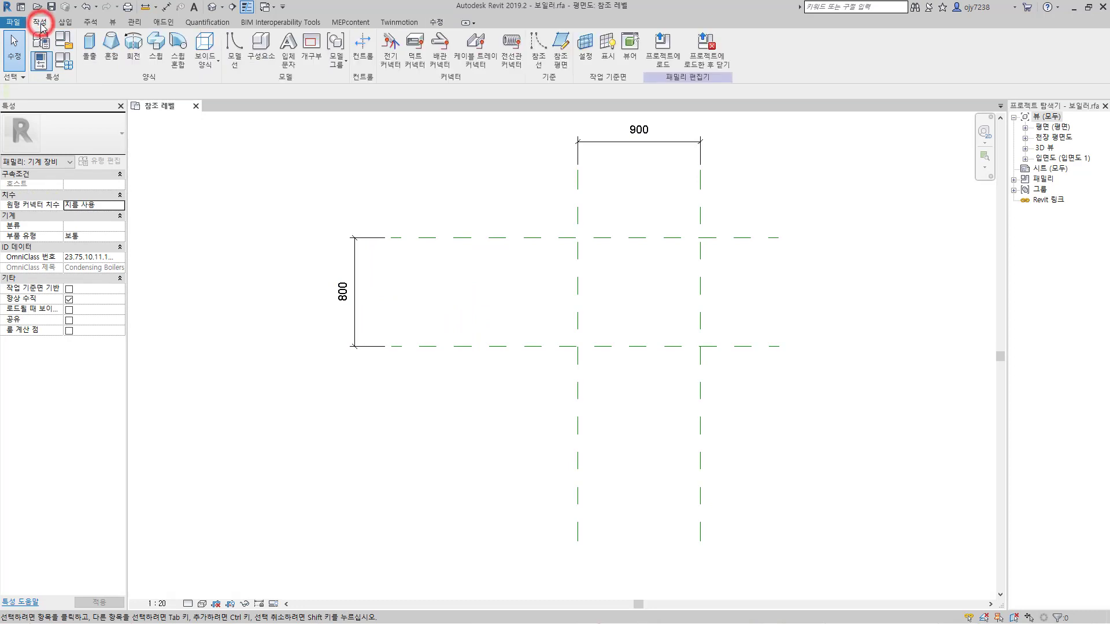
pyautogui.click(90, 46)
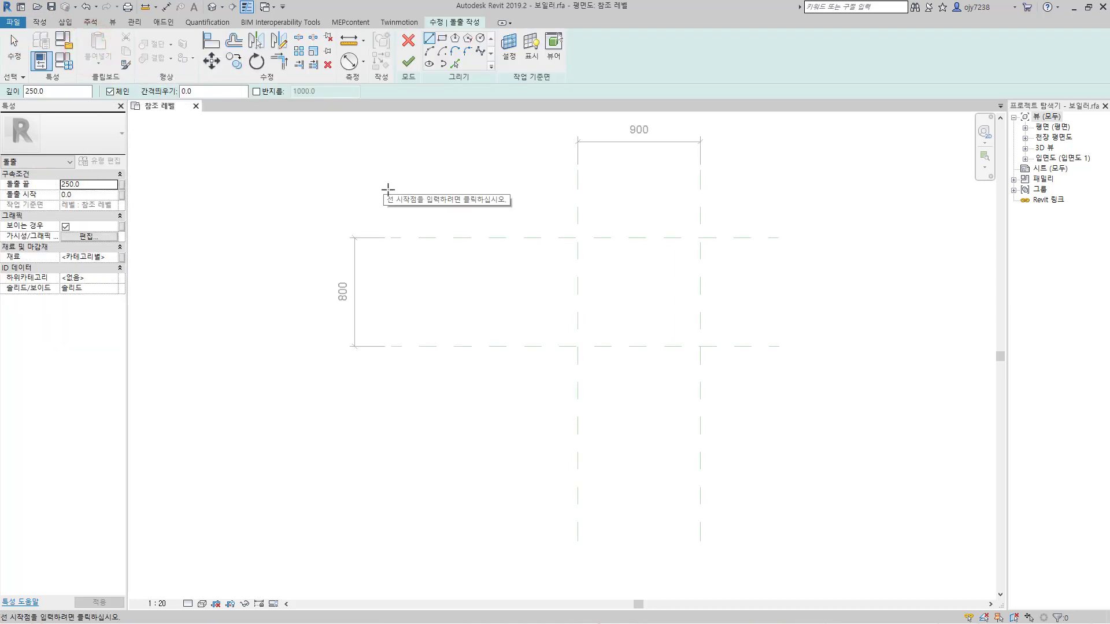
pyautogui.click(442, 40)
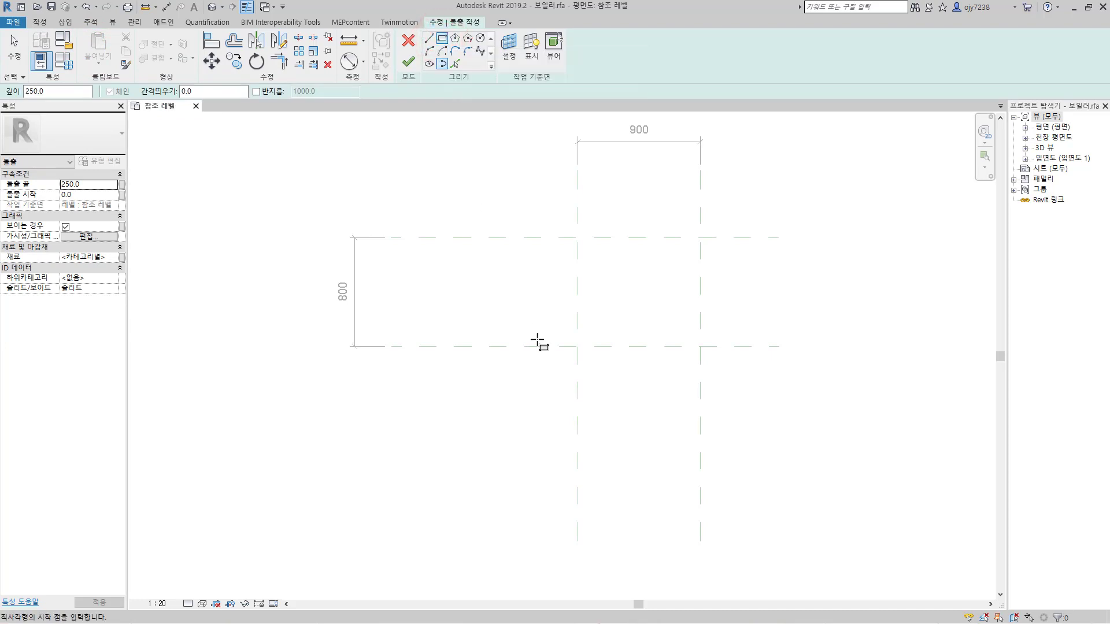
pyautogui.click(578, 237)
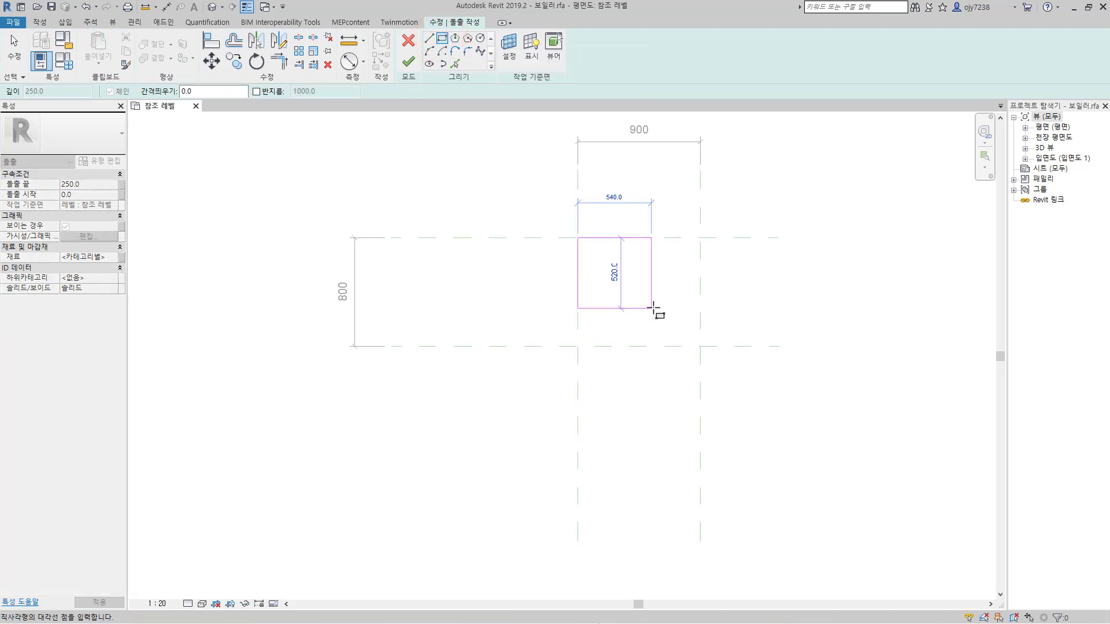
pyautogui.click(701, 346)
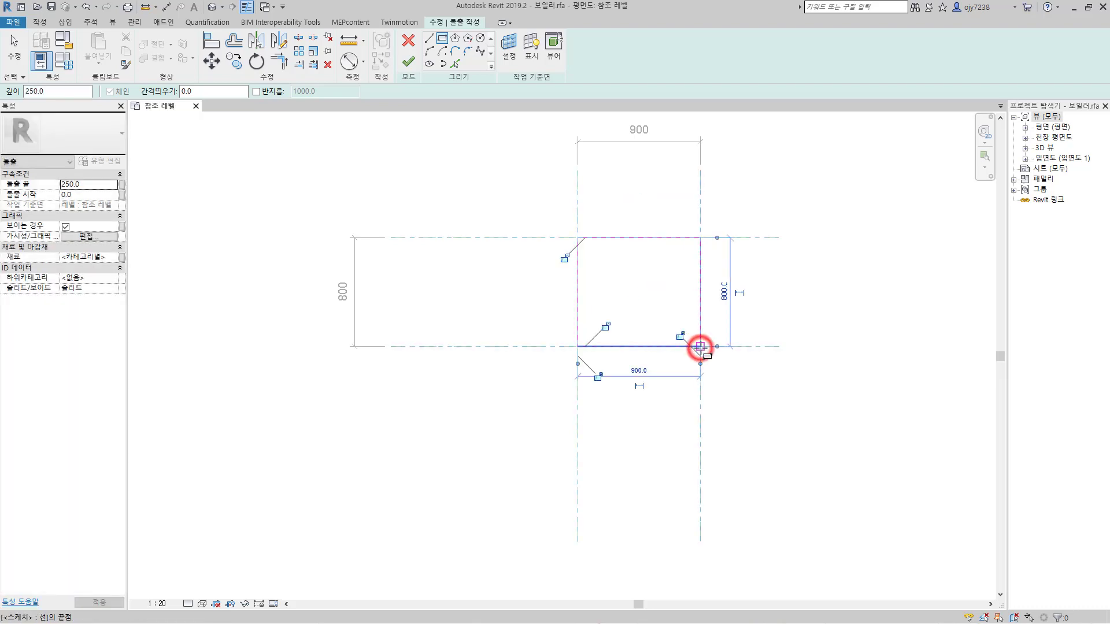
# Step: Lock the four rectangle edges to the reference planes and finish the body extrusion with a depth of 1400
pyautogui.click(564, 258)
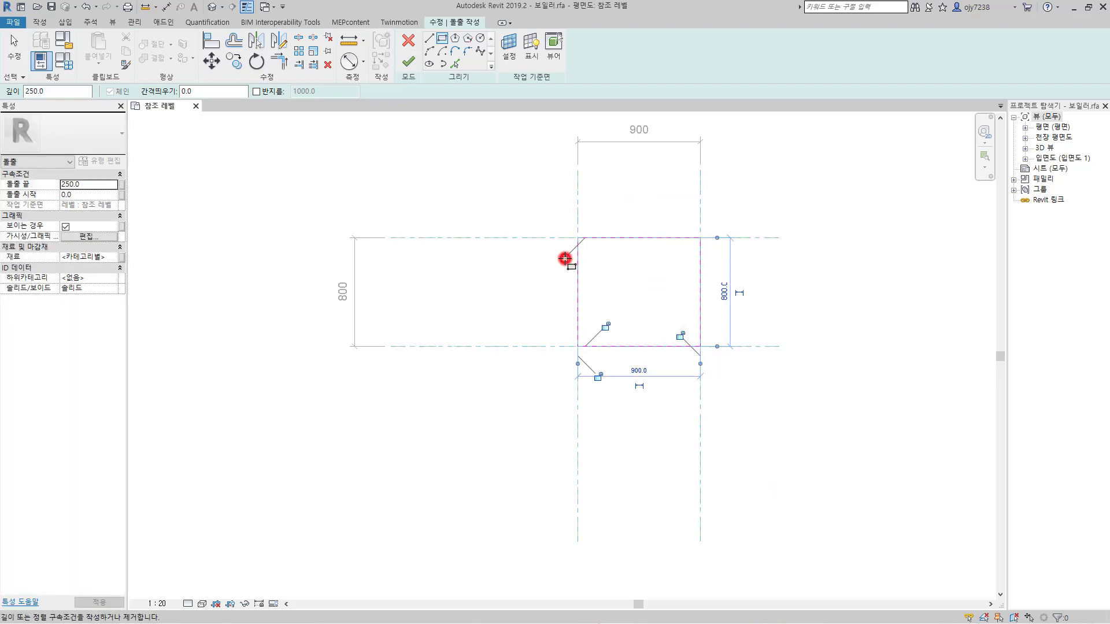
pyautogui.click(606, 326)
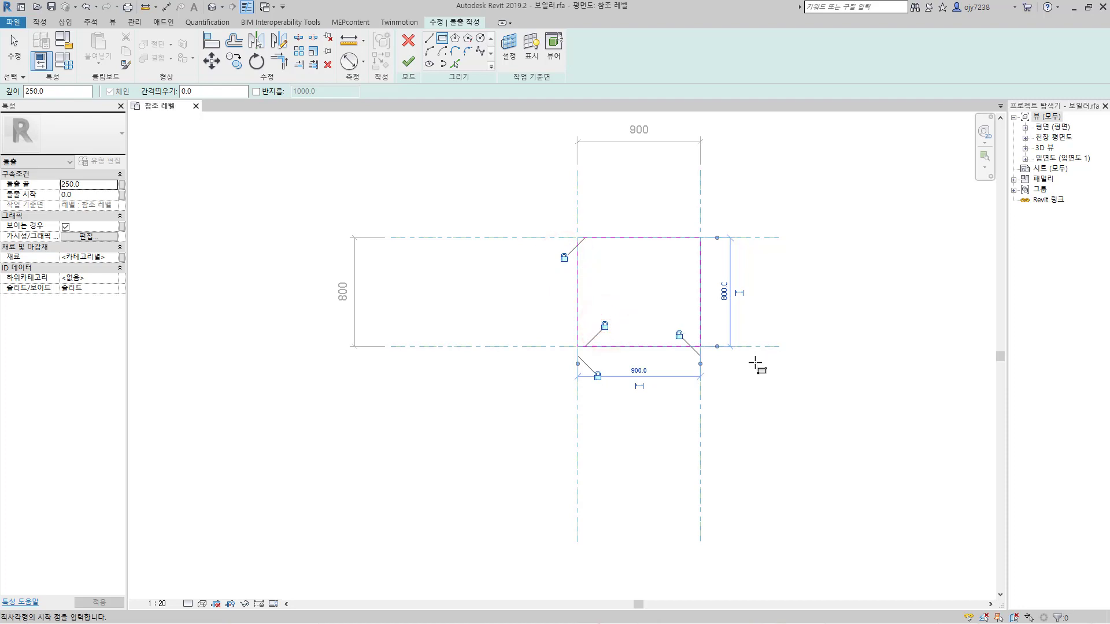
pyautogui.click(41, 91)
pyautogui.write('1400')
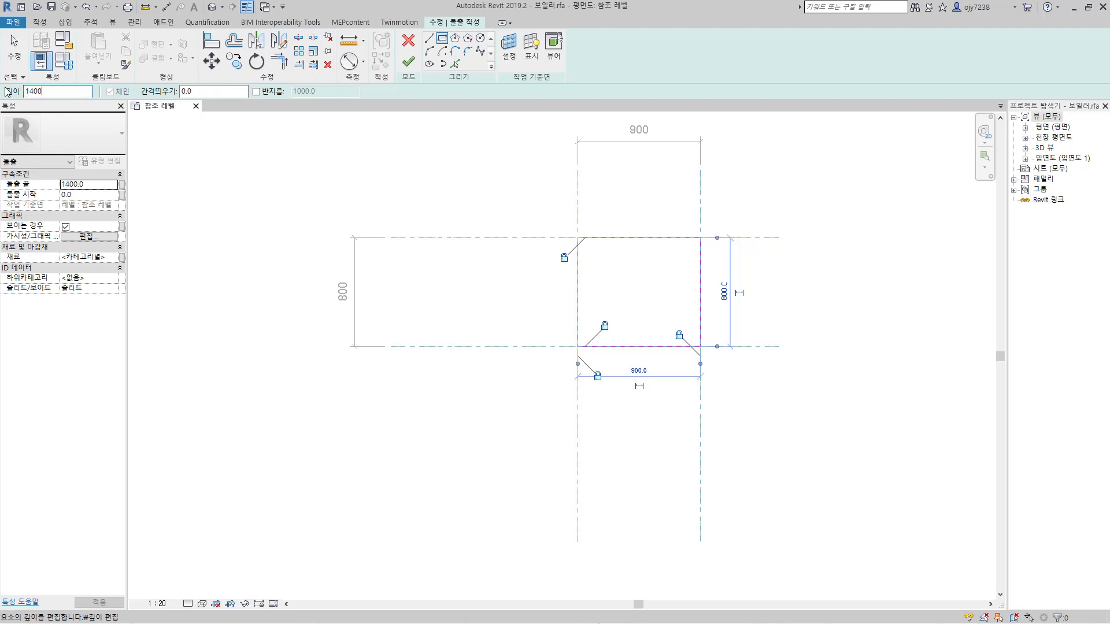
pyautogui.click(408, 62)
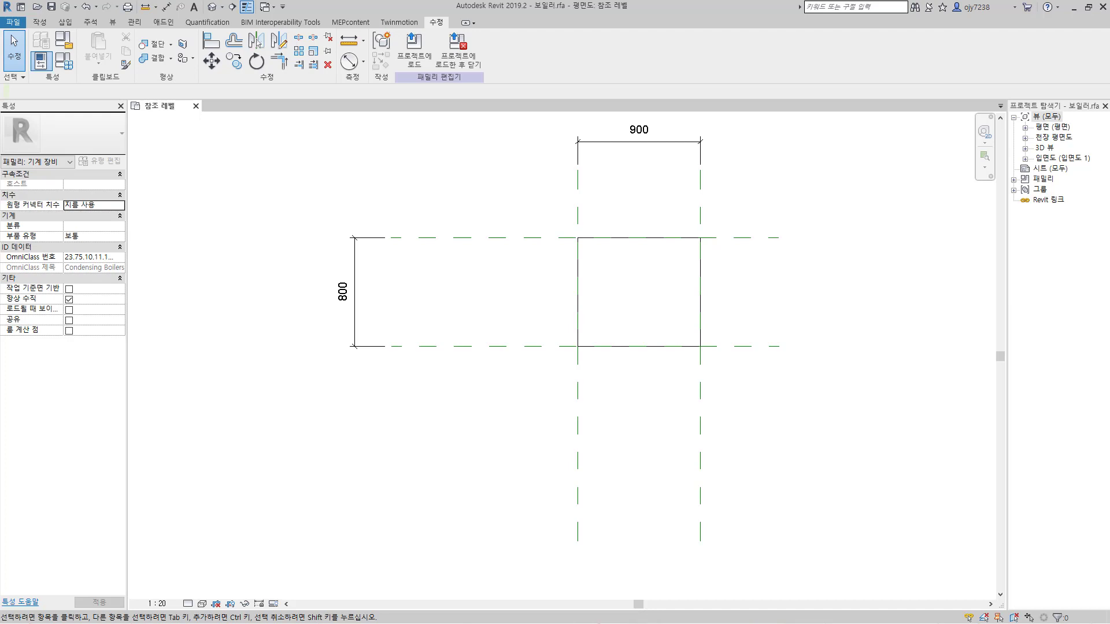
# Step: Expand the floor plan and elevation views in the project browser and open the front elevation (앞면)
pyautogui.click(1025, 128)
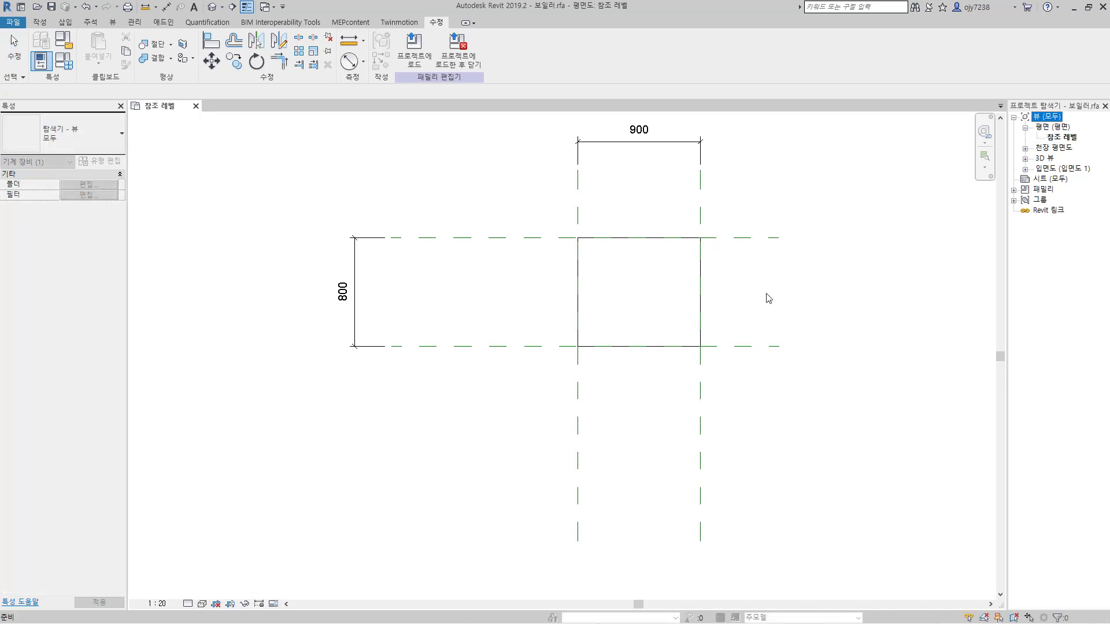
pyautogui.click(1061, 140)
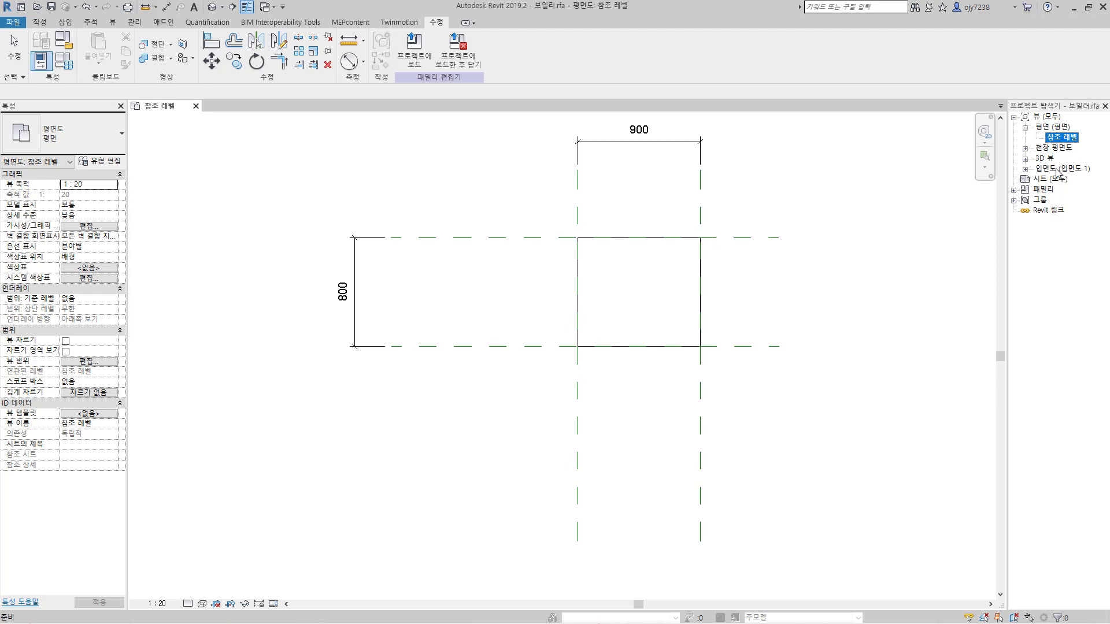
pyautogui.click(1058, 169)
pyautogui.click(1025, 170)
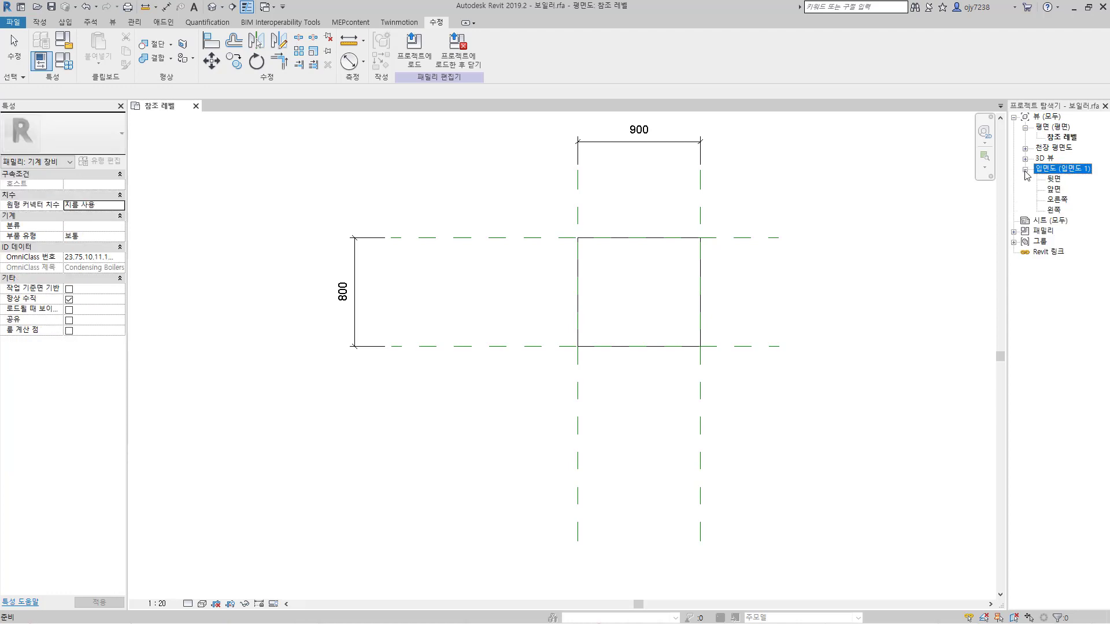
pyautogui.click(1055, 189)
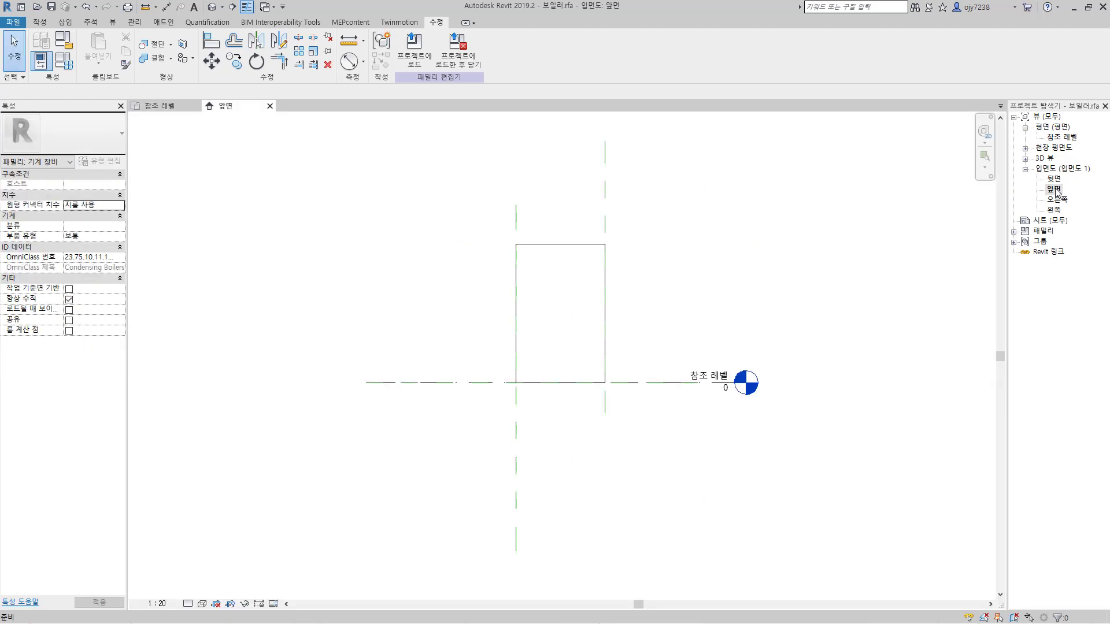
# Step: Draw a vertical reference plane offset 305 to the right of the body's left plane and make its dimensions permanent
pyautogui.click(40, 22)
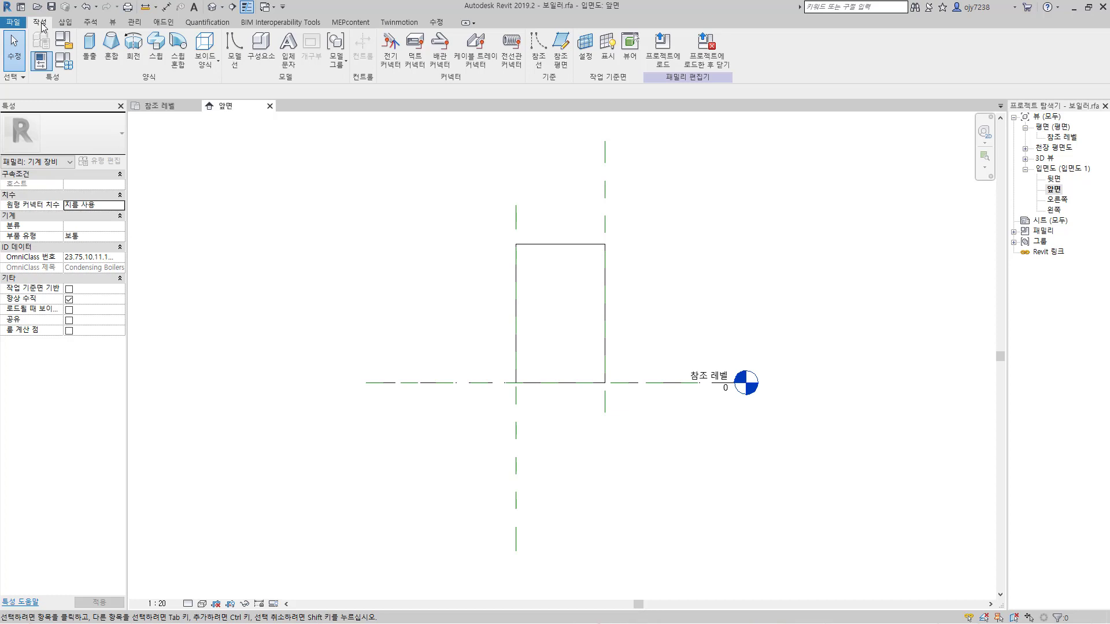
pyautogui.click(561, 63)
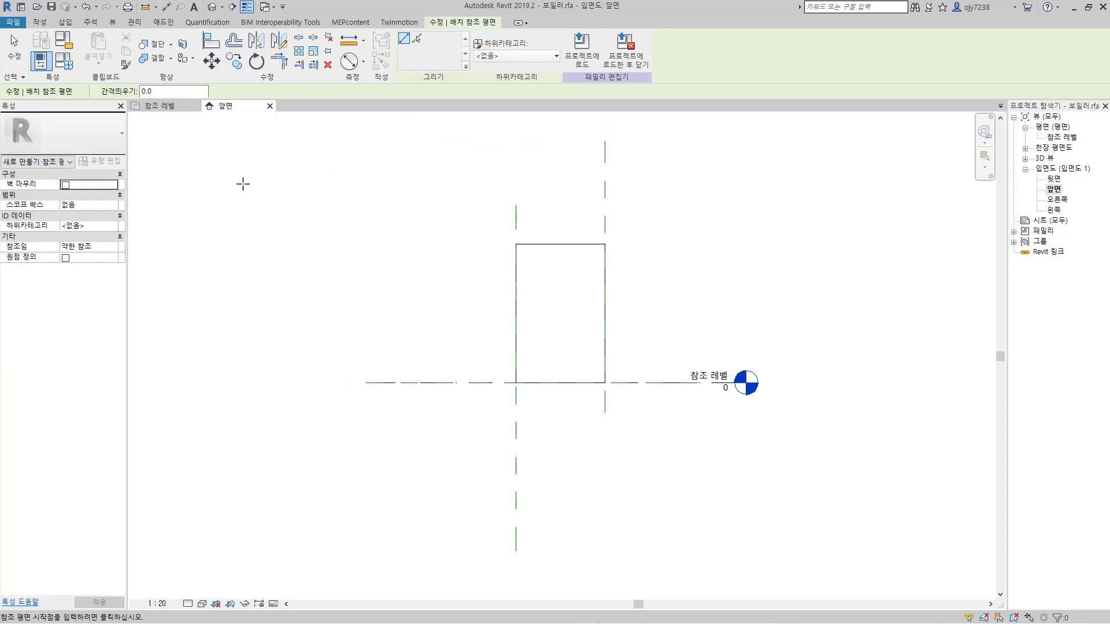
pyautogui.click(157, 92)
pyautogui.write('305')
pyautogui.click(515, 205)
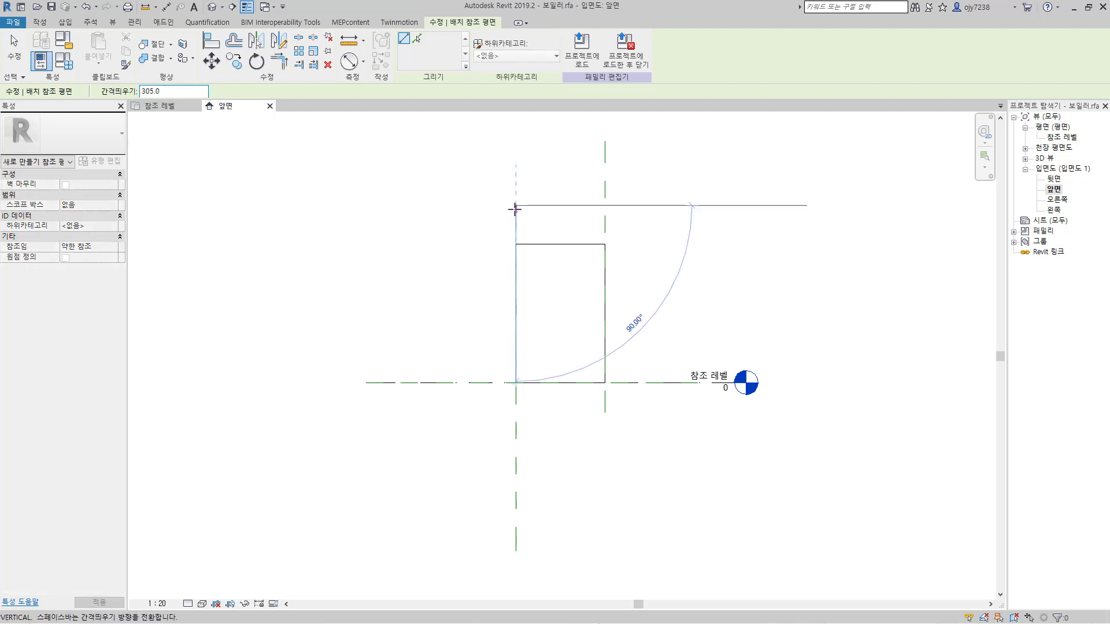
pyautogui.click(520, 491)
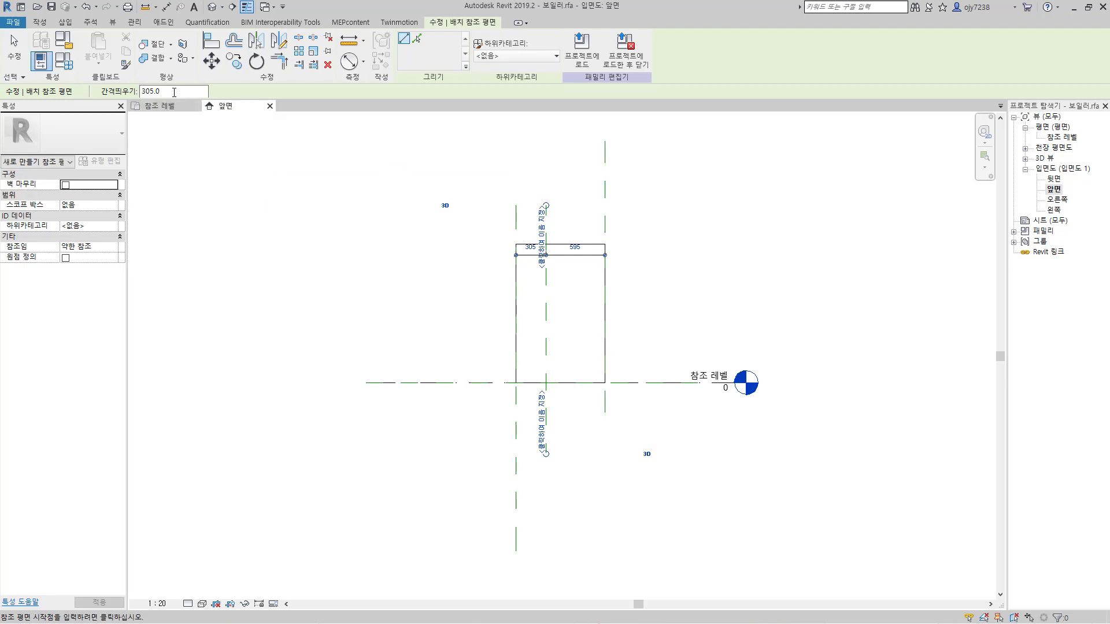
# Step: Draw a horizontal reference plane offset 250 above the reference level and make its temporary dimension permanent
pyautogui.moveTo(166, 91); pyautogui.dragTo(111, 93)
pyautogui.write('25')
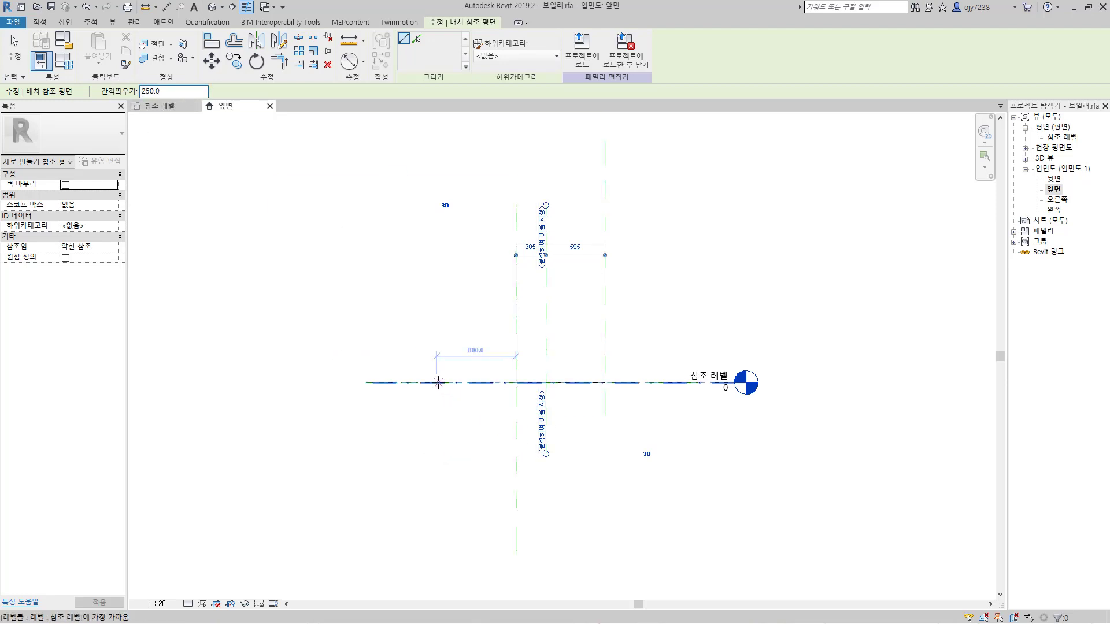
pyautogui.click(639, 380)
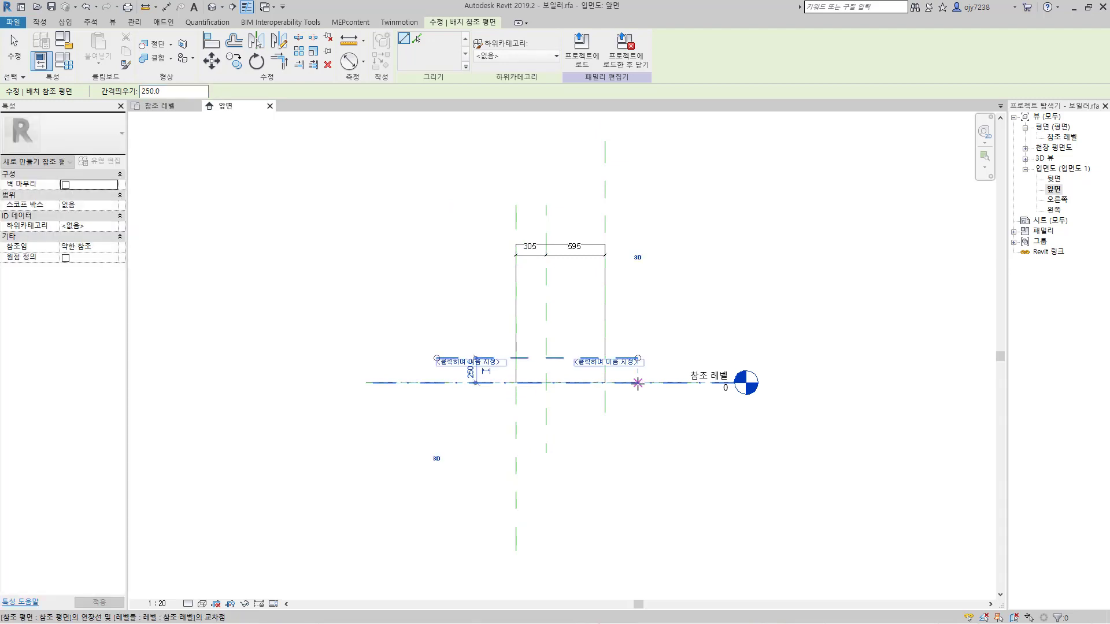
pyautogui.click(485, 370)
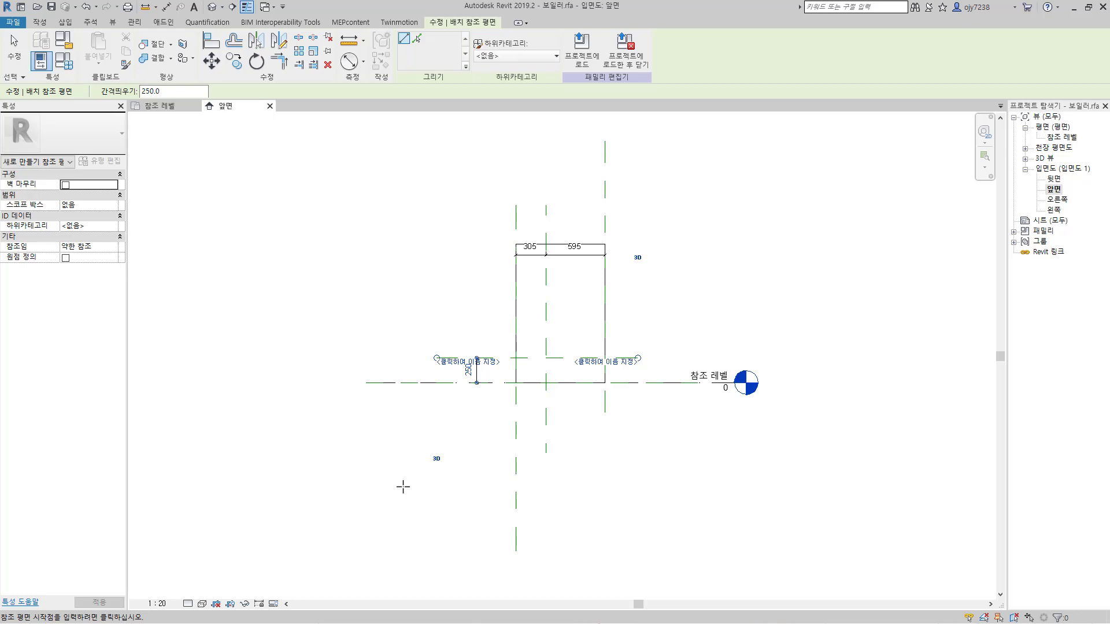
# Step: Move the 250 dimension left of the body and the 305 and 595 dimensions above it
pyautogui.press('Escape')
pyautogui.press('Escape')
pyautogui.moveTo(466, 372); pyautogui.dragTo(416, 375)
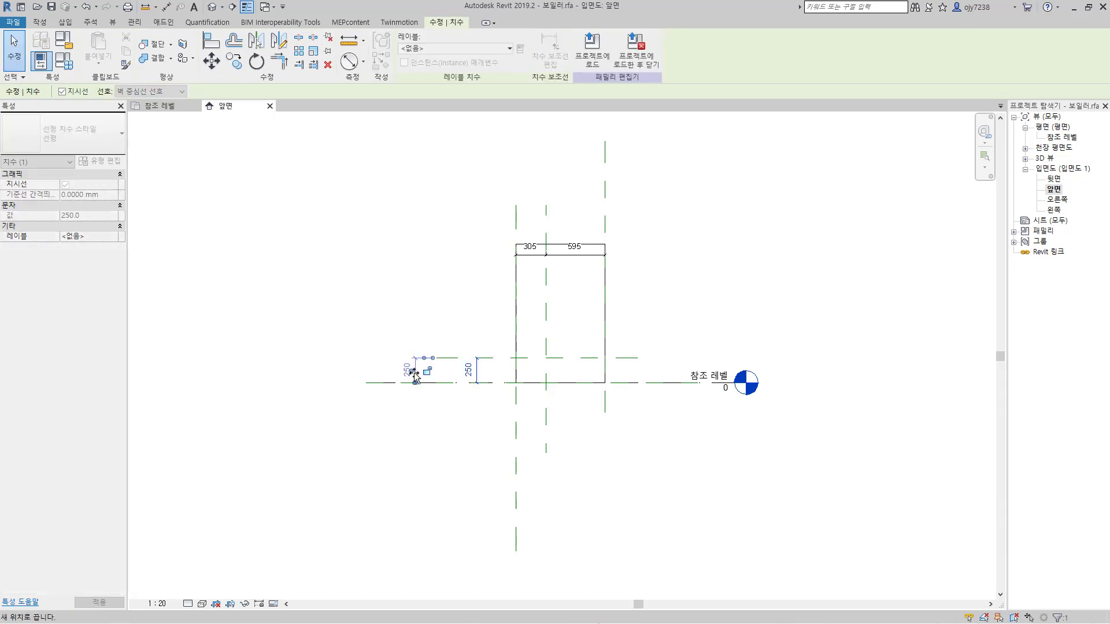
pyautogui.moveTo(570, 257); pyautogui.dragTo(573, 173)
pyautogui.click(687, 224)
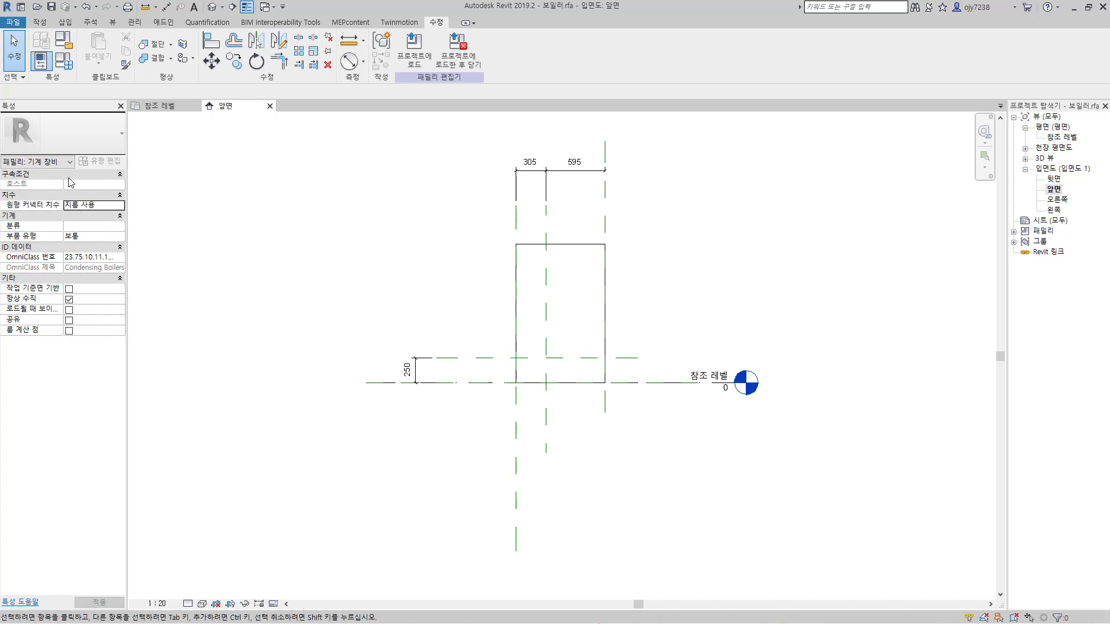
# Step: Create an extrusion 100 deep from a circle of radius 40 centered where the 305 and 250 offset planes intersect
pyautogui.click(40, 23)
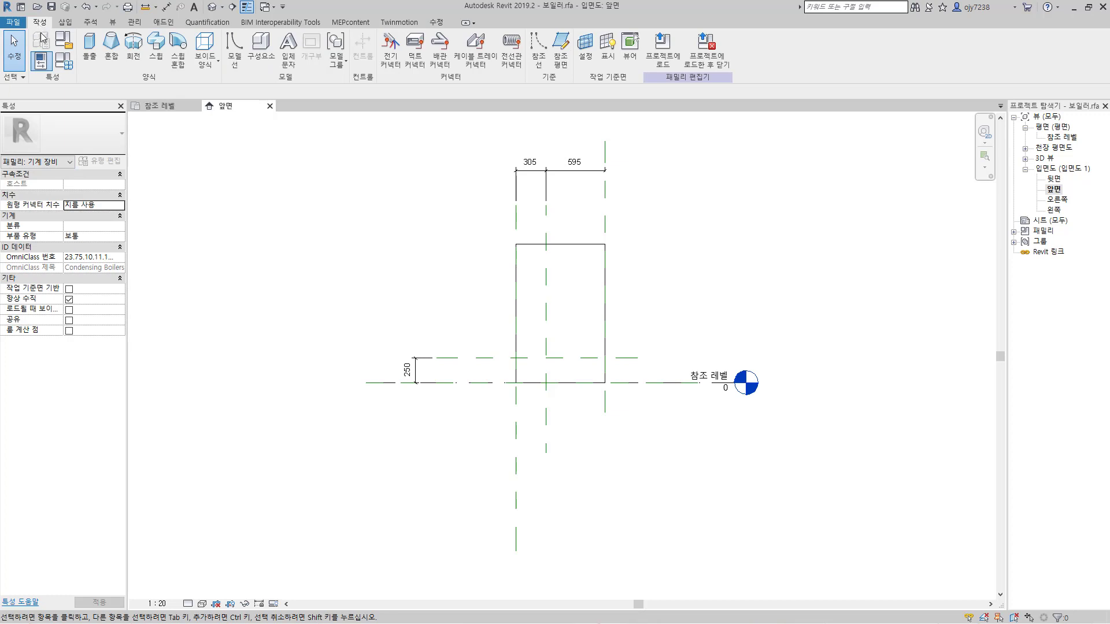
pyautogui.click(89, 47)
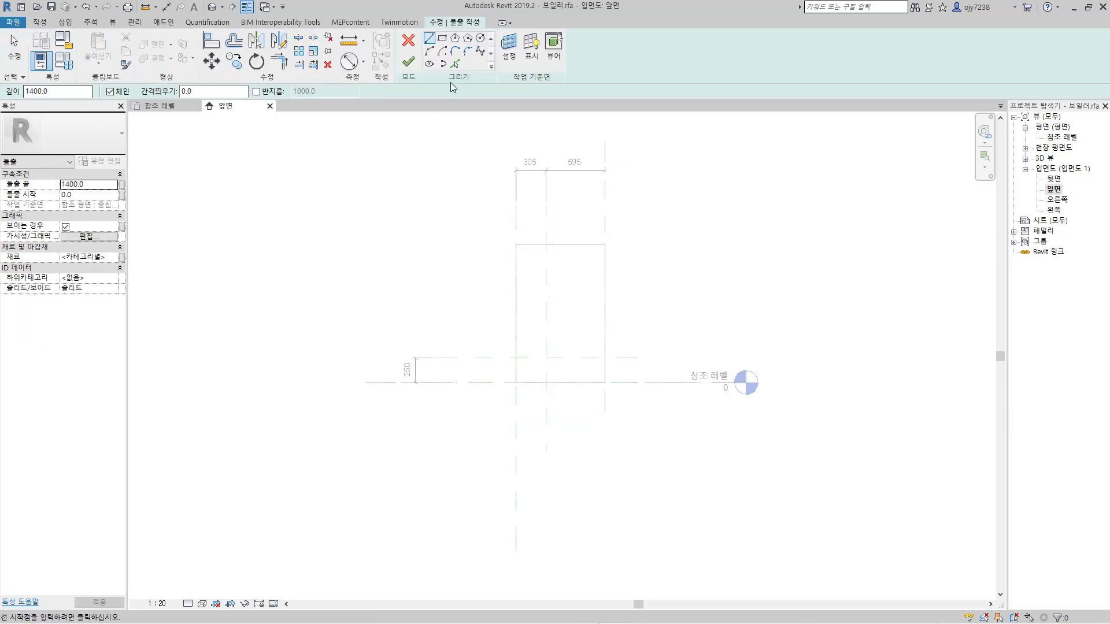
pyautogui.click(480, 39)
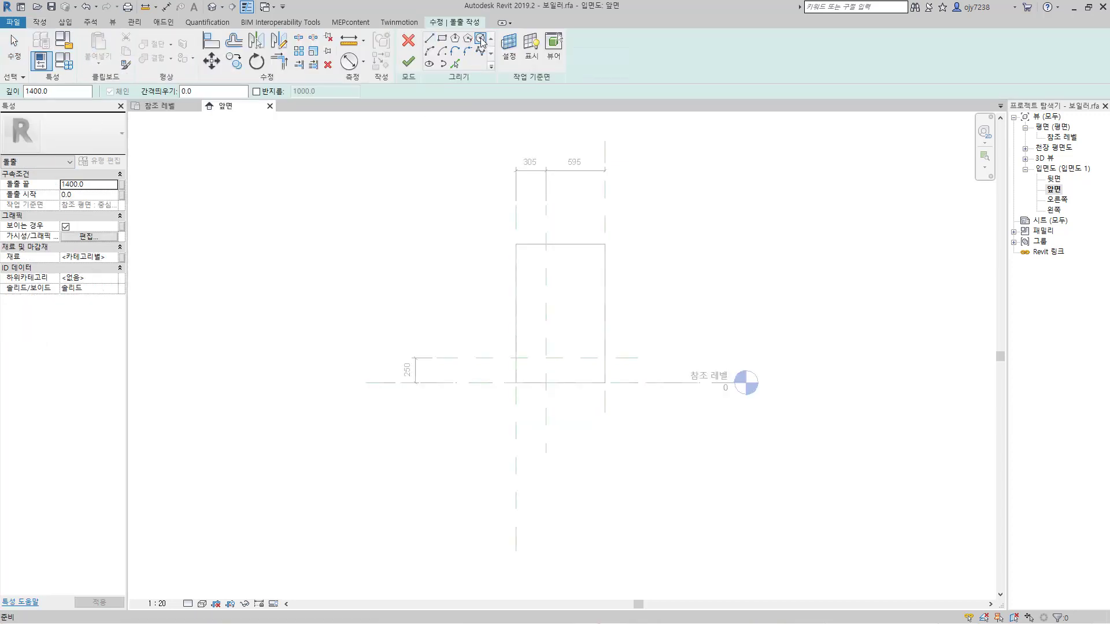
pyautogui.click(58, 91)
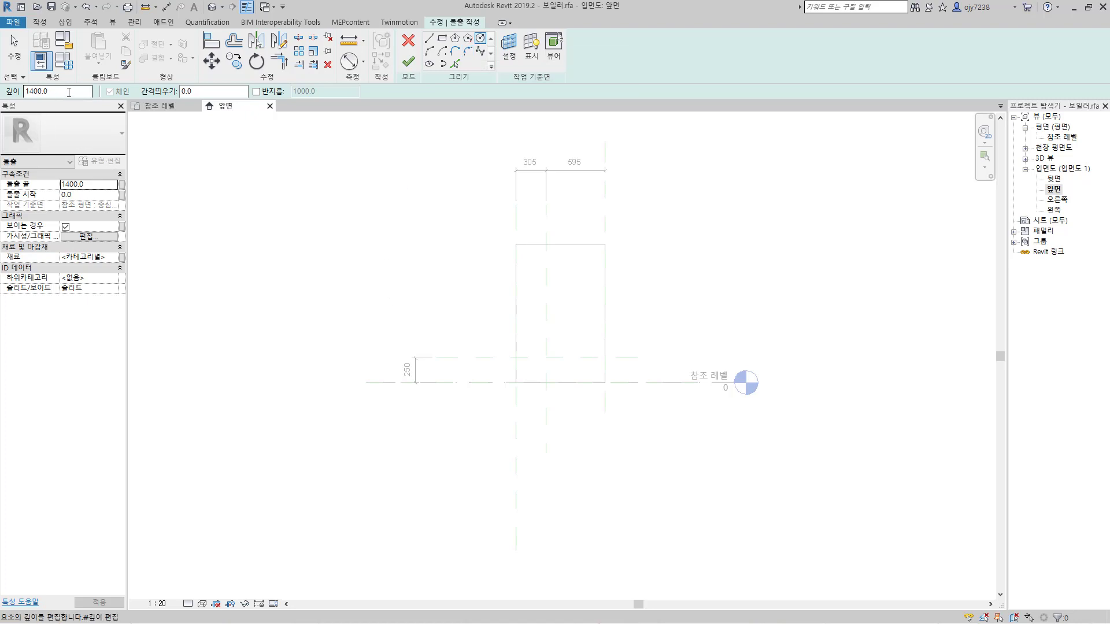
pyautogui.write('10')
pyautogui.press('Return')
pyautogui.click(546, 381)
pyautogui.scroll(5, 550, 361)
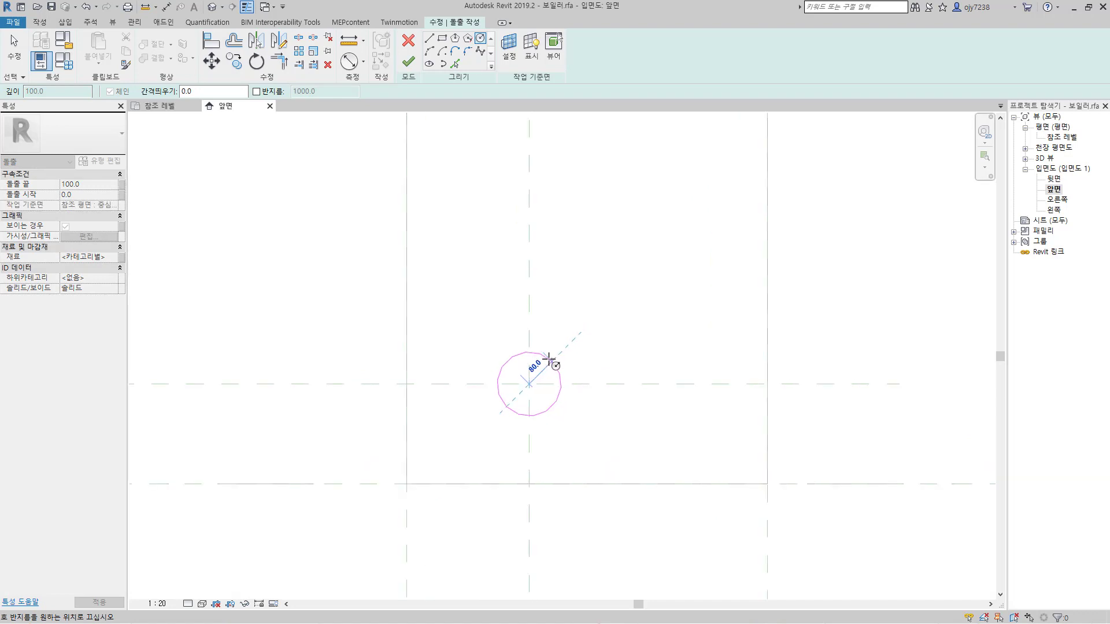
pyautogui.scroll(1, 546, 360)
pyautogui.scroll(1, 546, 363)
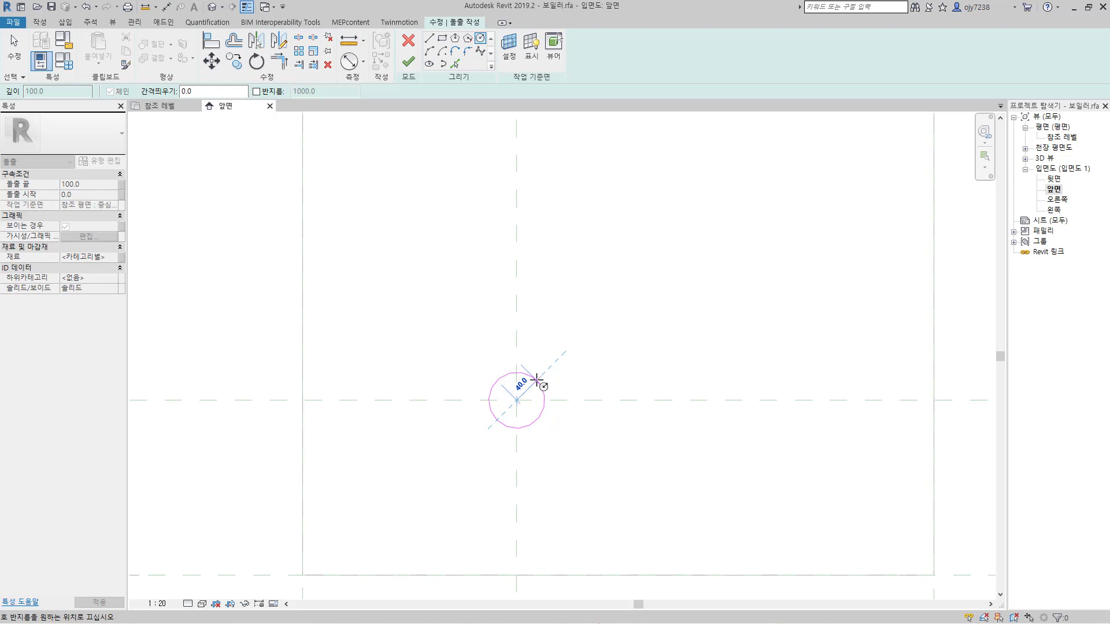
pyautogui.click(536, 380)
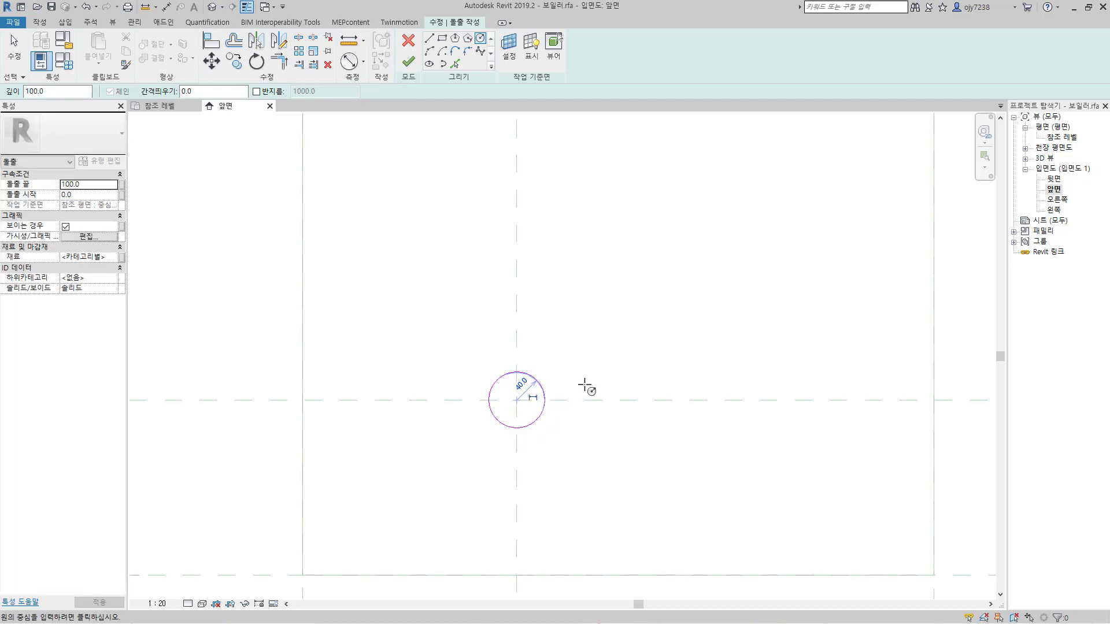
pyautogui.click(408, 61)
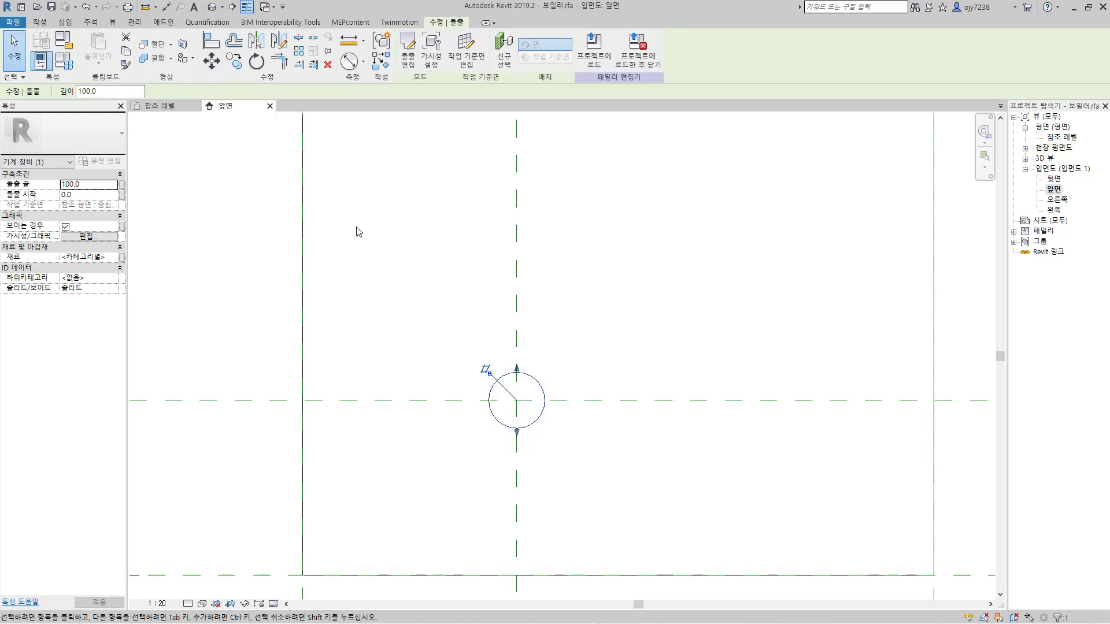
# Step: Check the circular extrusion's position against the body's front face in the reference level plan
pyautogui.click(168, 110)
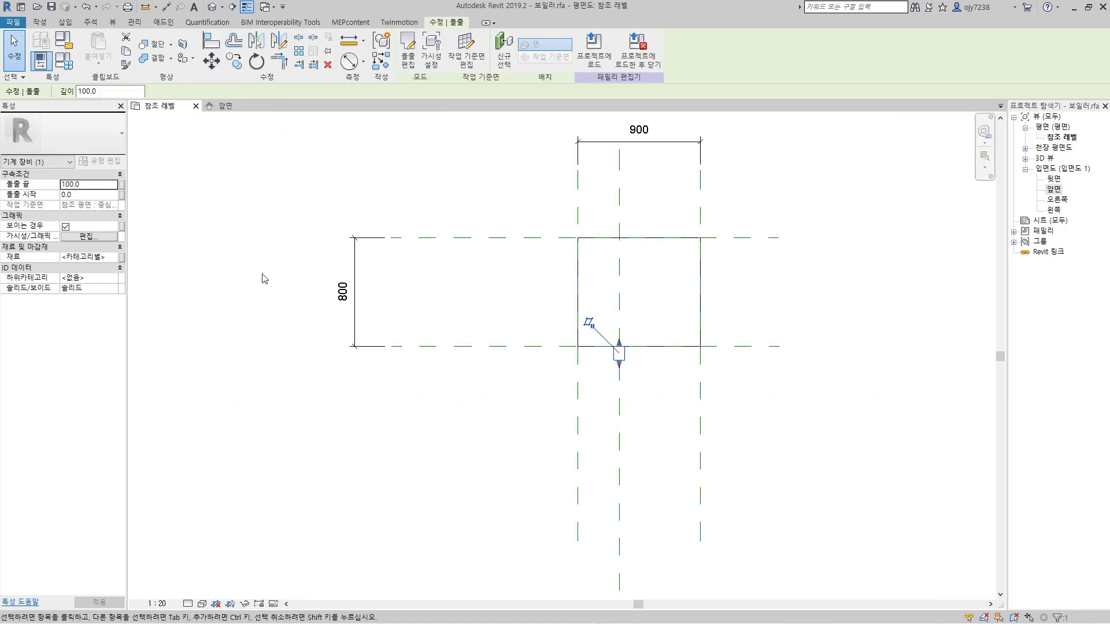
pyautogui.click(650, 427)
pyautogui.scroll(3, 618, 353)
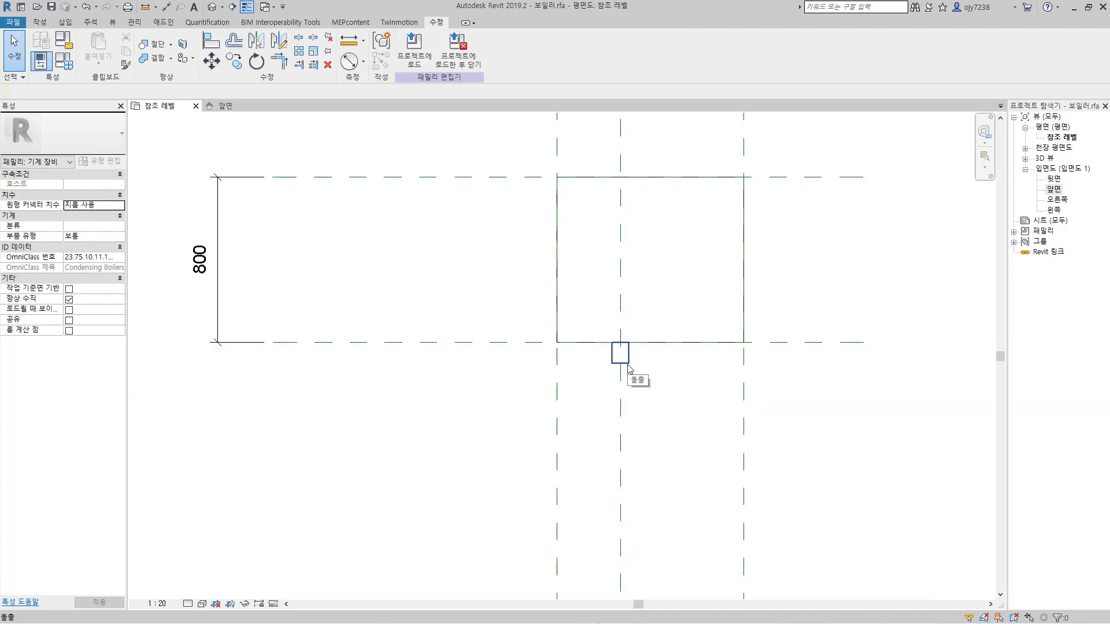
pyautogui.click(628, 365)
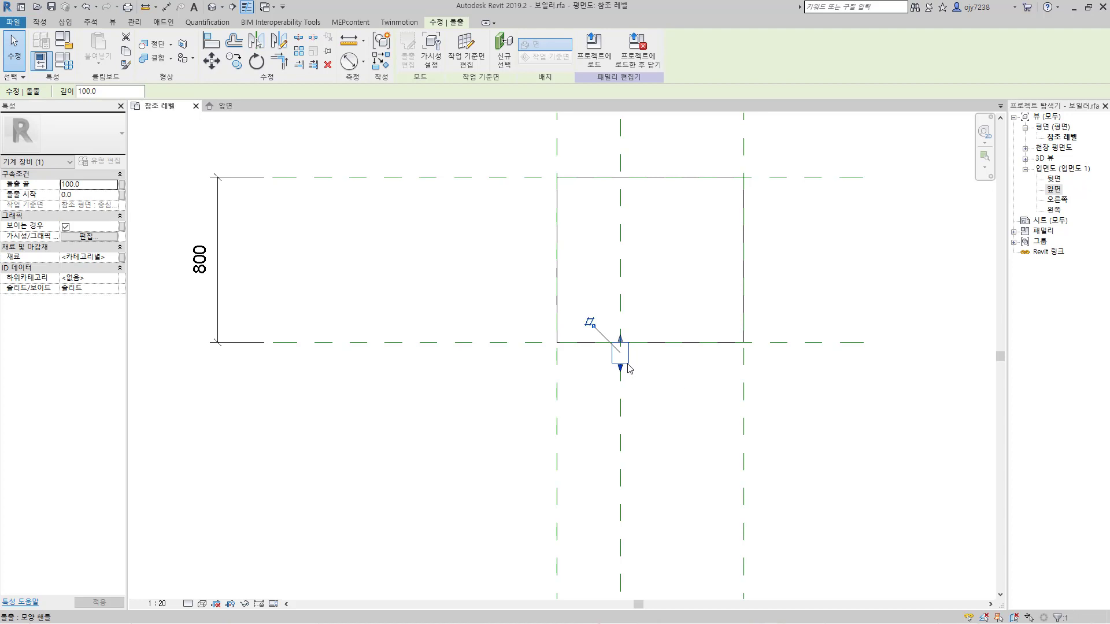
pyautogui.click(666, 401)
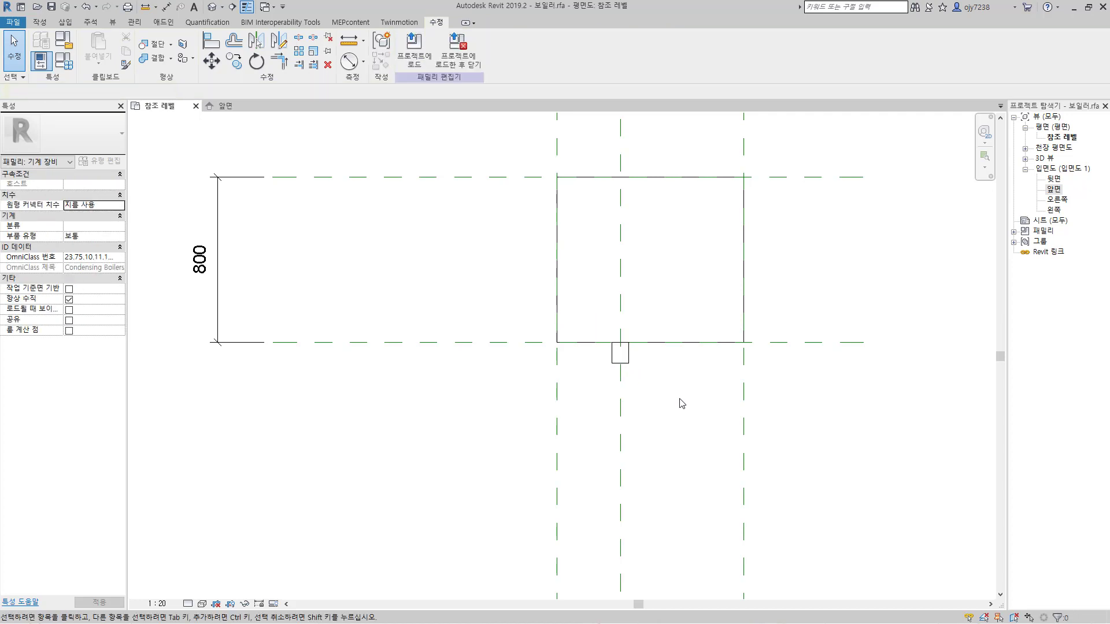
# Step: Return to the front elevation and create a reference plane by picking the body's top edge
pyautogui.click(225, 106)
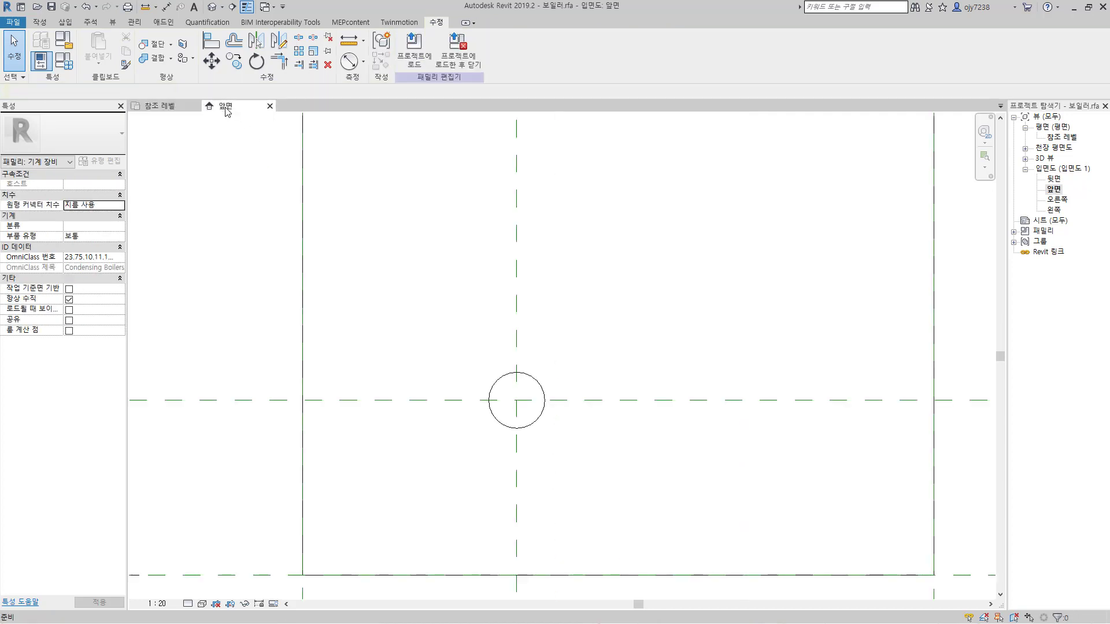
pyautogui.scroll(-3, 394, 444)
pyautogui.moveTo(464, 358); pyautogui.dragTo(471, 427, button='middle')
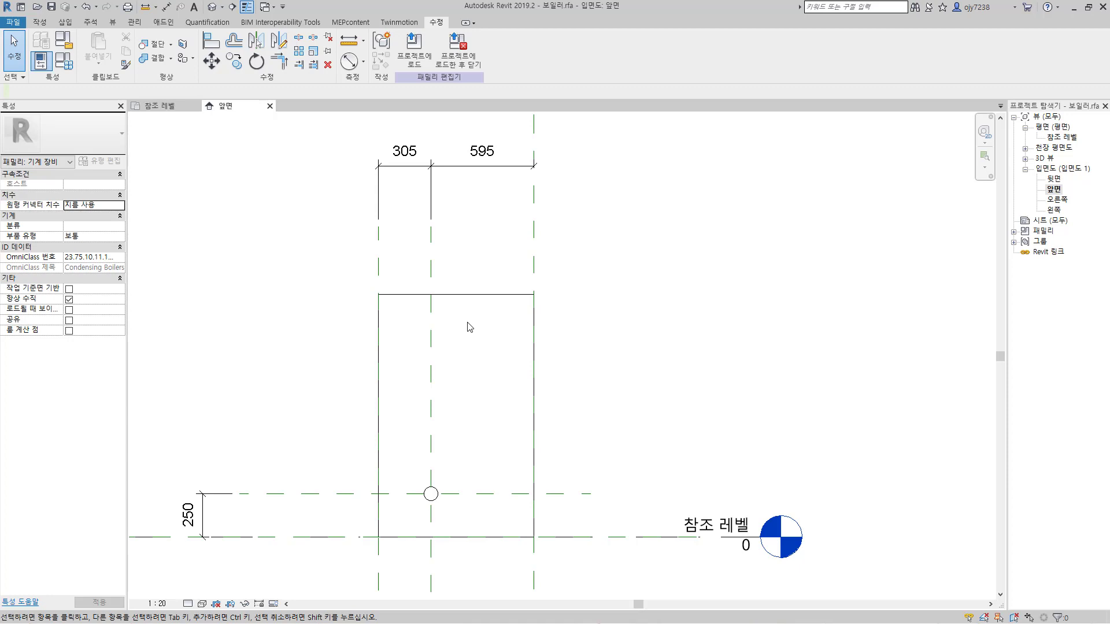
pyautogui.click(39, 22)
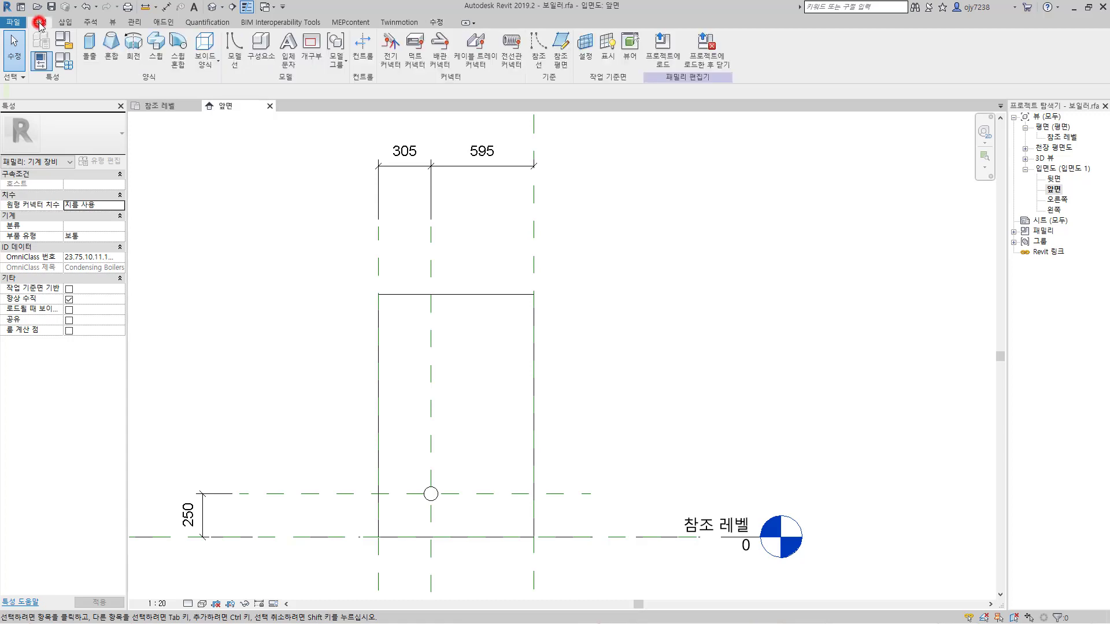
pyautogui.click(560, 59)
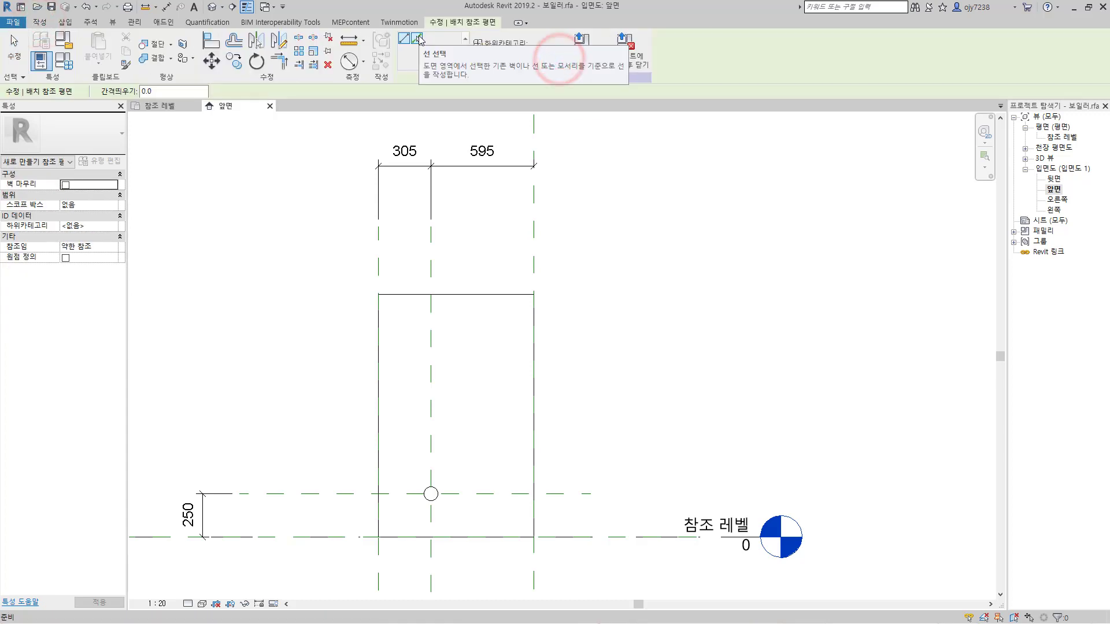
pyautogui.click(418, 39)
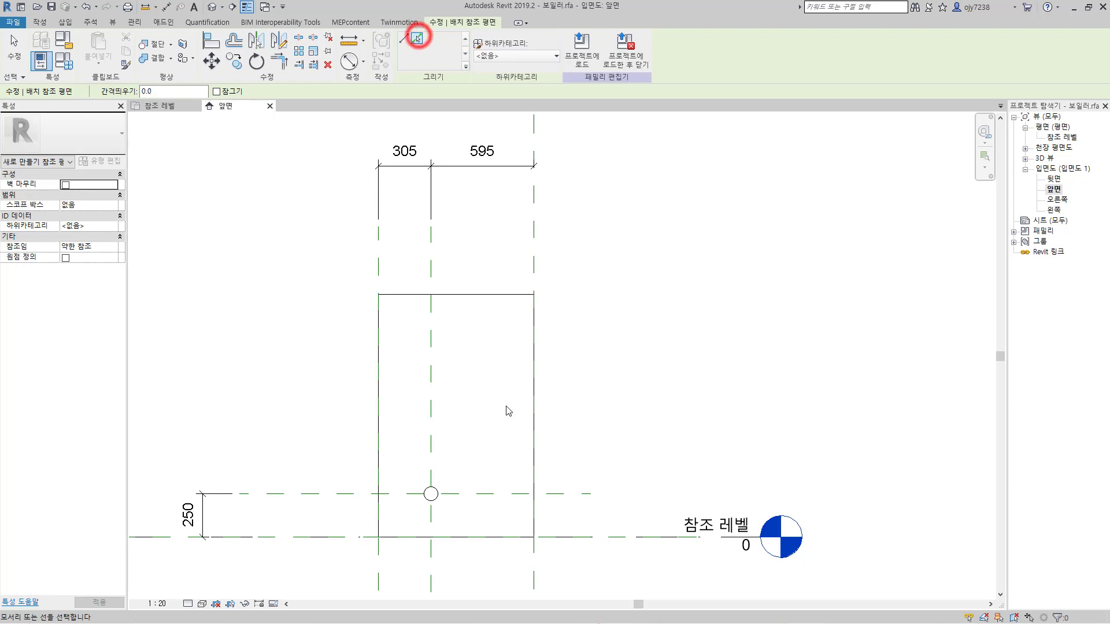
pyautogui.click(465, 295)
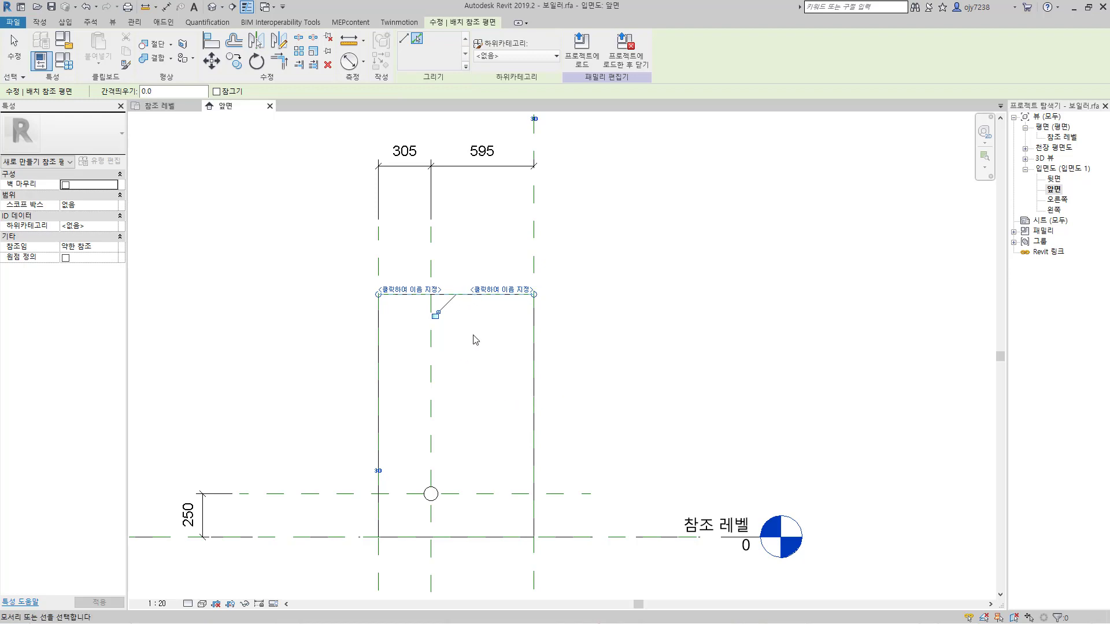
# Step: Lock the new reference plane to the body's top edge and extend both of its ends past the body's sides
pyautogui.click(435, 315)
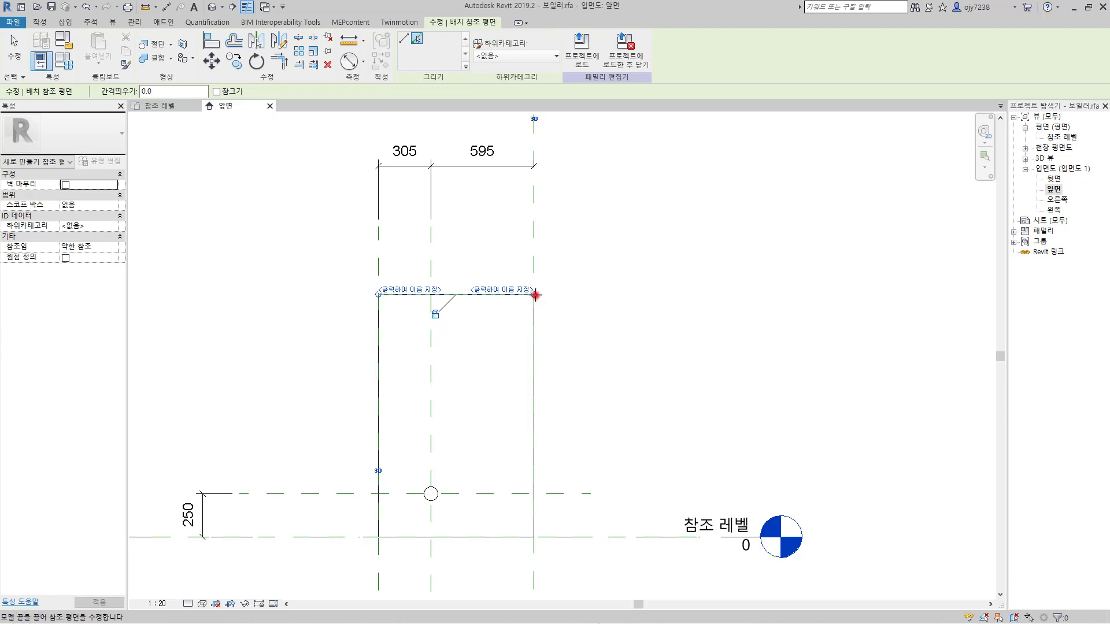
pyautogui.moveTo(535, 294); pyautogui.dragTo(602, 294)
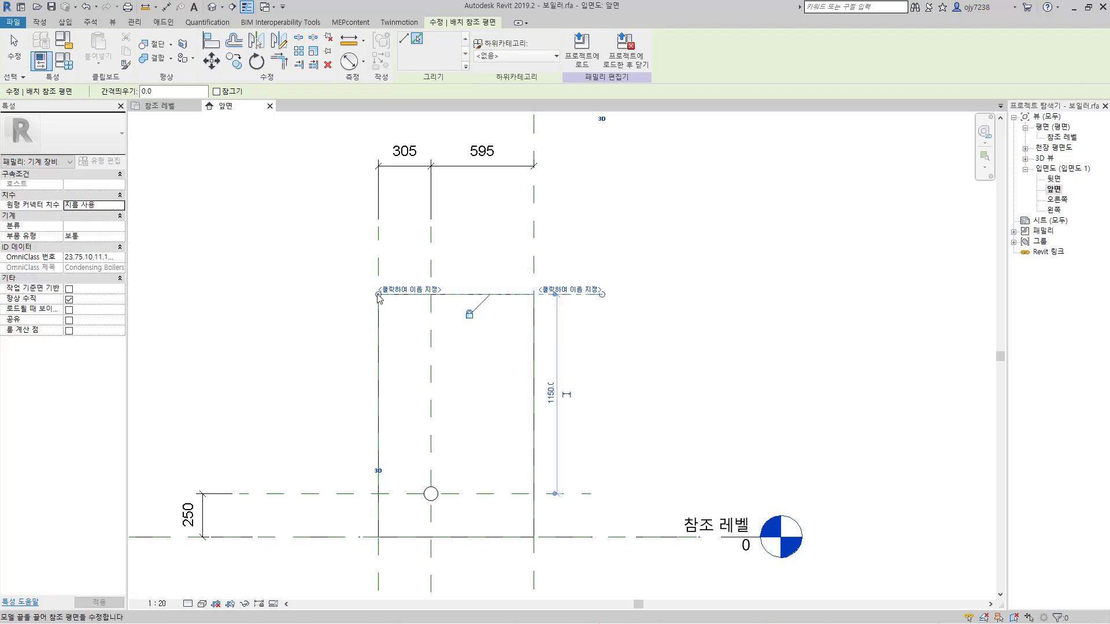
pyautogui.moveTo(379, 294); pyautogui.dragTo(333, 295)
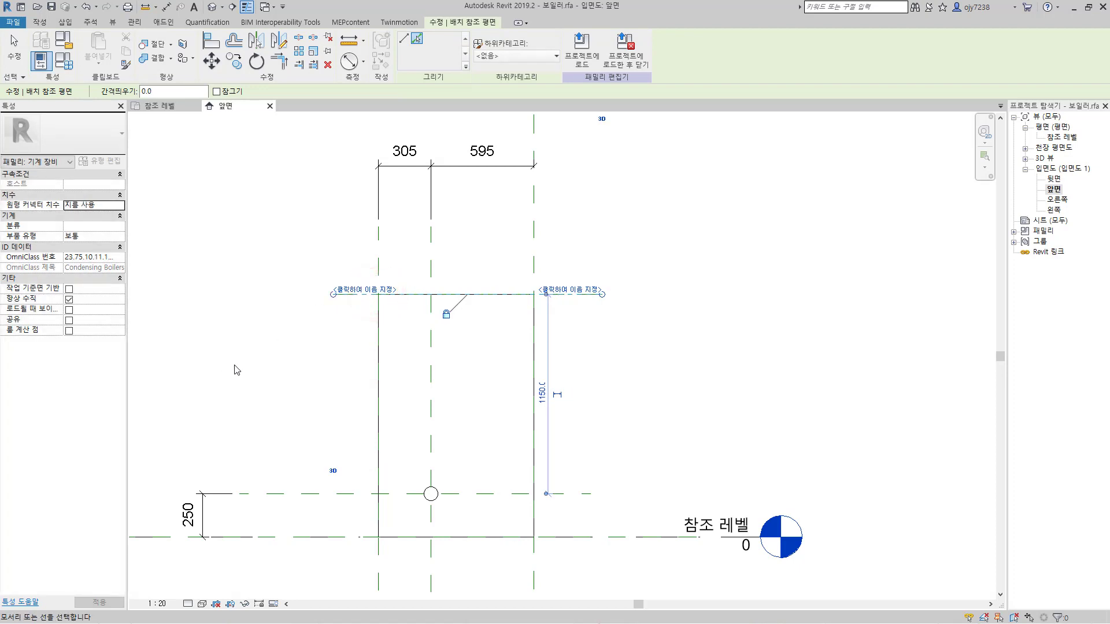
pyautogui.press('Escape')
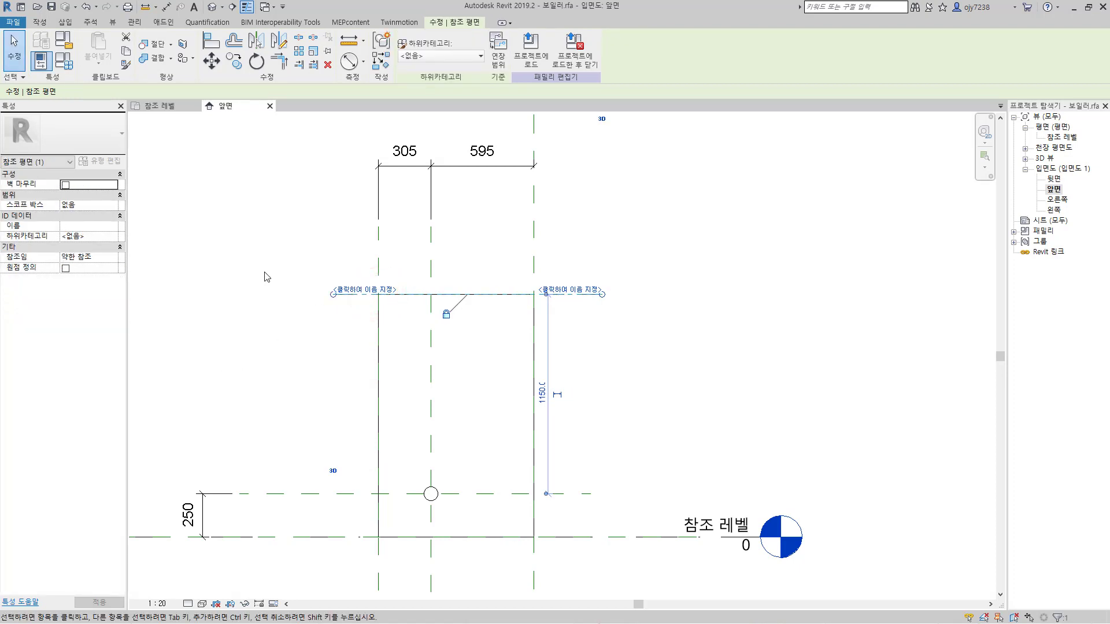
# Step: Dimension the height from the base reference plane to the top reference plane, placing it outside the 250 dimension
pyautogui.click(167, 8)
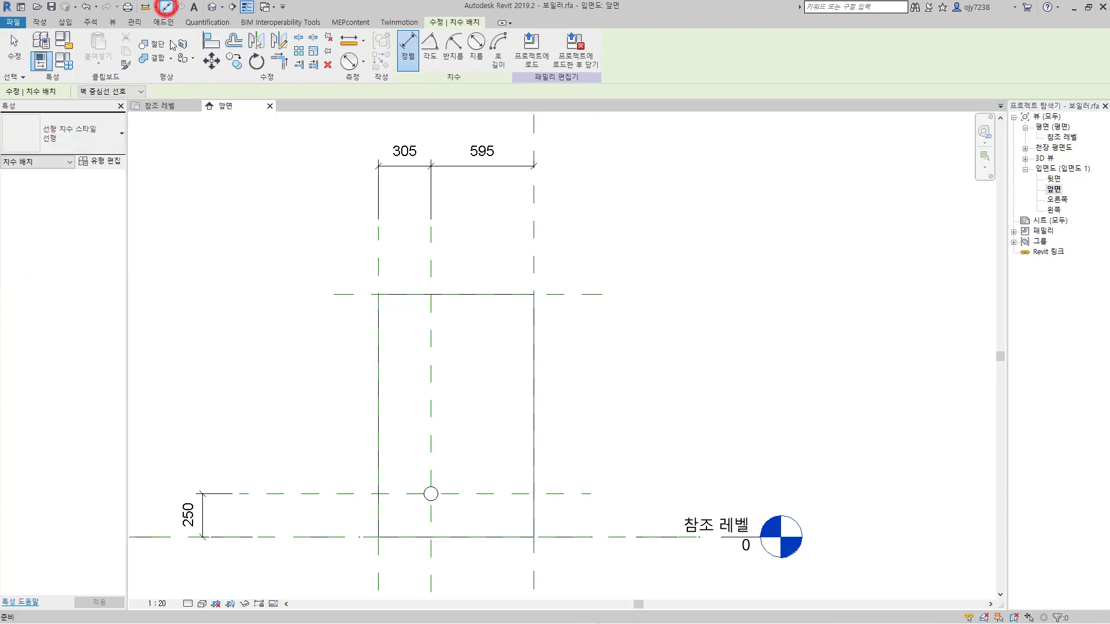
pyautogui.click(342, 296)
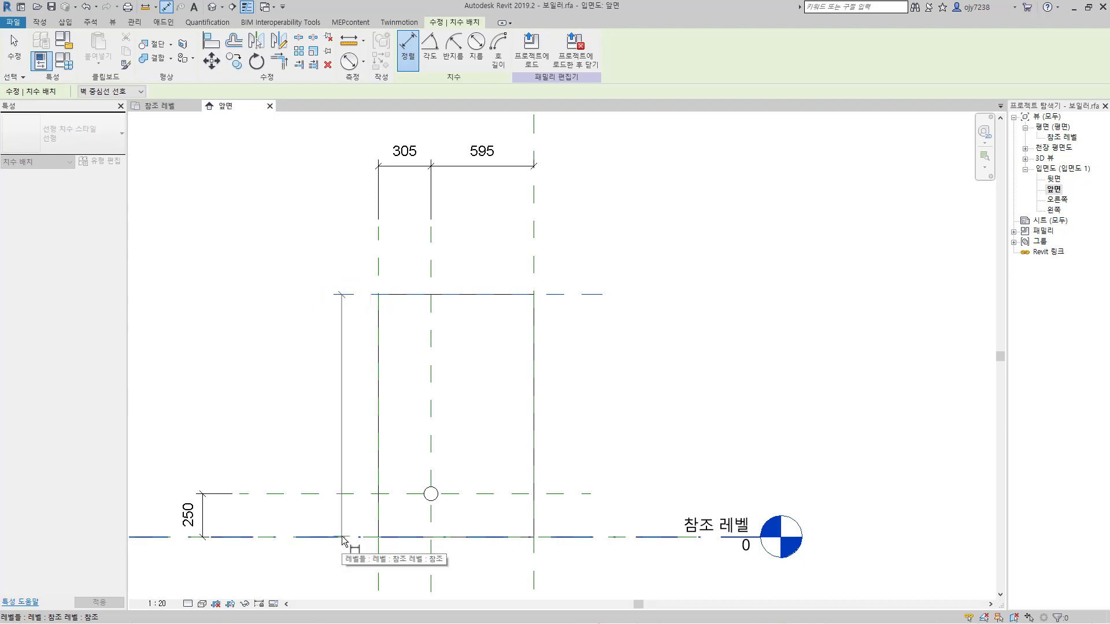
pyautogui.press('Tab')
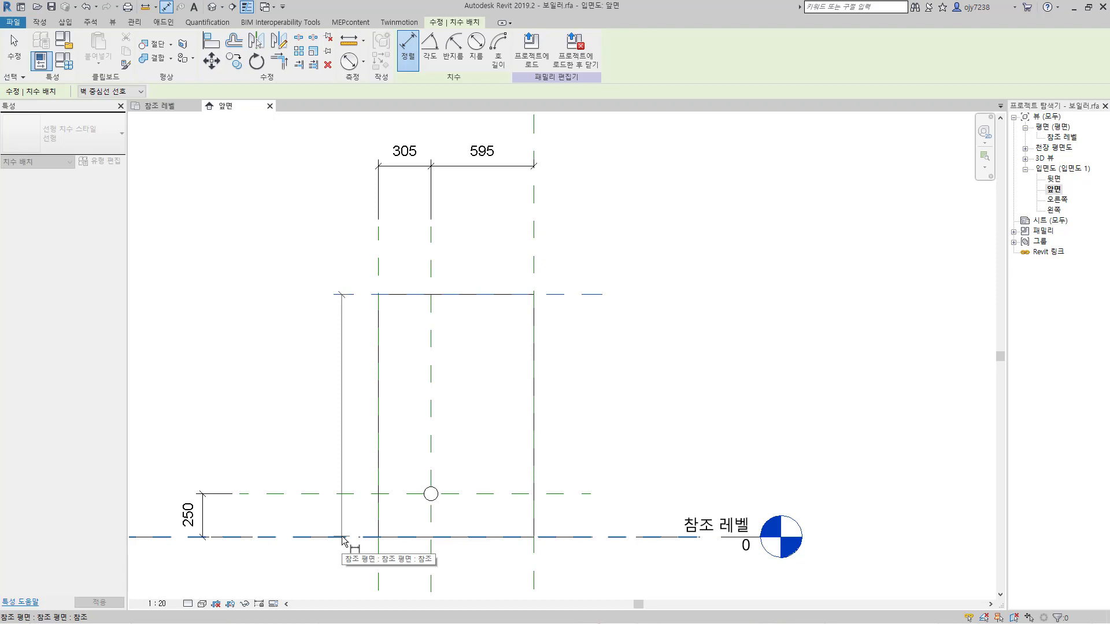
pyautogui.click(342, 538)
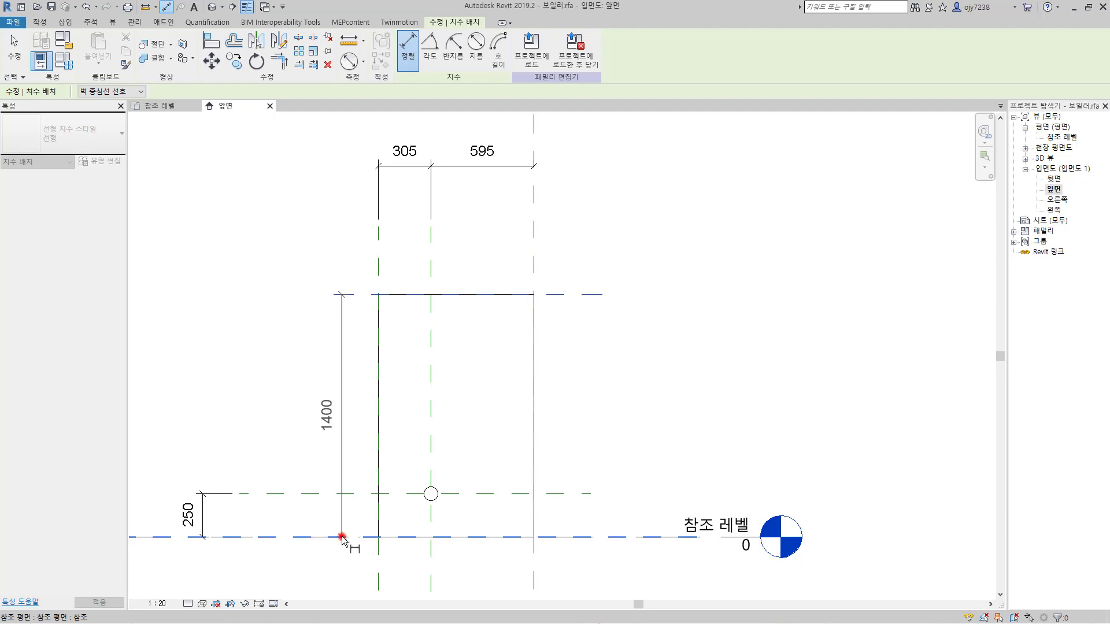
pyautogui.click(172, 482)
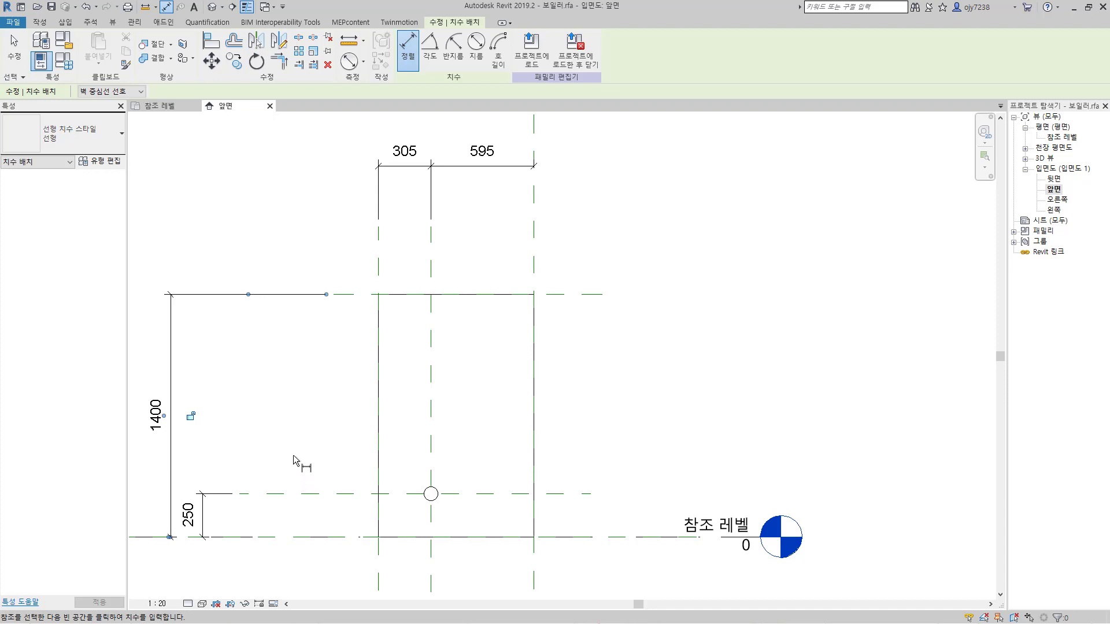
pyautogui.press('Escape')
pyautogui.press('Escape')
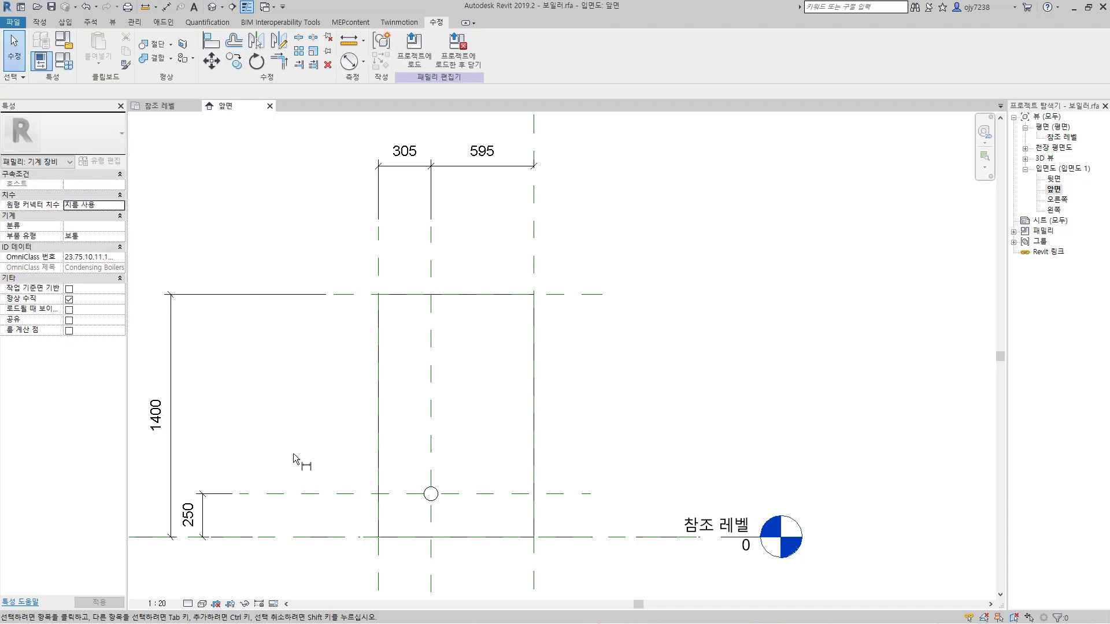
# Step: Set the work plane by picking the body's top reference plane and open the 평면도: 참조 레벨 view
pyautogui.click(40, 23)
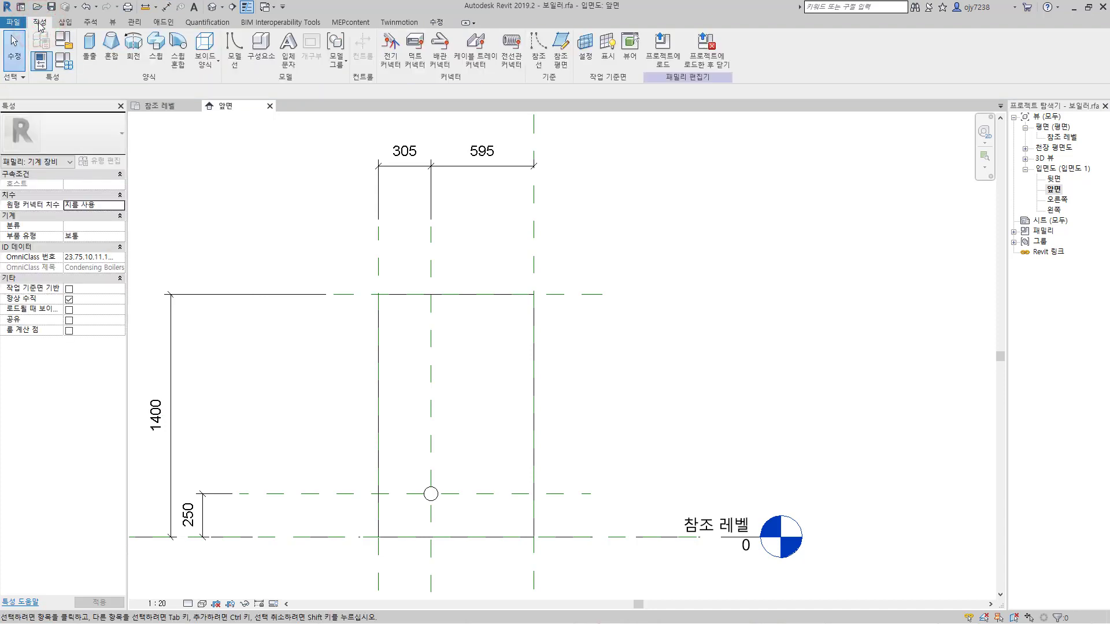
pyautogui.click(585, 58)
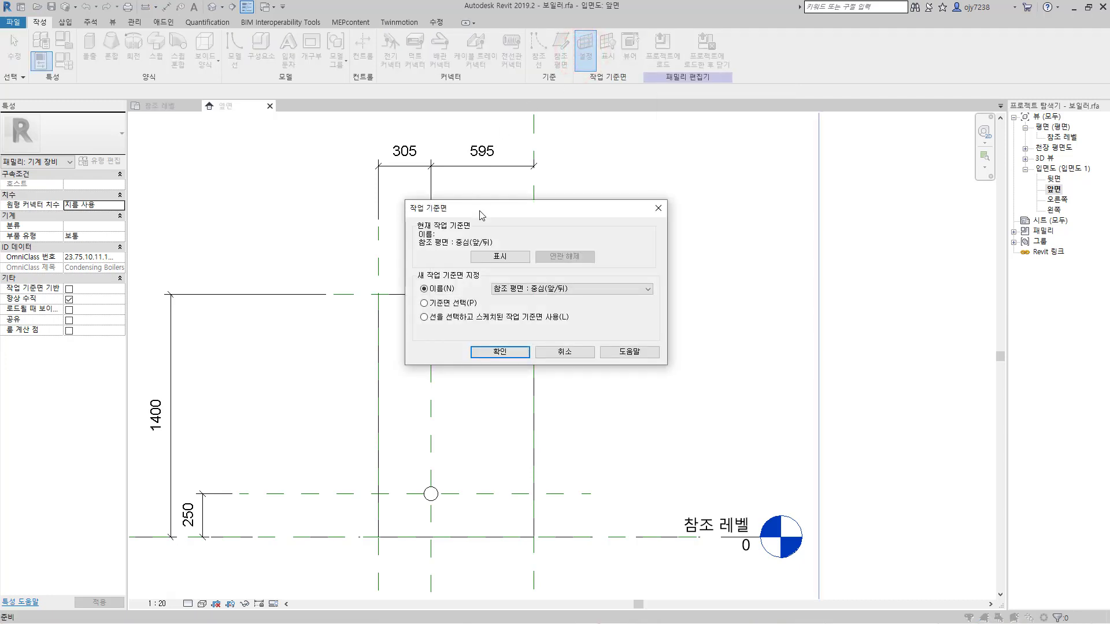
pyautogui.click(479, 212)
pyautogui.click(433, 306)
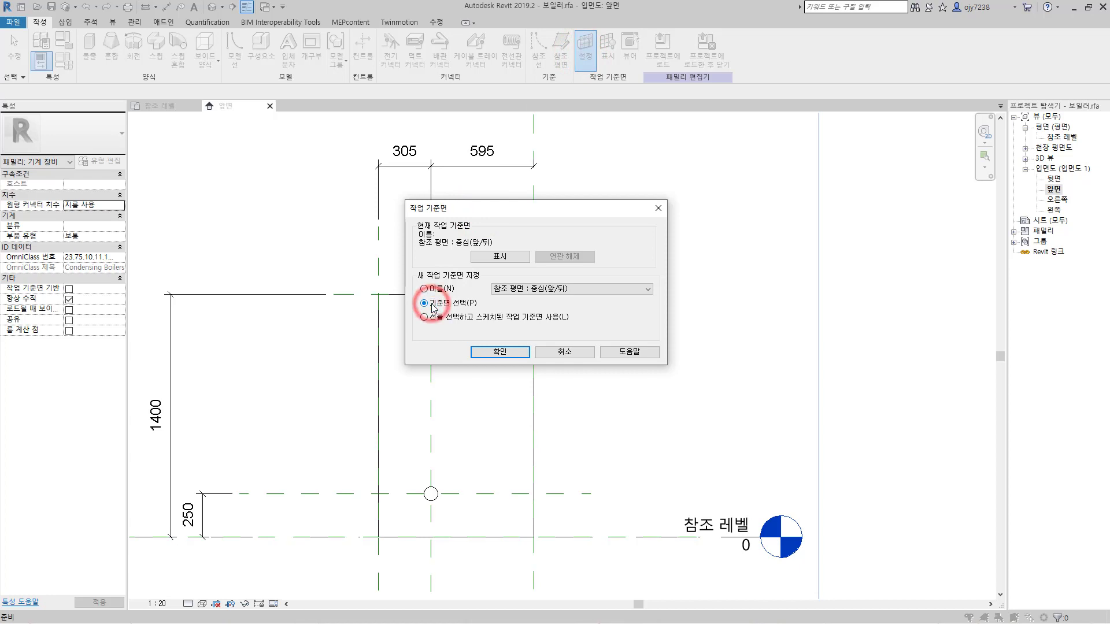
pyautogui.click(502, 352)
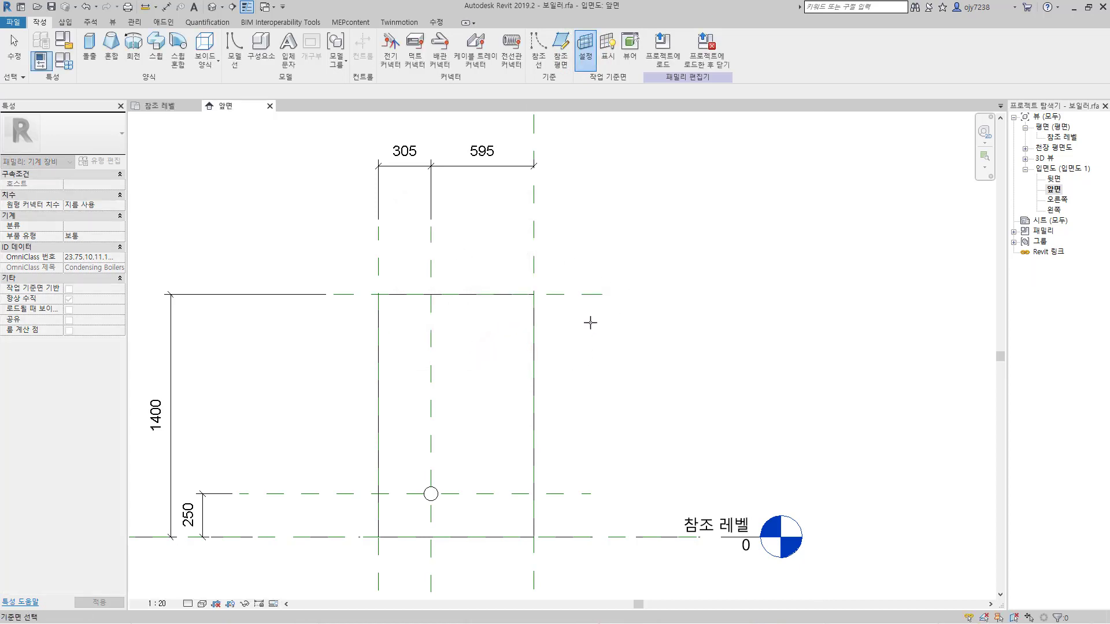
pyautogui.click(588, 295)
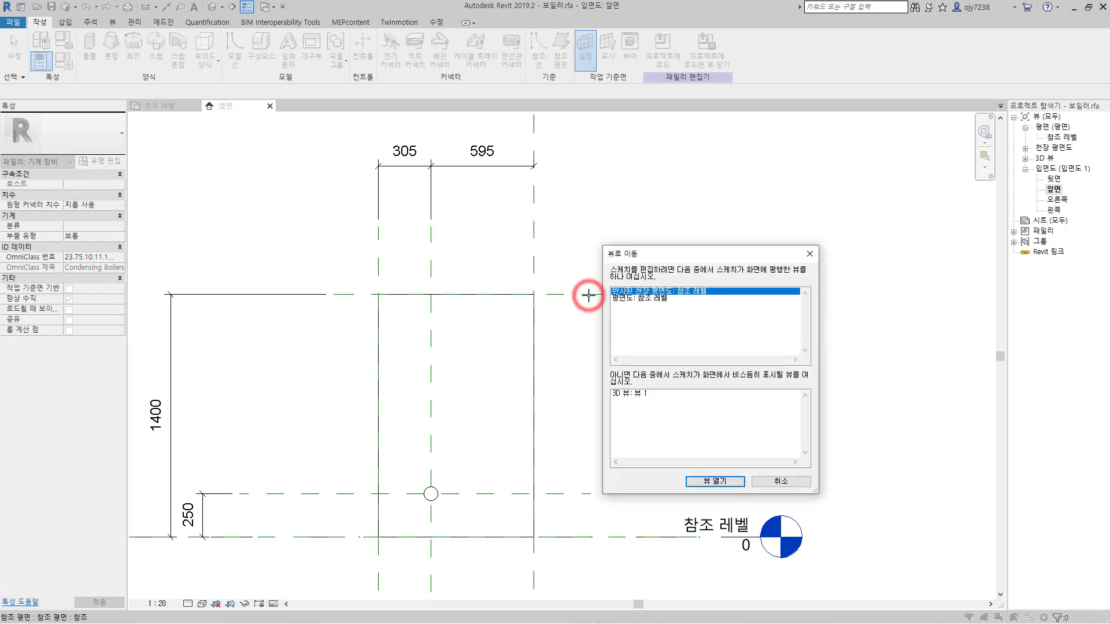
pyautogui.moveTo(628, 260); pyautogui.dragTo(549, 206)
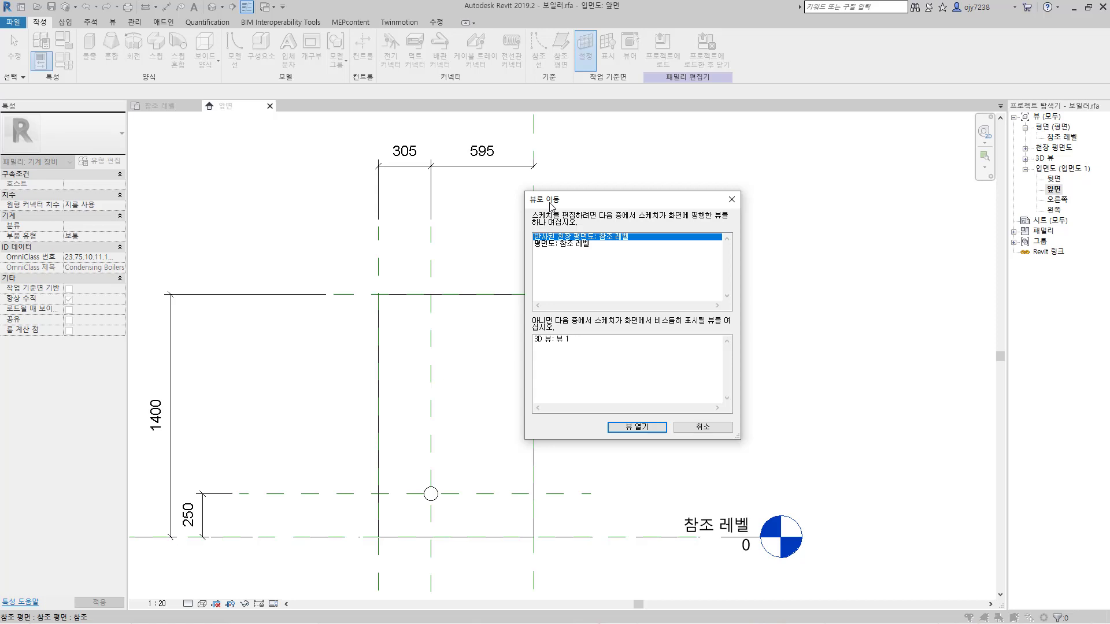
pyautogui.click(549, 244)
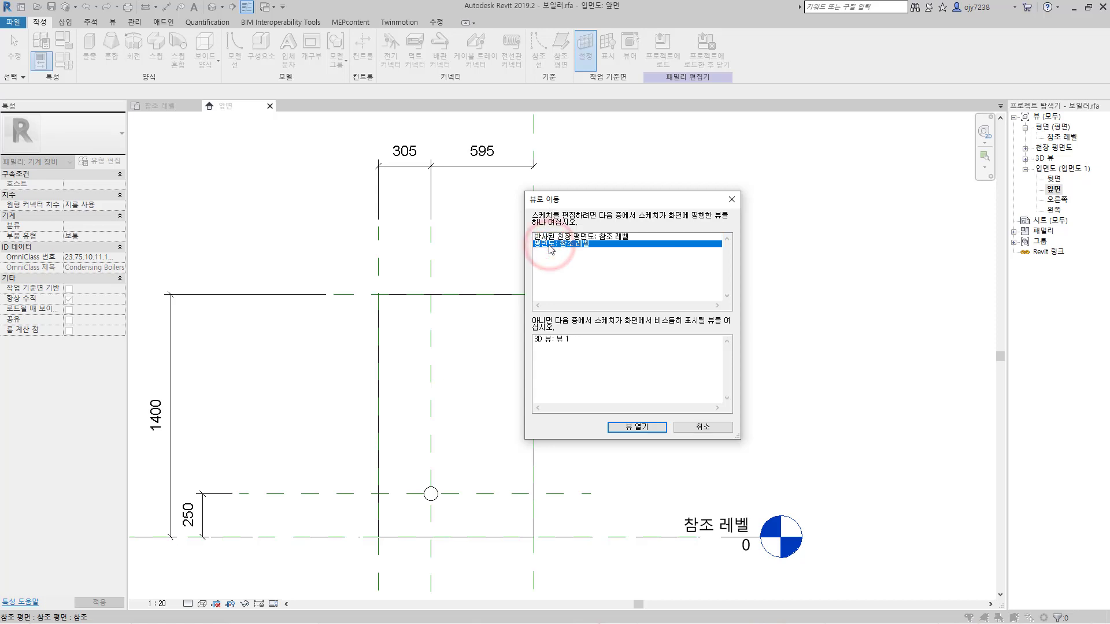
pyautogui.click(634, 428)
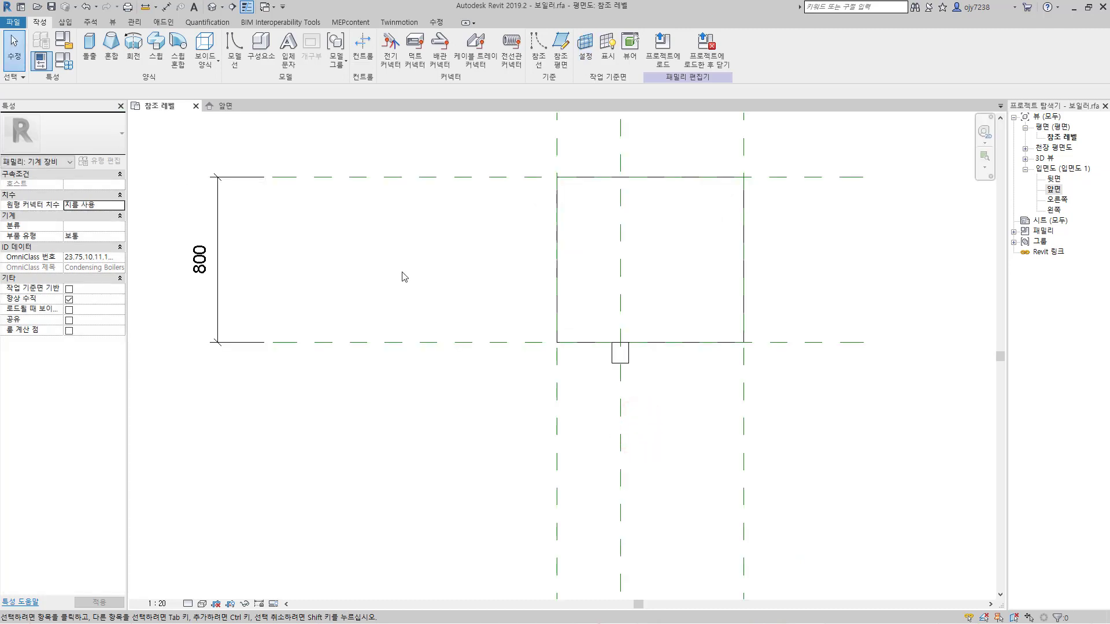
# Step: Draw a horizontal reference plane offset 300 from the body's front plane into the body, and make its temporary dimensions permanent
pyautogui.scroll(-2, 409, 344)
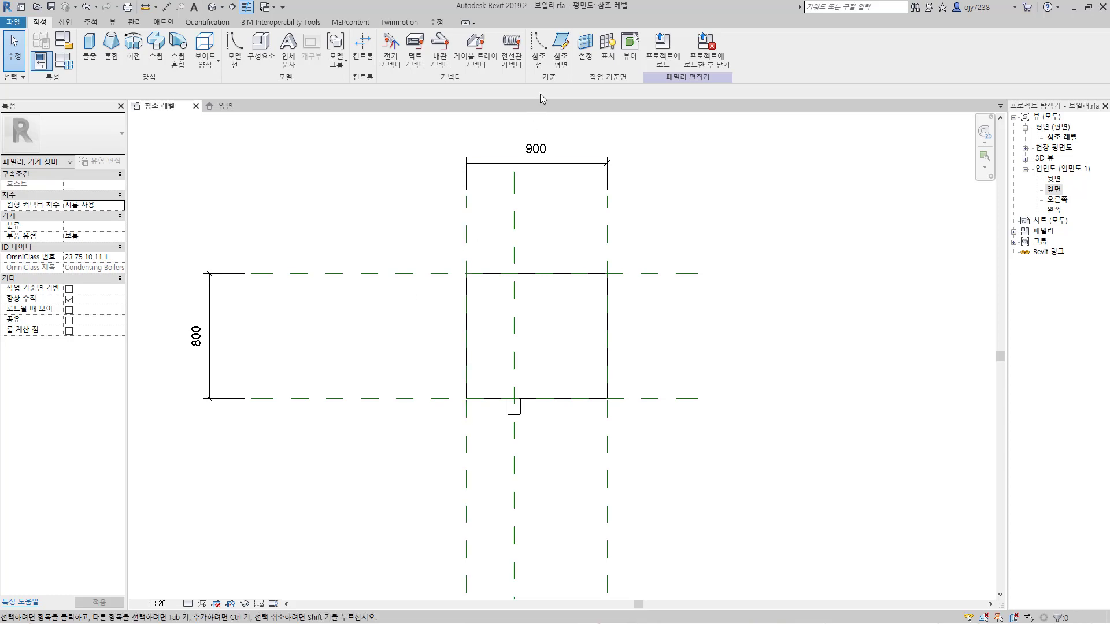
pyautogui.click(560, 55)
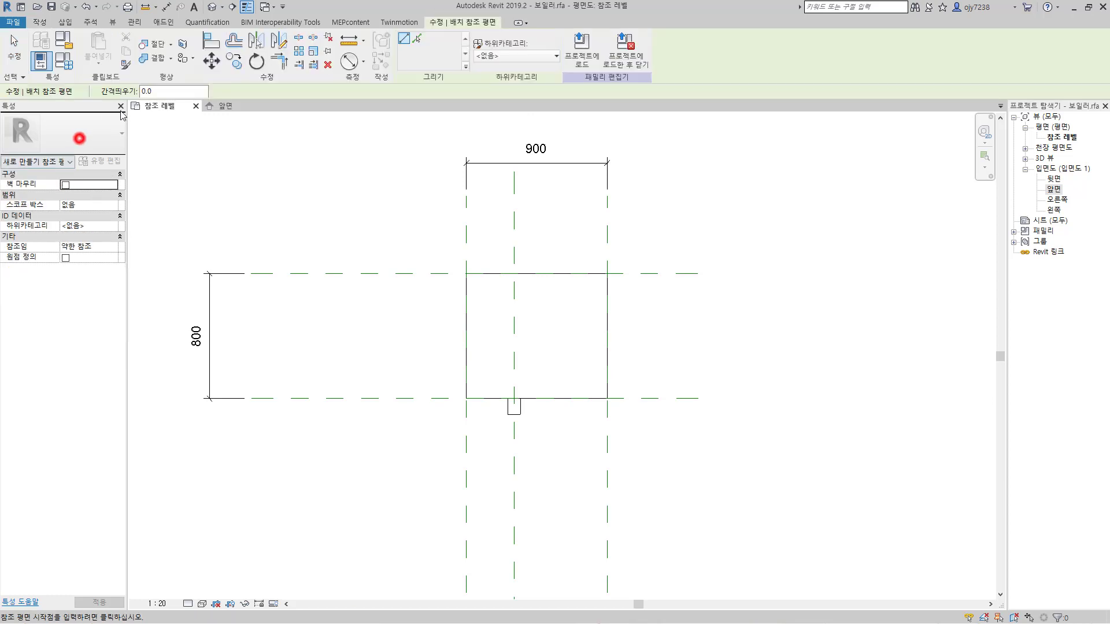
pyautogui.moveTo(162, 89); pyautogui.dragTo(133, 97)
pyautogui.write('300')
pyautogui.press('Return')
pyautogui.click(401, 398)
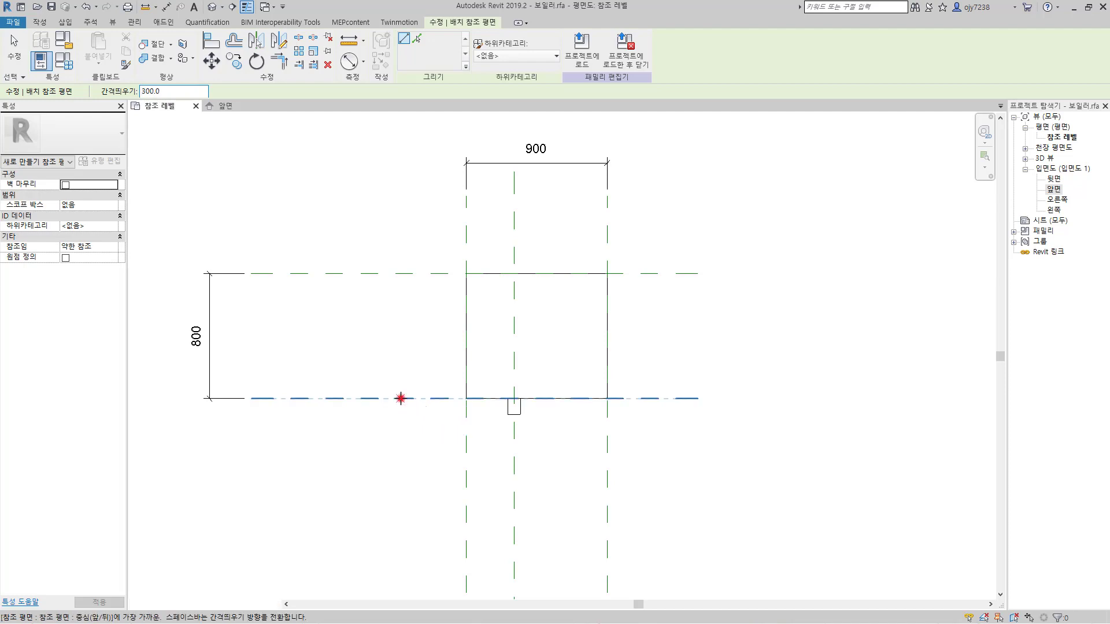
pyautogui.click(660, 398)
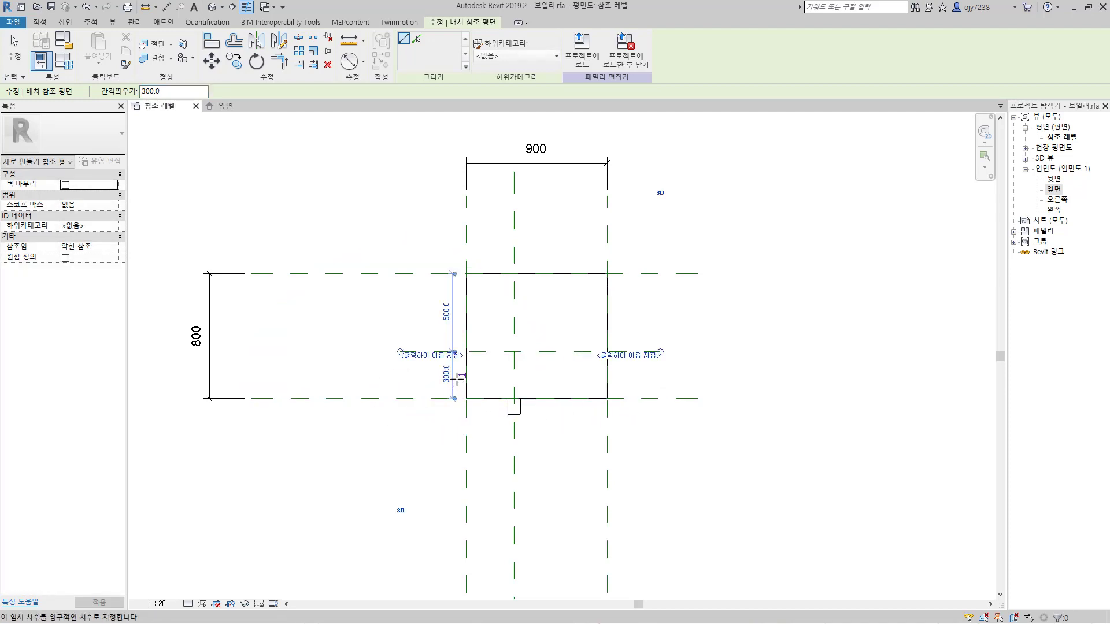
pyautogui.click(459, 374)
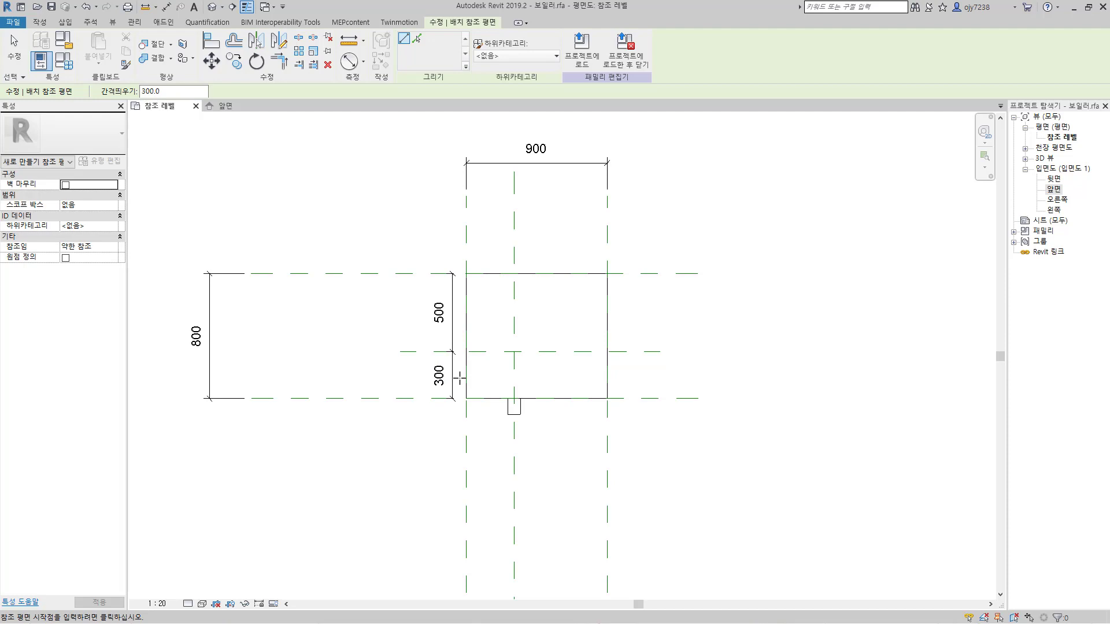
pyautogui.press('Escape')
# Step: Move the 300 and 500 dimension string away from the body to sit just inside the 800 dimension
pyautogui.click(452, 380)
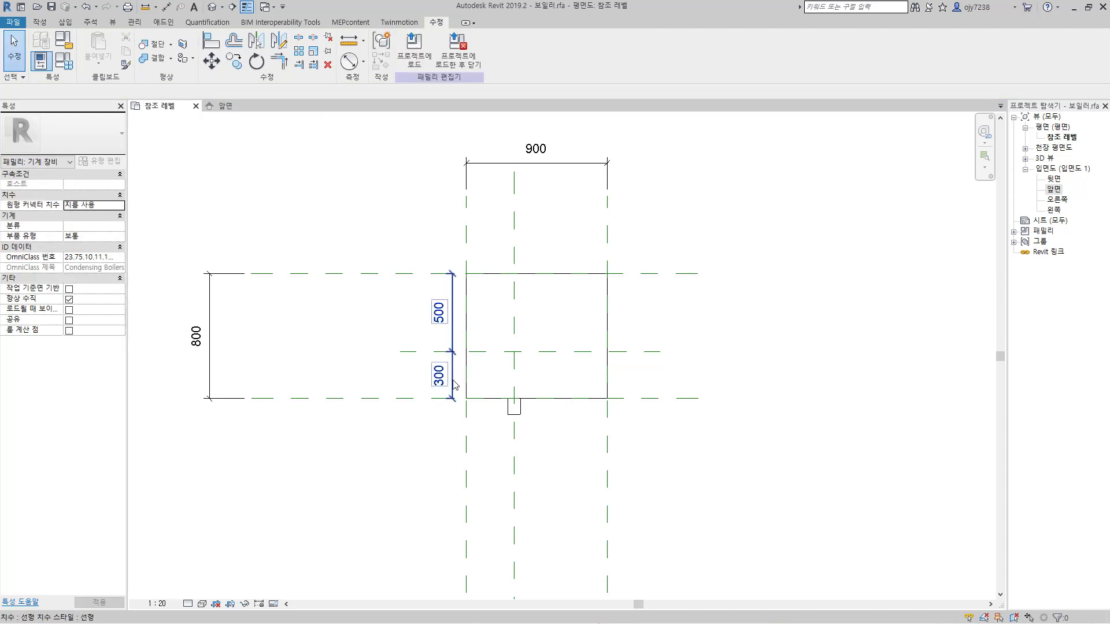
pyautogui.moveTo(452, 379); pyautogui.dragTo(239, 377)
pyautogui.click(313, 470)
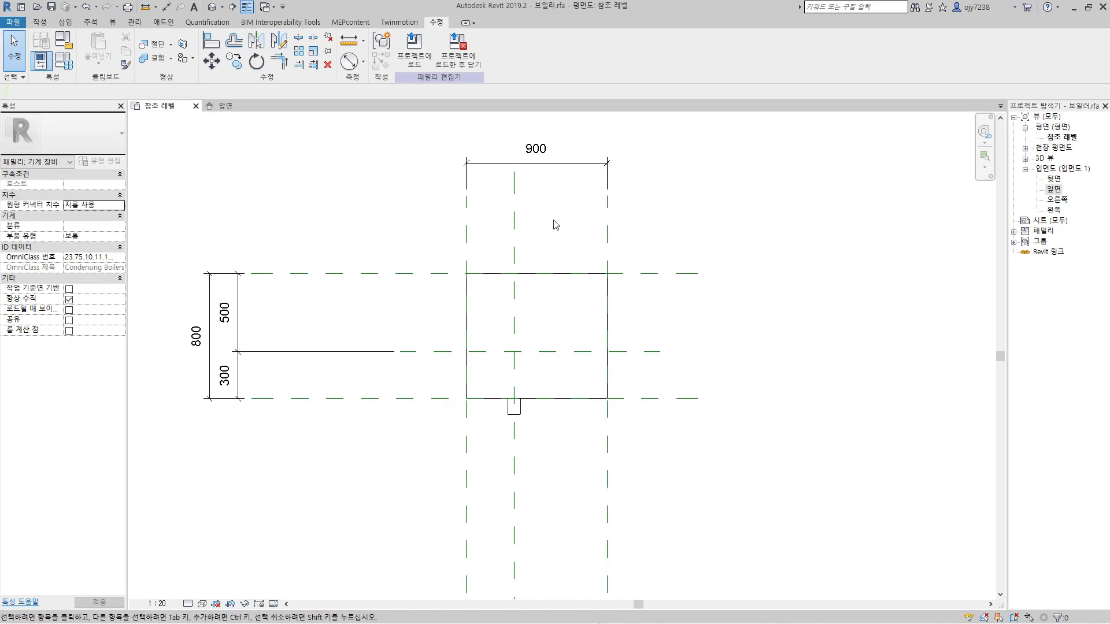
# Step: Add a continuous dimension across the body's left plane, the pipe center plane and the right plane, just below the 900 dimension
pyautogui.click(166, 7)
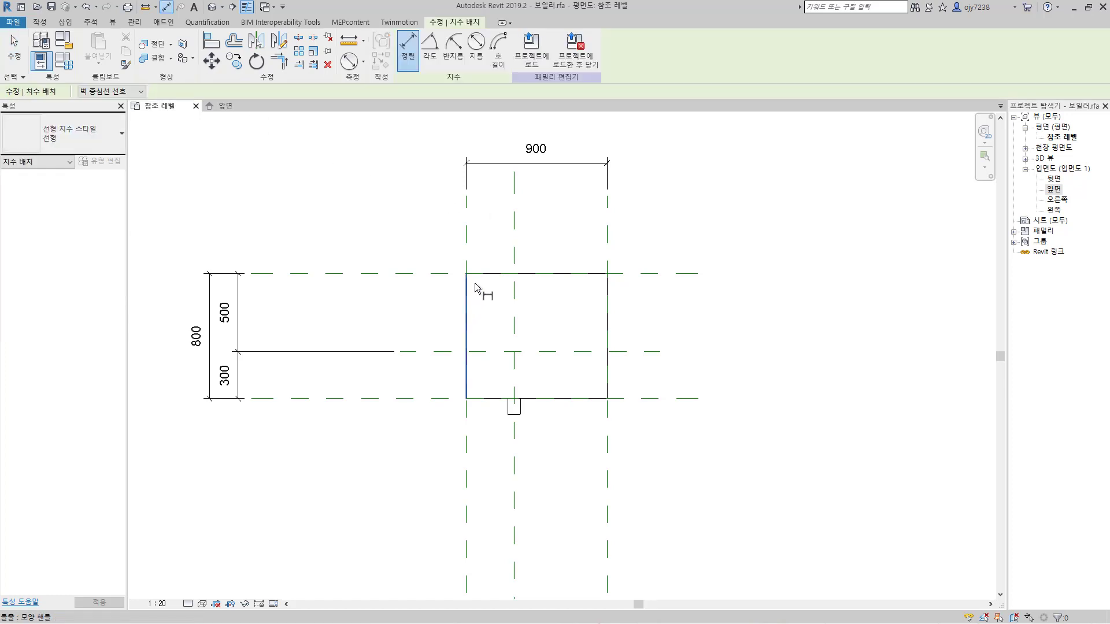
pyautogui.click(467, 238)
pyautogui.click(517, 241)
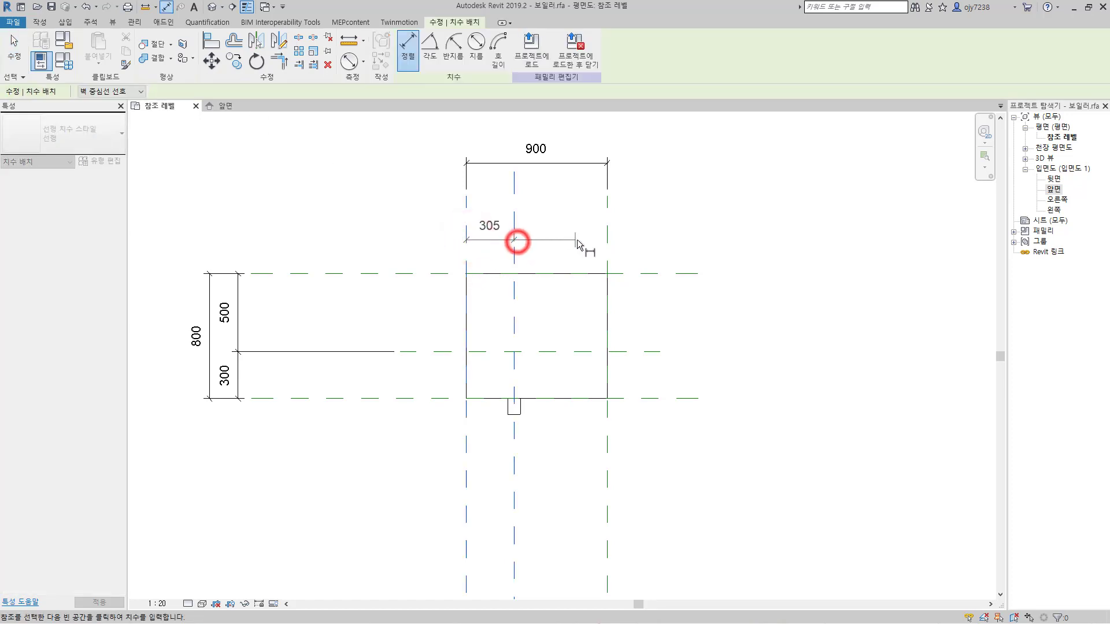
pyautogui.click(608, 242)
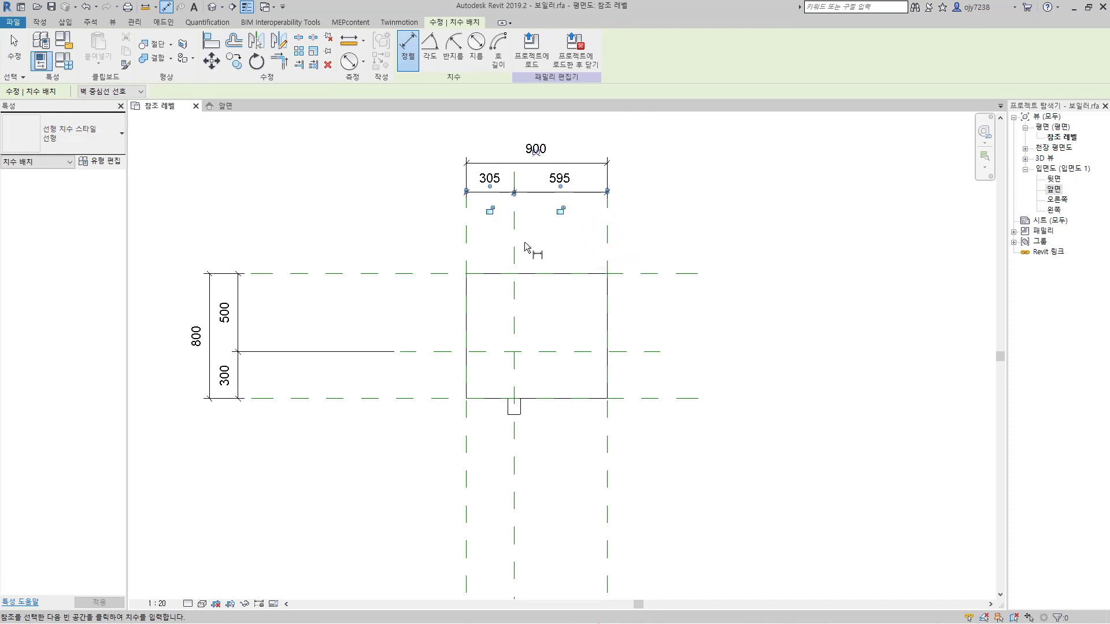
pyautogui.press('Escape')
pyautogui.press('Escape')
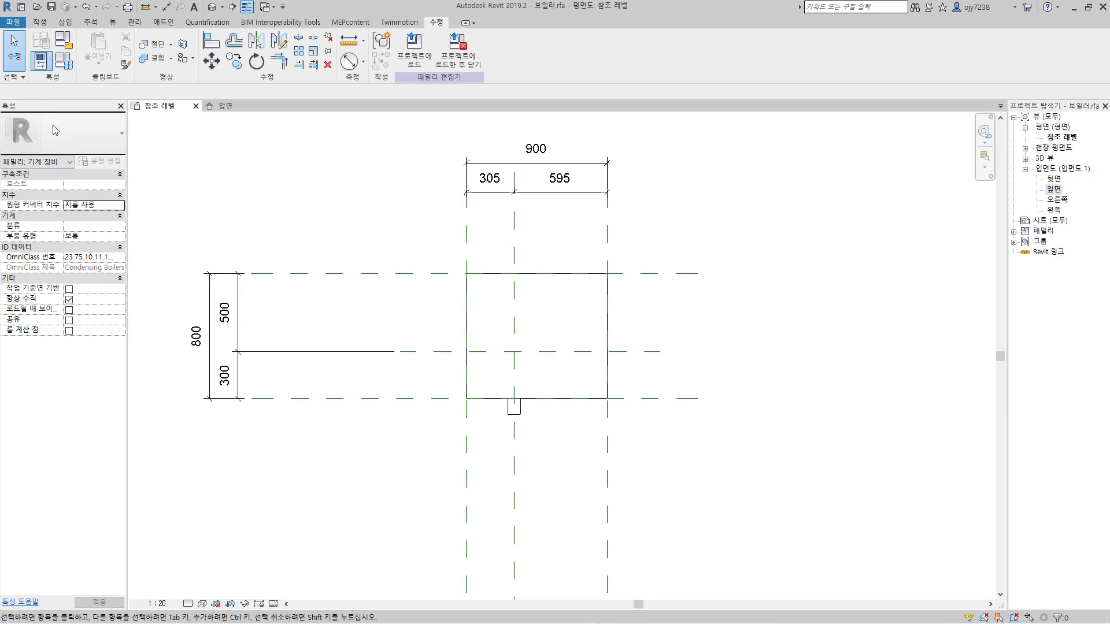
# Step: Create an extrusion 100 deep from a circle of radius 40 centered where the 300 offset plane crosses the pipe center plane
pyautogui.click(39, 21)
pyautogui.click(89, 44)
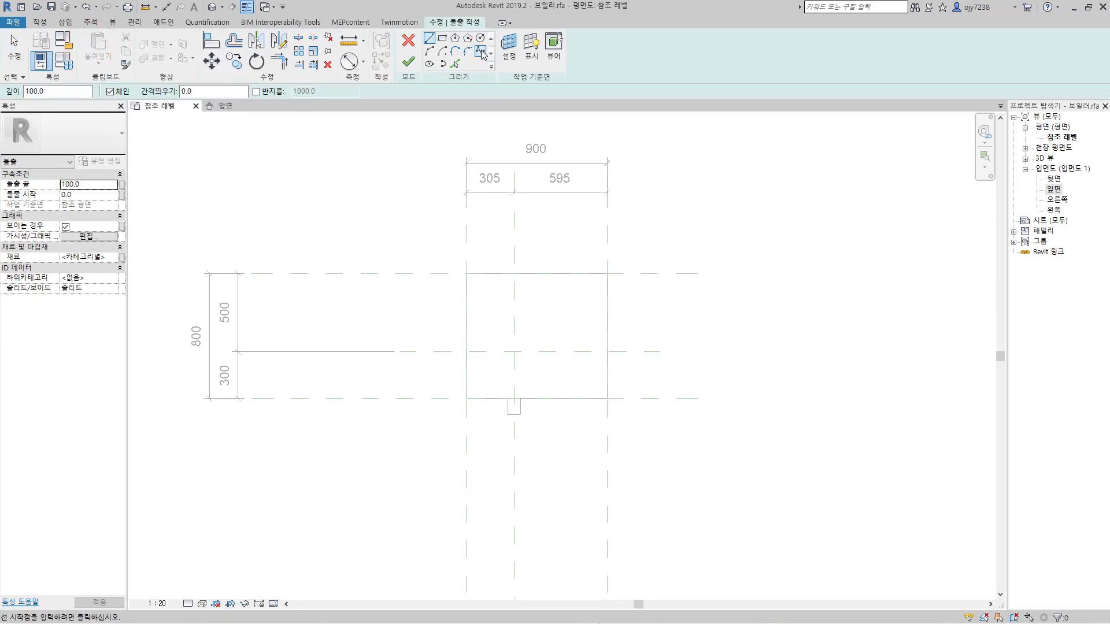
pyautogui.click(480, 41)
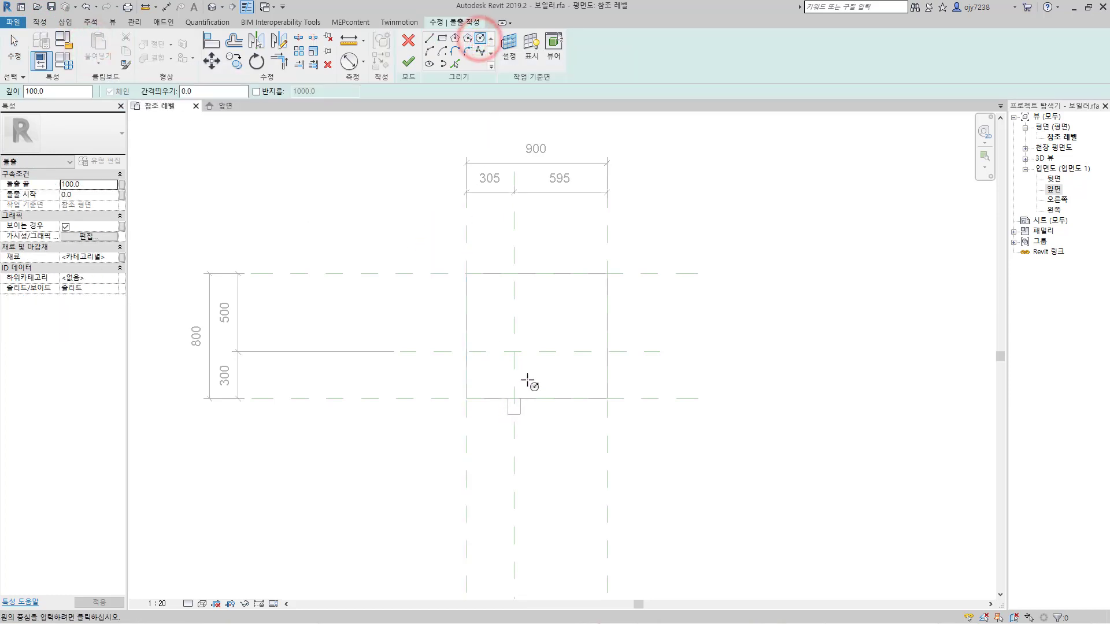
pyautogui.click(514, 352)
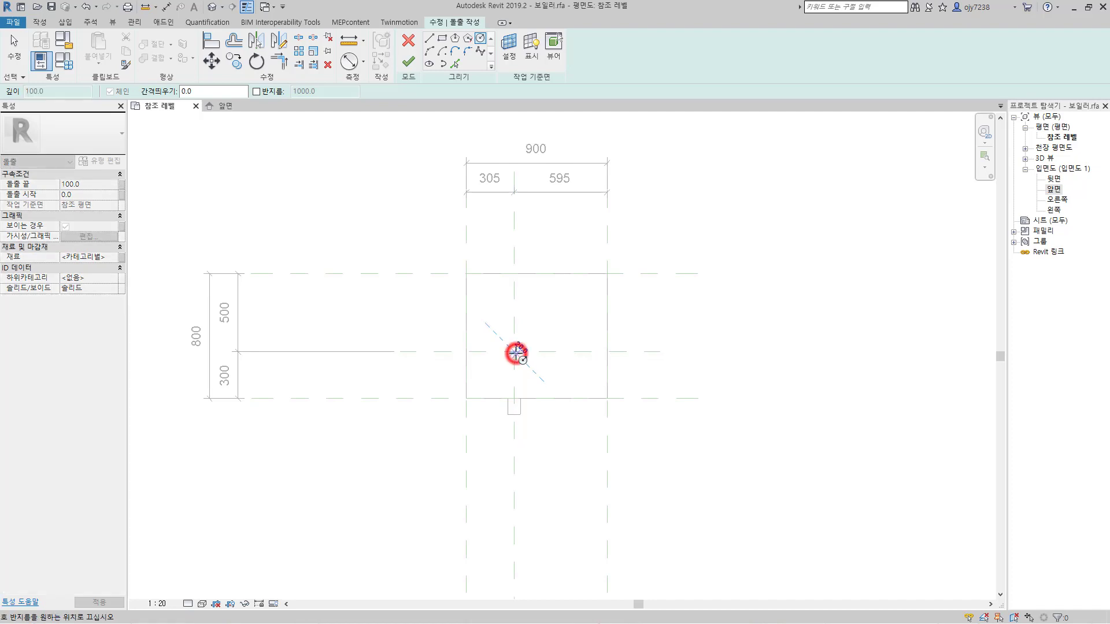
pyautogui.scroll(4, 514, 351)
pyautogui.scroll(2, 513, 349)
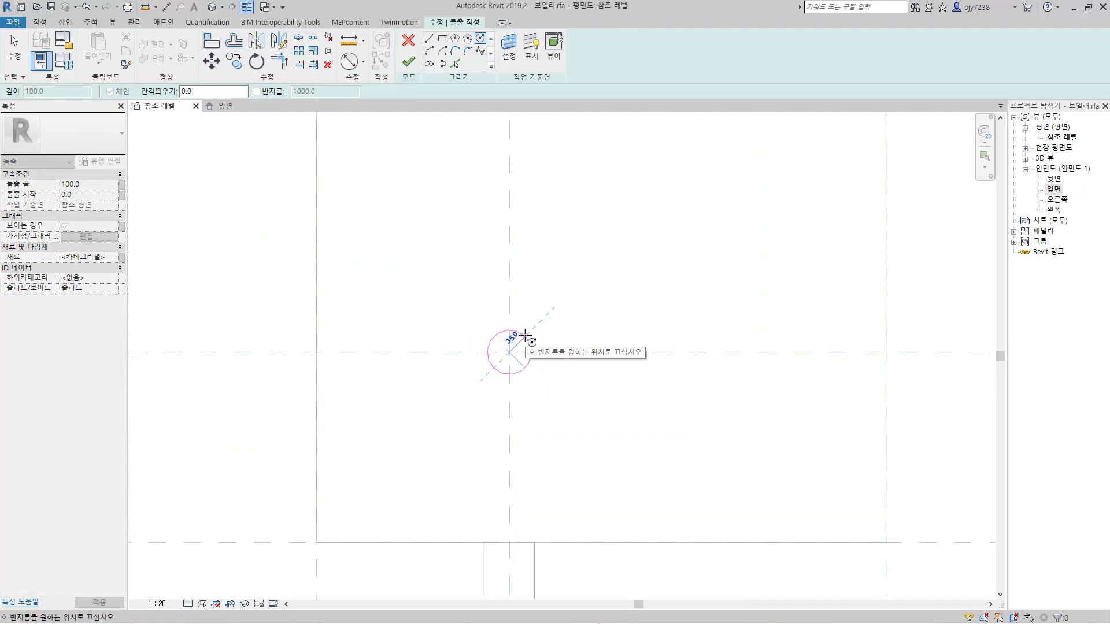
pyautogui.click(527, 334)
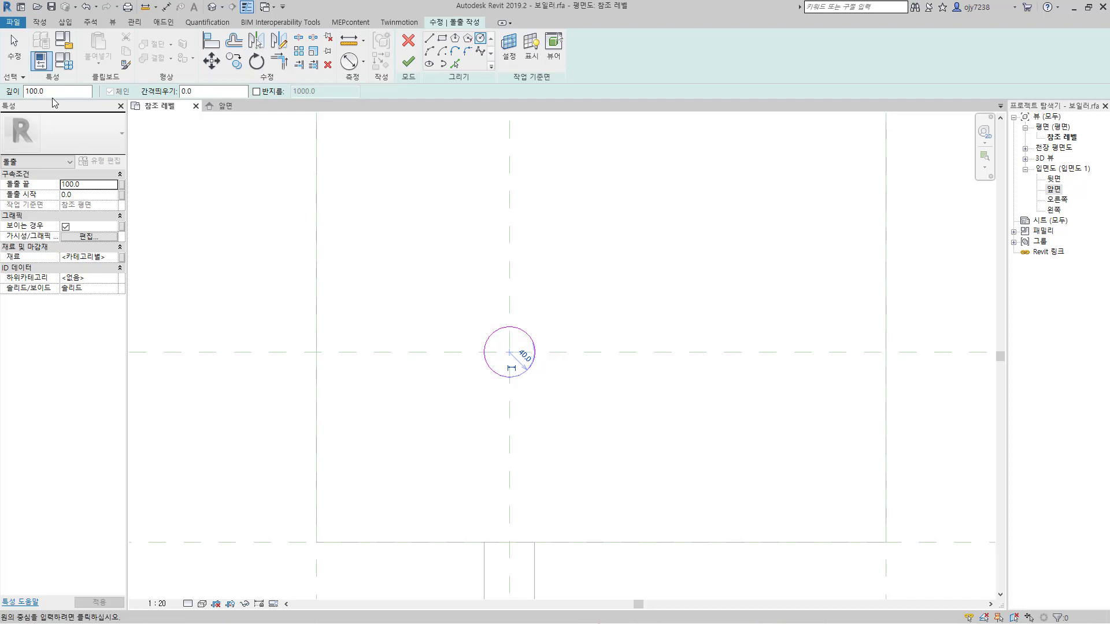
pyautogui.click(408, 64)
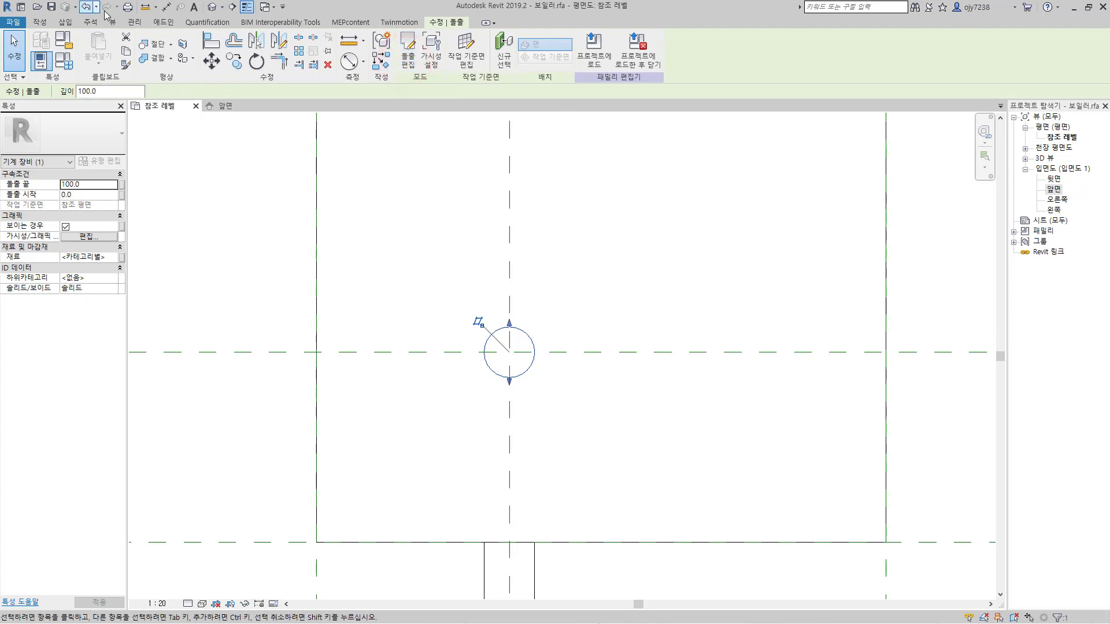
# Step: Set the top pipe stub's extrusion length to -100 in the 3D view so it projects above the body
pyautogui.click(211, 7)
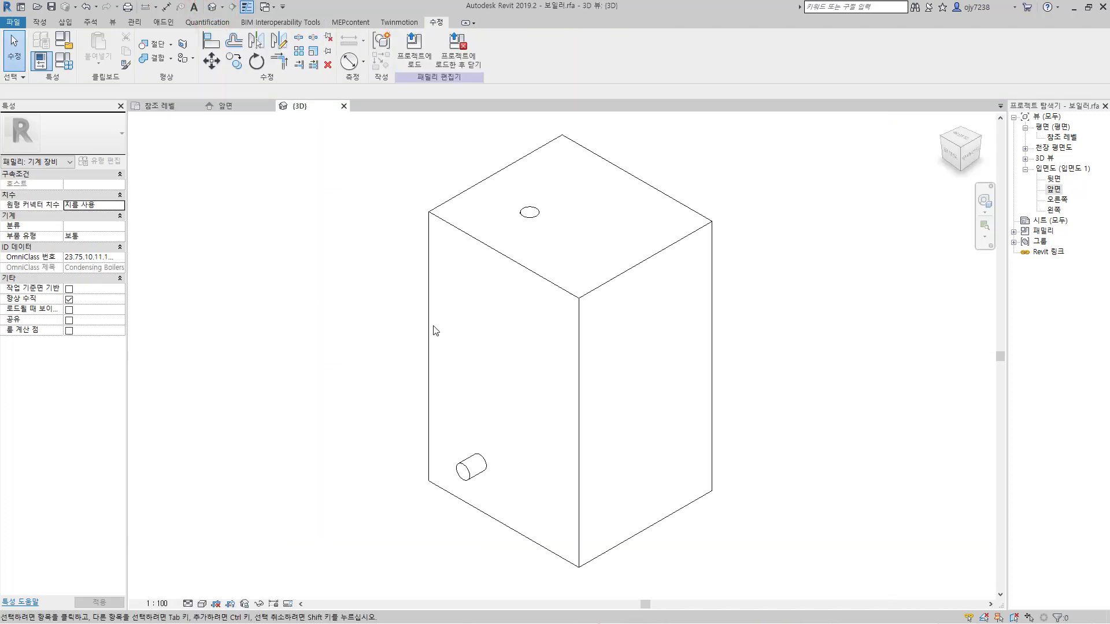
pyautogui.click(536, 215)
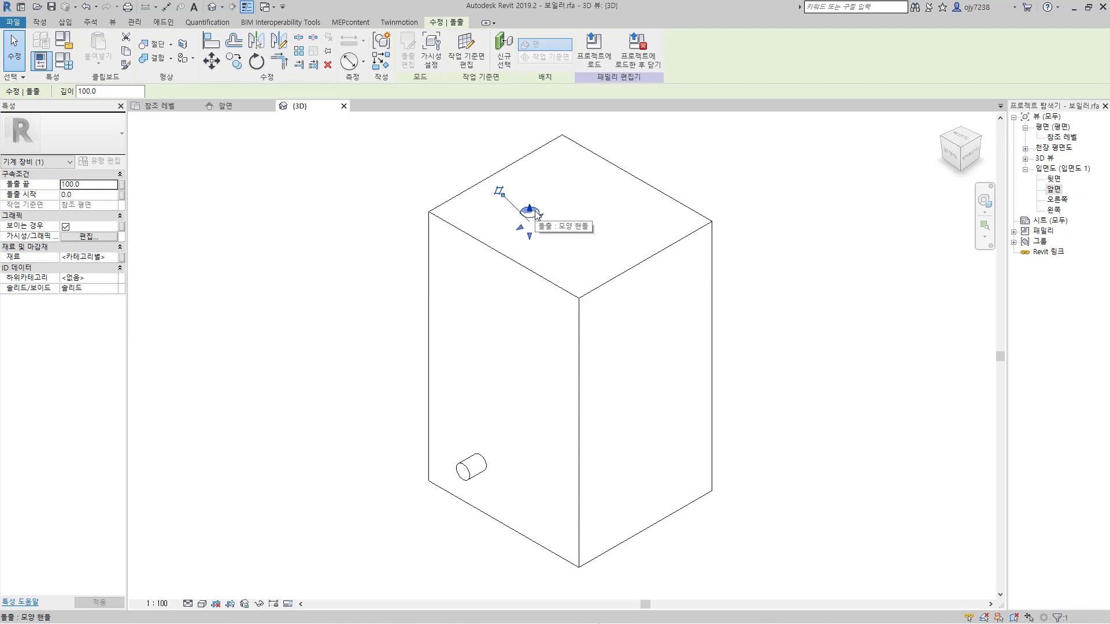
pyautogui.doubleClick(108, 93)
pyautogui.write('-1')
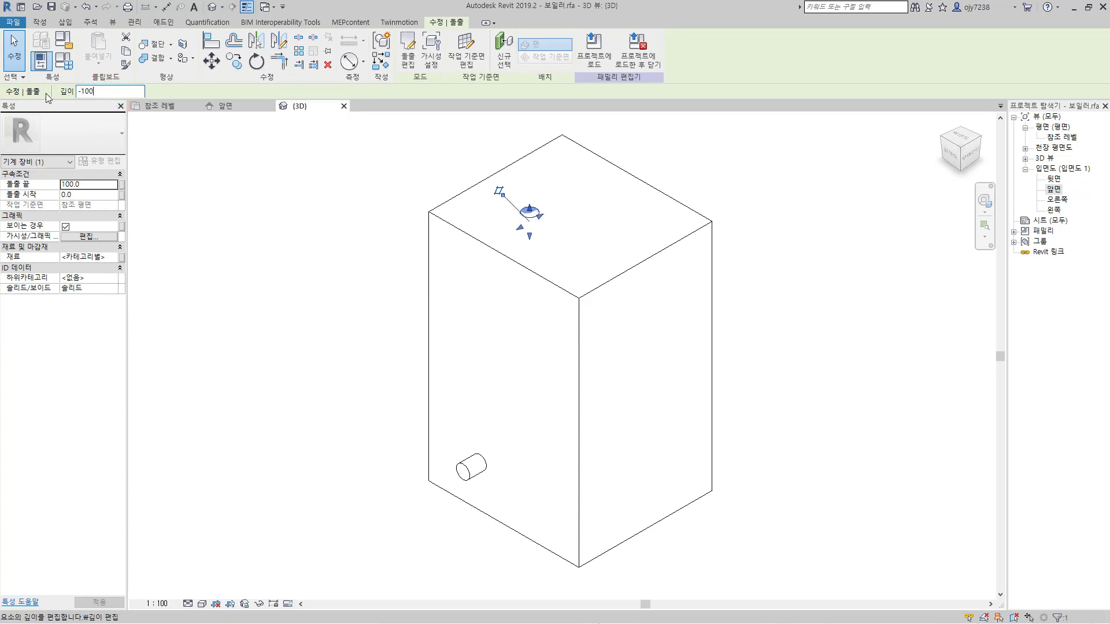
pyautogui.write('00')
pyautogui.press('Return')
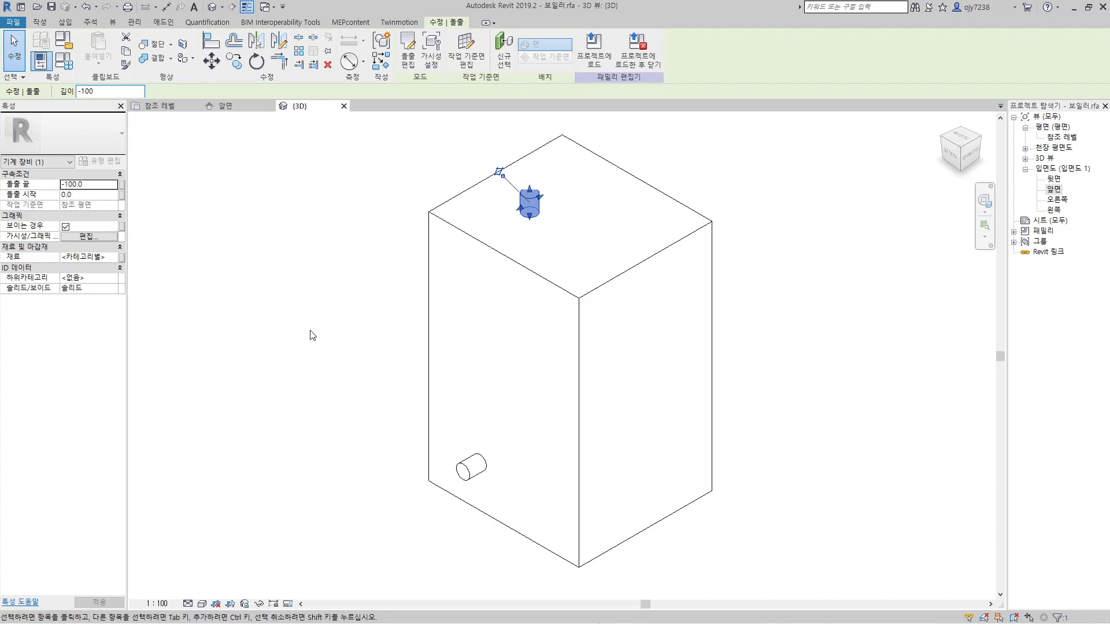
pyautogui.click(208, 473)
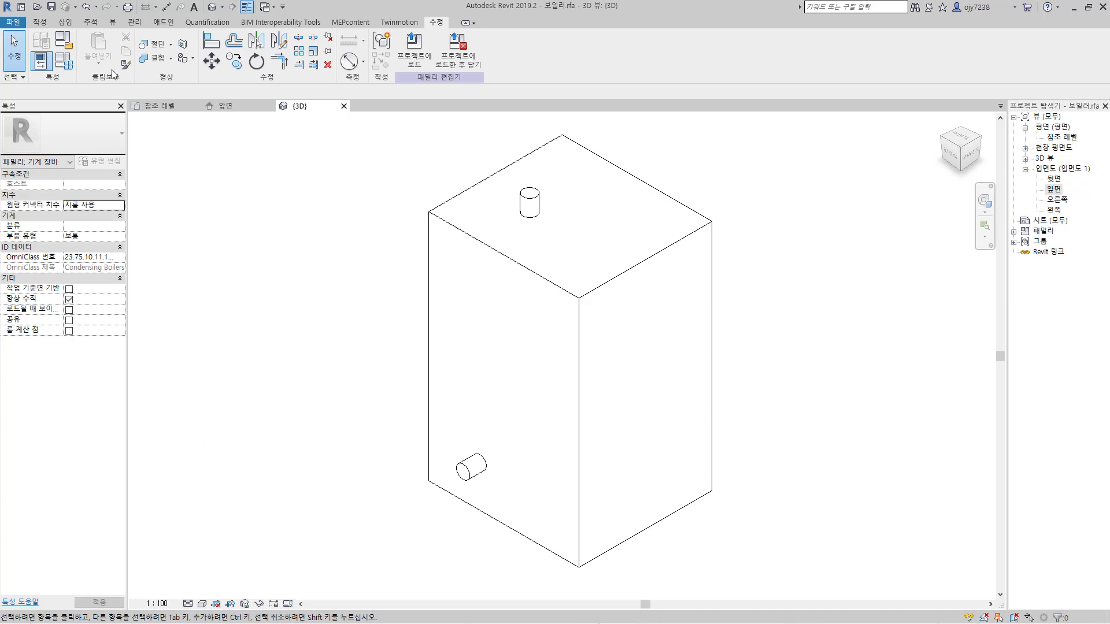
# Step: Place 순환수 공급 pipe connectors on the end faces of the top and front pipe stubs
pyautogui.click(40, 24)
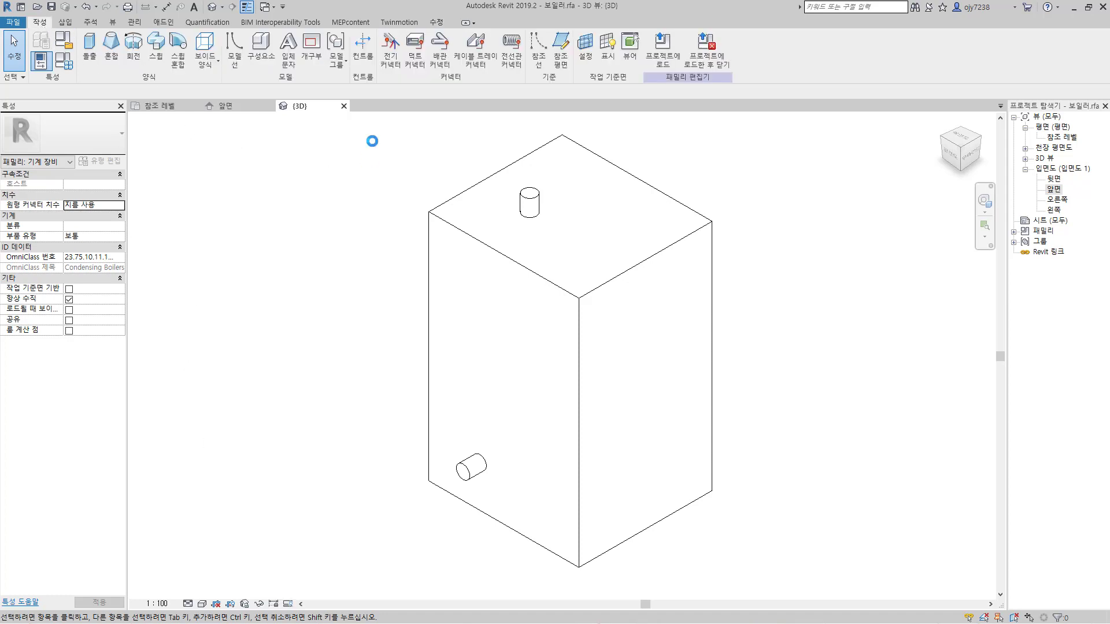
pyautogui.click(442, 54)
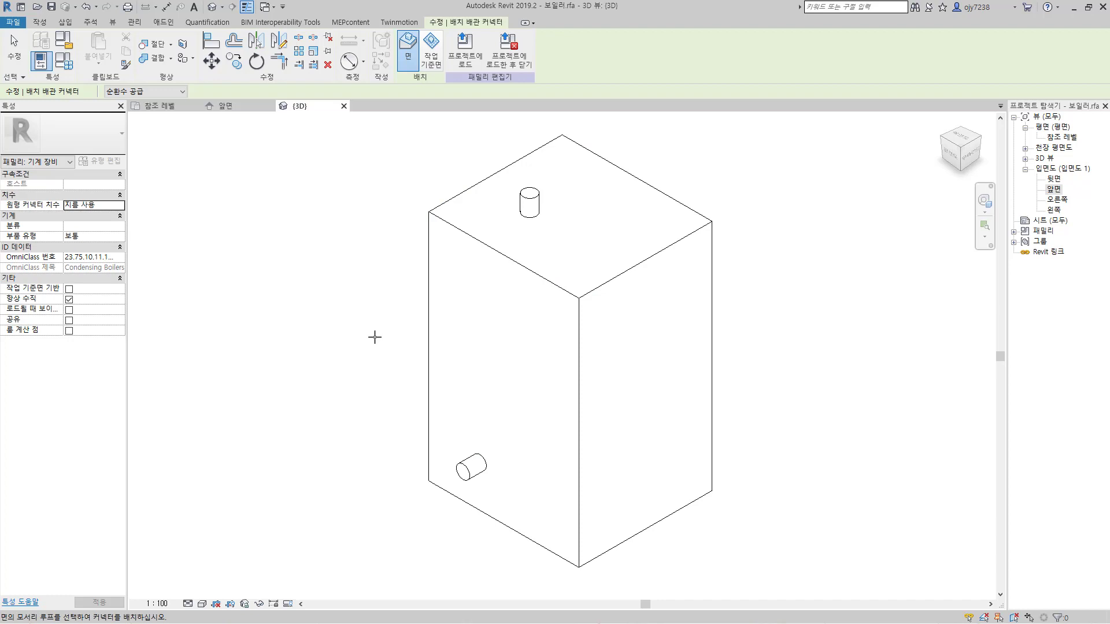
pyautogui.click(522, 197)
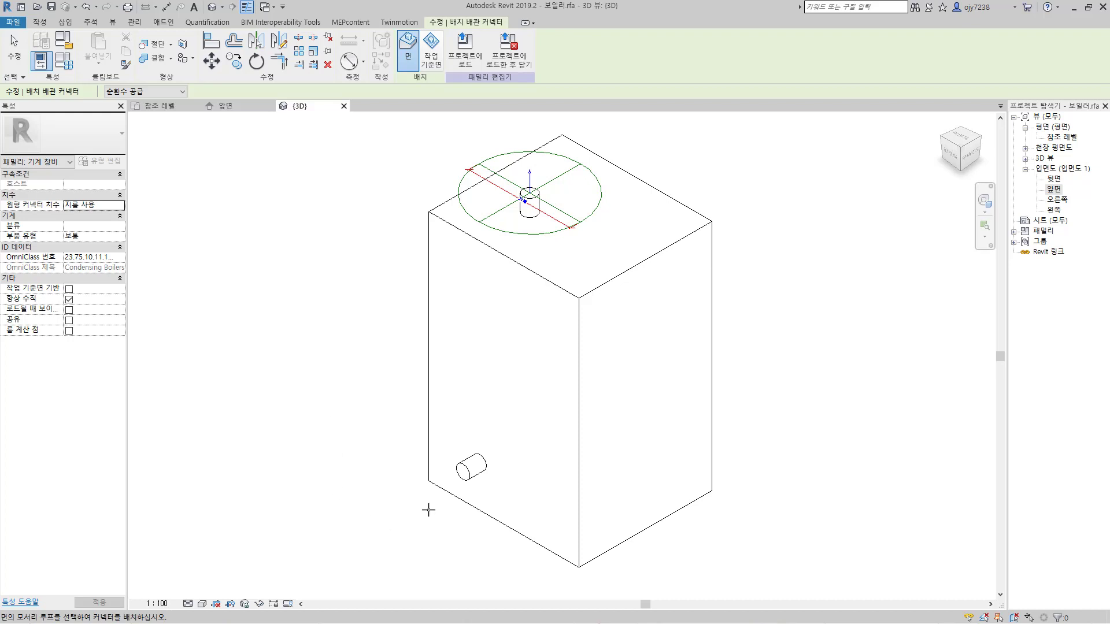
pyautogui.click(459, 479)
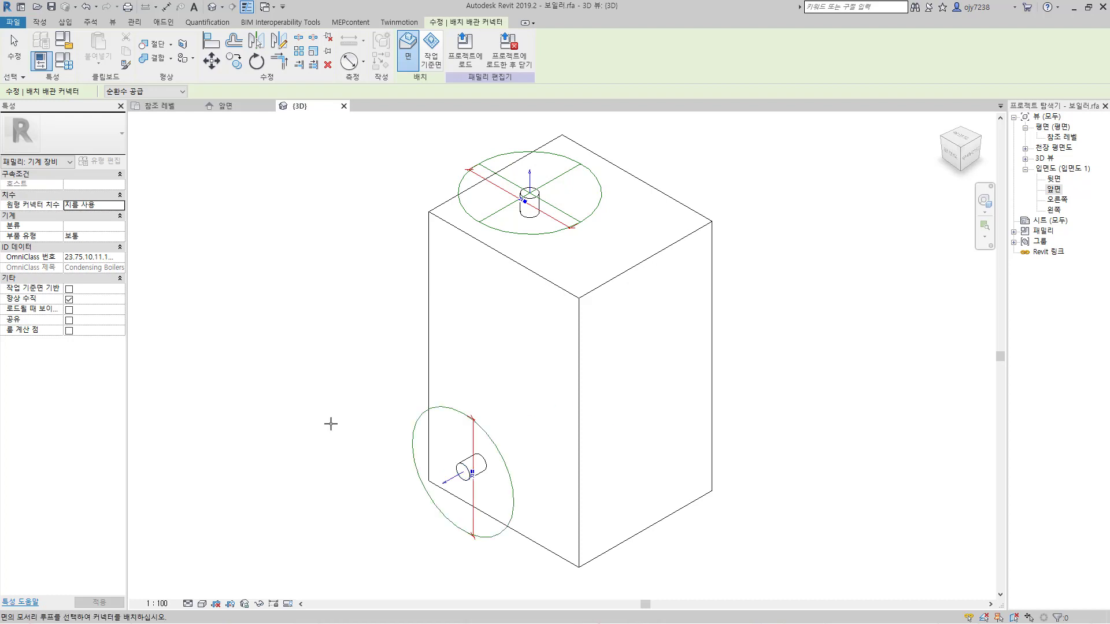
pyautogui.press('Escape')
pyautogui.press('Escape')
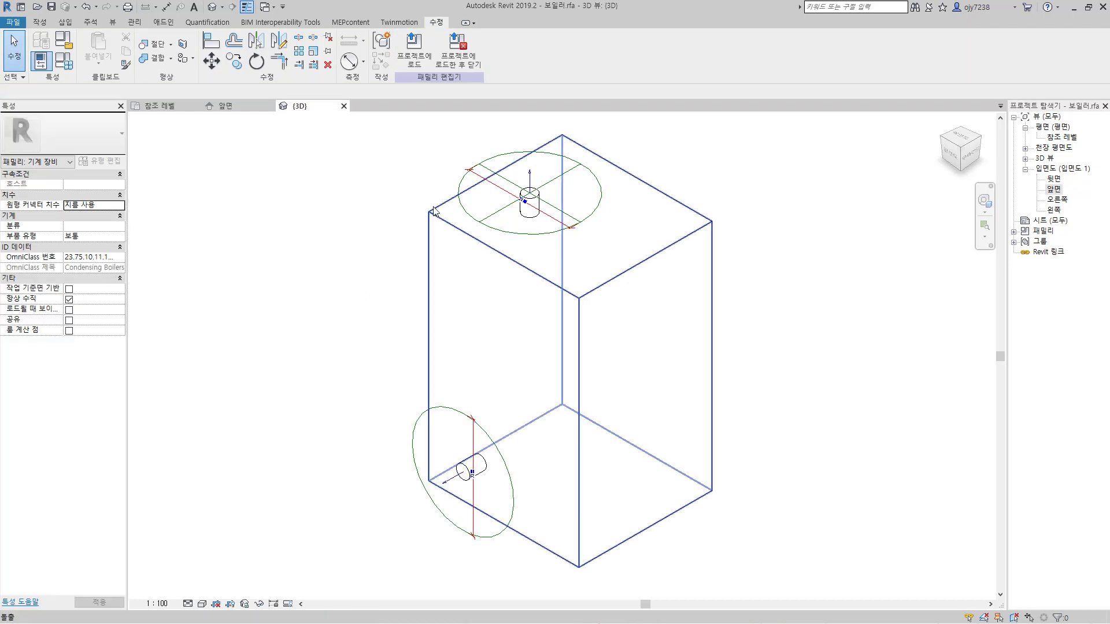
# Step: Set the diameter of the top stub's pipe connector to 80
pyautogui.click(461, 186)
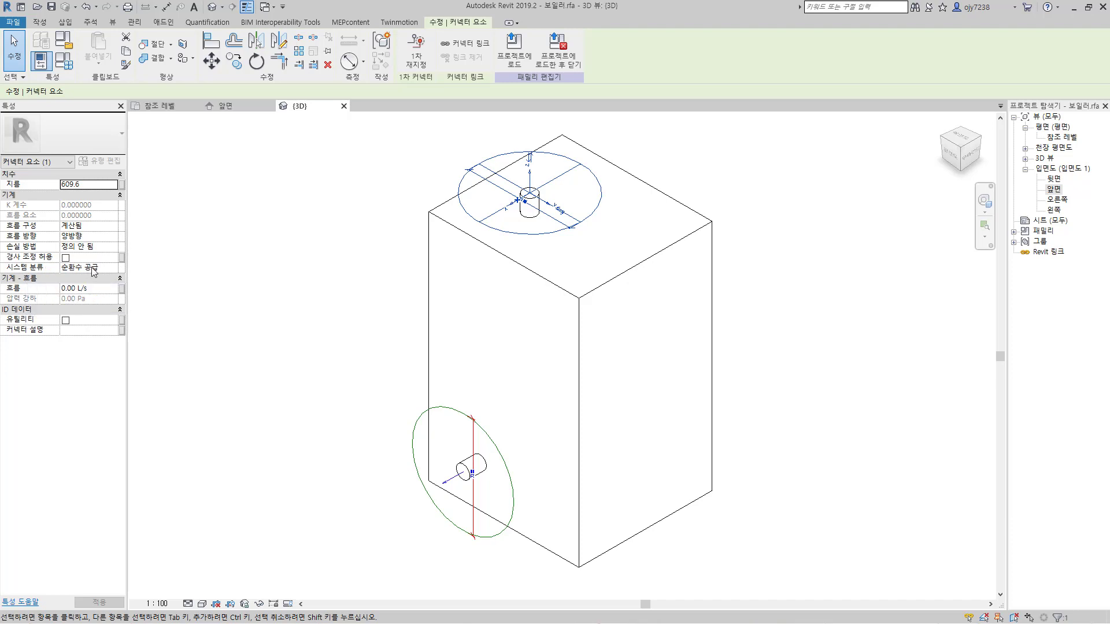
pyautogui.click(92, 185)
pyautogui.write('80')
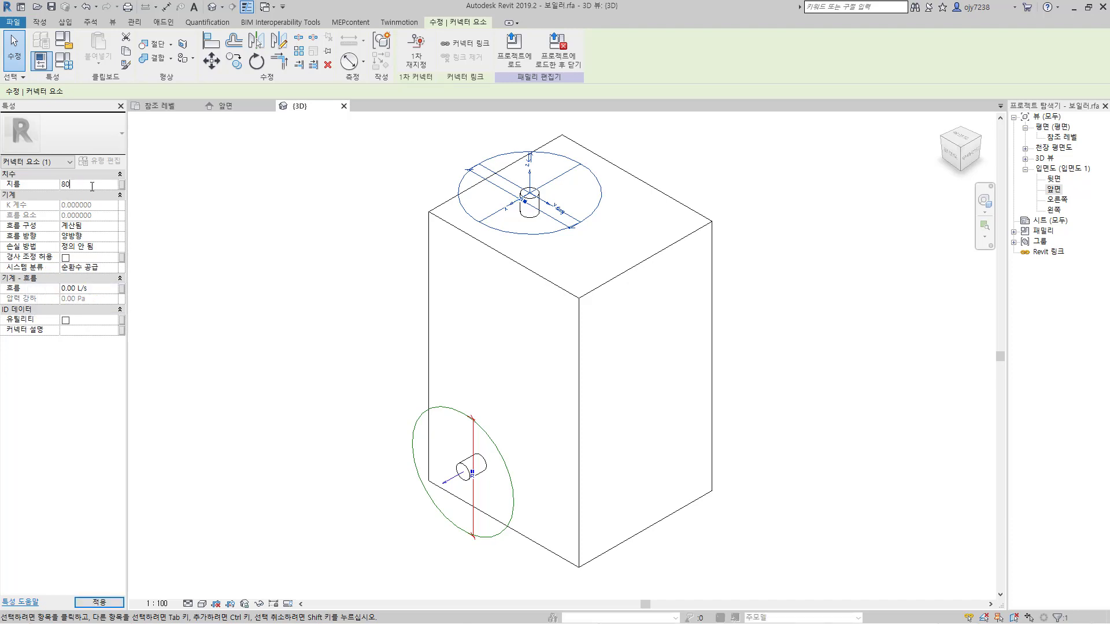
pyautogui.press('Return')
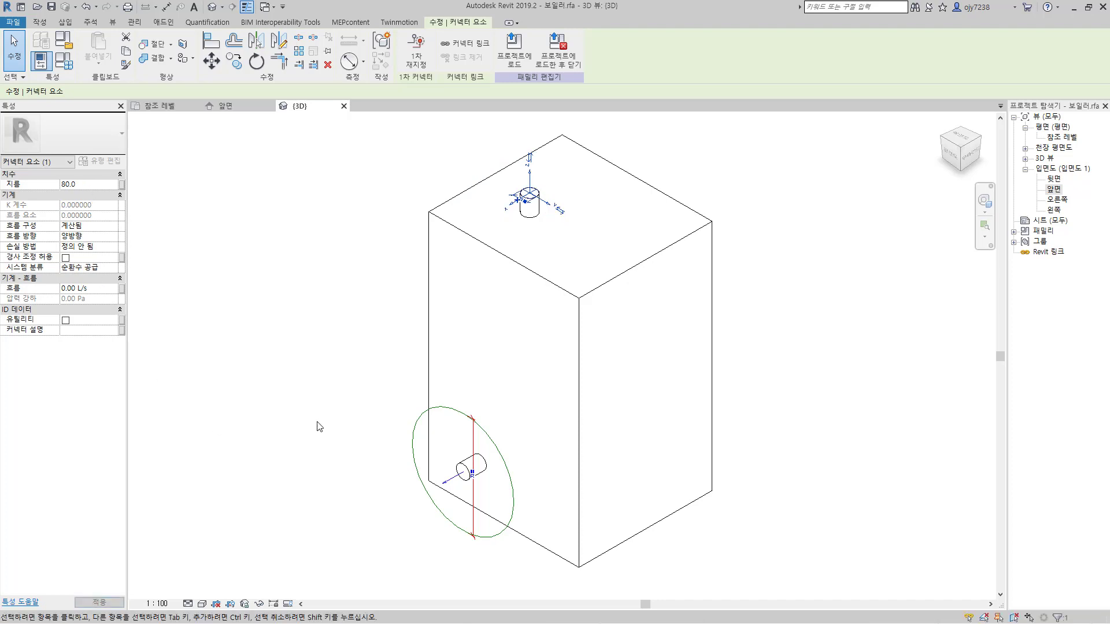
pyautogui.click(303, 414)
# Step: Set the front stub's pipe connector to system classification 순환수 순환 and diameter 80
pyautogui.click(476, 539)
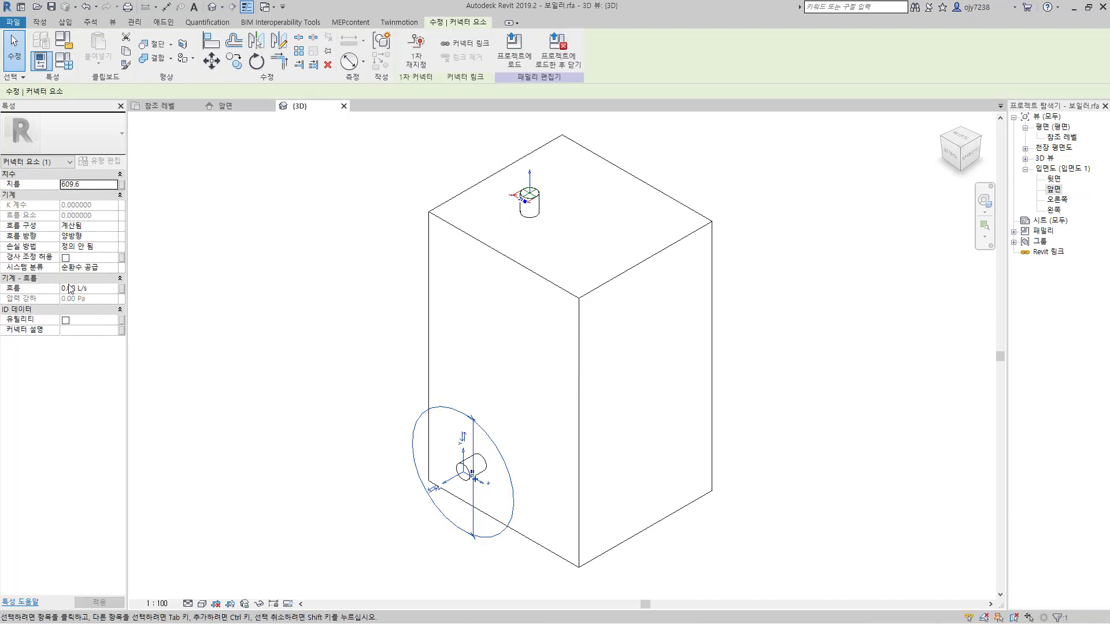
pyautogui.click(90, 268)
pyautogui.click(113, 268)
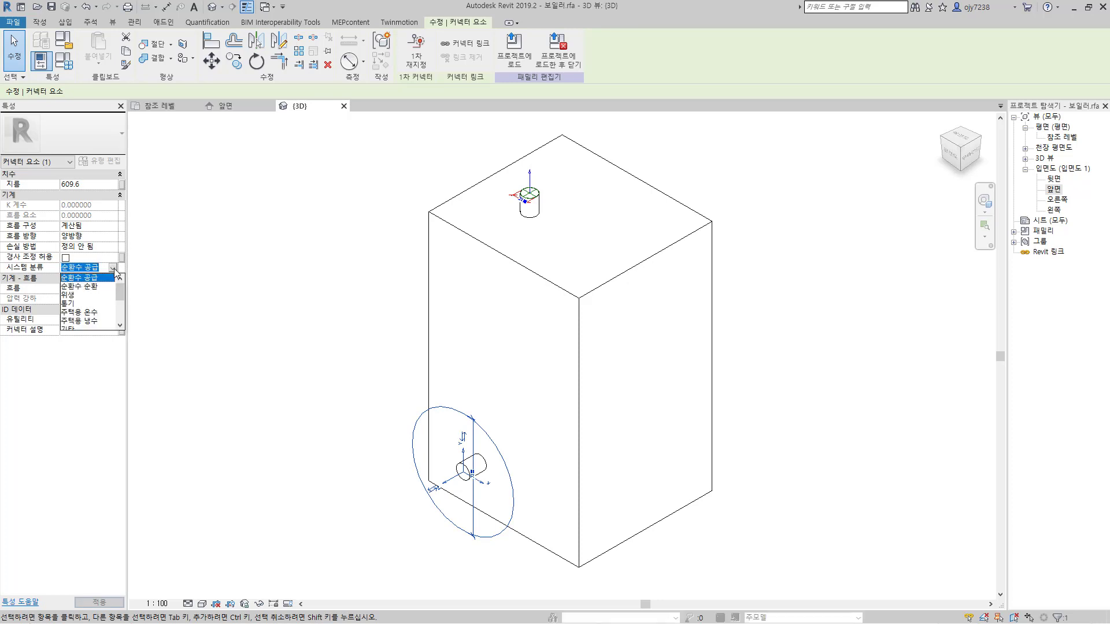
pyautogui.click(81, 286)
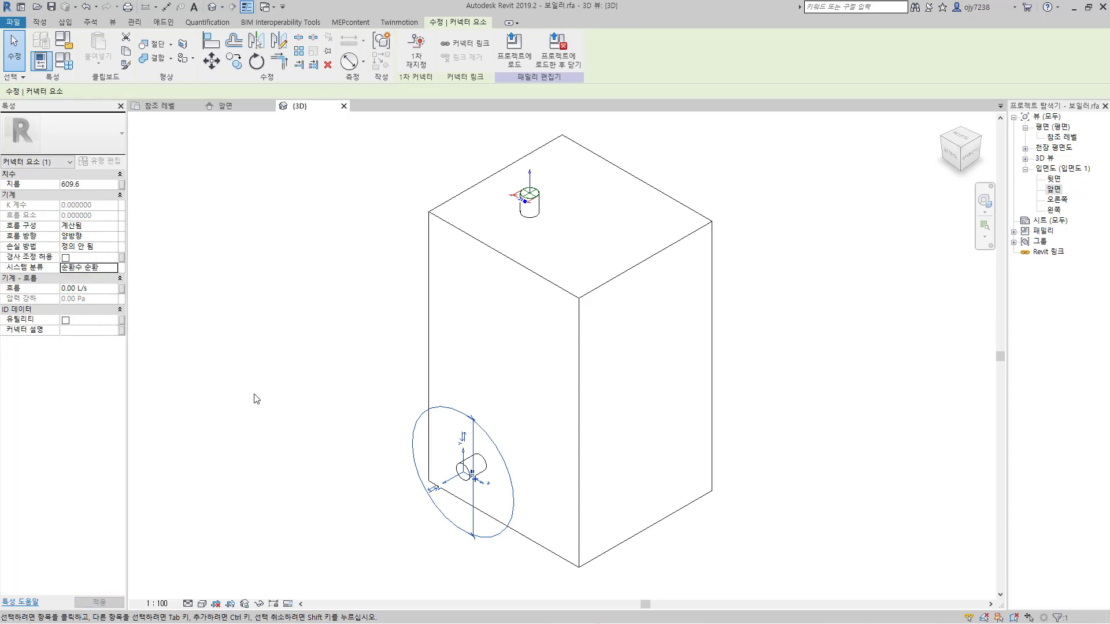
pyautogui.click(91, 184)
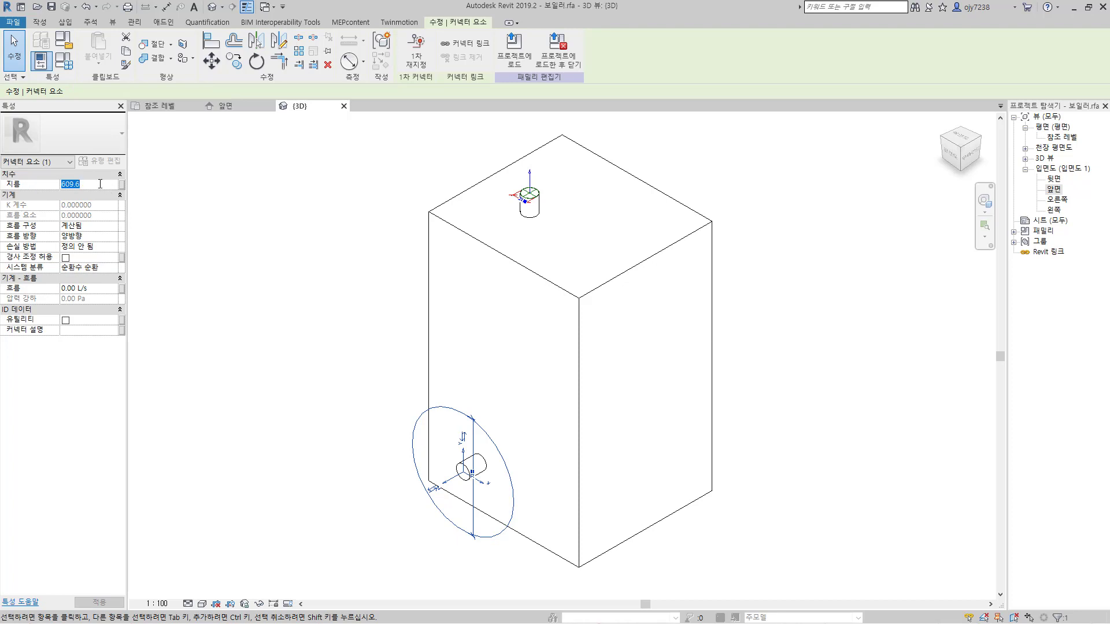
pyautogui.write('80')
pyautogui.press('Return')
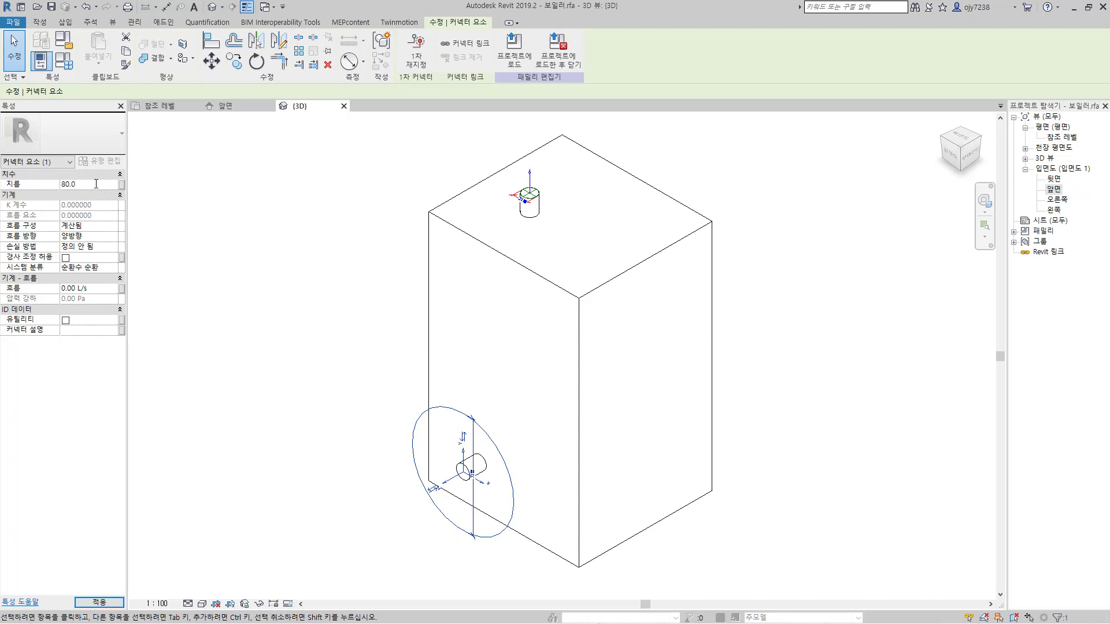
pyautogui.click(355, 419)
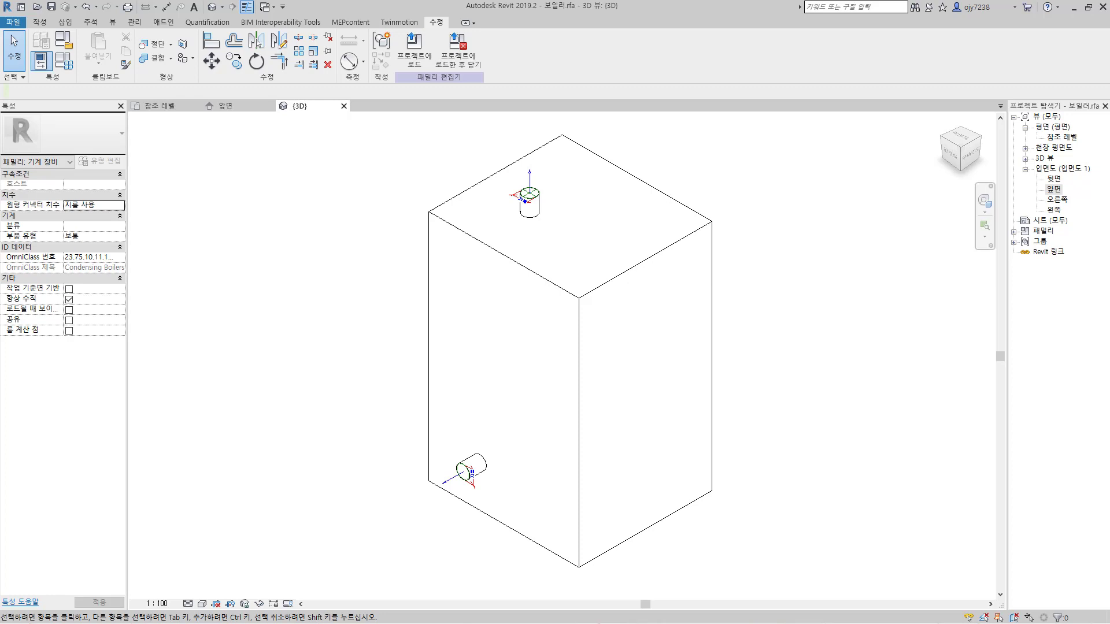
pyautogui.click(135, 24)
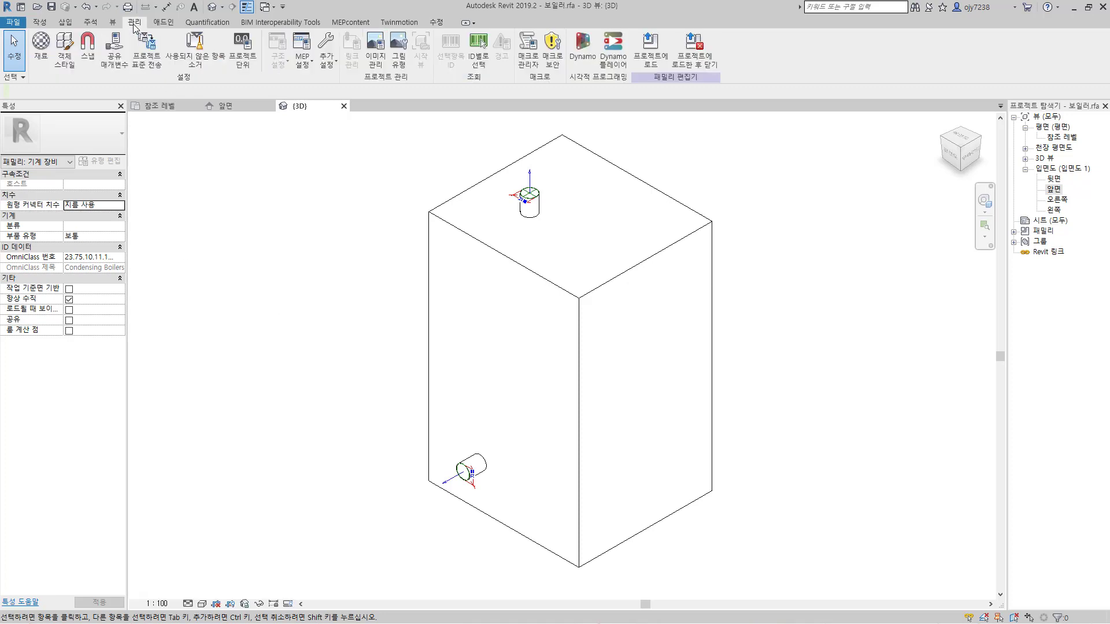
pyautogui.click(111, 57)
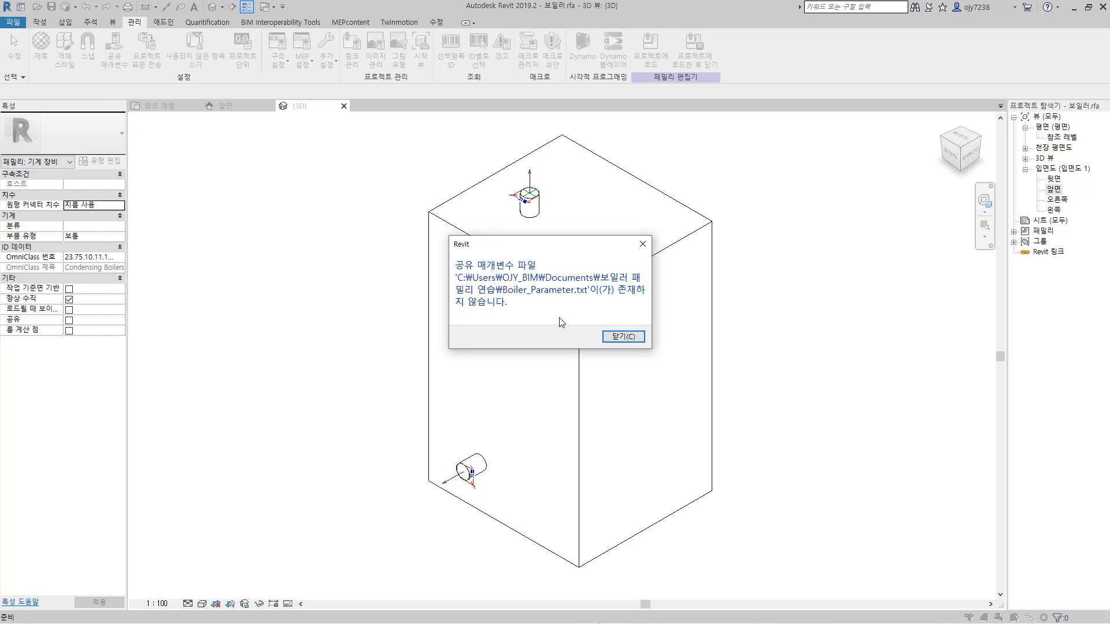
pyautogui.click(624, 338)
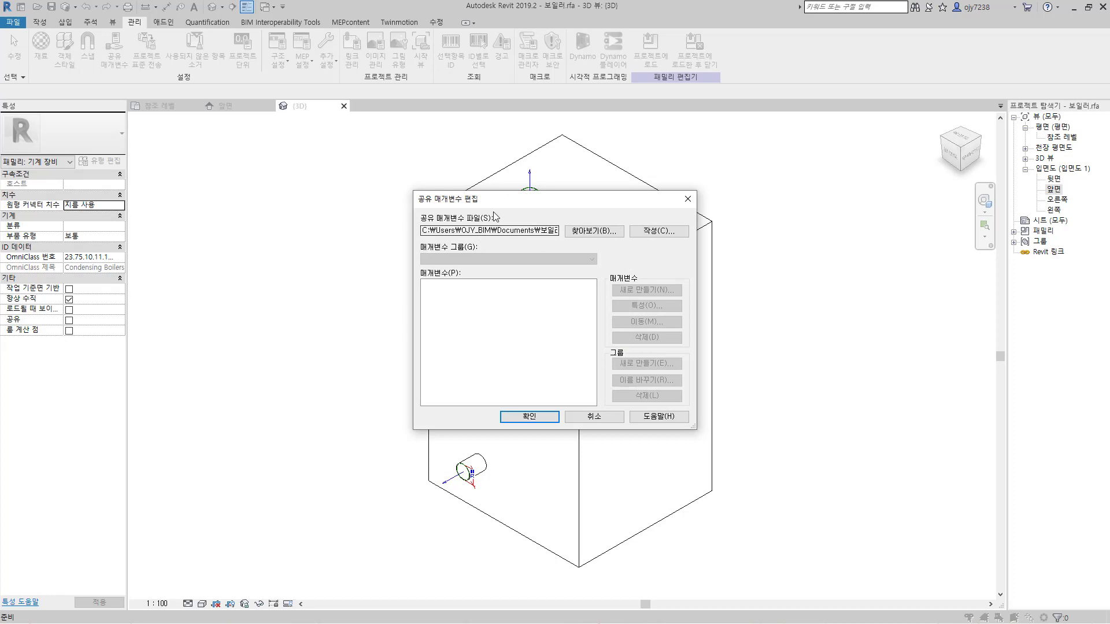
pyautogui.moveTo(484, 199); pyautogui.dragTo(425, 183)
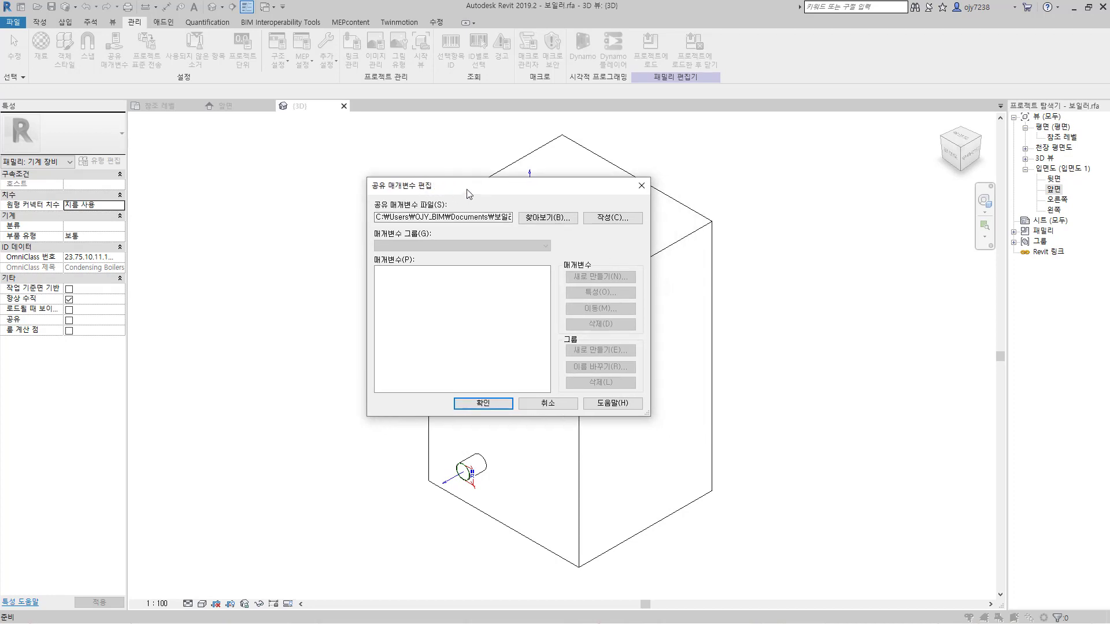
pyautogui.click(547, 404)
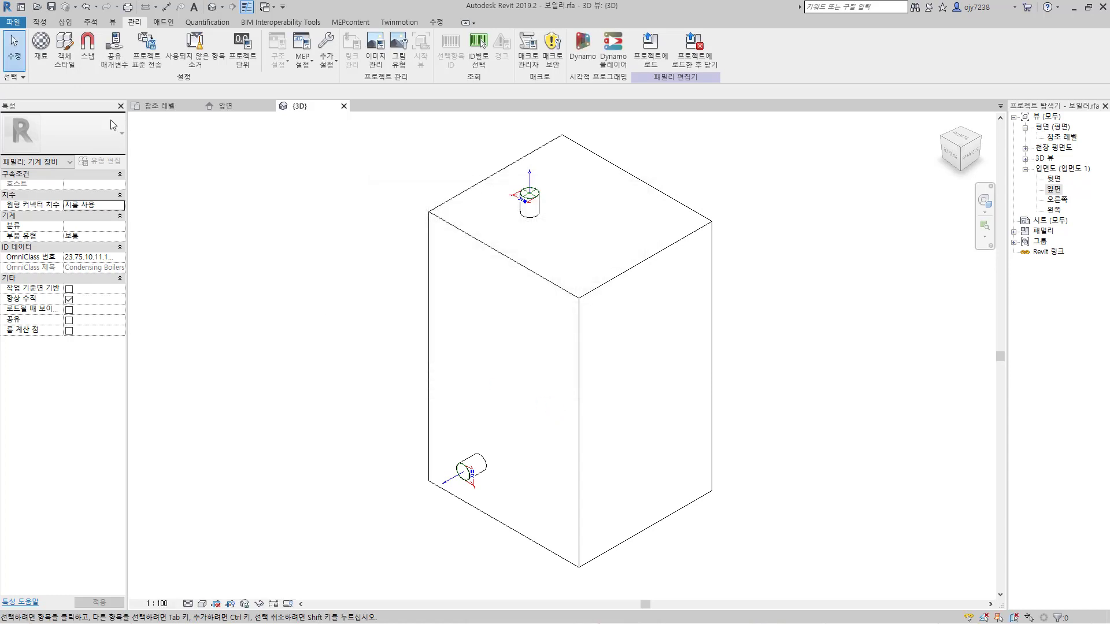
# Step: Start a new family parameter in the family types, set it as a shared parameter and request its selection
pyautogui.click(41, 23)
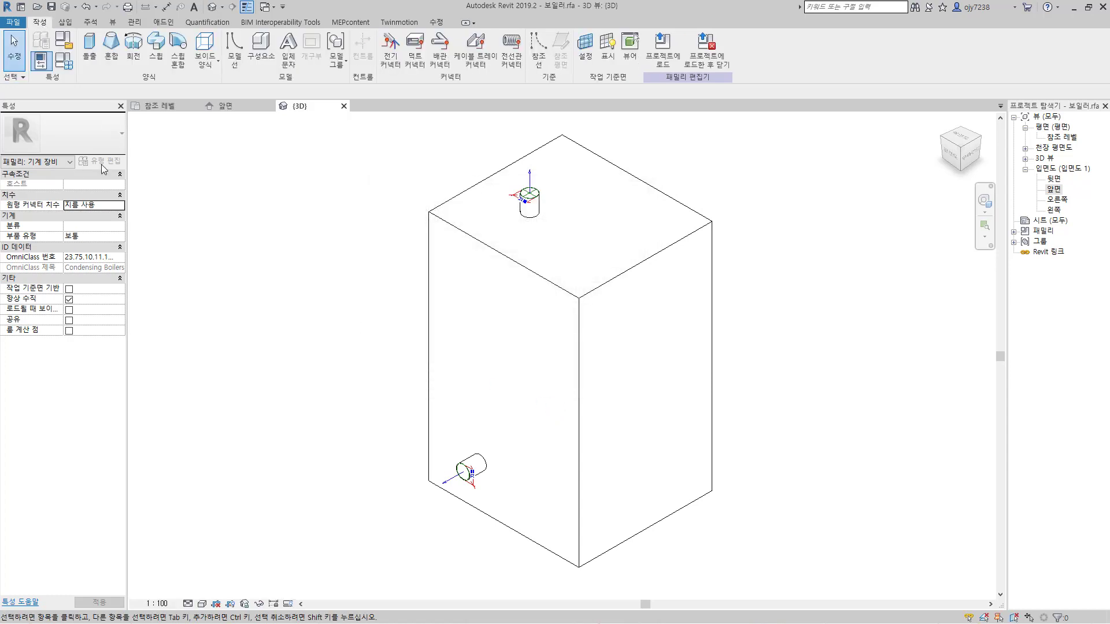
pyautogui.click(65, 61)
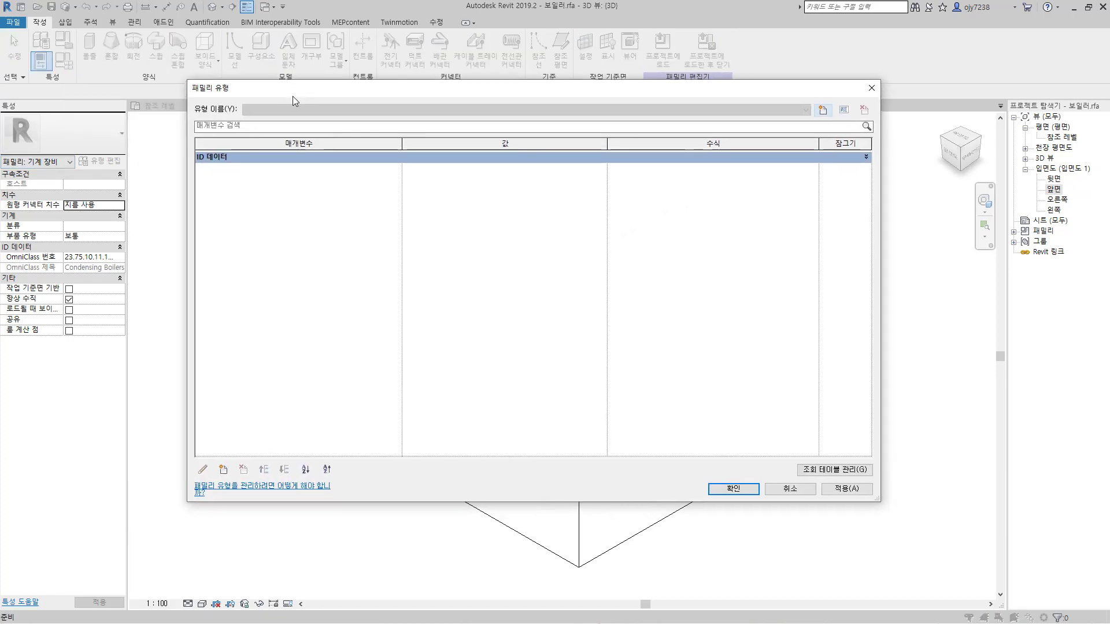
pyautogui.click(222, 470)
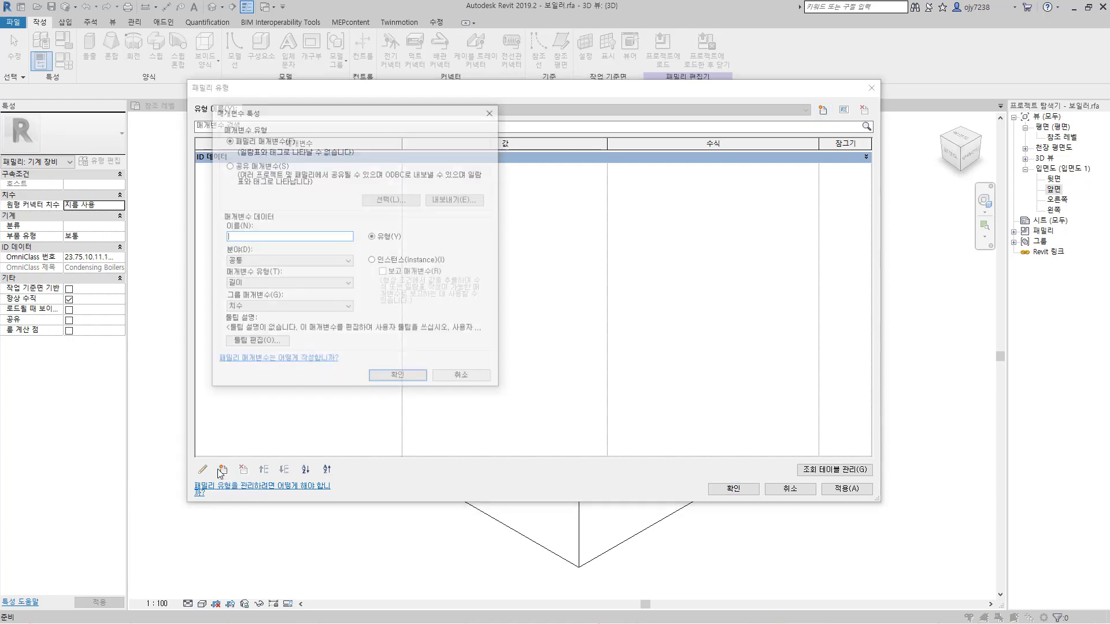
pyautogui.moveTo(266, 113); pyautogui.dragTo(288, 108)
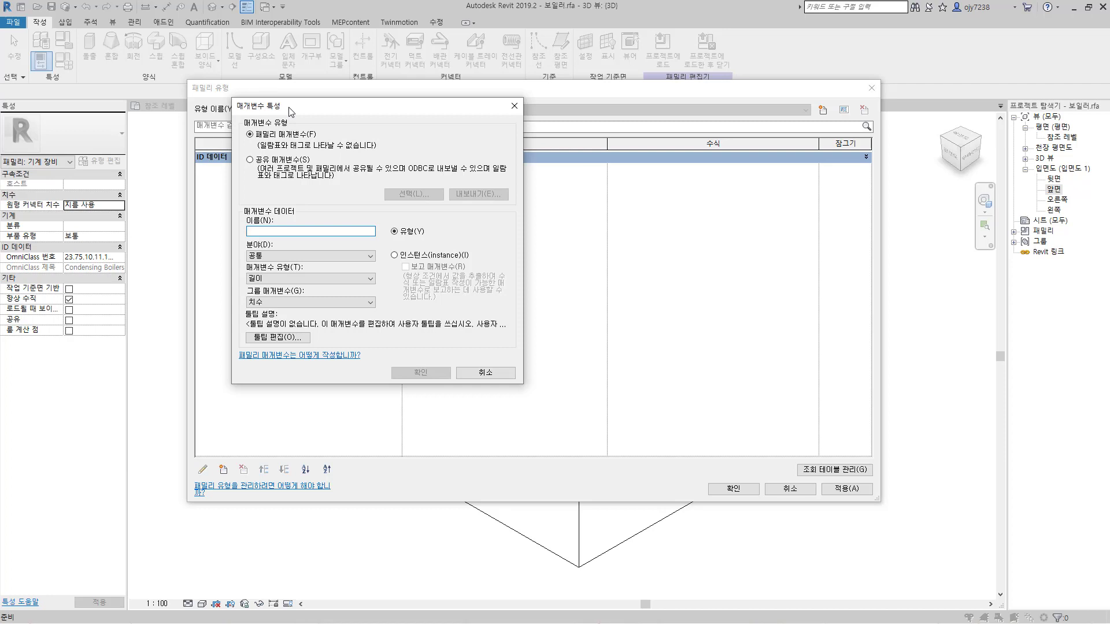
pyautogui.click(250, 160)
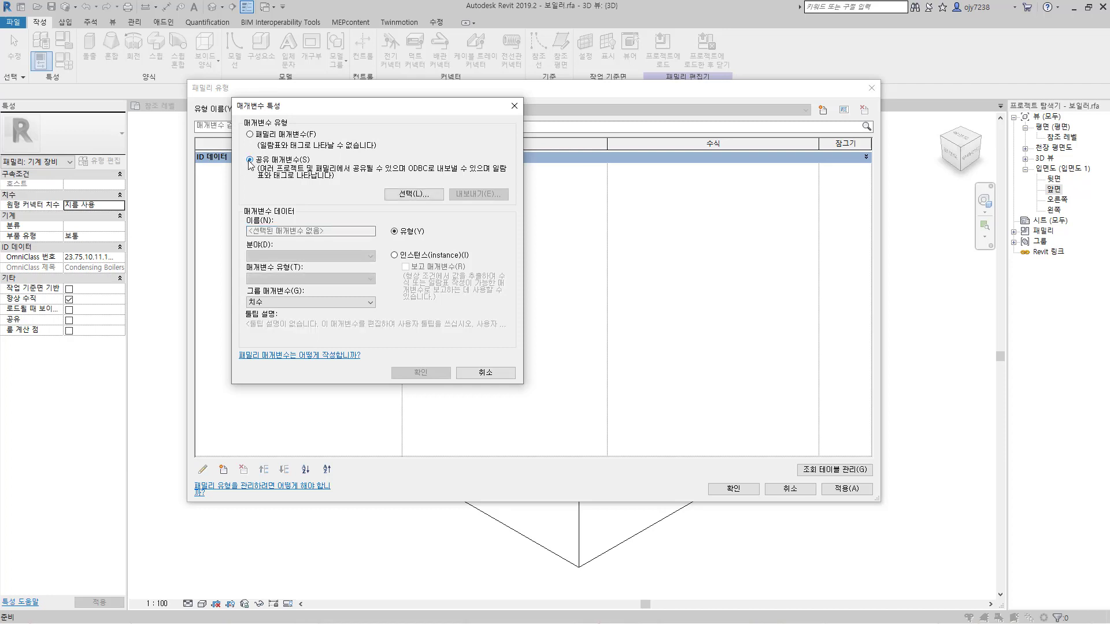
pyautogui.click(409, 196)
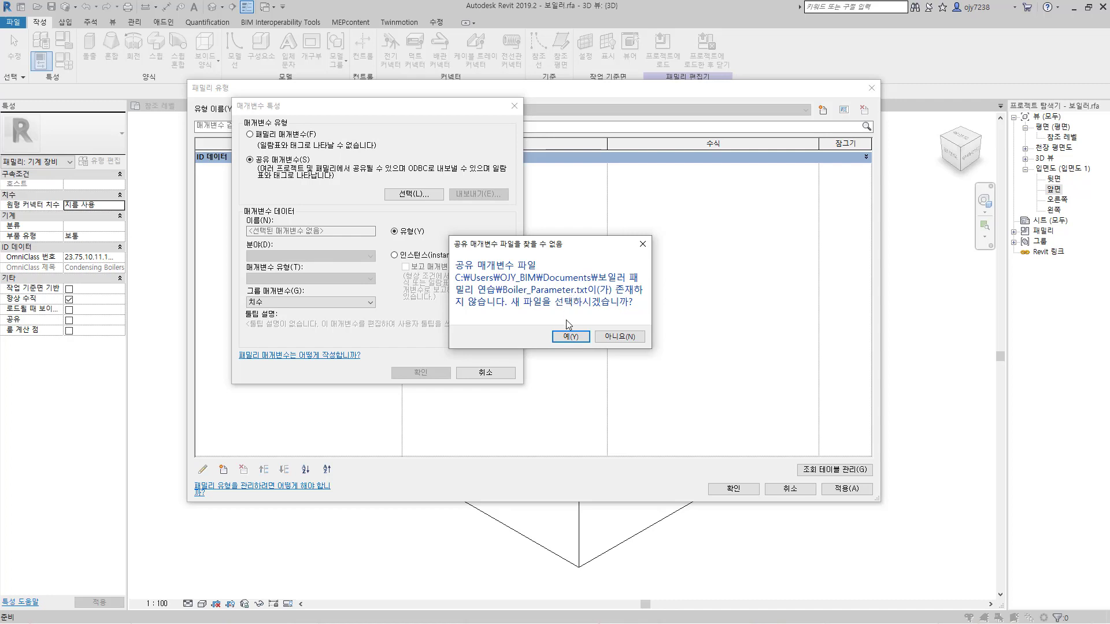
# Step: Create a new shared parameter file named Boiler_Parameter.txt in the 보일러 folder
pyautogui.click(571, 338)
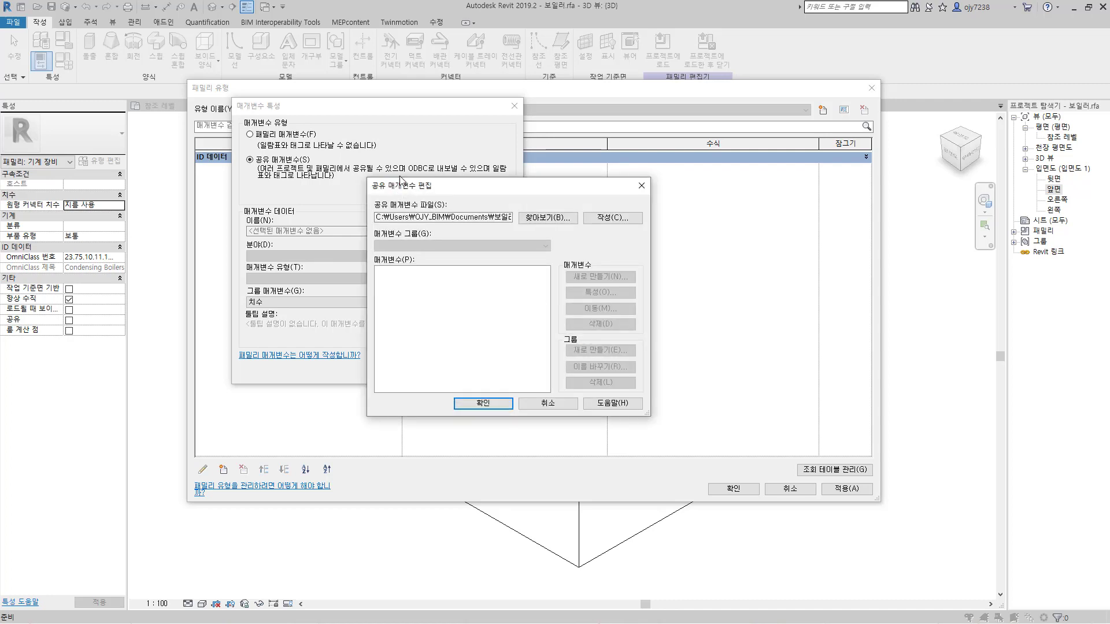
pyautogui.moveTo(402, 189); pyautogui.dragTo(337, 142)
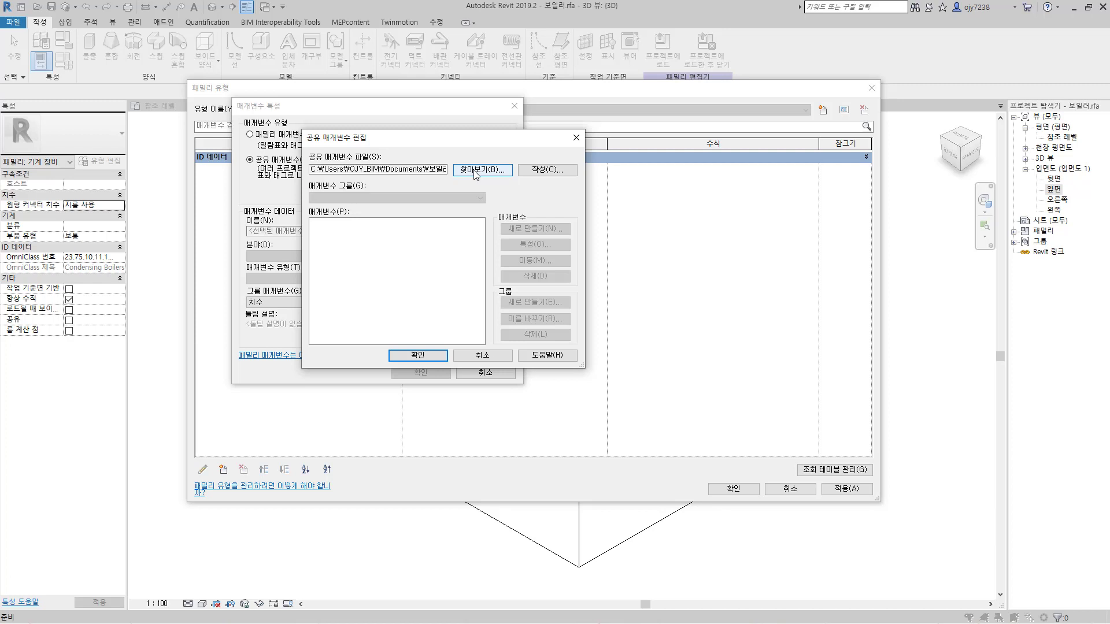
pyautogui.click(547, 170)
pyautogui.moveTo(462, 169); pyautogui.dragTo(420, 150)
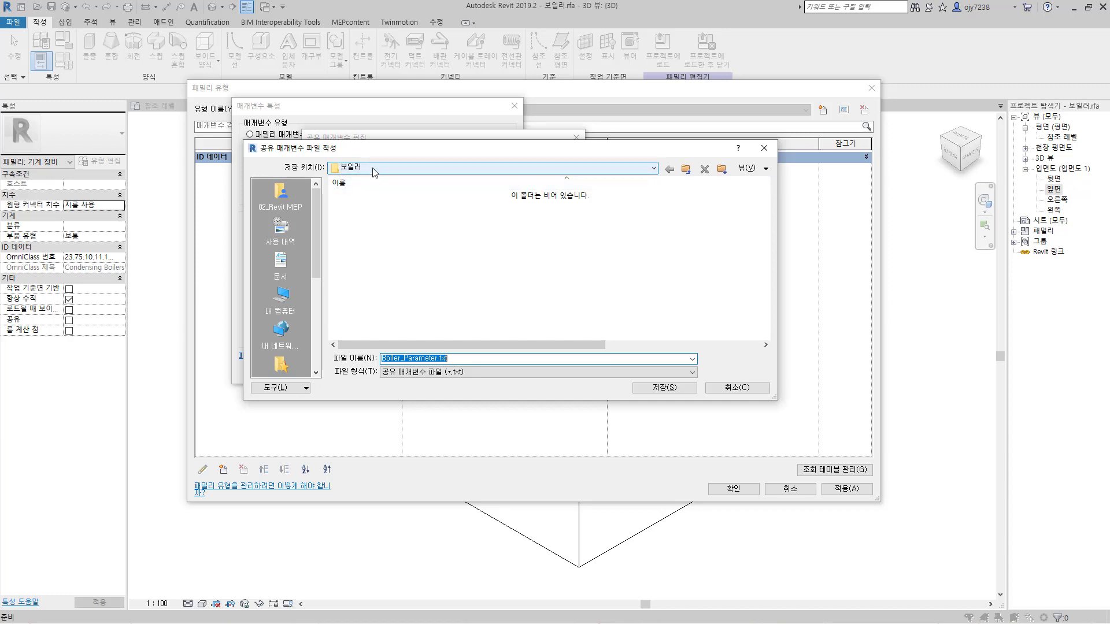
pyautogui.click(386, 360)
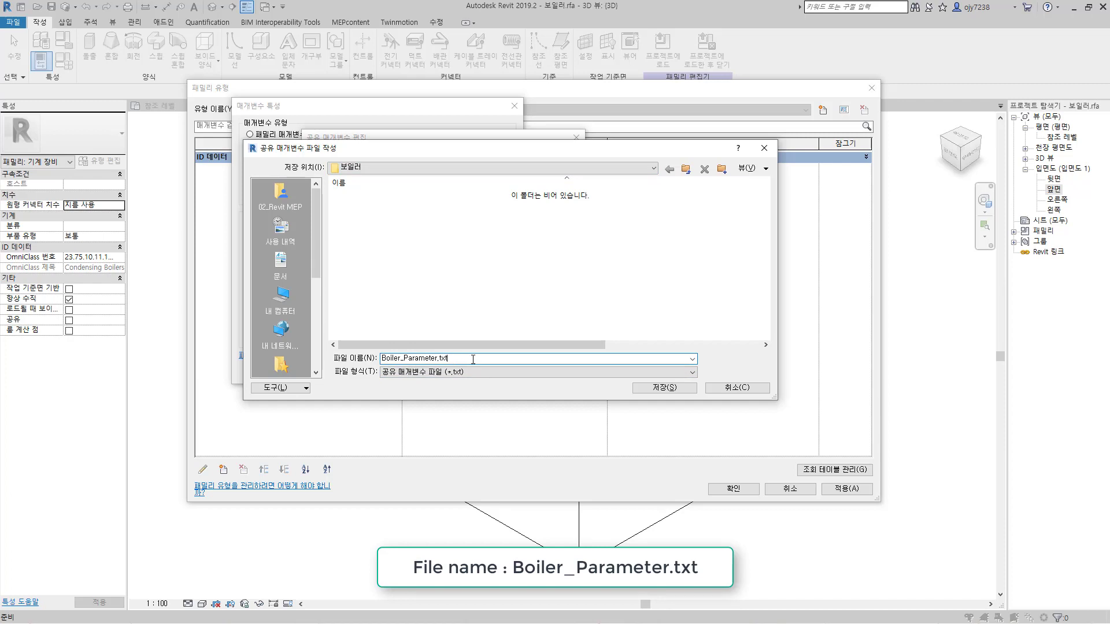
pyautogui.click(668, 388)
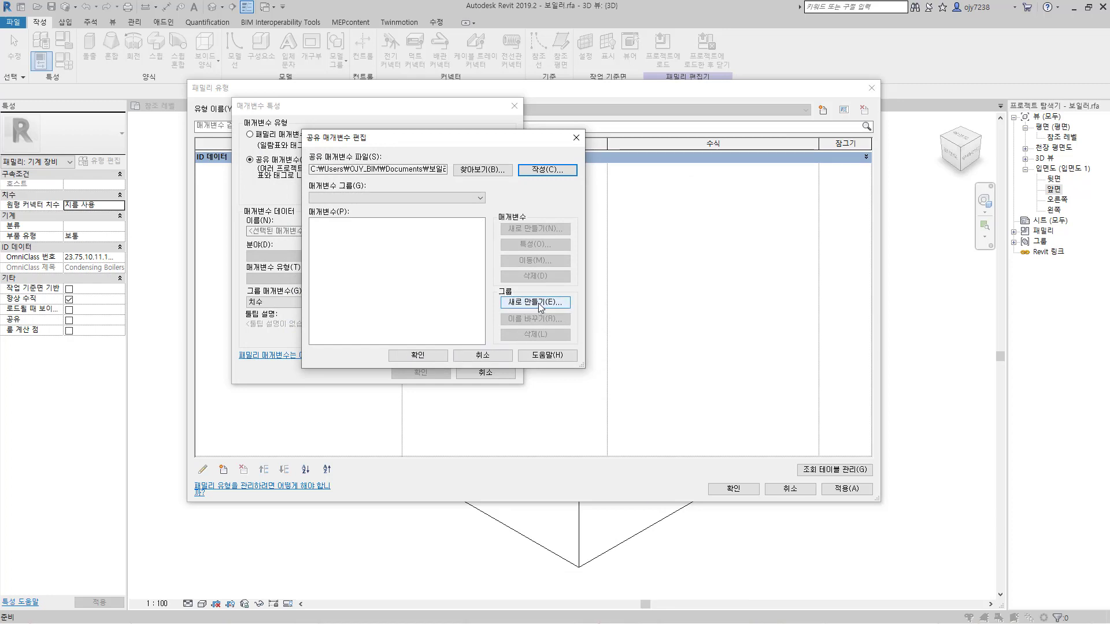
# Step: Create a new shared parameter group named Boiler_Group
pyautogui.click(539, 303)
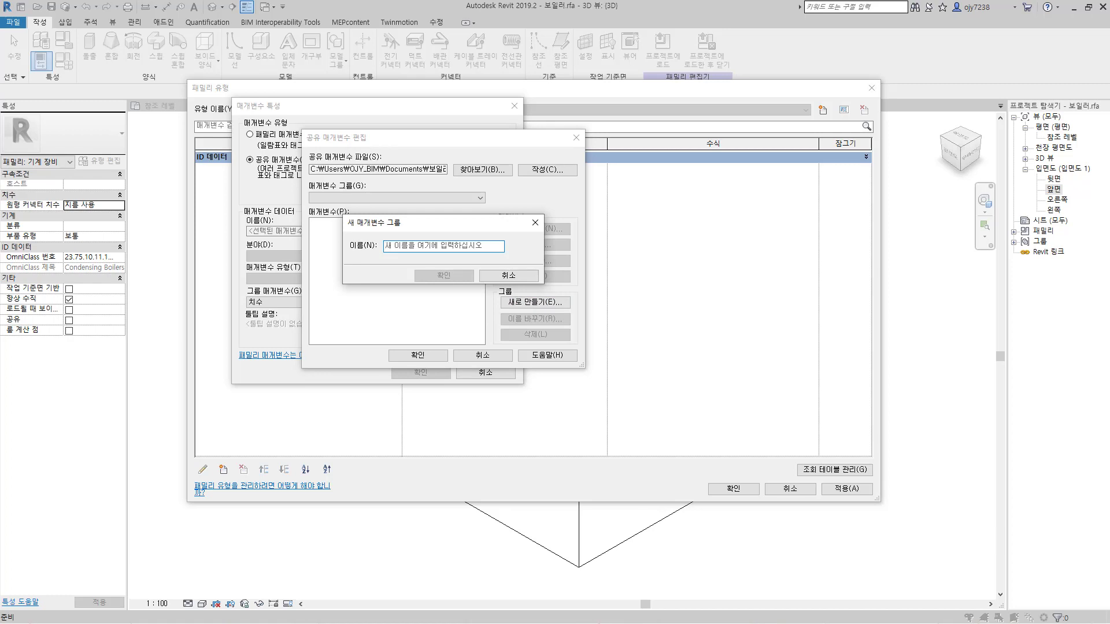
pyautogui.write('Boiler_')
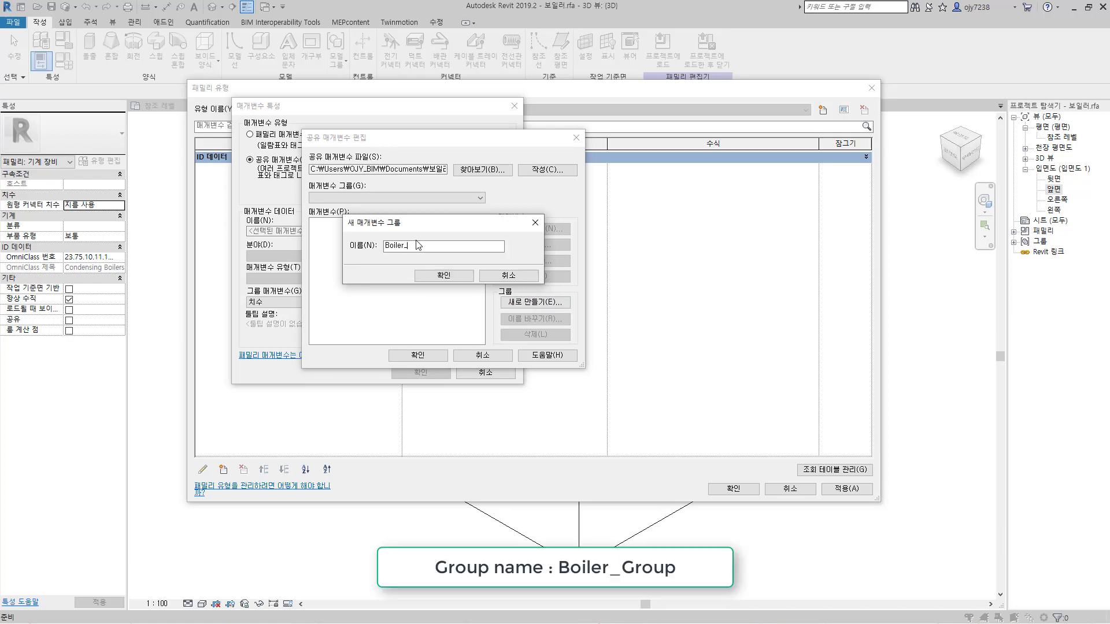
pyautogui.write('Group')
pyautogui.click(444, 276)
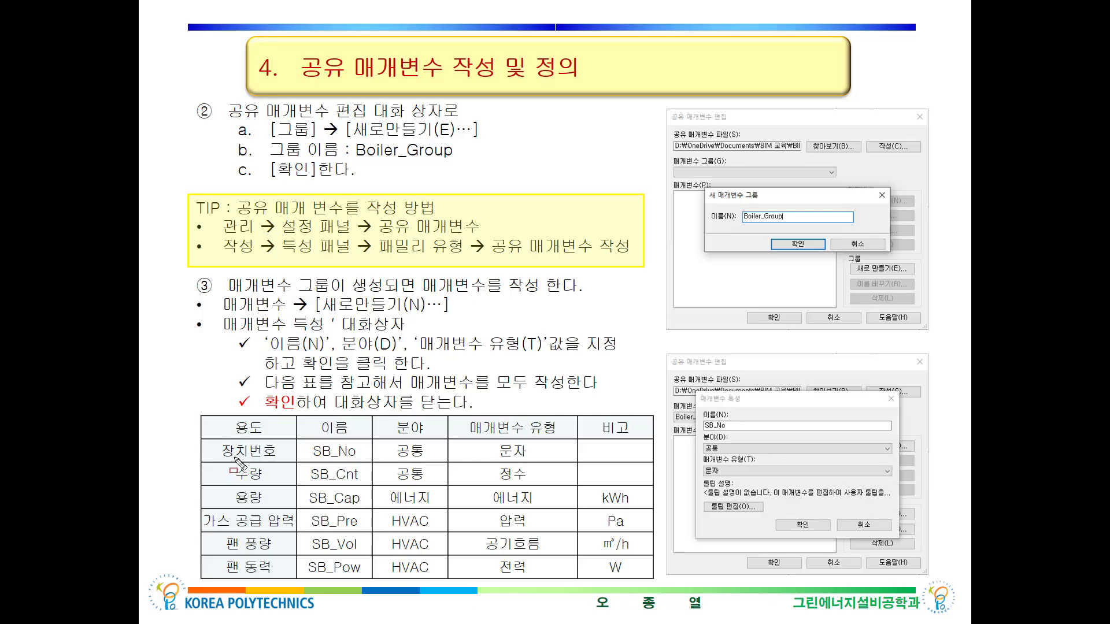
pyautogui.moveTo(222, 461); pyautogui.dragTo(271, 461)
pyautogui.moveTo(315, 461); pyautogui.dragTo(355, 463)
pyautogui.moveTo(399, 460); pyautogui.dragTo(421, 460)
pyautogui.moveTo(500, 464); pyautogui.dragTo(522, 460)
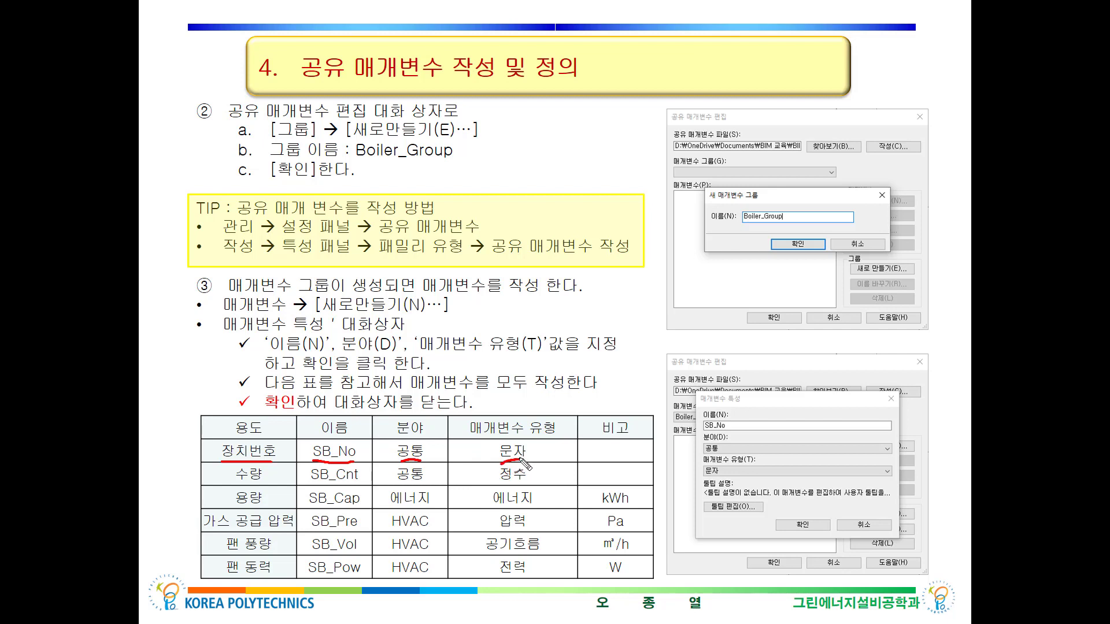
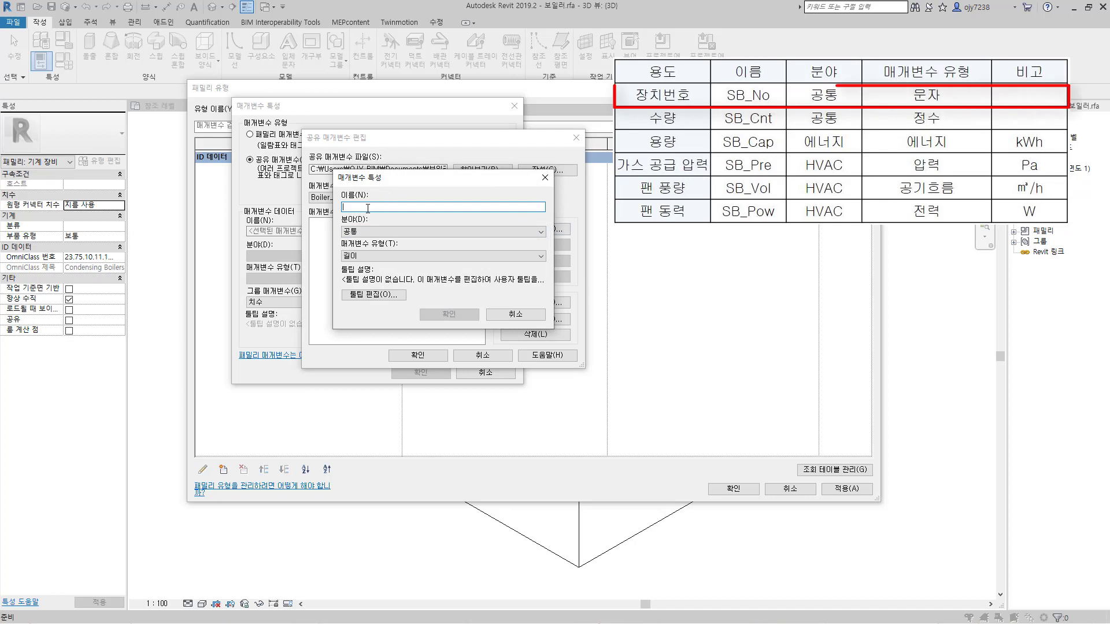
# Step: Create the shared parameter SB_No with discipline 공통 and parameter type 문자
pyautogui.write('SB_No')
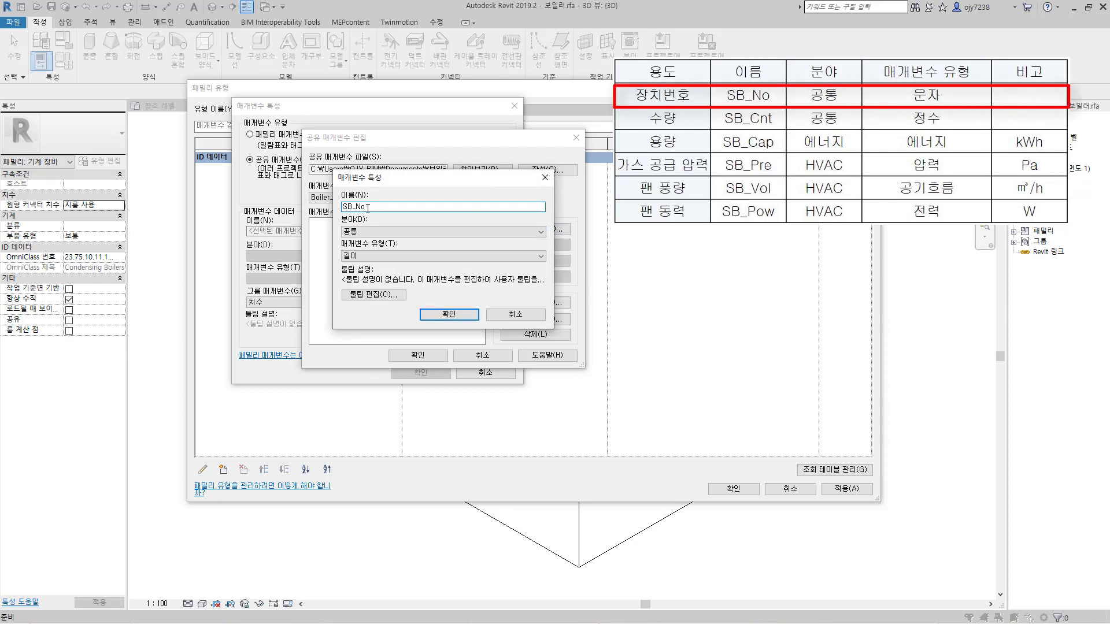
pyautogui.click(370, 255)
pyautogui.click(362, 273)
pyautogui.click(449, 314)
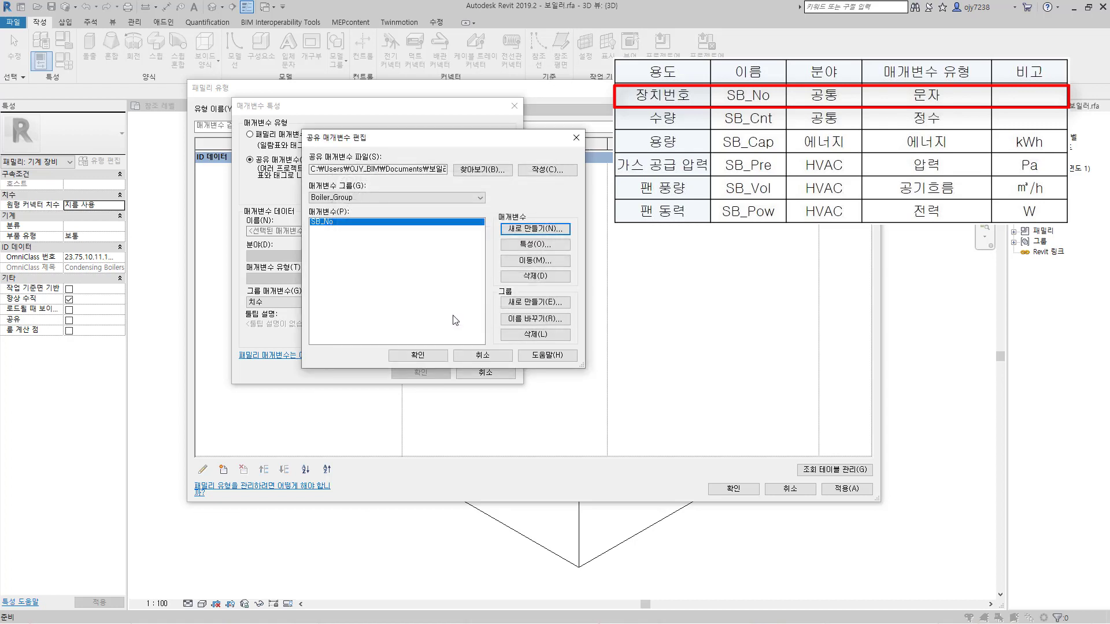
# Step: Create the shared parameter SB_Cnt with discipline 공통 and parameter type 정수
pyautogui.click(532, 229)
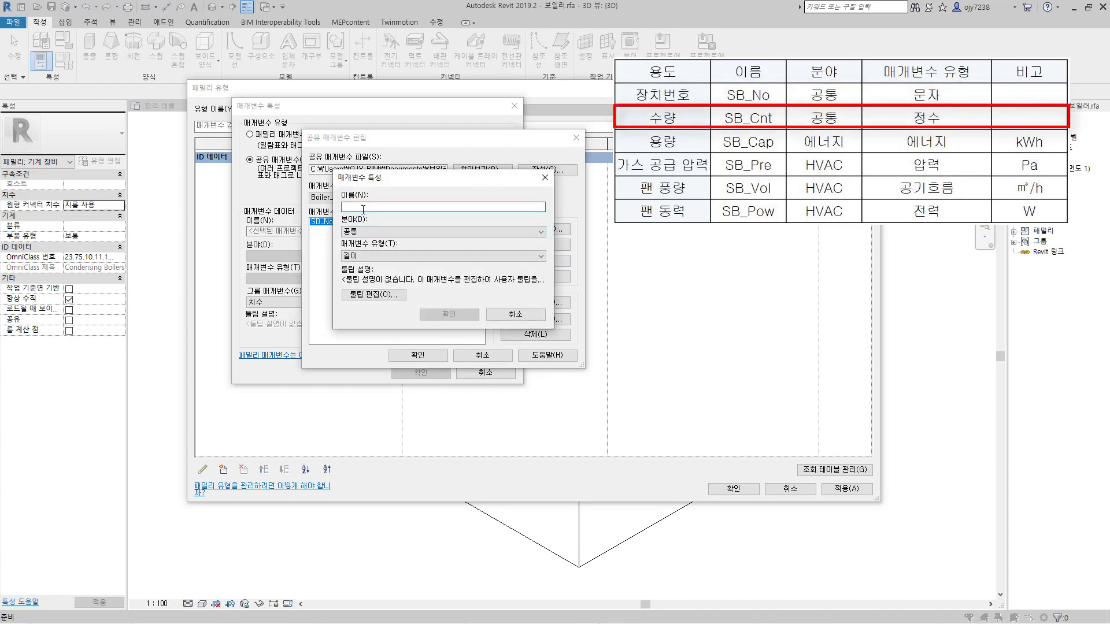
pyautogui.write('SB_Cnt')
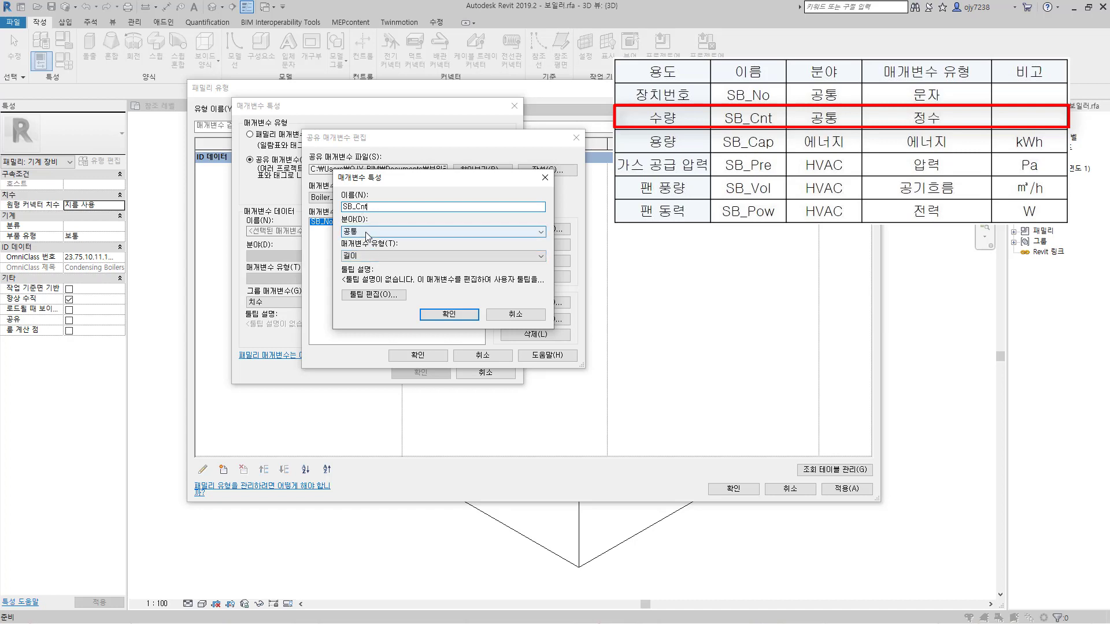
pyautogui.click(364, 257)
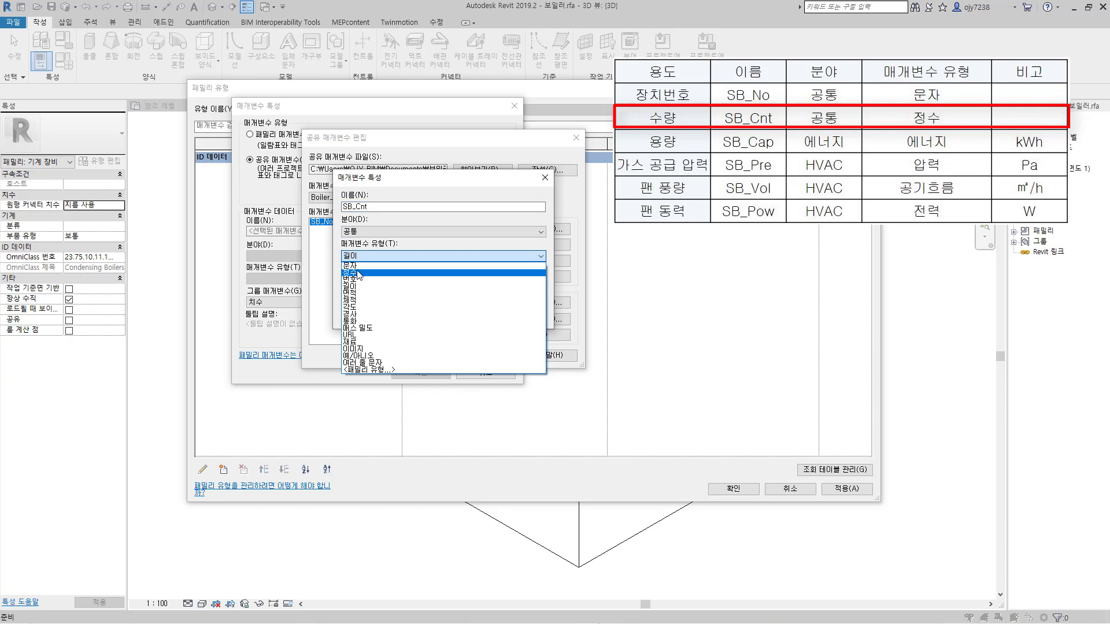
pyautogui.click(363, 272)
pyautogui.click(469, 320)
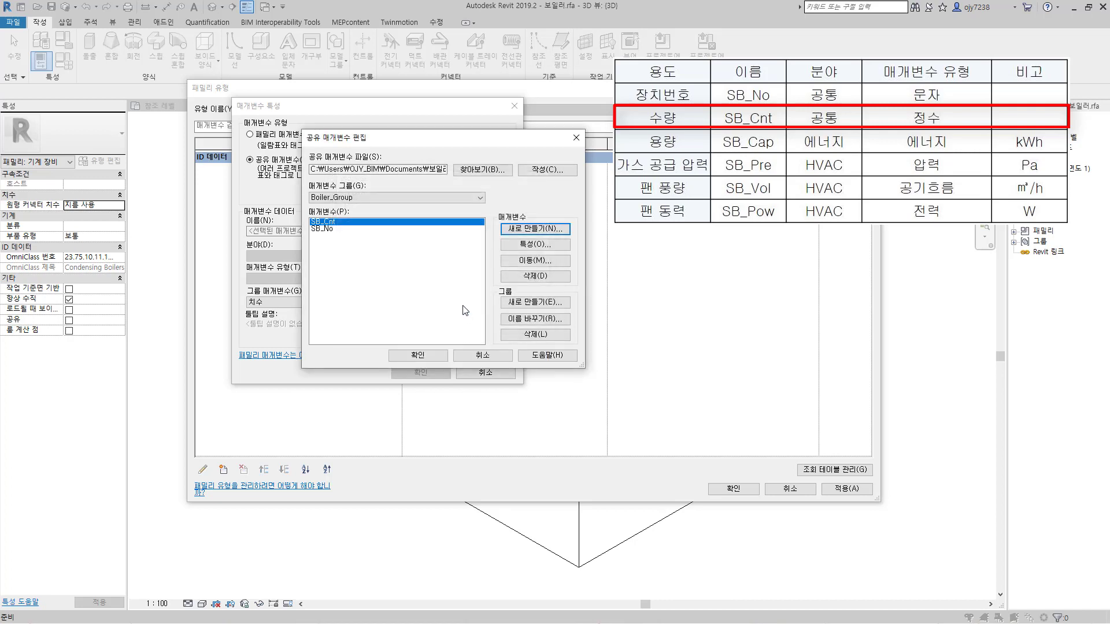
# Step: Create the shared parameter SB_Cap with discipline 에너지 and parameter type 에너지
pyautogui.click(535, 230)
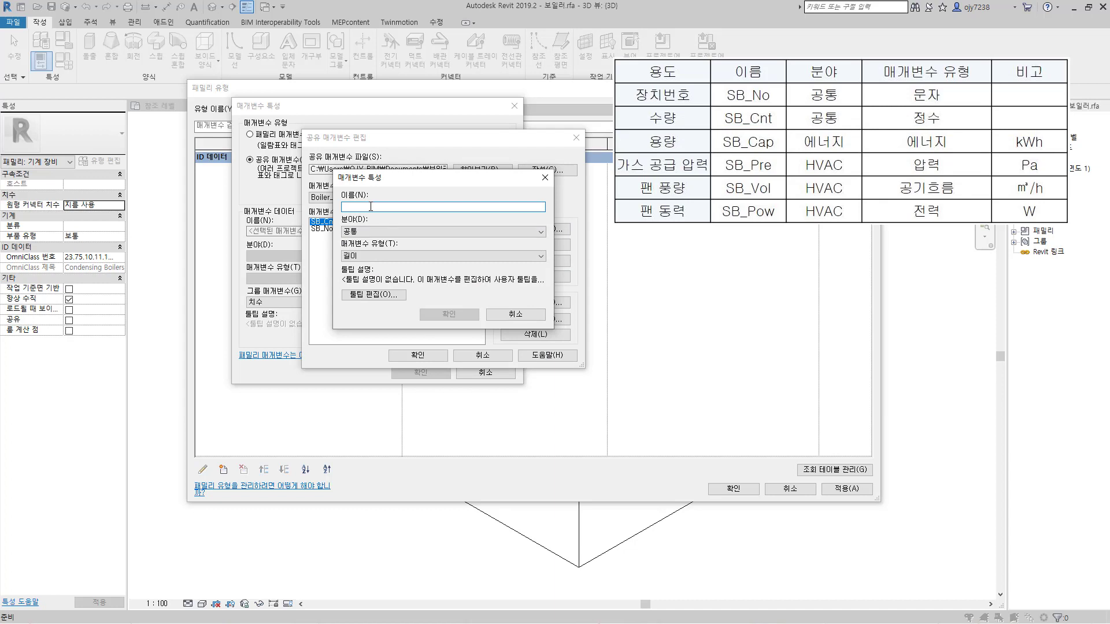
pyautogui.write('SB_Cap')
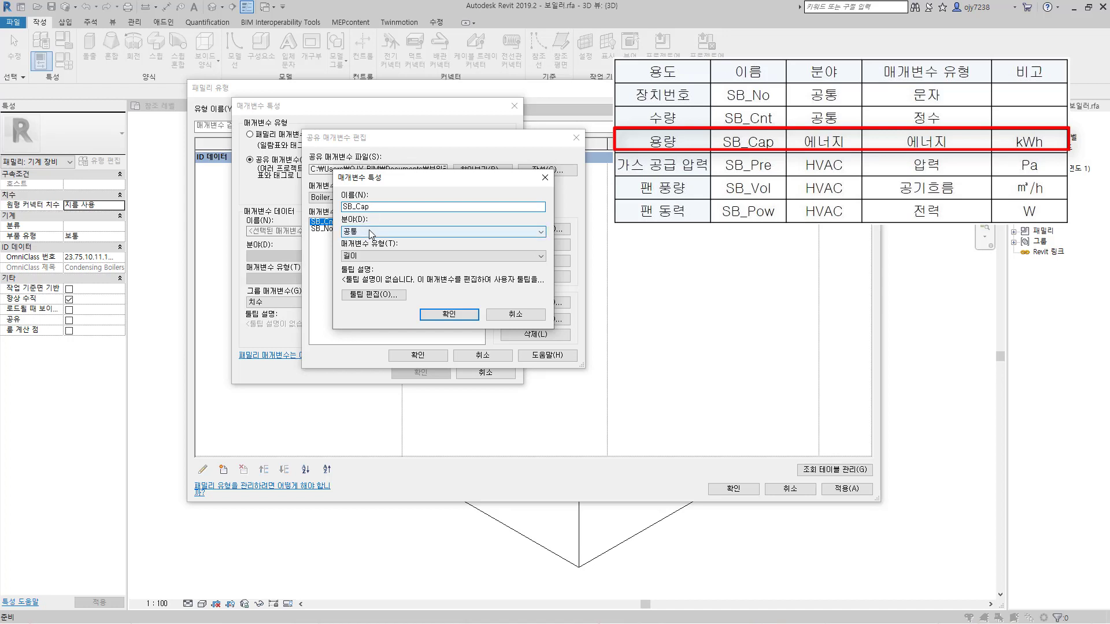
pyautogui.click(370, 232)
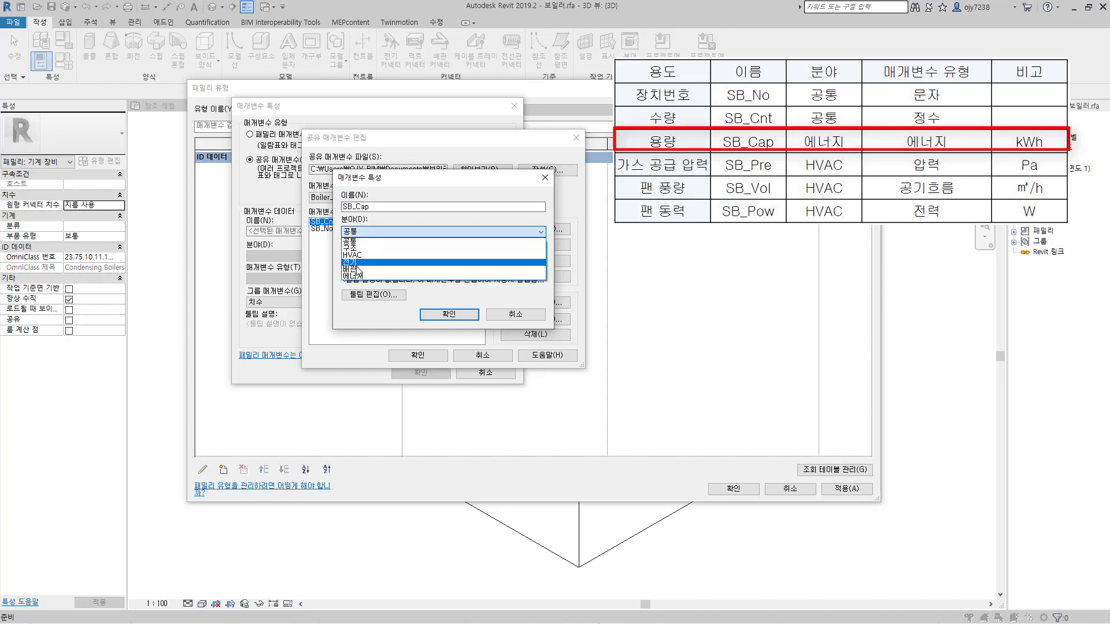
pyautogui.click(382, 274)
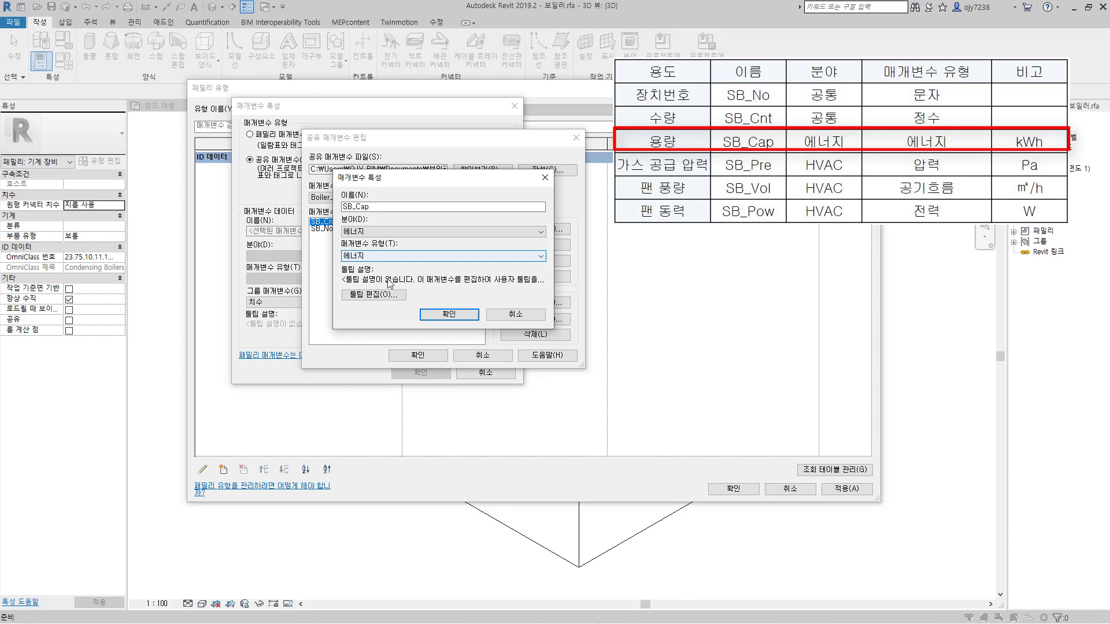
pyautogui.click(449, 315)
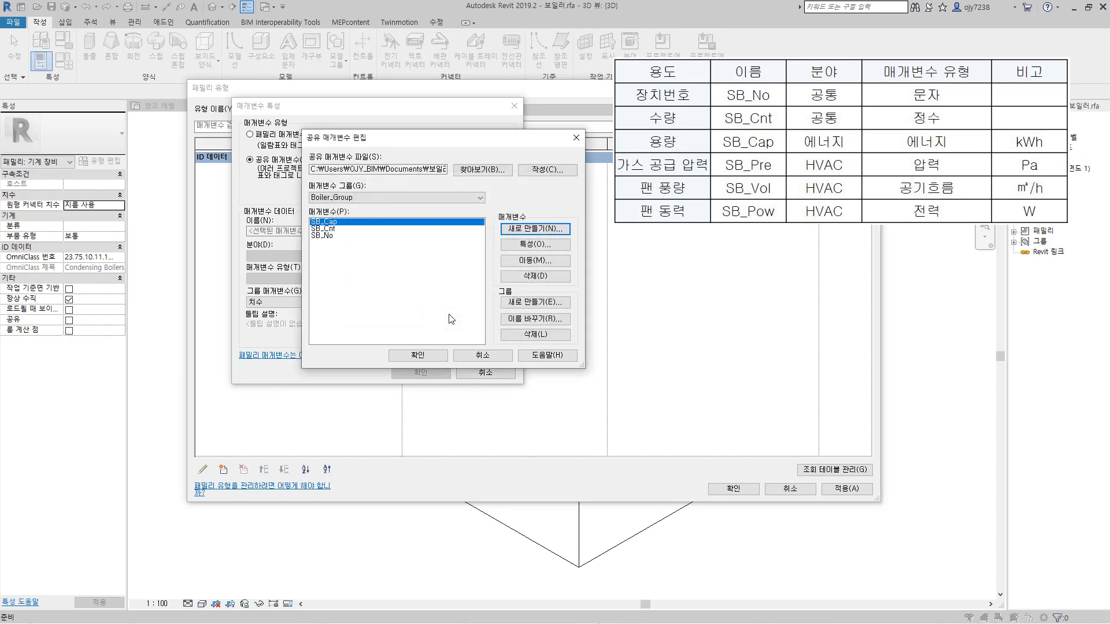
# Step: Create the shared parameter SB_Pre with discipline HVAC and parameter type 압력
pyautogui.click(533, 230)
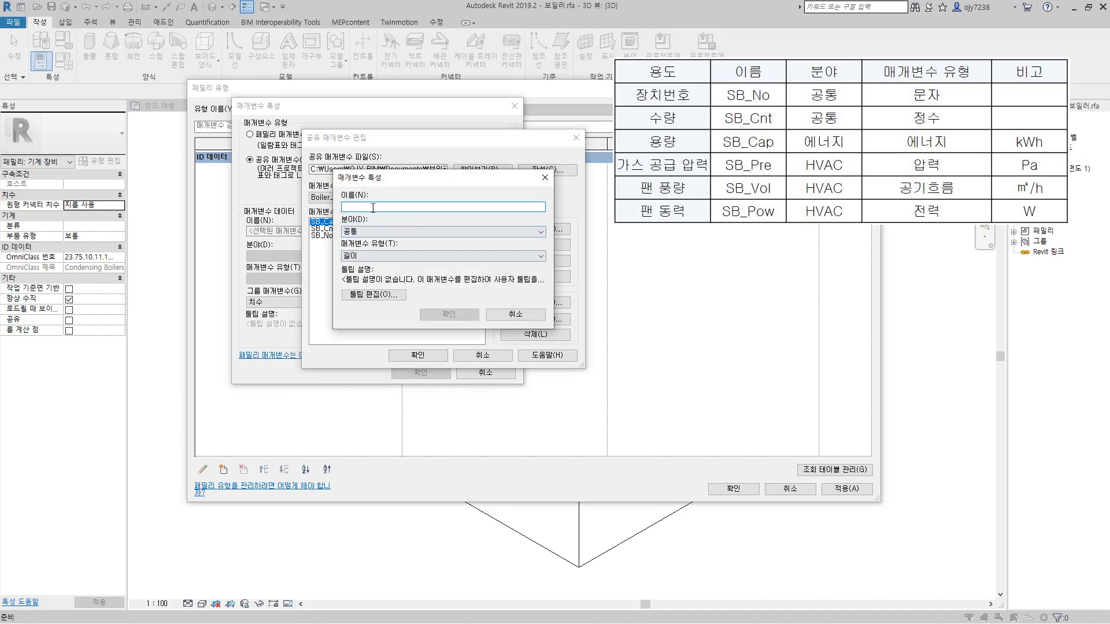
pyautogui.write('SB_Pre')
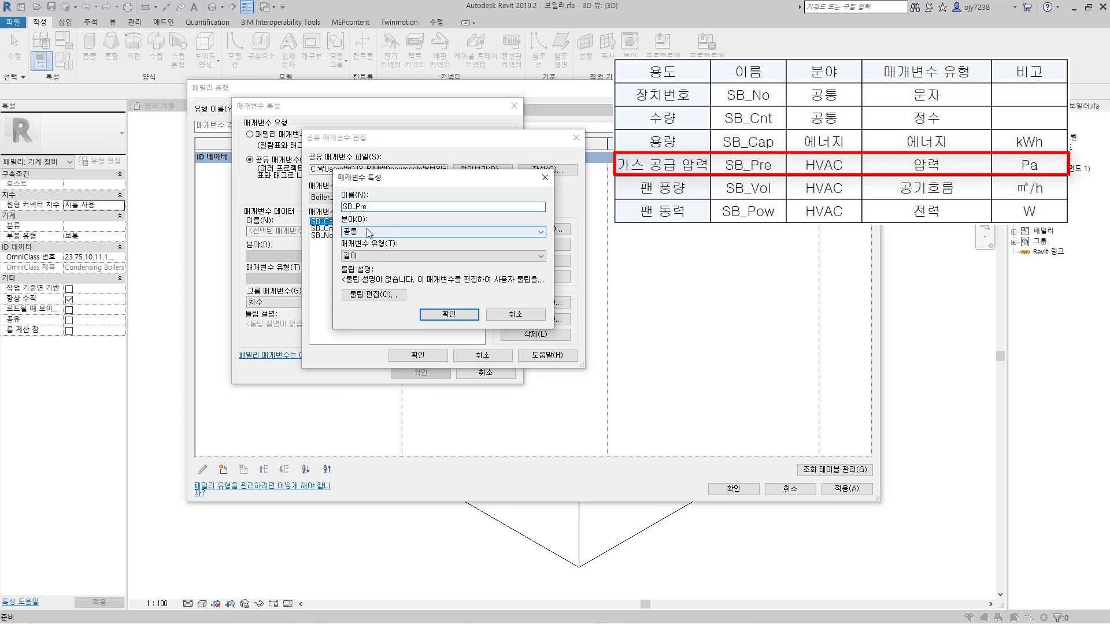
pyautogui.click(368, 232)
pyautogui.click(369, 259)
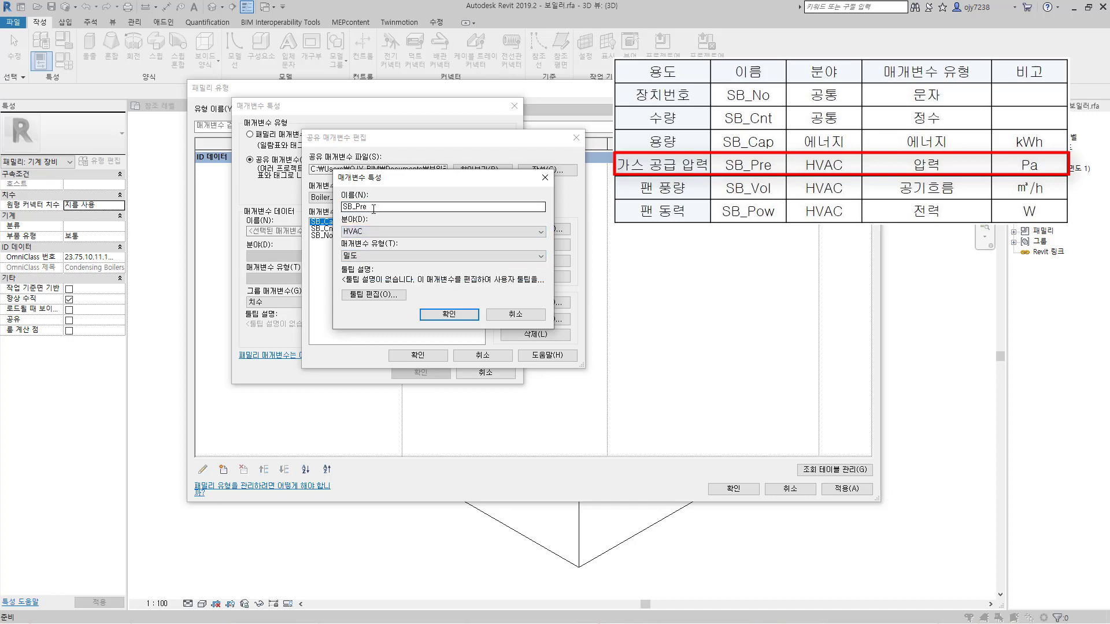
pyautogui.click(369, 255)
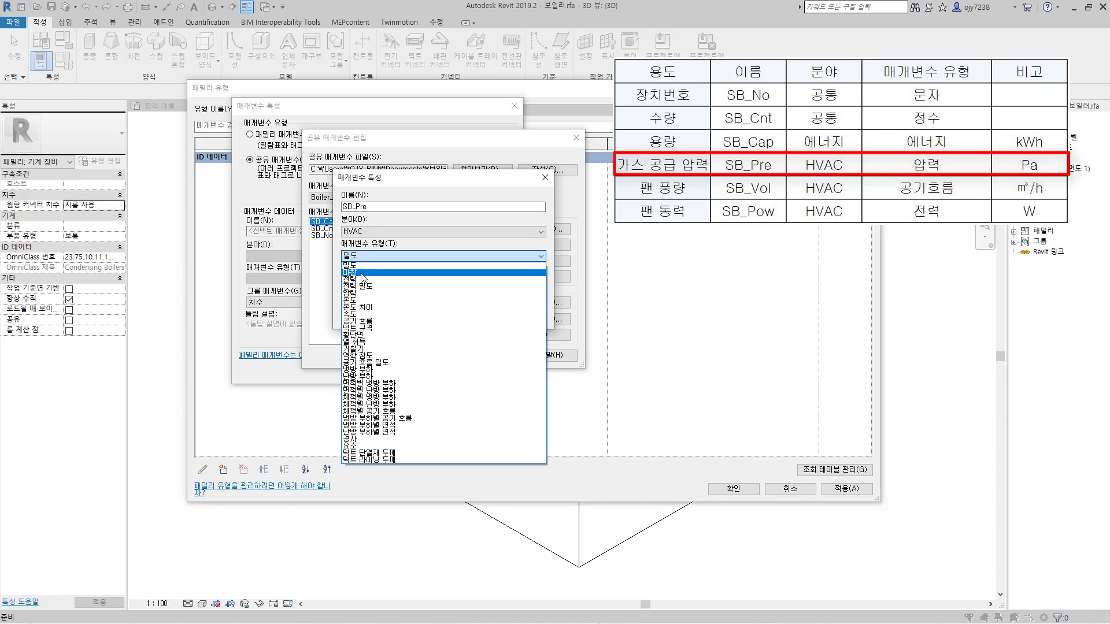
pyautogui.click(357, 293)
pyautogui.click(450, 314)
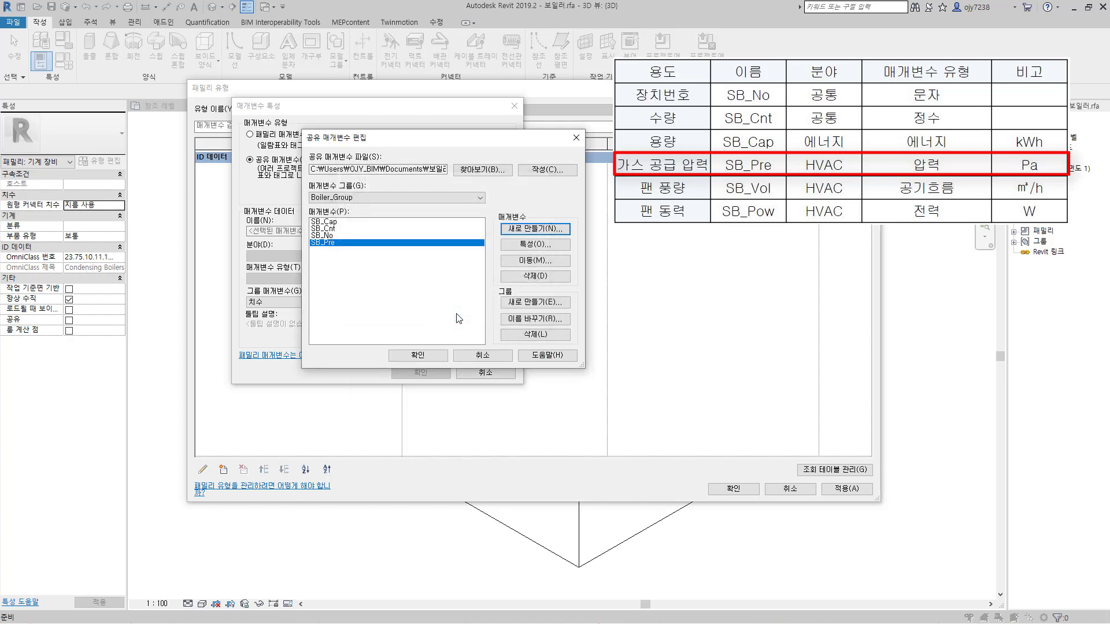
# Step: Create the shared parameter SB_Vol with discipline HVAC and parameter type 공기 흐름
pyautogui.click(532, 230)
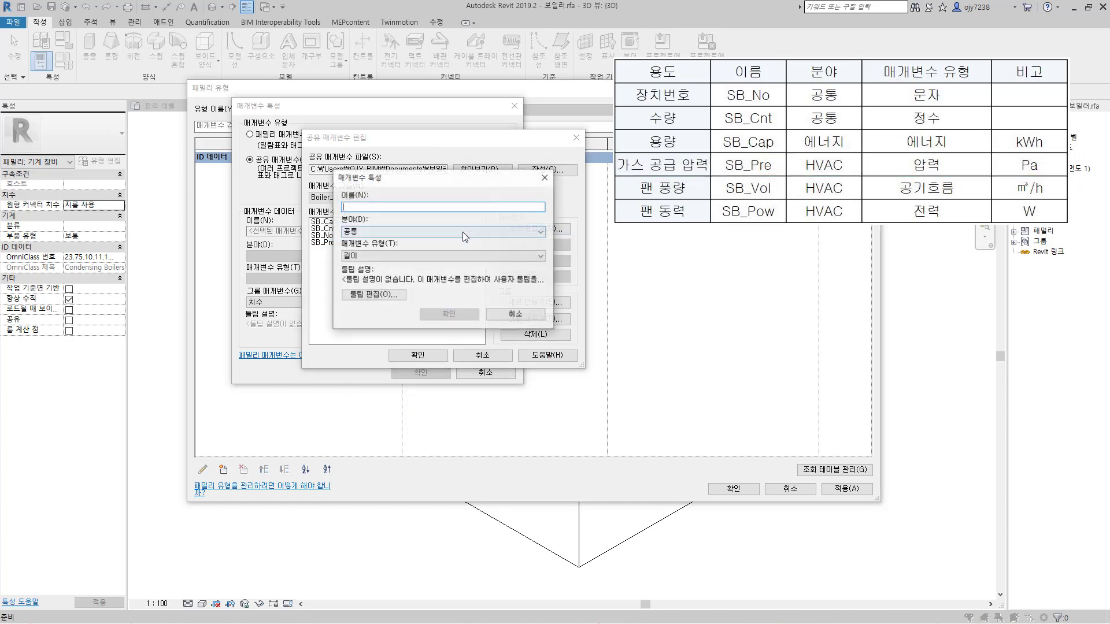
pyautogui.write('SB_Vol')
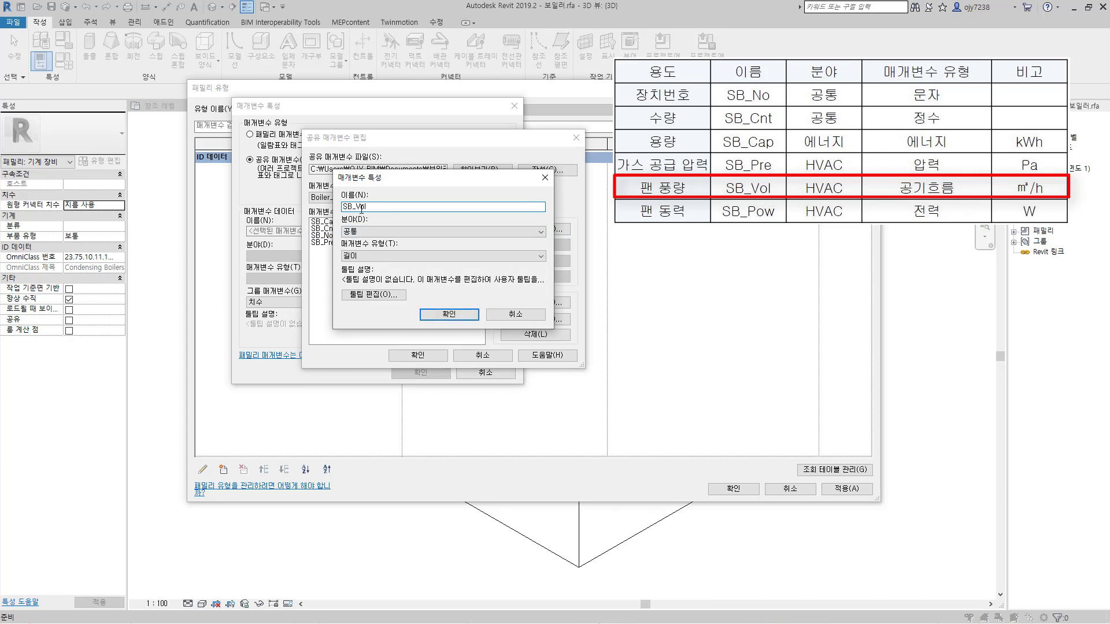
pyautogui.click(371, 232)
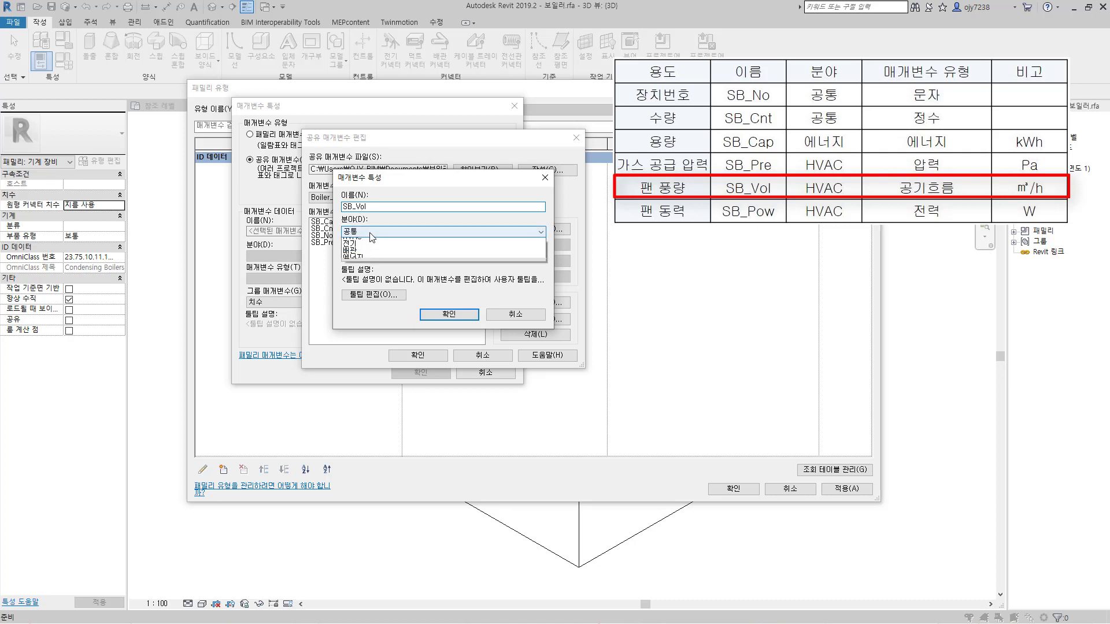
pyautogui.click(371, 255)
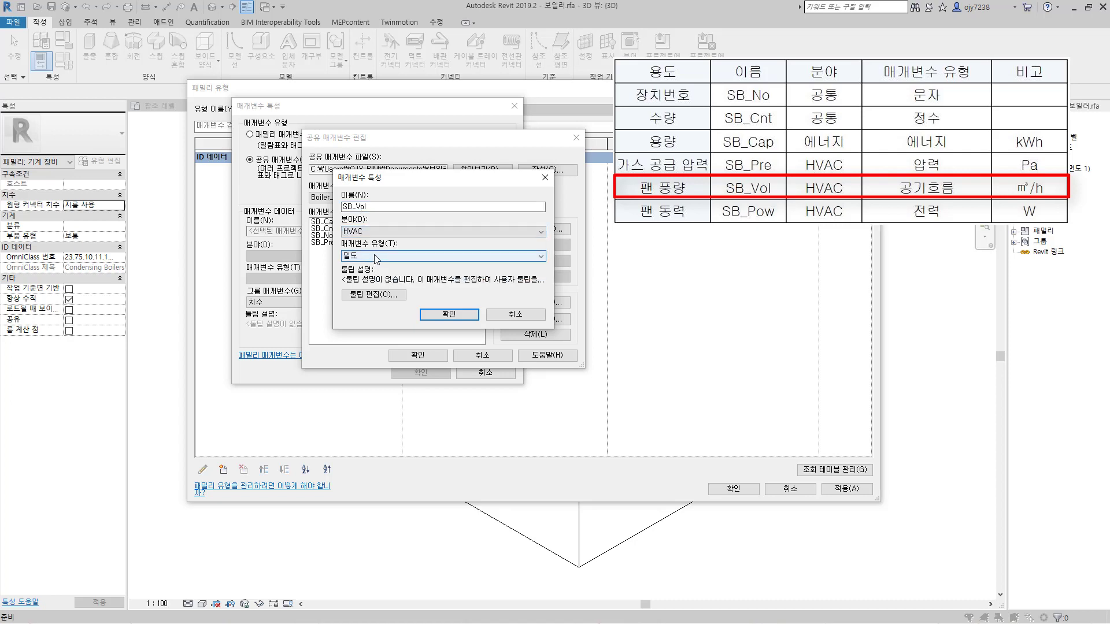
pyautogui.click(375, 257)
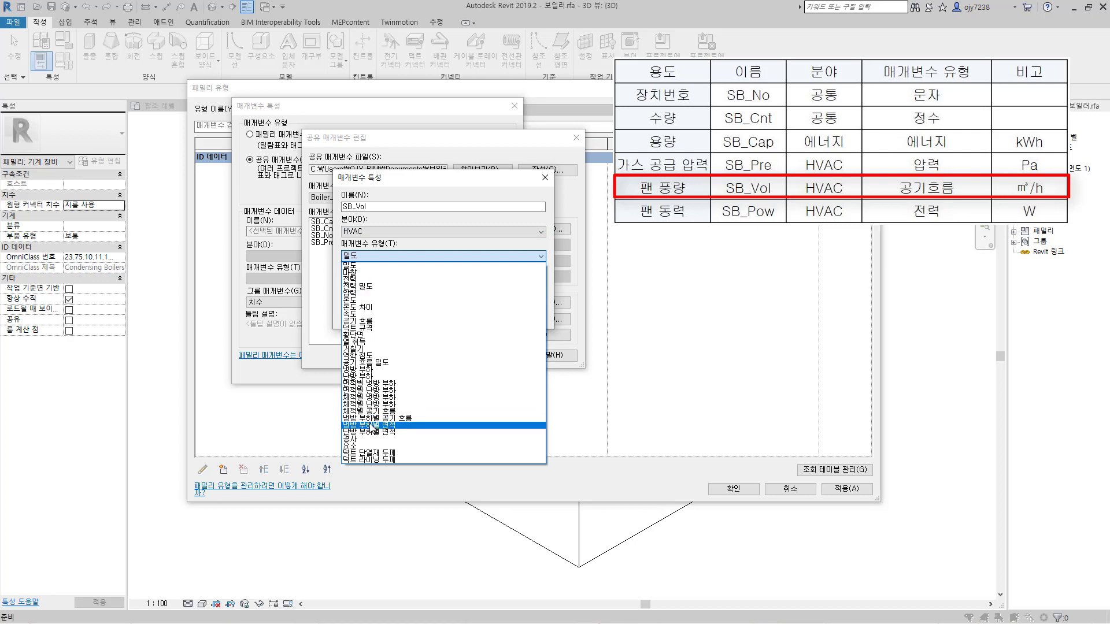
pyautogui.click(361, 321)
pyautogui.click(438, 321)
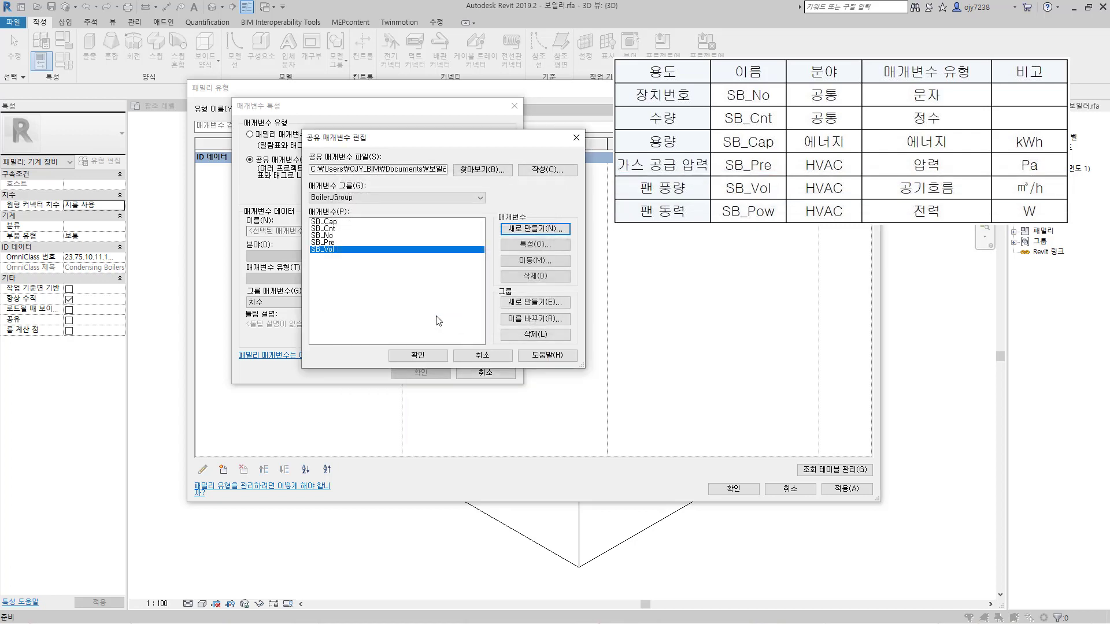
# Step: Create the shared parameter SB_Pow with discipline HVAC and parameter type 전력
pyautogui.click(549, 231)
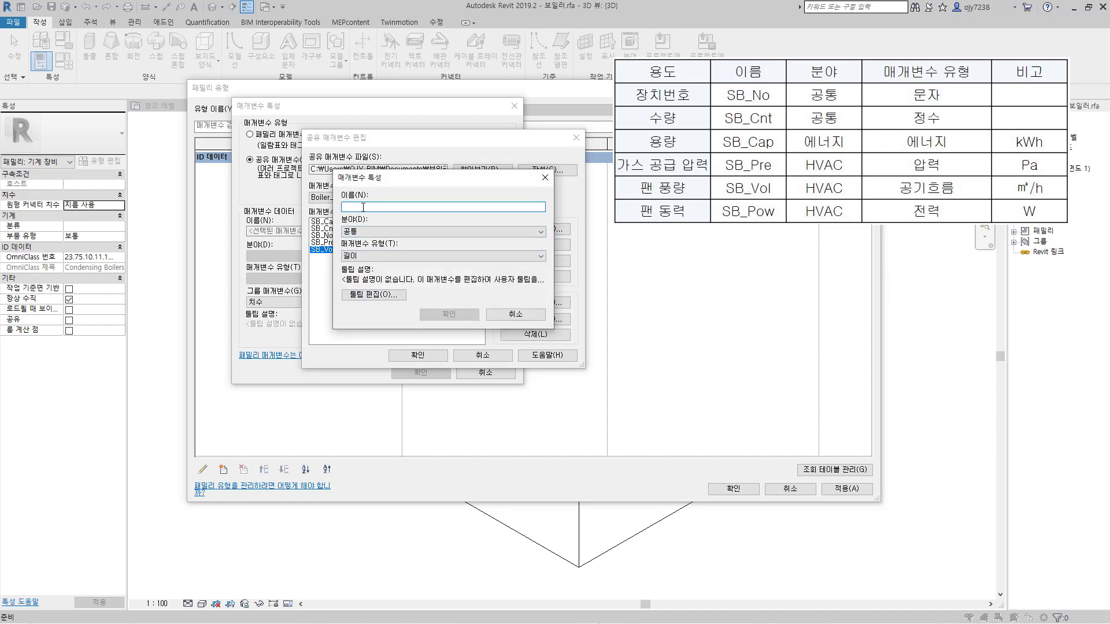
pyautogui.write('SB_Pow')
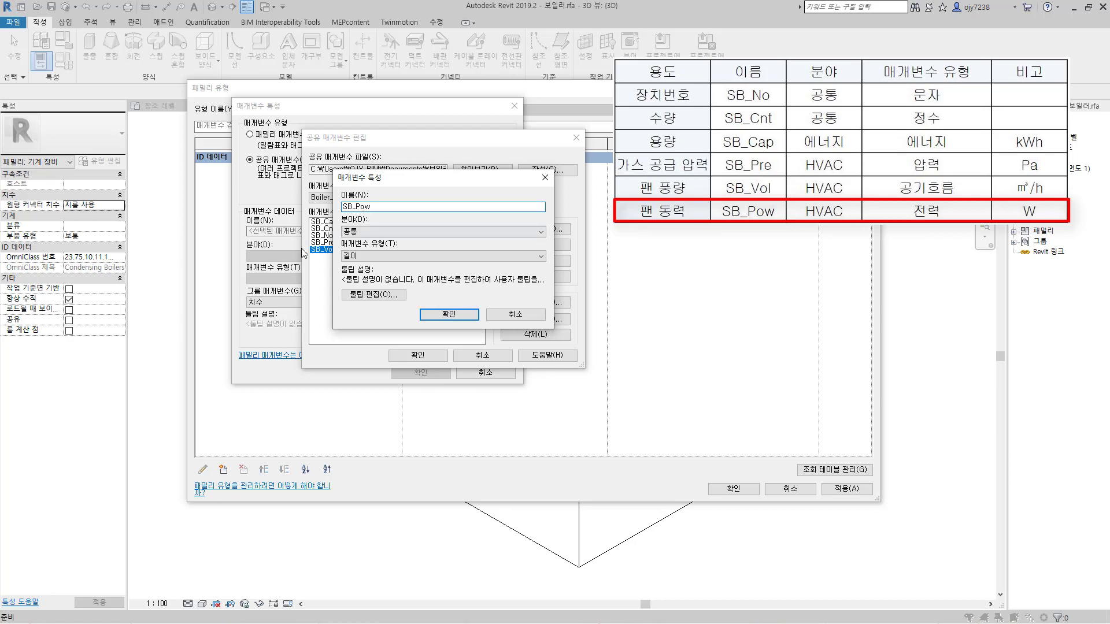
pyautogui.click(370, 231)
pyautogui.click(377, 256)
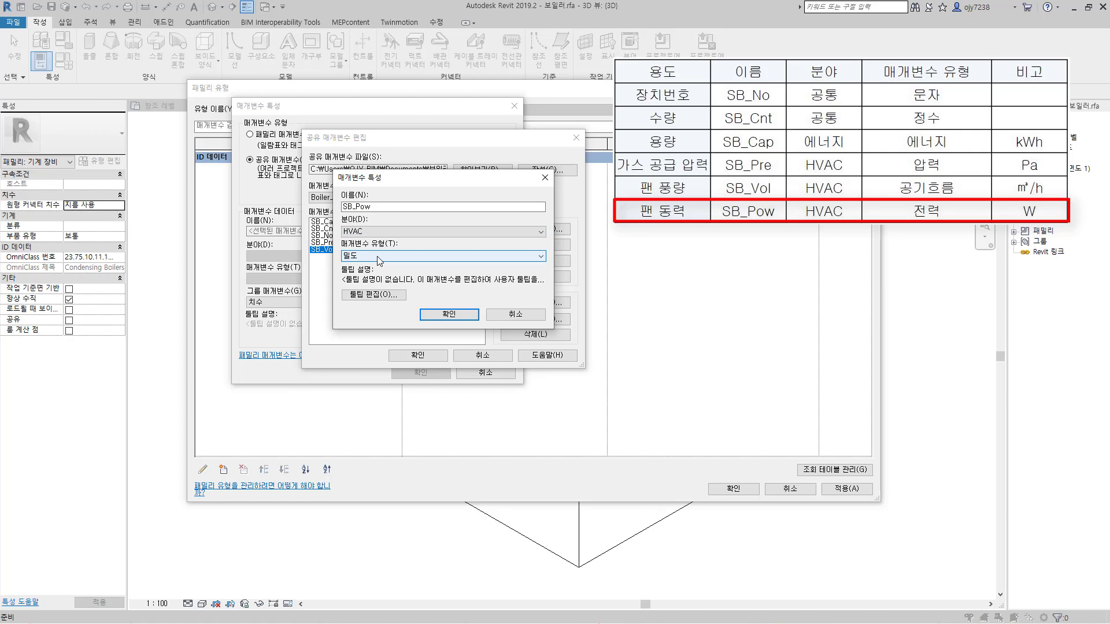
pyautogui.click(376, 258)
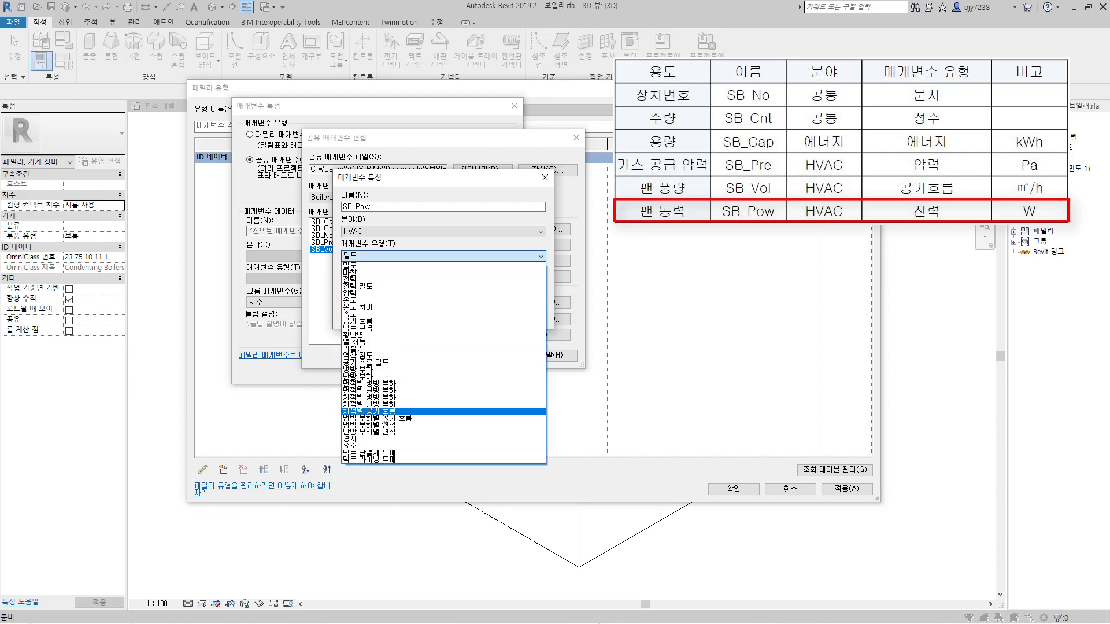
pyautogui.click(356, 279)
pyautogui.click(457, 314)
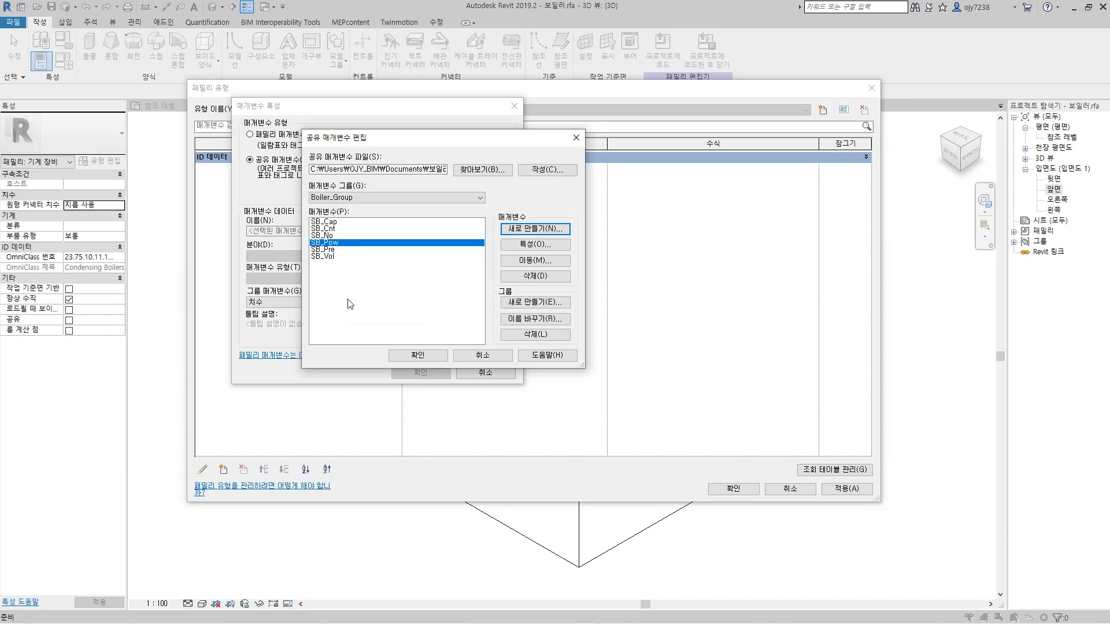
# Step: Finish editing the shared parameters and add SB_Cap to the family as an instance parameter grouped under 에너지 해석
pyautogui.click(347, 299)
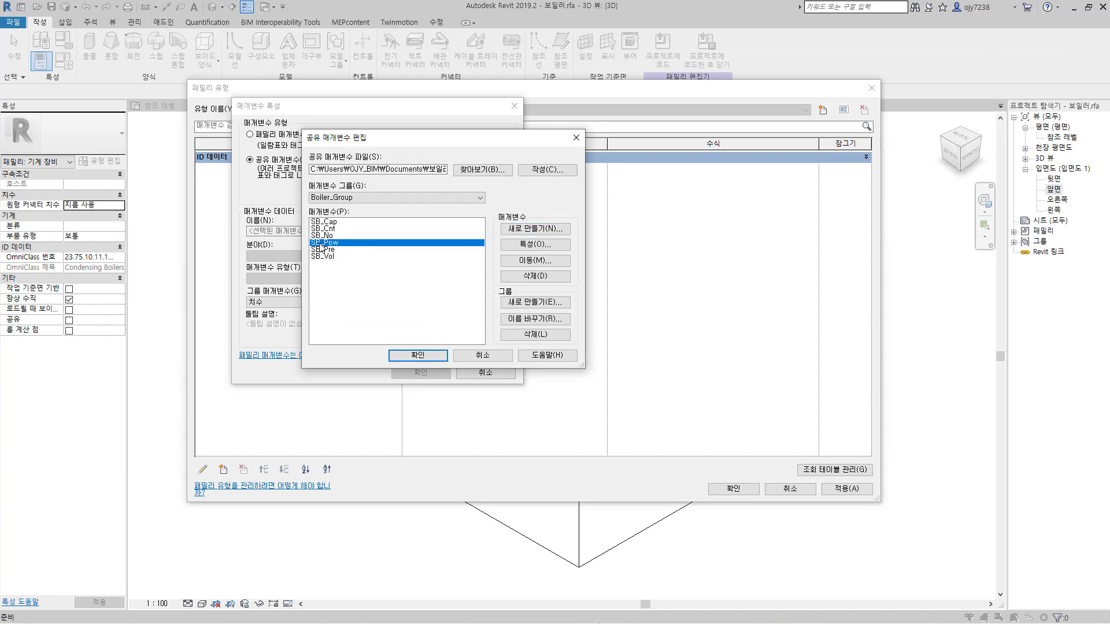
pyautogui.click(430, 356)
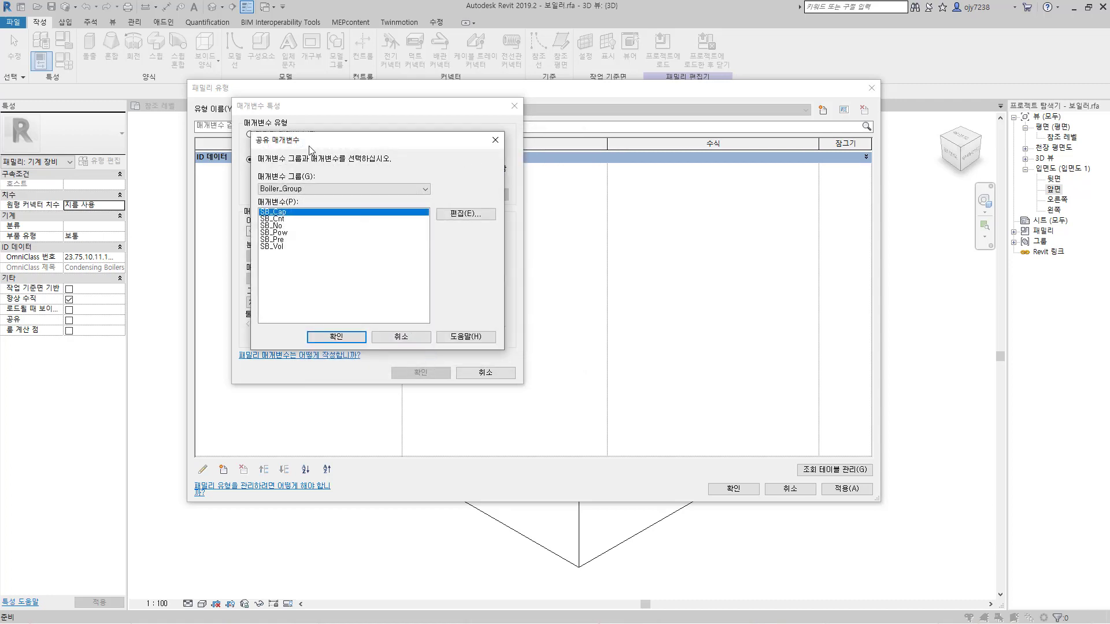
pyautogui.moveTo(310, 149); pyautogui.dragTo(345, 133)
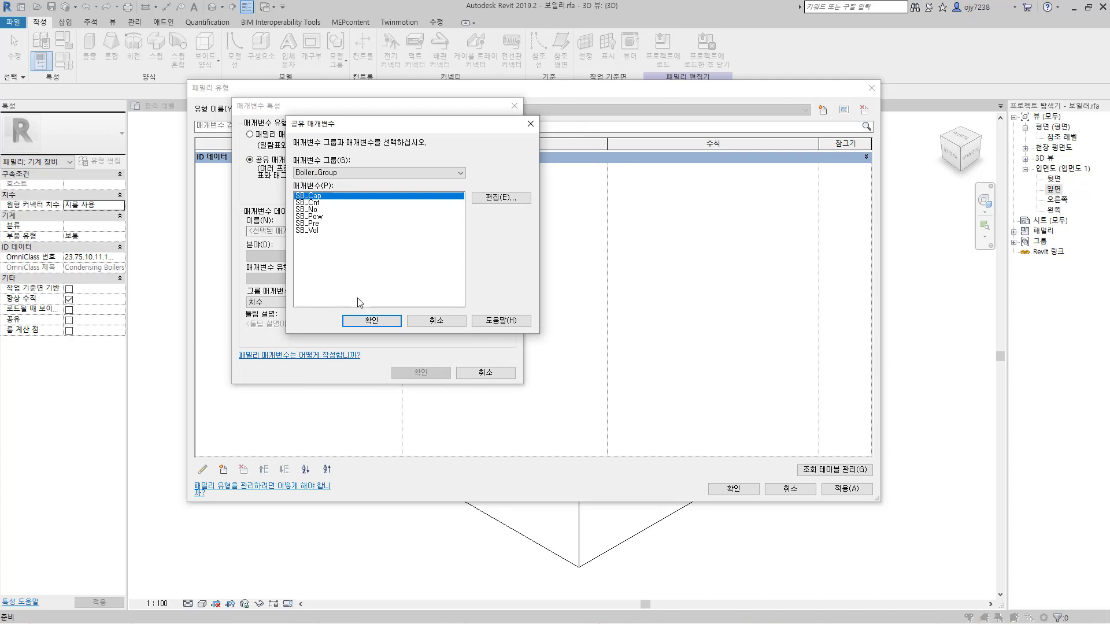
pyautogui.click(380, 321)
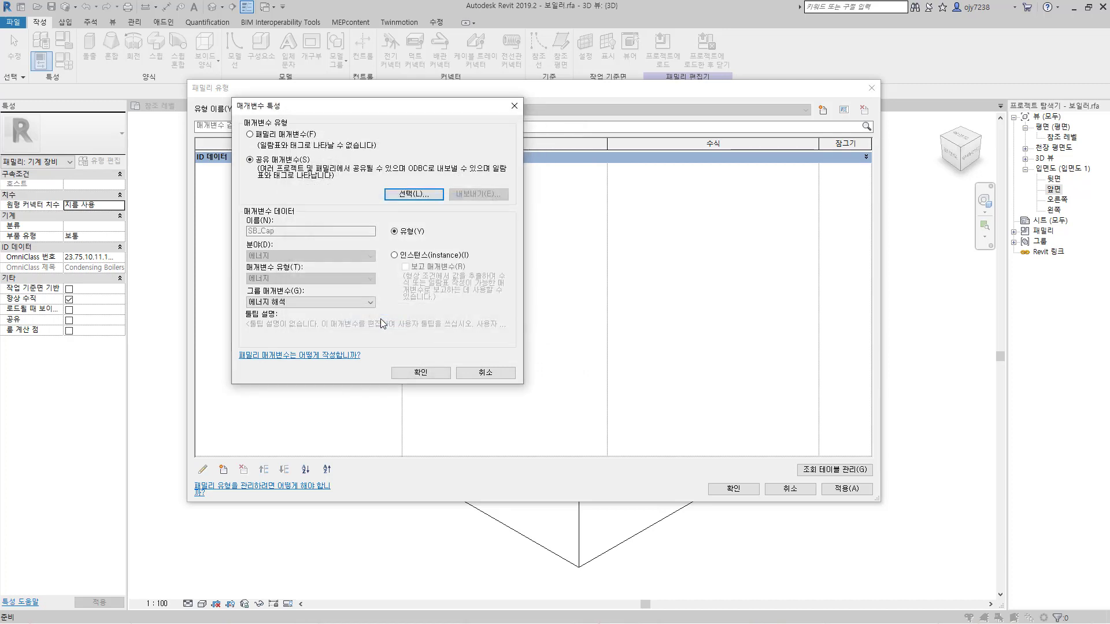
pyautogui.click(420, 372)
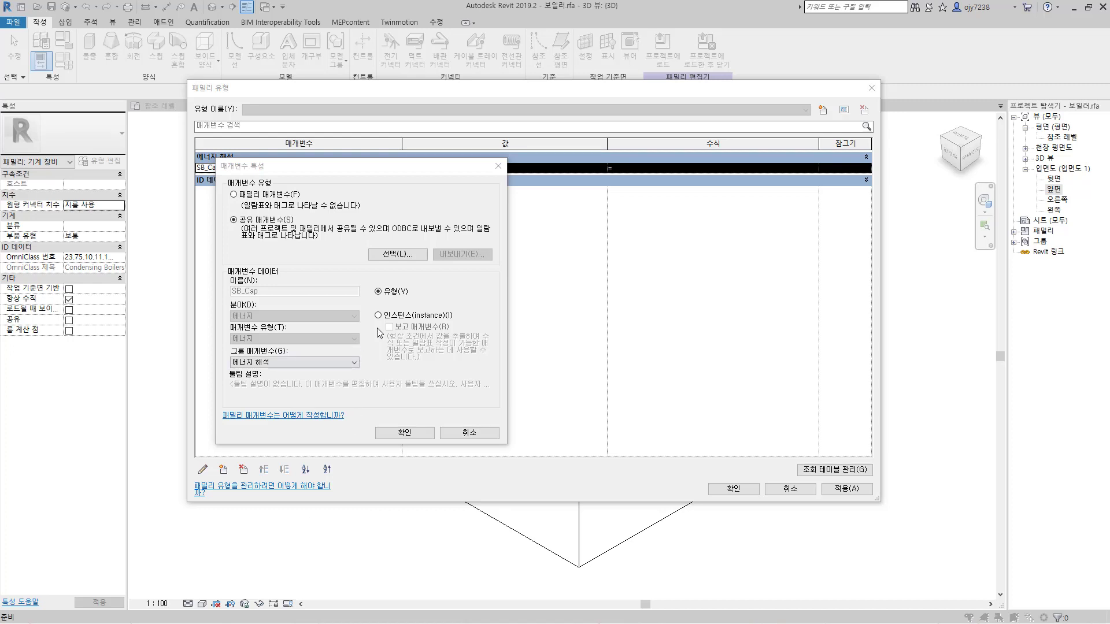
pyautogui.click(404, 432)
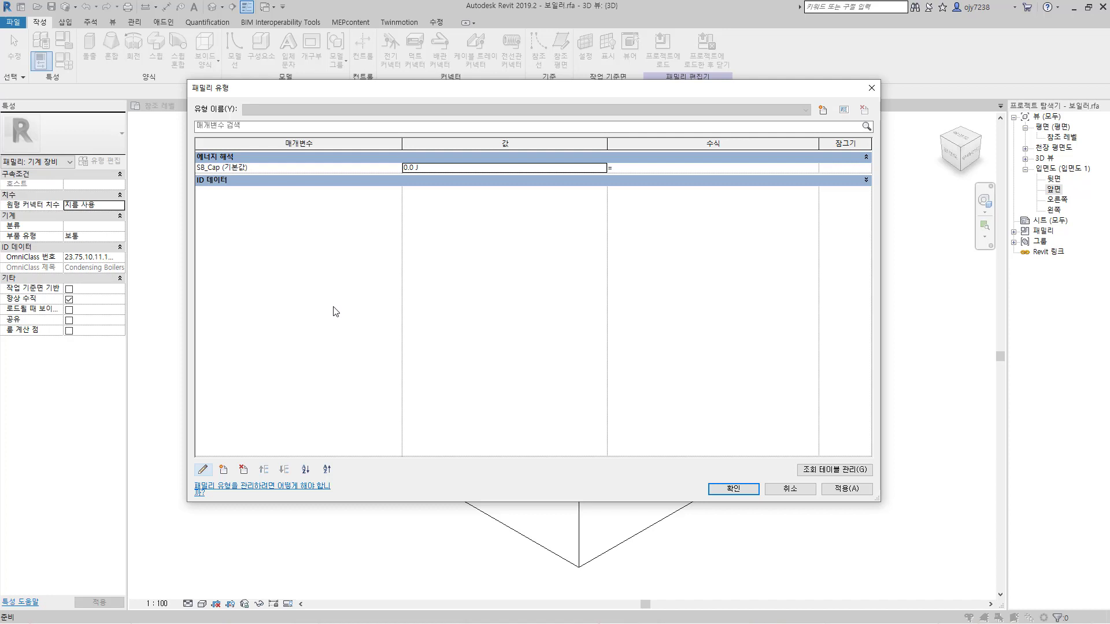
# Step: Add the shared parameter SB_Cnt from Boiler_Group to the family as an instance parameter grouped under 기타
pyautogui.click(224, 470)
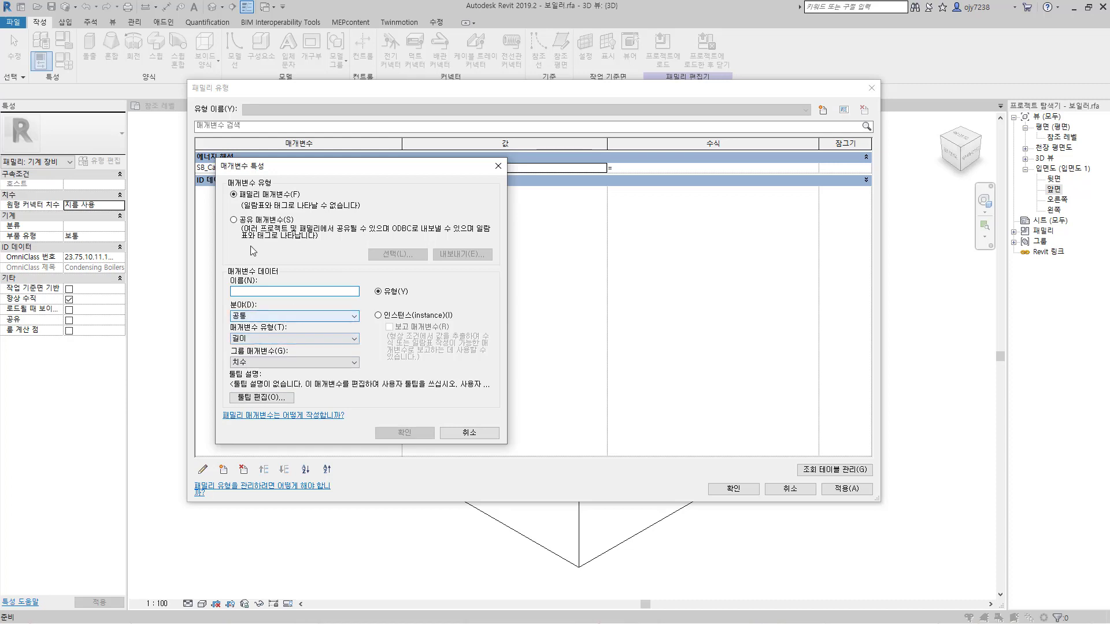
pyautogui.click(238, 220)
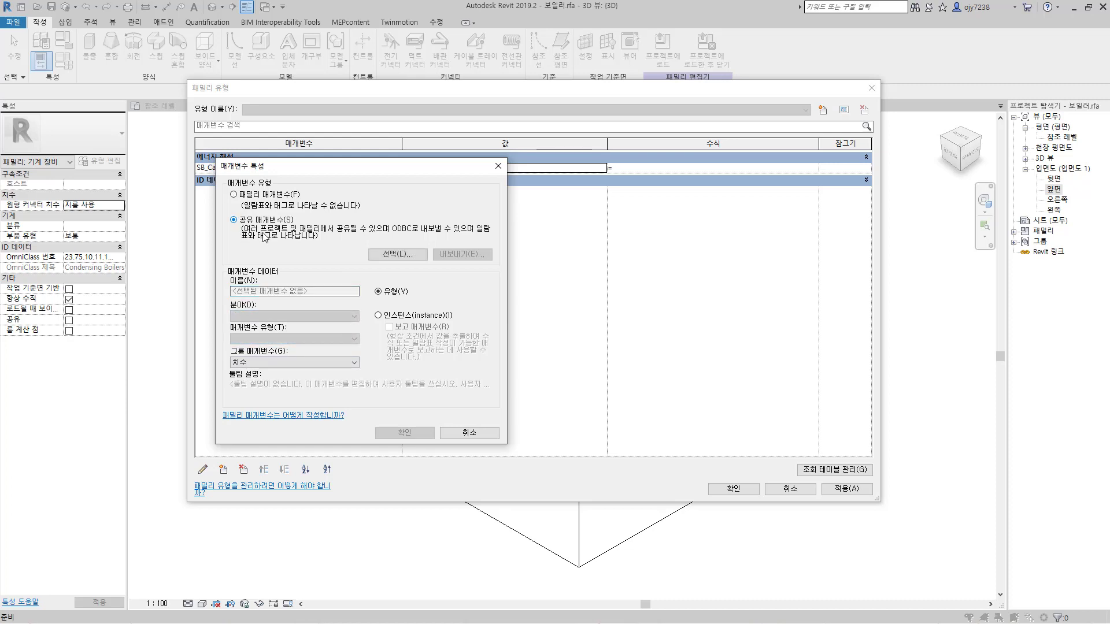
pyautogui.click(390, 254)
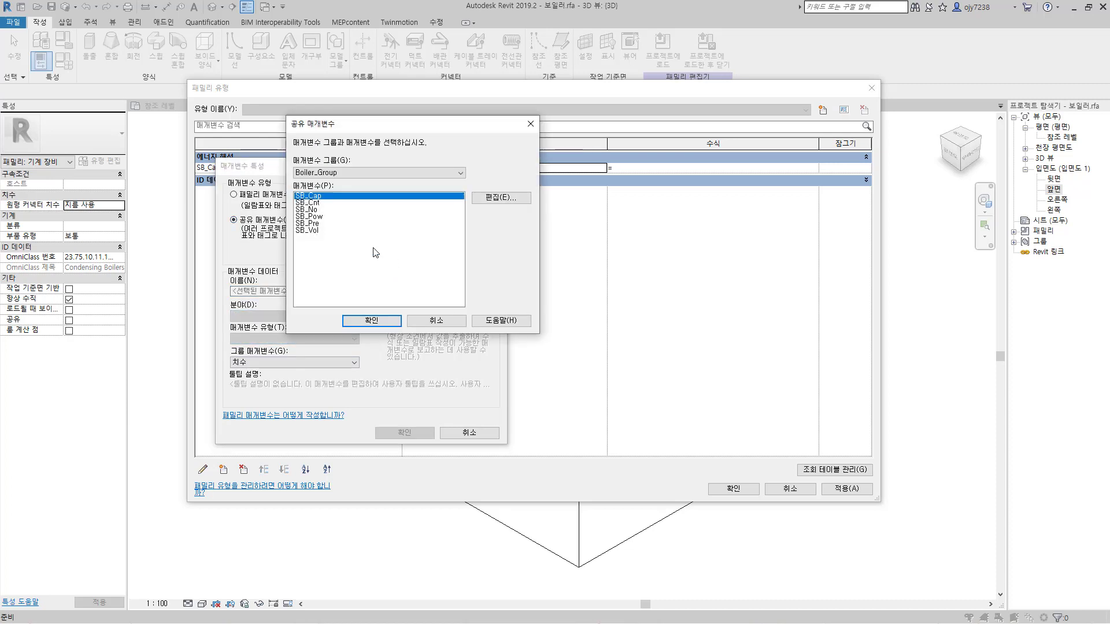
pyautogui.click(313, 203)
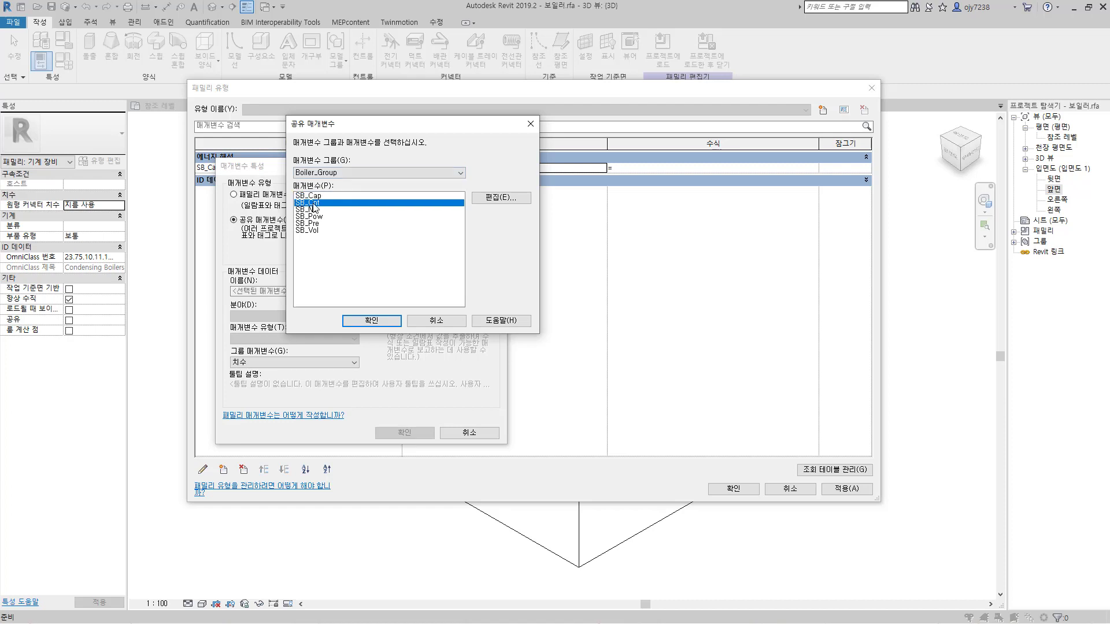
pyautogui.click(377, 321)
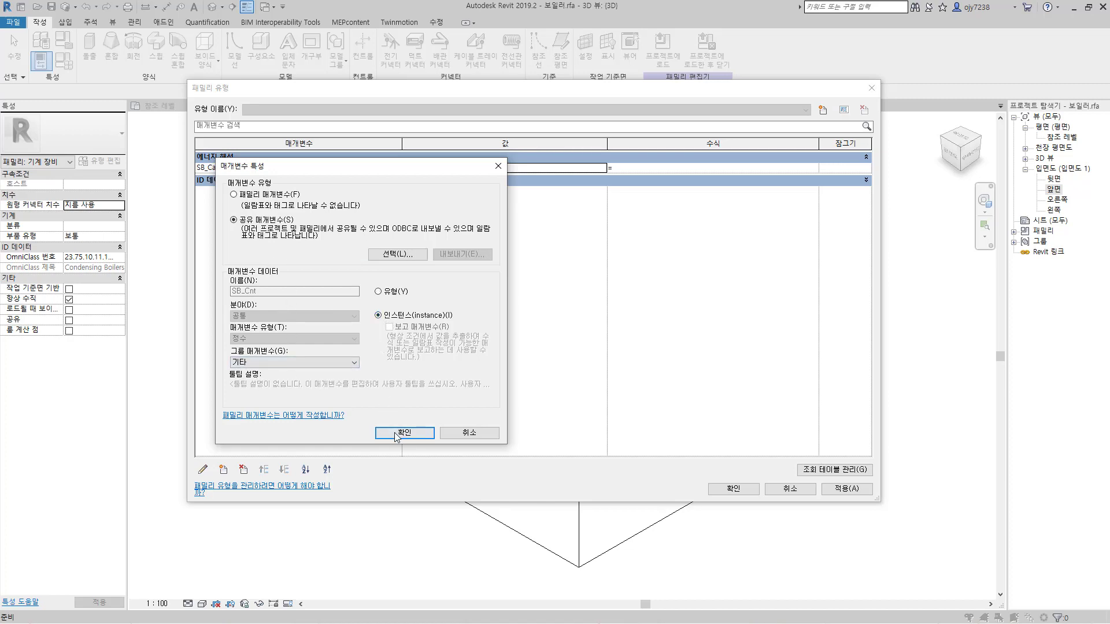
pyautogui.click(395, 432)
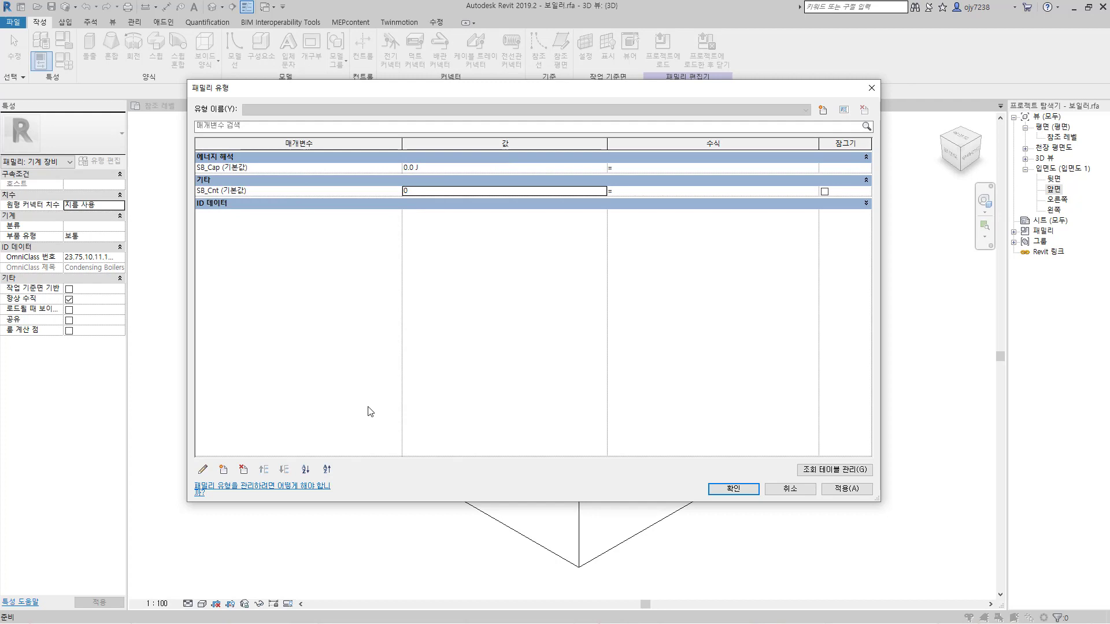
# Step: Add the shared parameter SB_No from Boiler_Group to the family as an instance parameter grouped under 기계
pyautogui.click(224, 469)
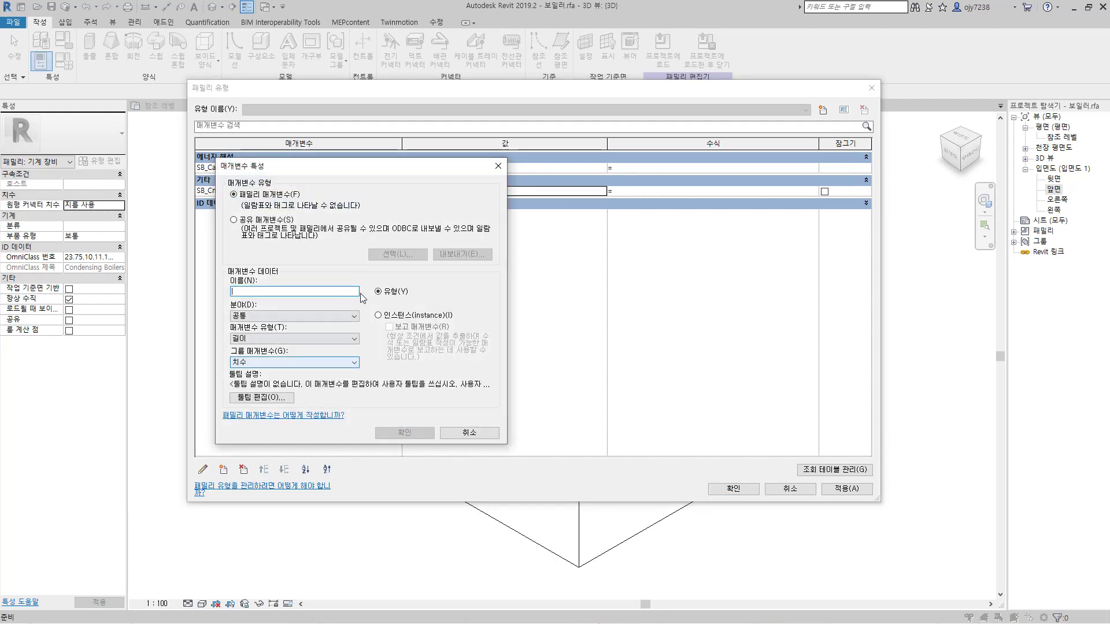
pyautogui.click(251, 224)
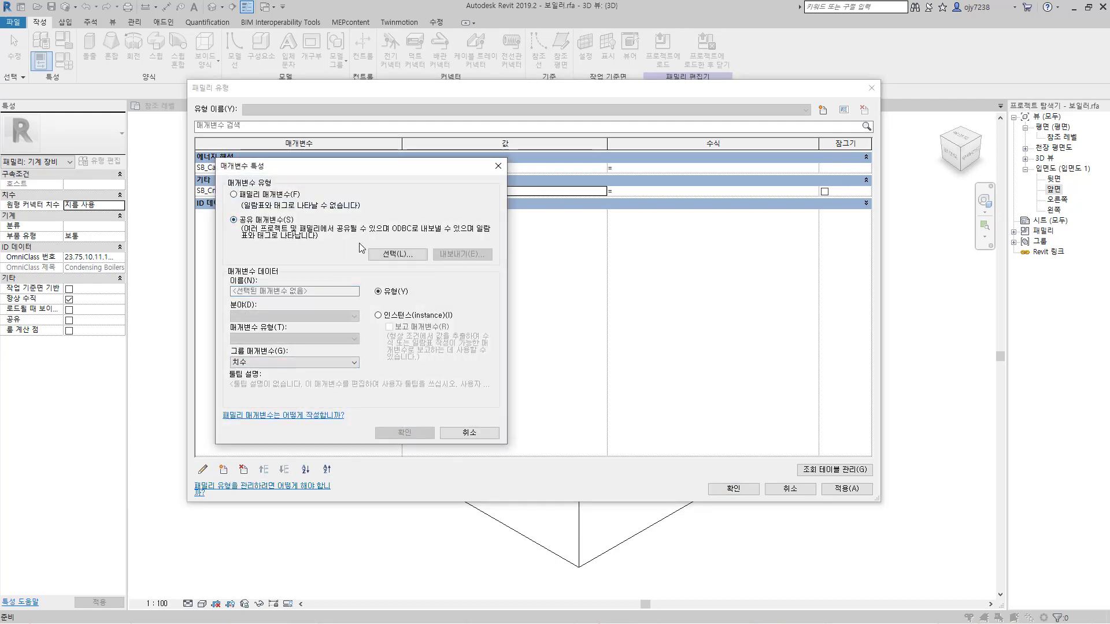
pyautogui.click(397, 255)
pyautogui.click(315, 209)
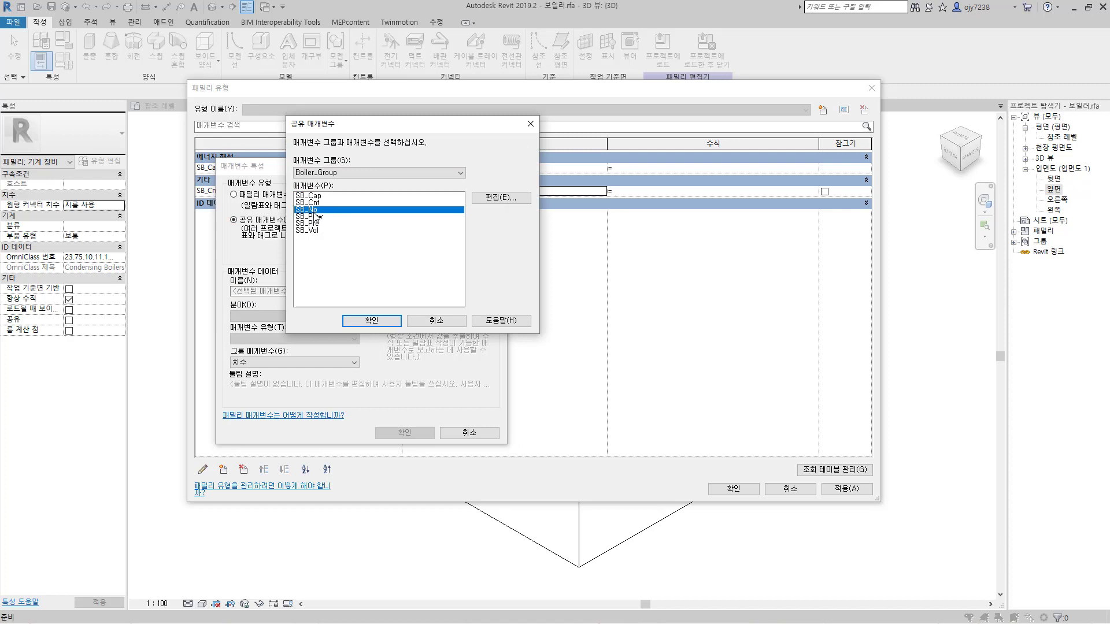
pyautogui.click(372, 321)
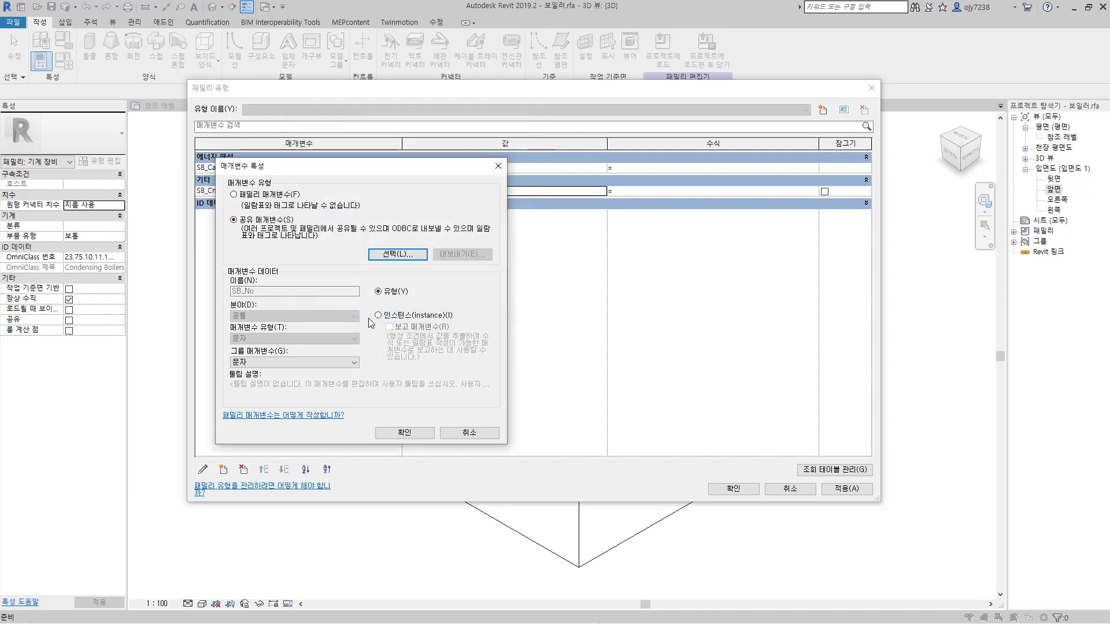
pyautogui.click(378, 315)
pyautogui.click(263, 362)
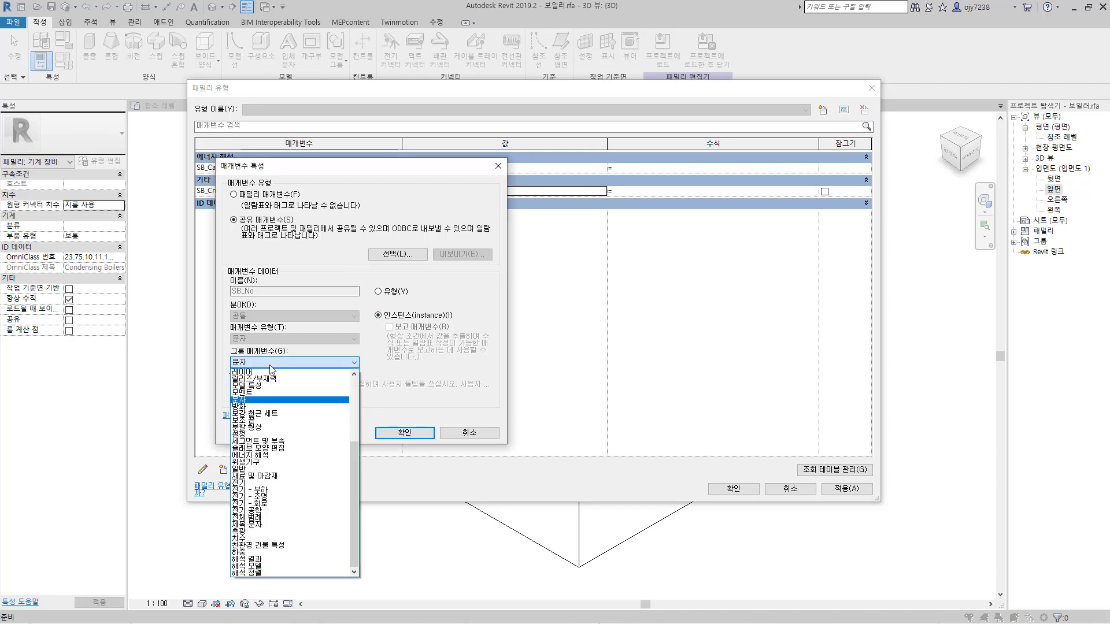
pyautogui.scroll(5, 263, 387)
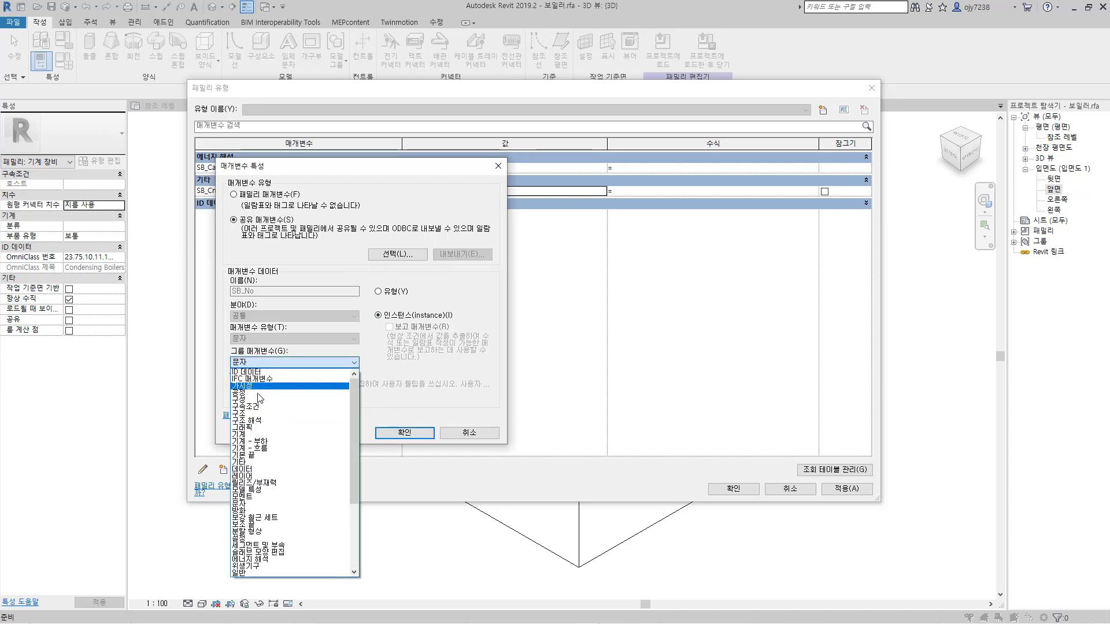
pyautogui.click(260, 434)
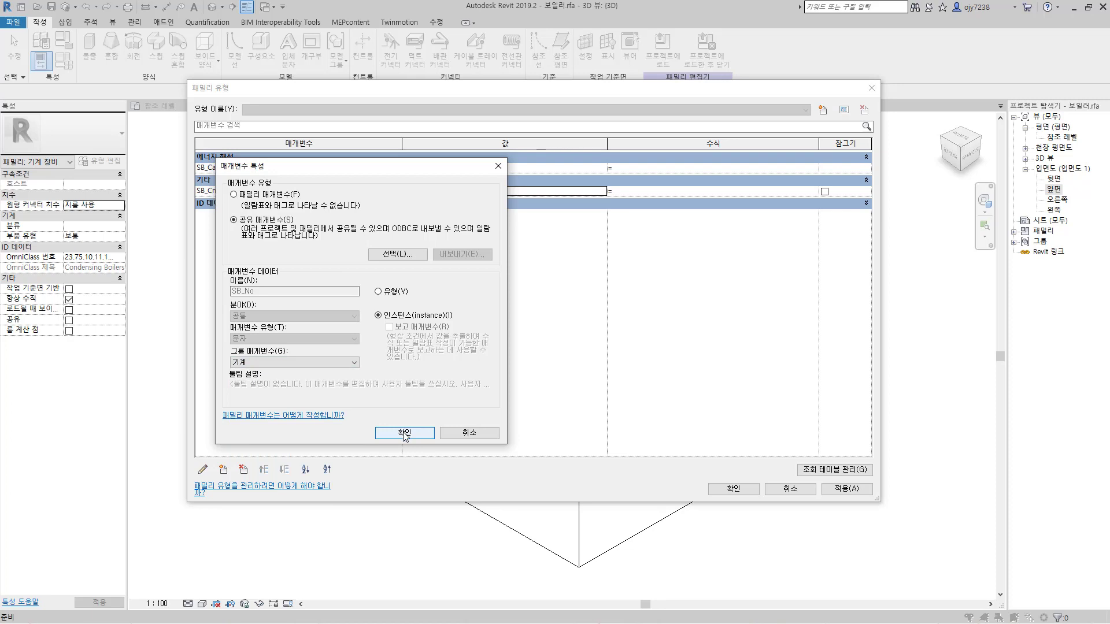
pyautogui.click(404, 433)
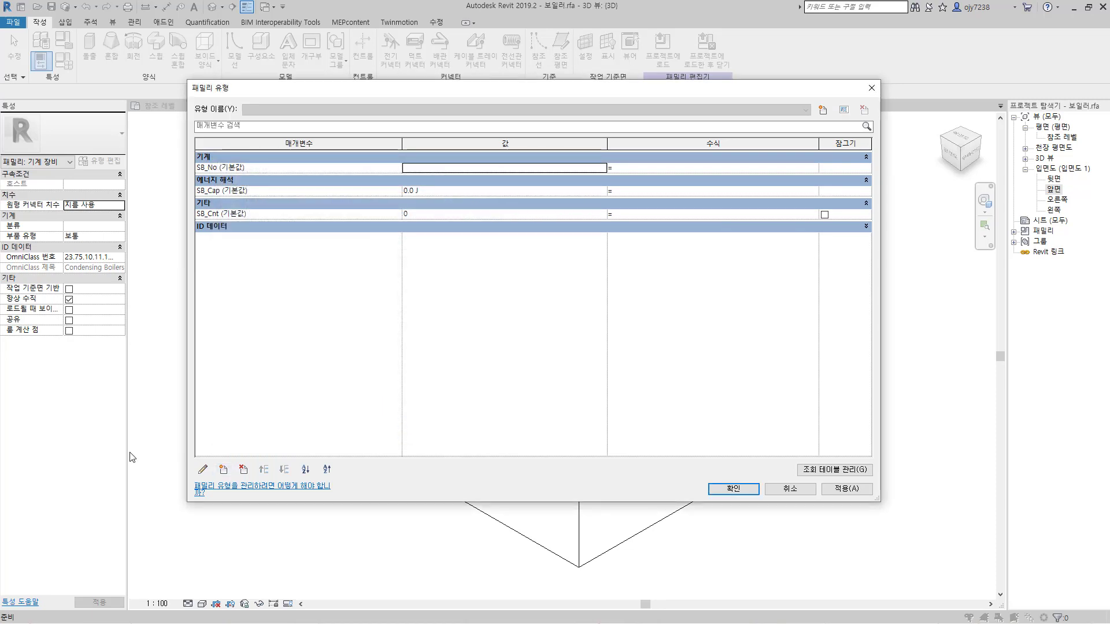
# Step: Add the shared parameter SB_Pow from Boiler_Group to the family as an instance parameter grouped under 기계
pyautogui.click(223, 469)
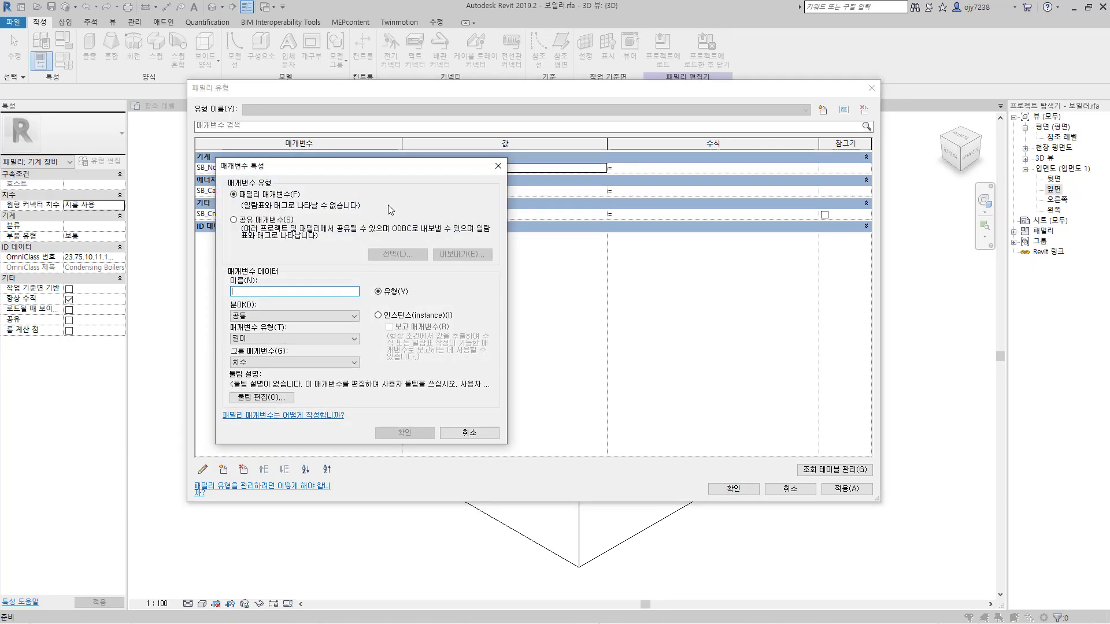
pyautogui.click(234, 220)
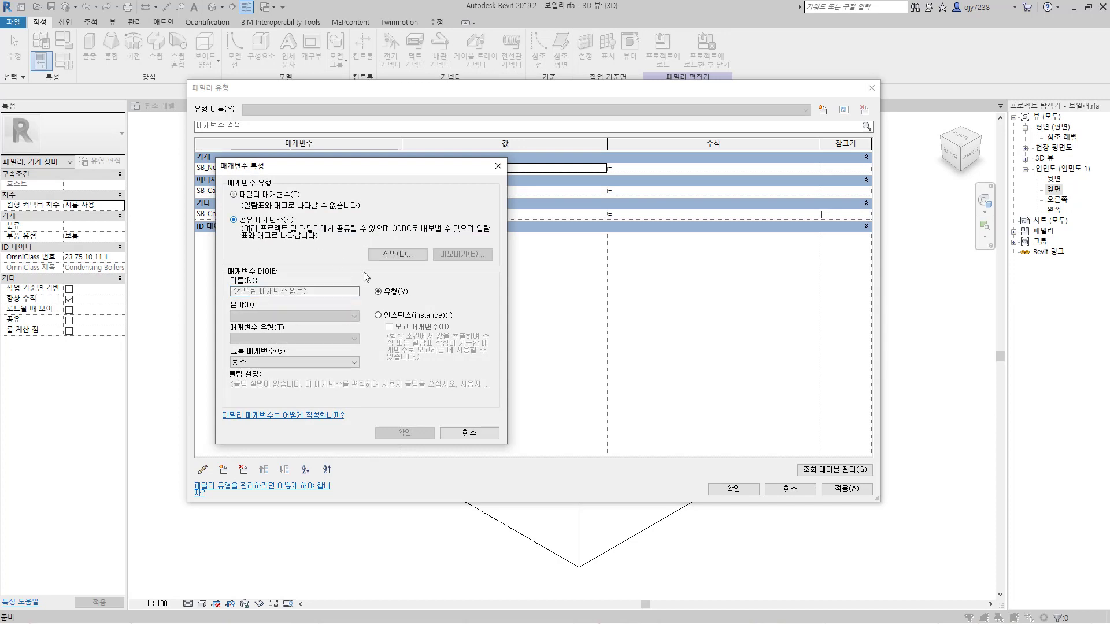
pyautogui.click(386, 255)
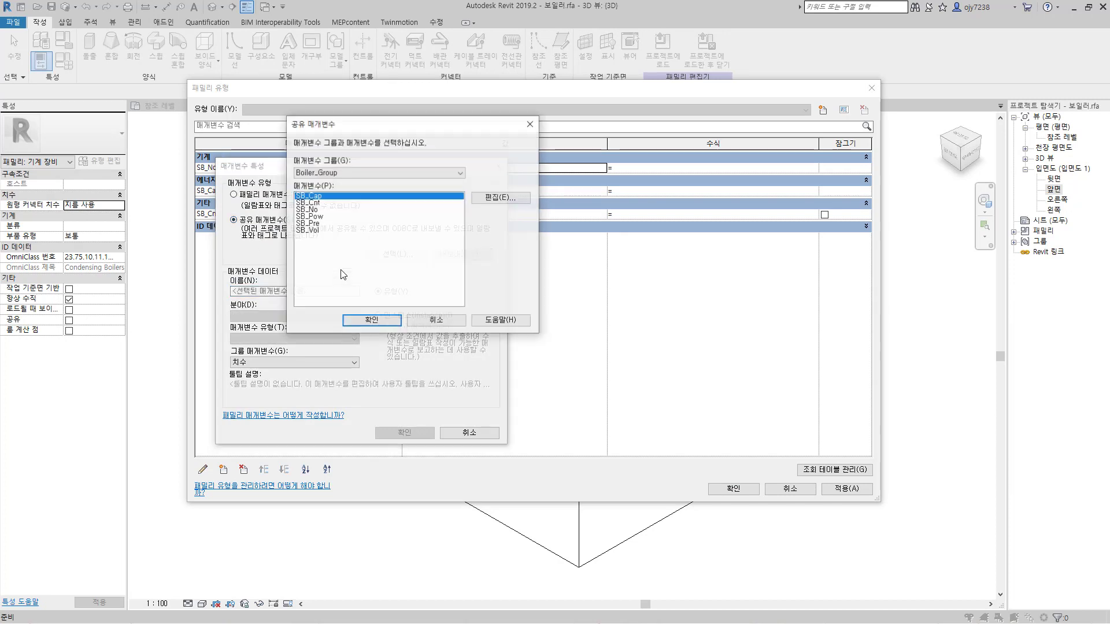
pyautogui.click(315, 216)
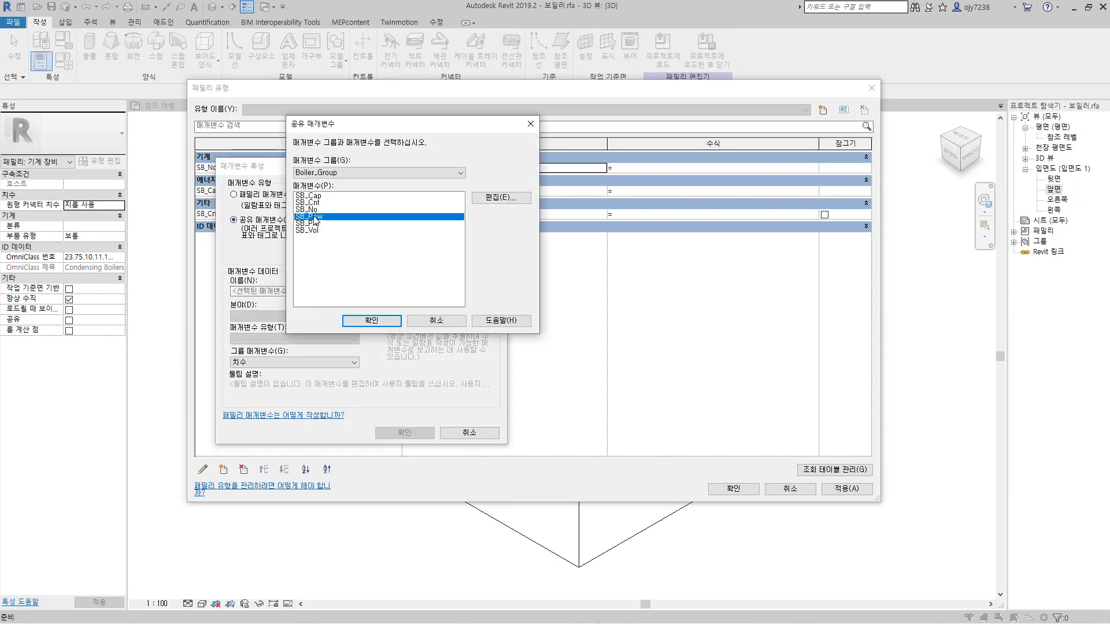
pyautogui.click(377, 320)
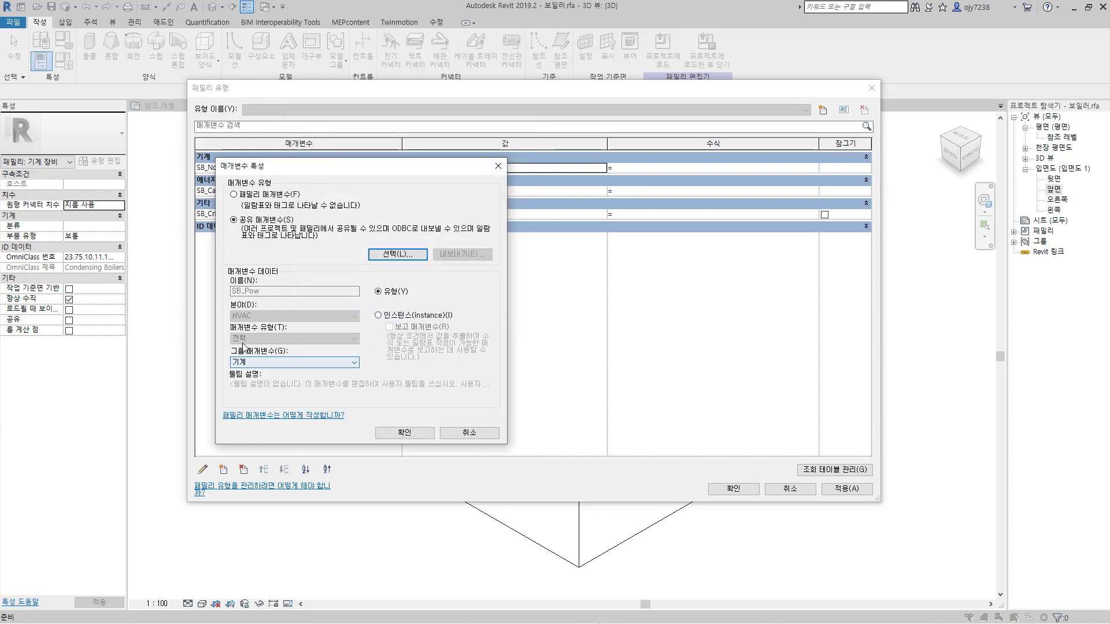
pyautogui.click(379, 315)
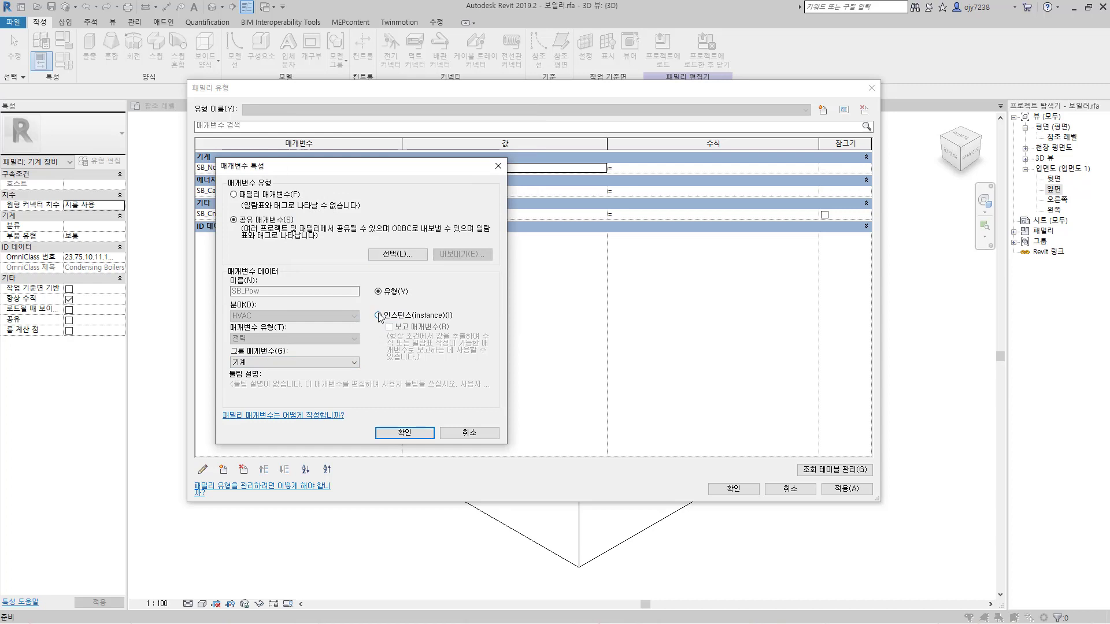
pyautogui.click(405, 433)
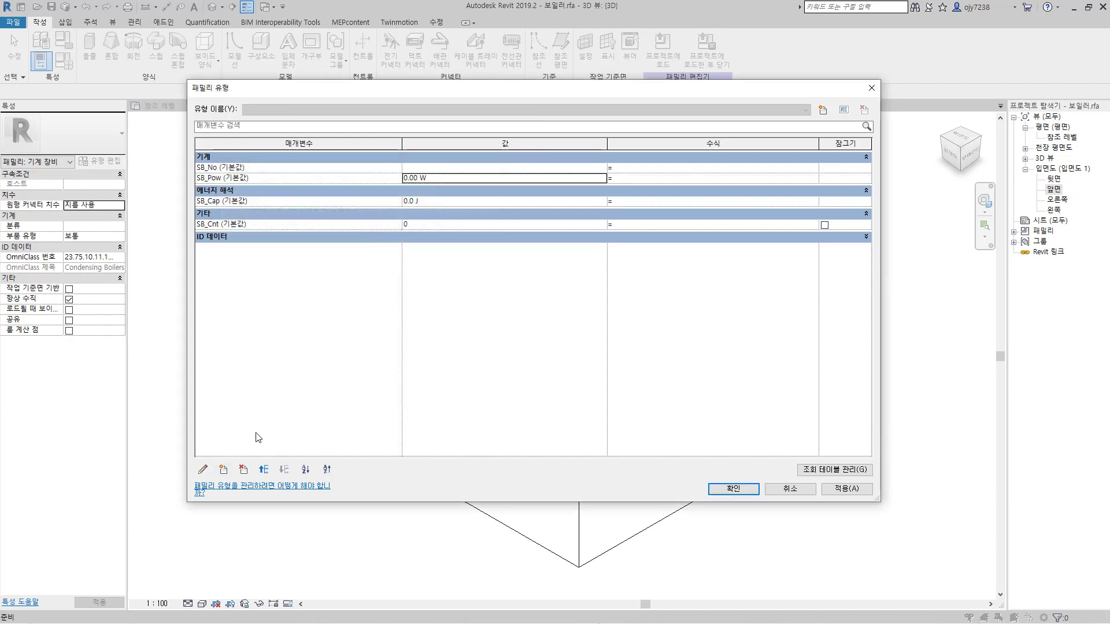
# Step: Add the shared parameter SB_Pre from Boiler_Group to the family as an instance parameter grouped under 기계
pyautogui.click(225, 471)
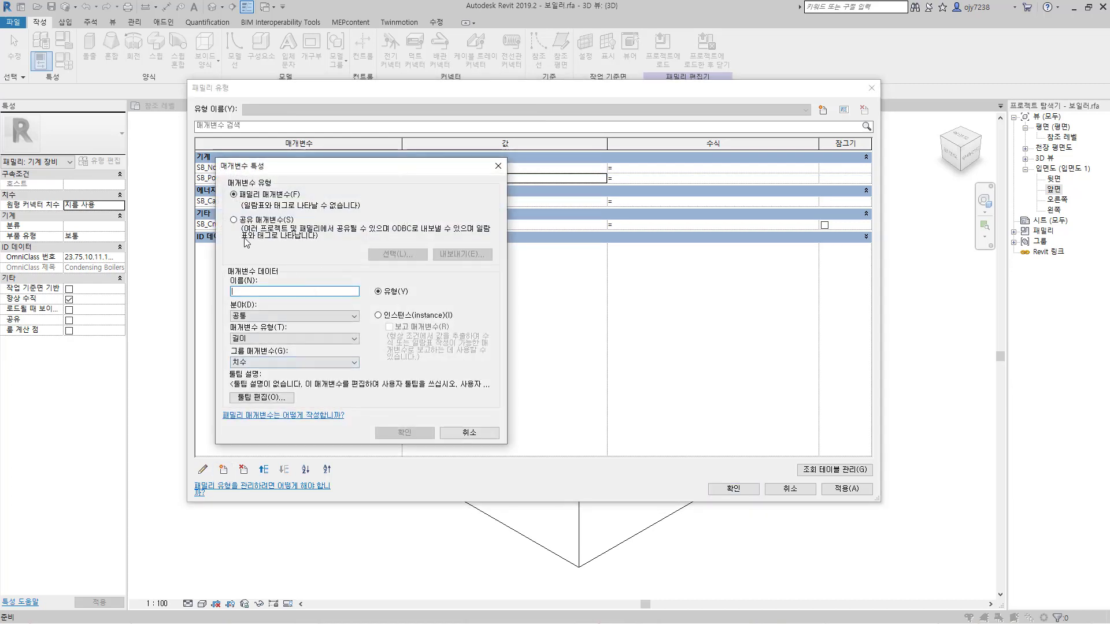
pyautogui.click(234, 219)
pyautogui.click(382, 253)
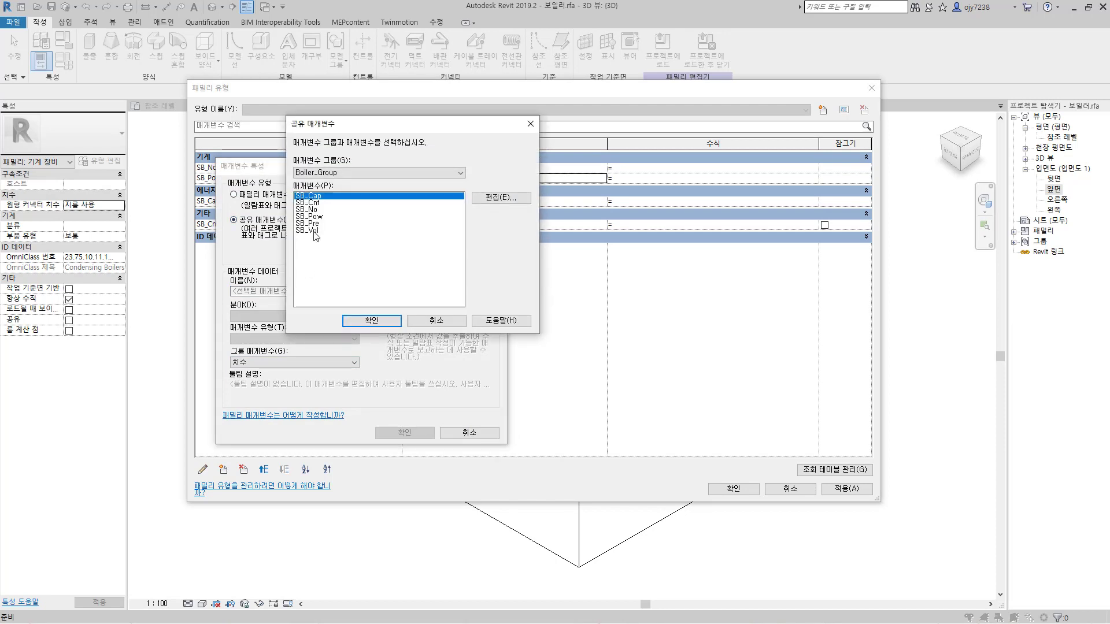
pyautogui.click(312, 224)
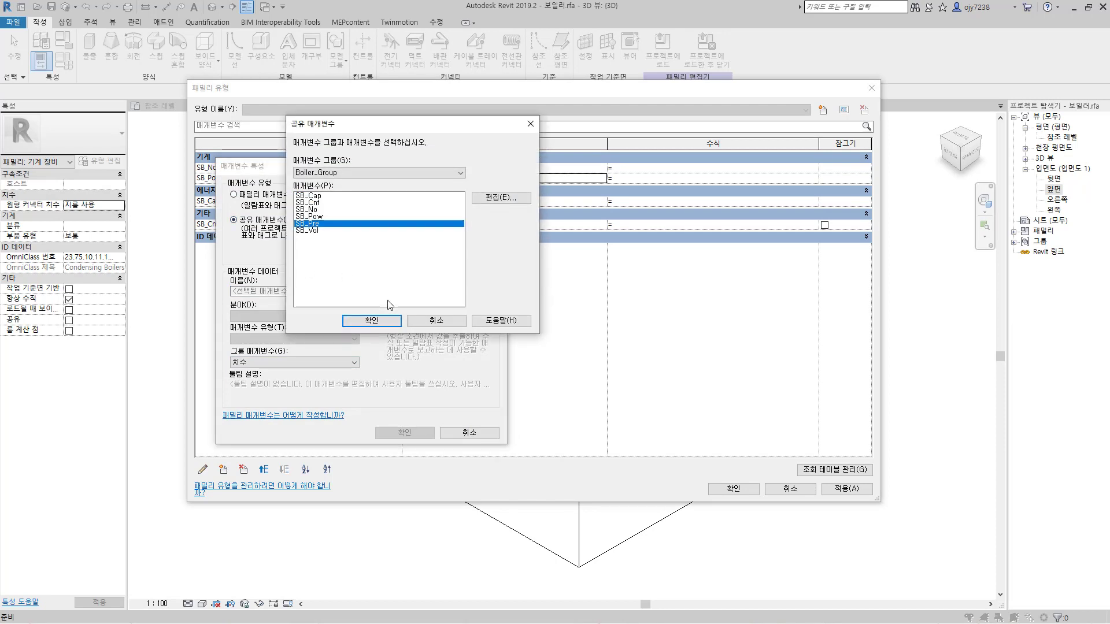
pyautogui.click(375, 322)
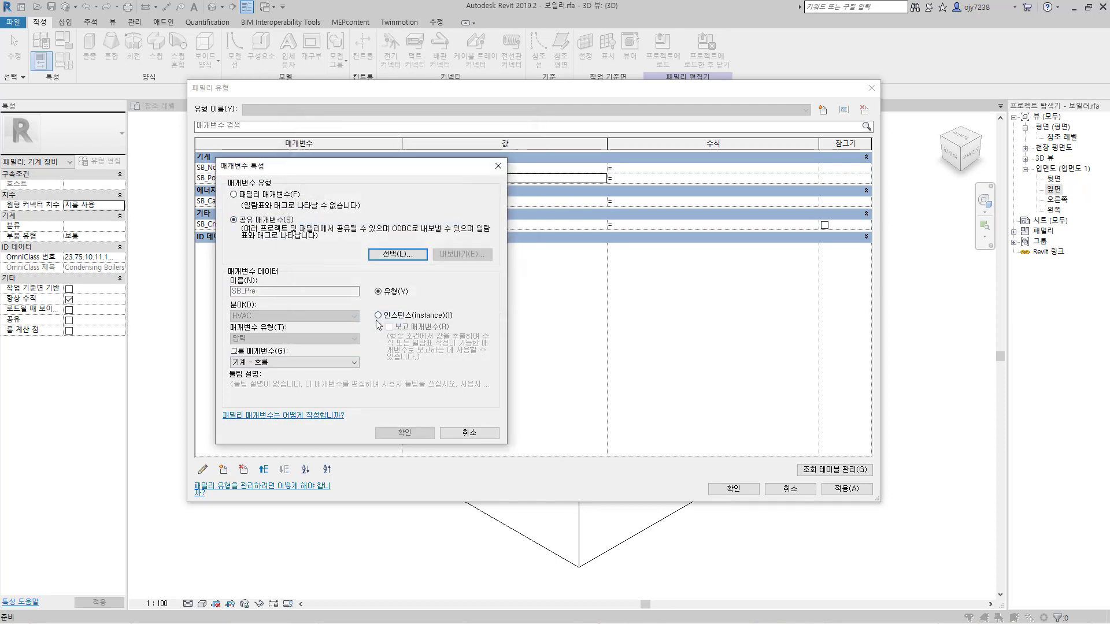
pyautogui.click(275, 364)
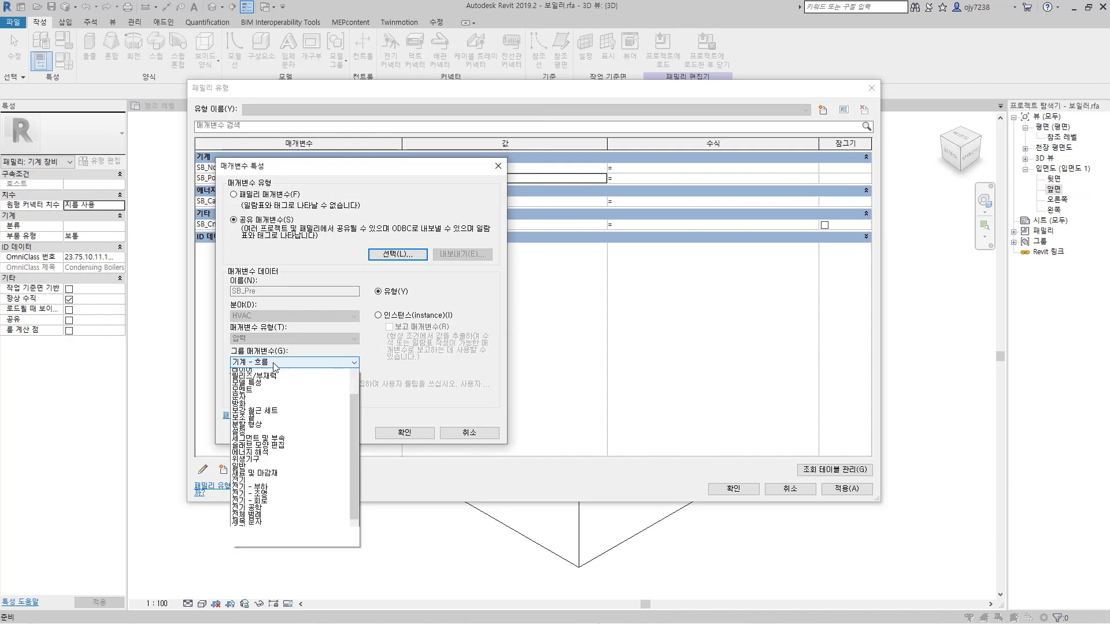
pyautogui.scroll(2, 263, 384)
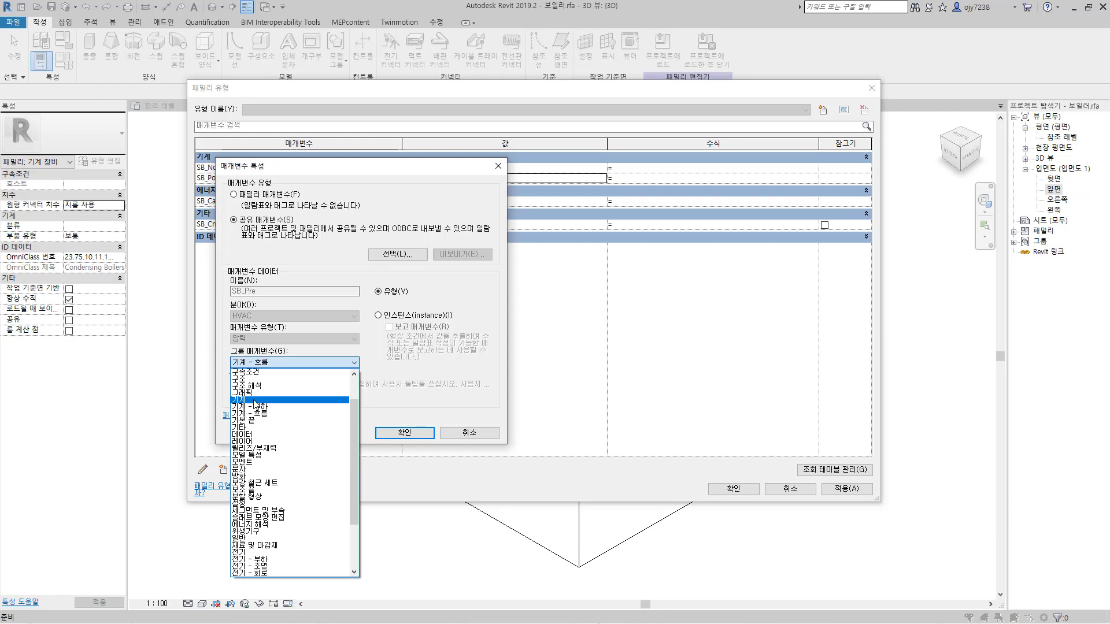
pyautogui.click(250, 400)
pyautogui.click(378, 315)
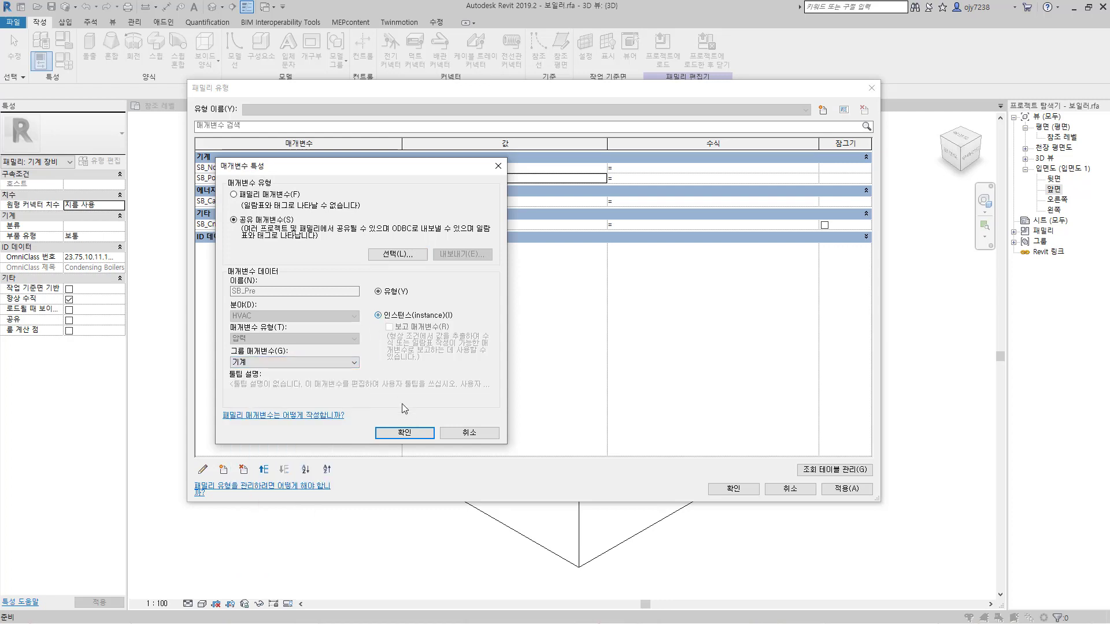
pyautogui.click(413, 437)
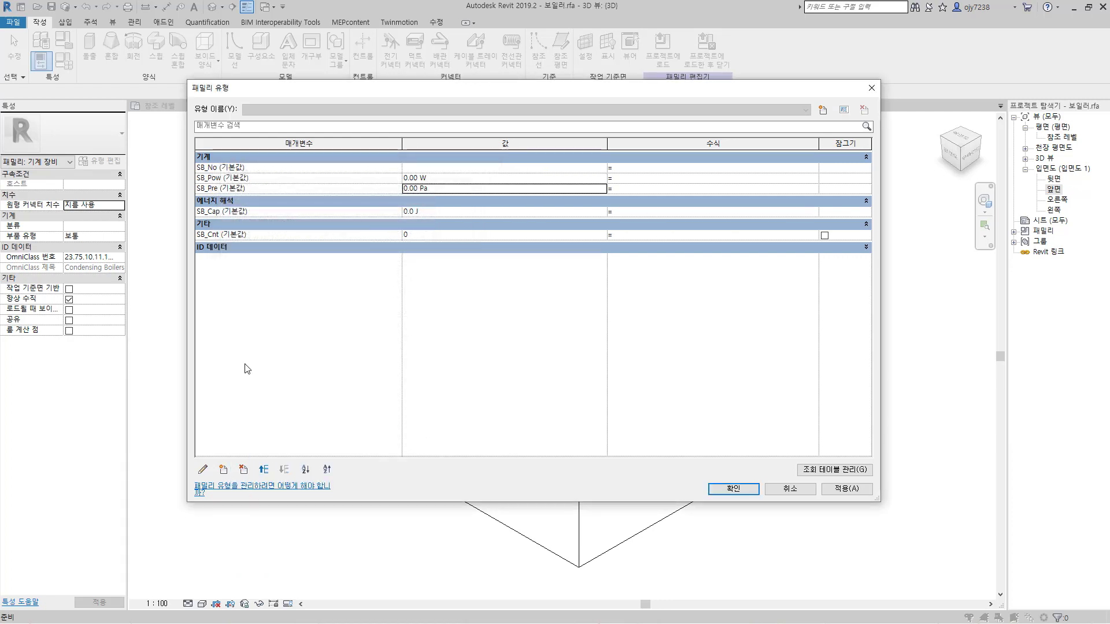
# Step: Add the shared parameter SB_Vol from Boiler_Group to the family as an instance parameter grouped under 기계
pyautogui.click(223, 470)
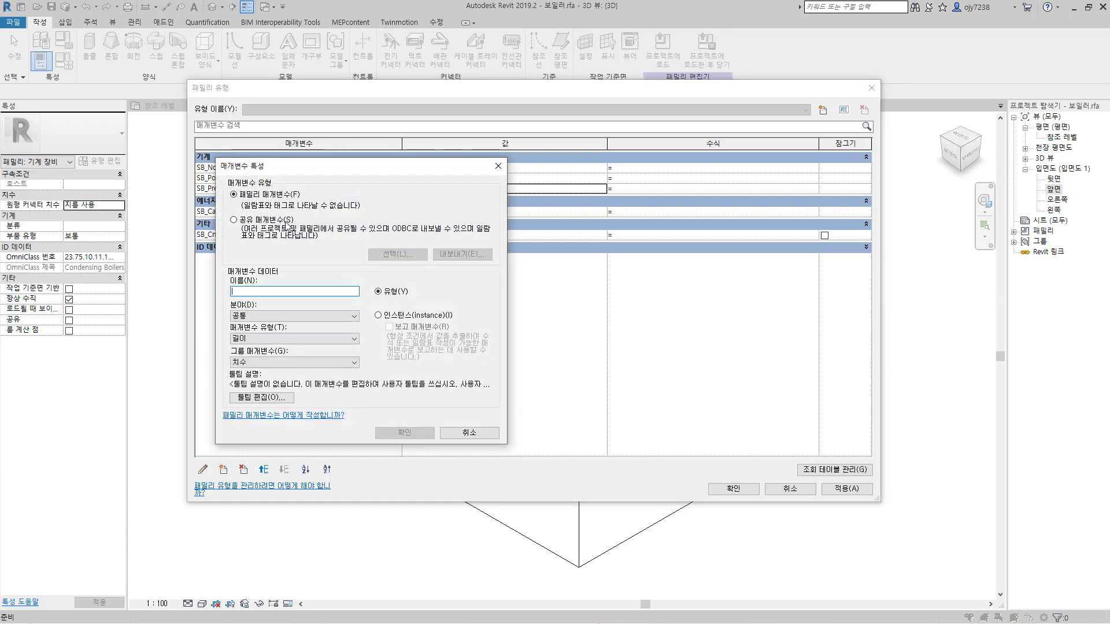
pyautogui.click(233, 220)
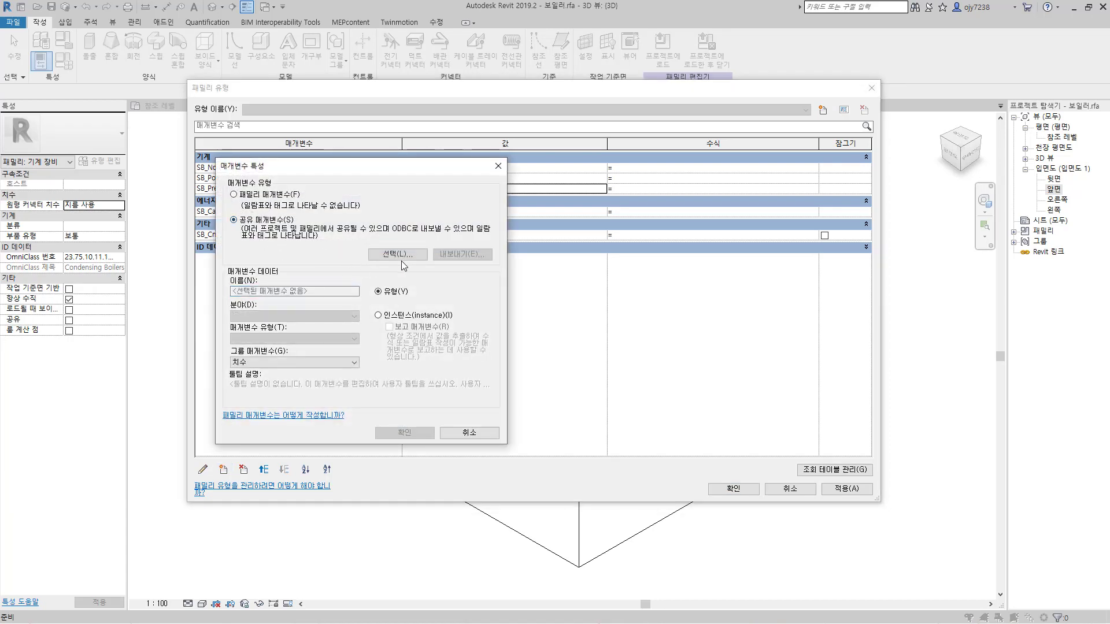
pyautogui.click(398, 255)
pyautogui.click(315, 230)
pyautogui.click(371, 321)
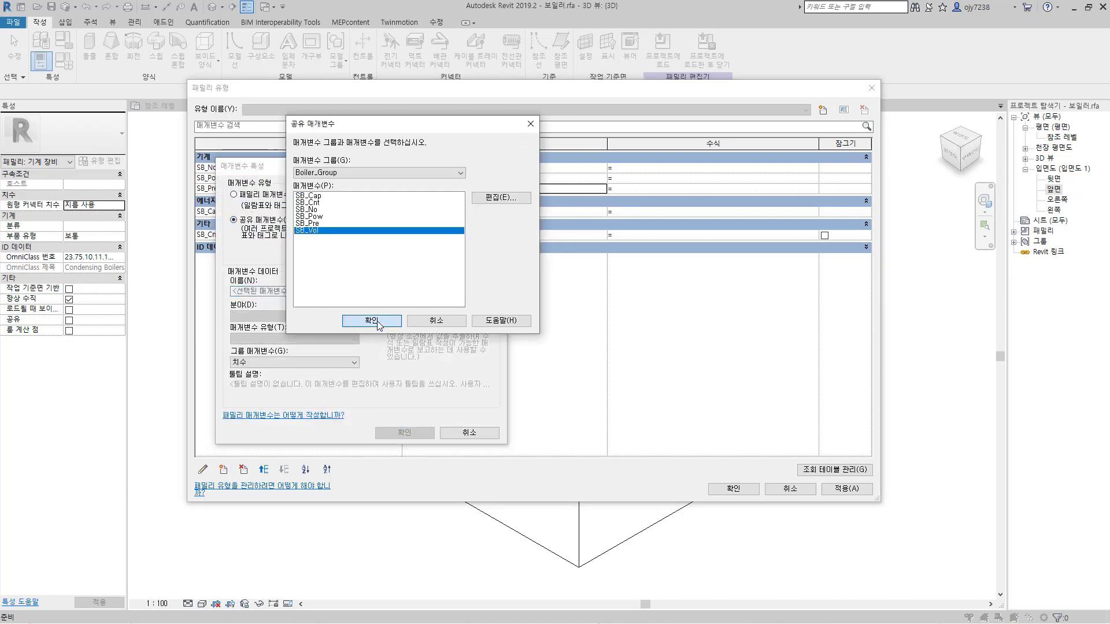
pyautogui.click(265, 363)
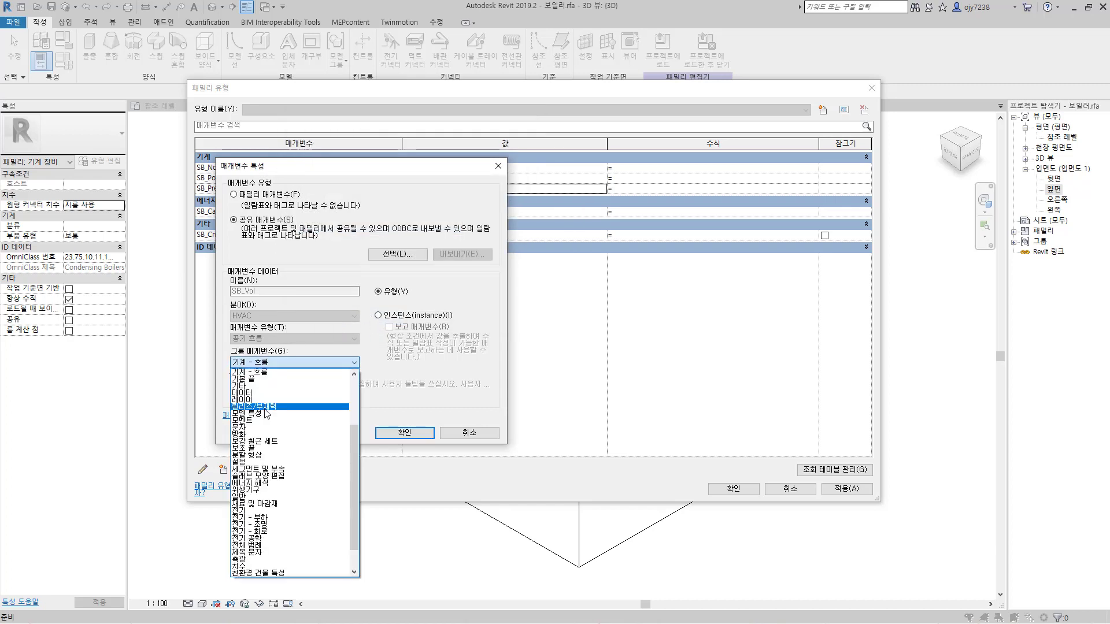
pyautogui.scroll(2, 254, 404)
pyautogui.click(249, 397)
pyautogui.click(384, 317)
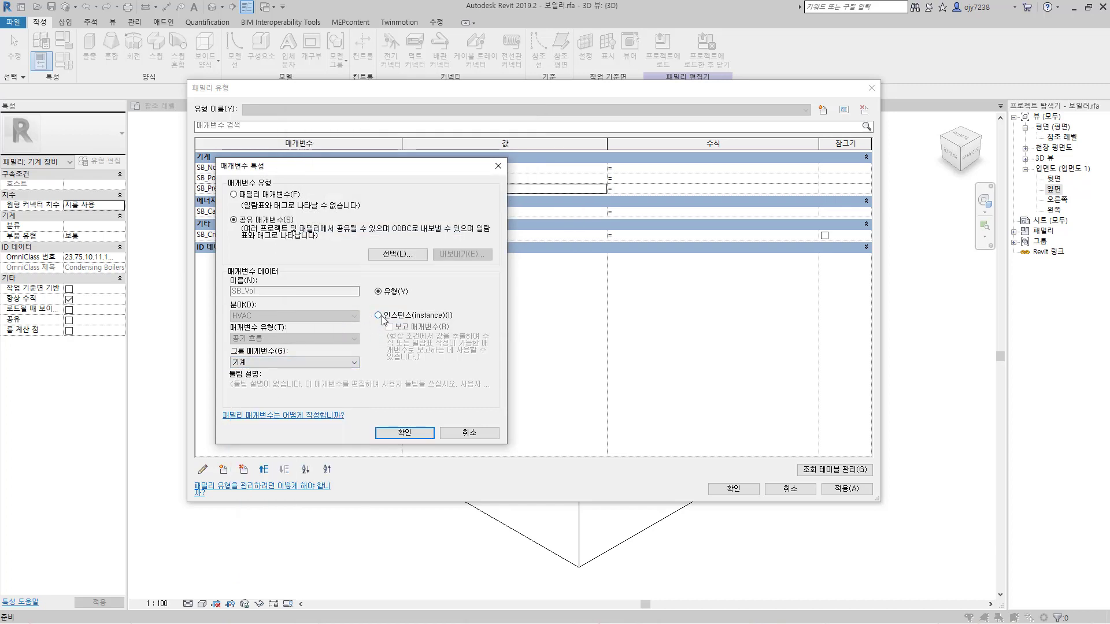
pyautogui.click(410, 432)
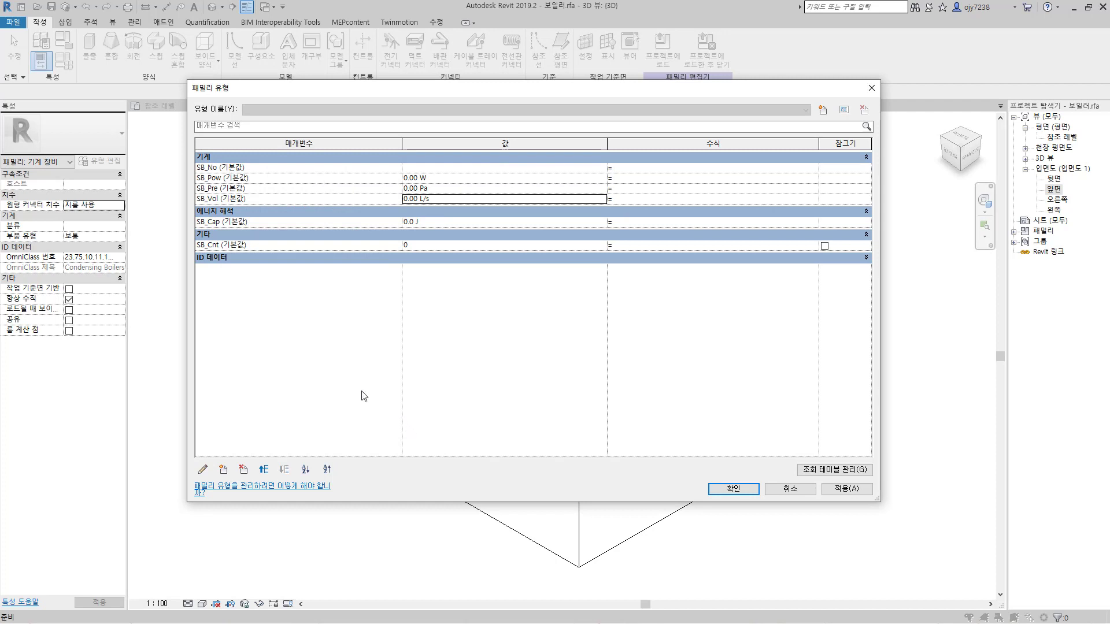
# Step: Change the parameter group of SB_Cap from energy analysis to 기계 in the family types
pyautogui.click(226, 223)
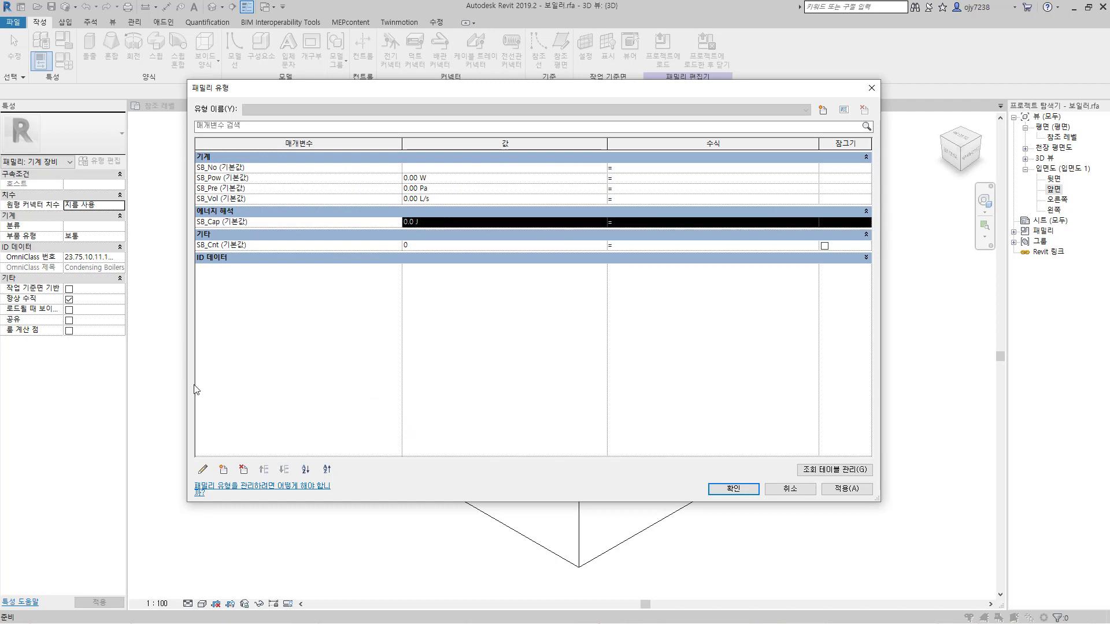
pyautogui.click(202, 470)
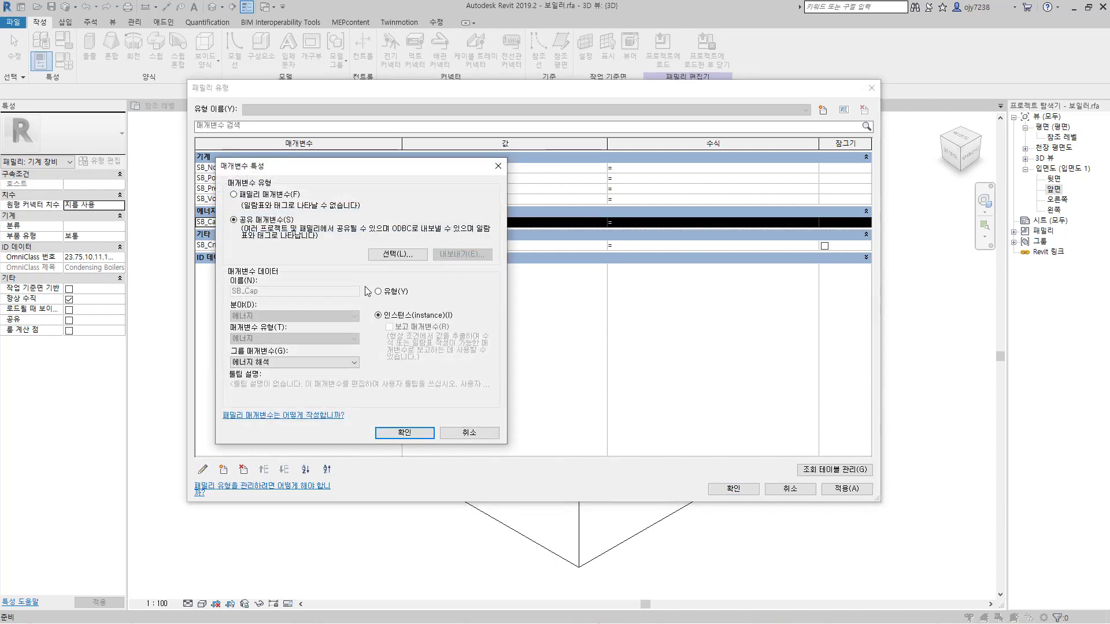
pyautogui.click(286, 362)
pyautogui.scroll(5, 249, 416)
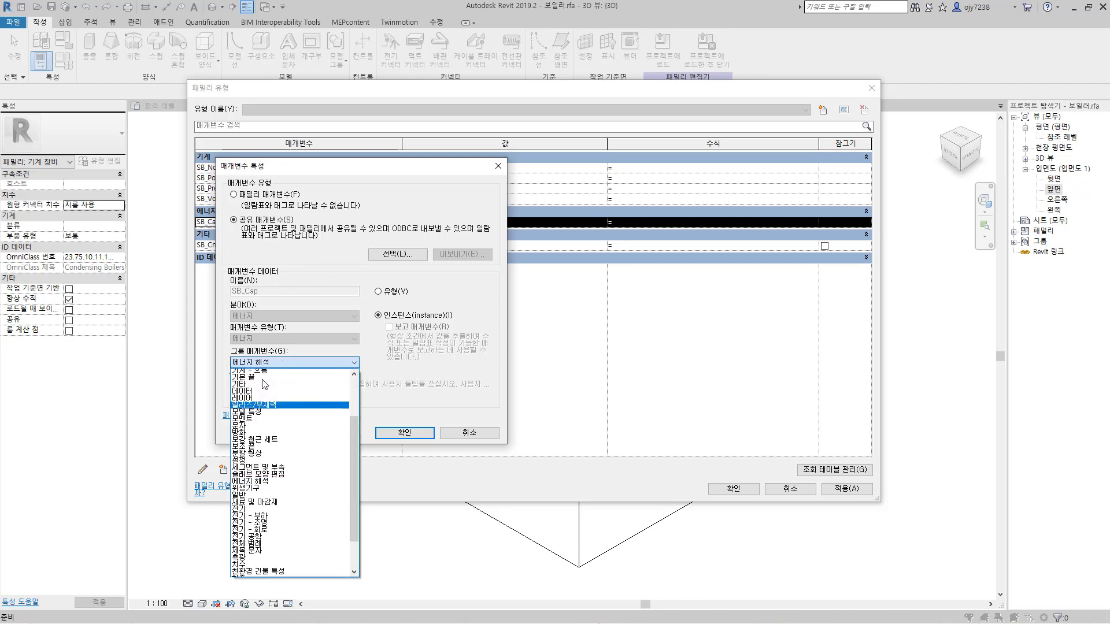
pyautogui.click(245, 435)
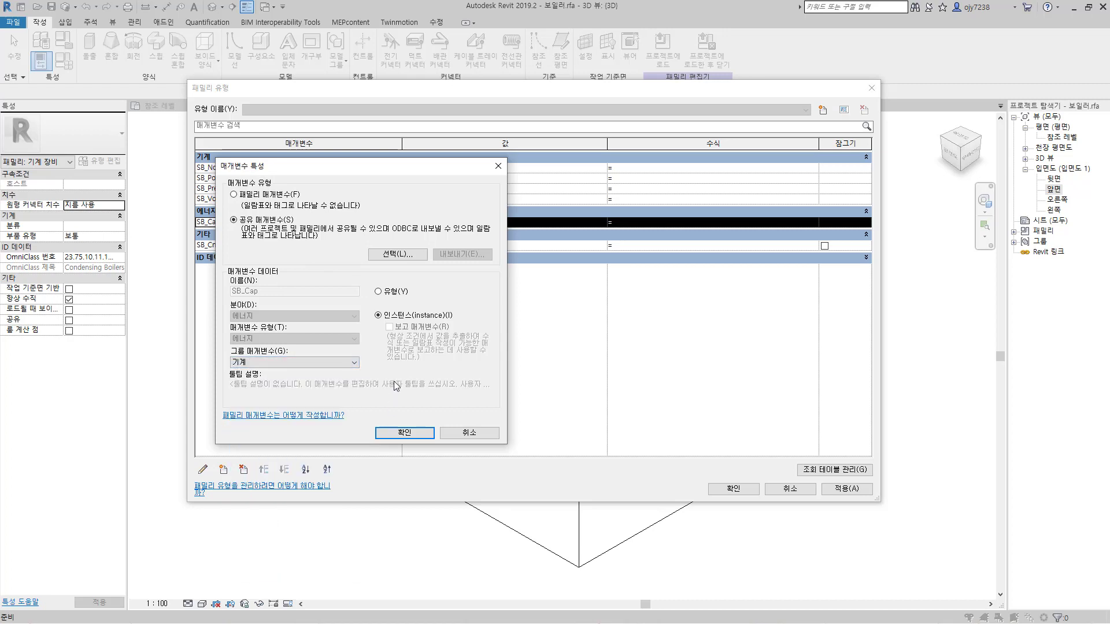
pyautogui.click(404, 434)
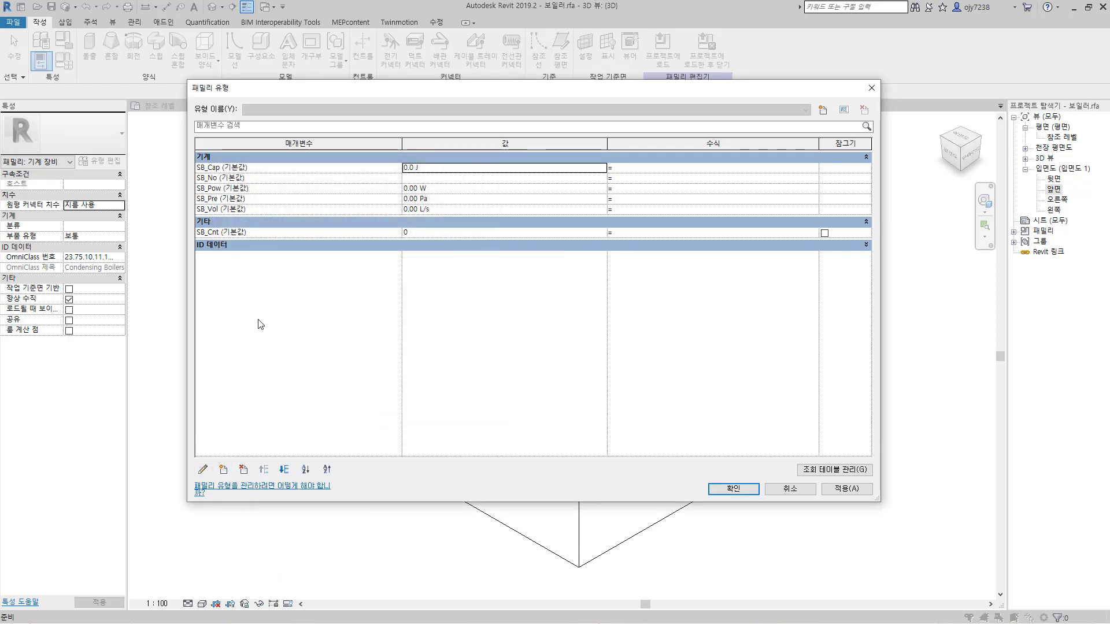
# Step: Move the SB_Cnt parameter to the 기계 group and apply the family type changes
pyautogui.click(248, 233)
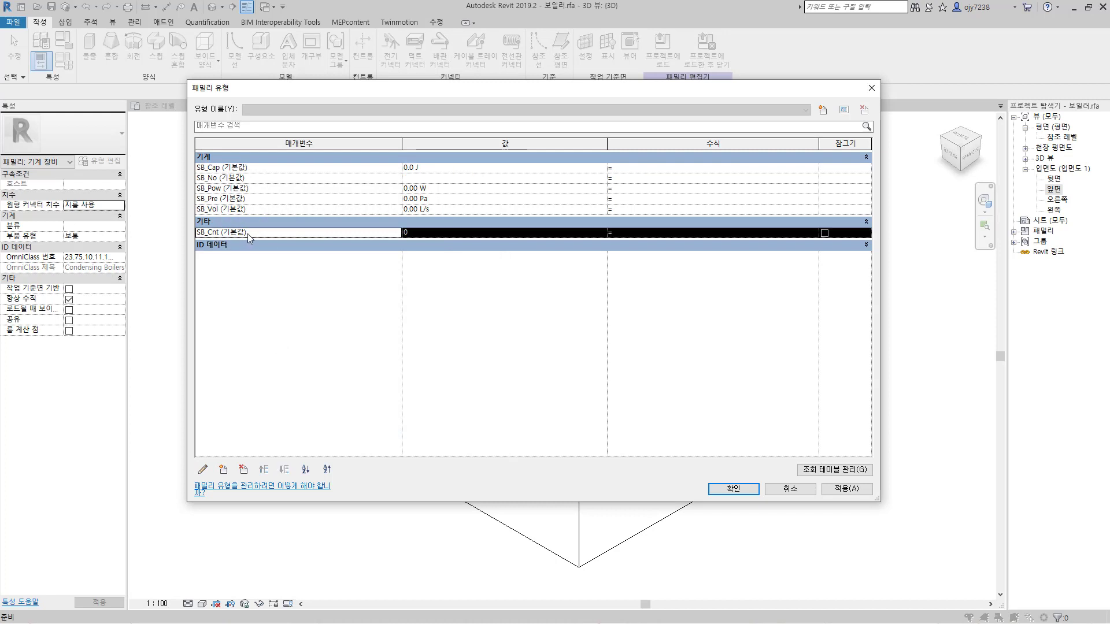
pyautogui.click(202, 469)
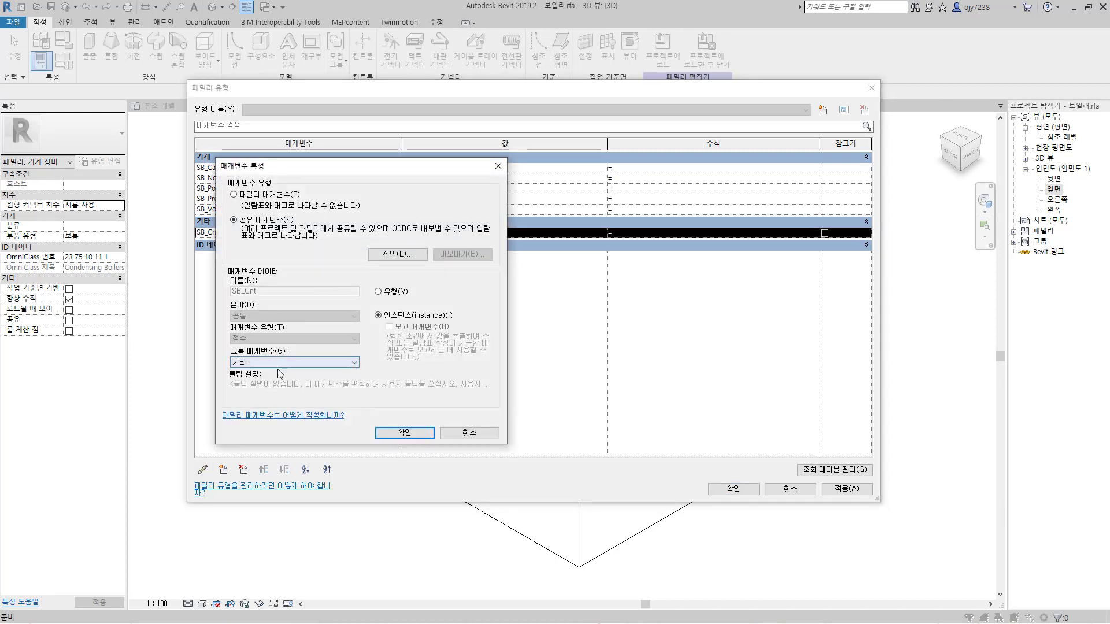
pyautogui.click(284, 364)
pyautogui.scroll(2, 284, 373)
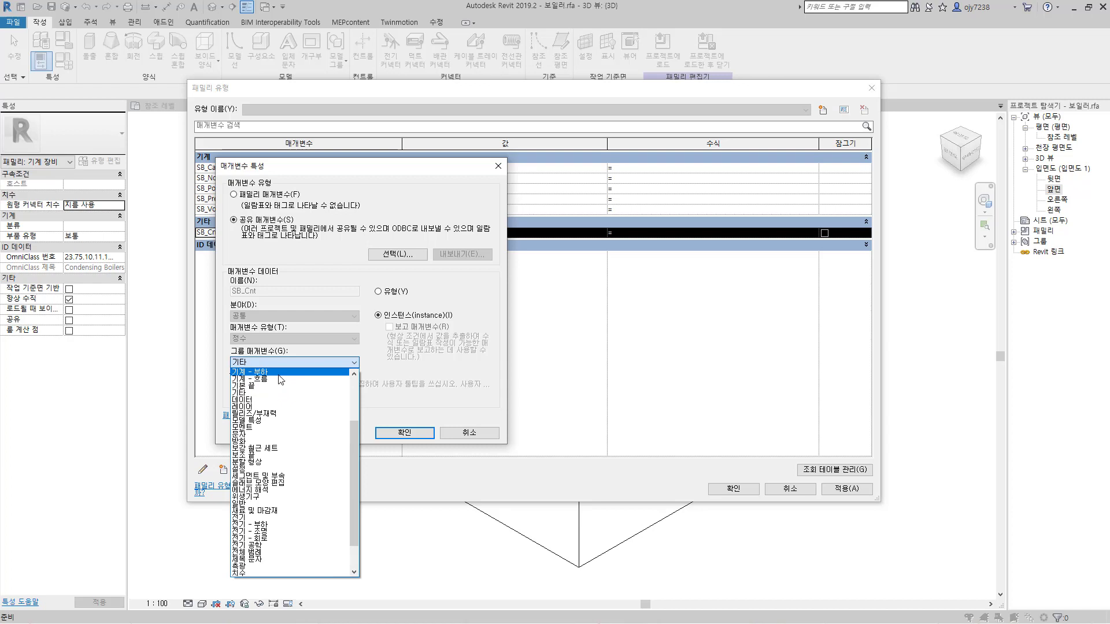
pyautogui.click(246, 385)
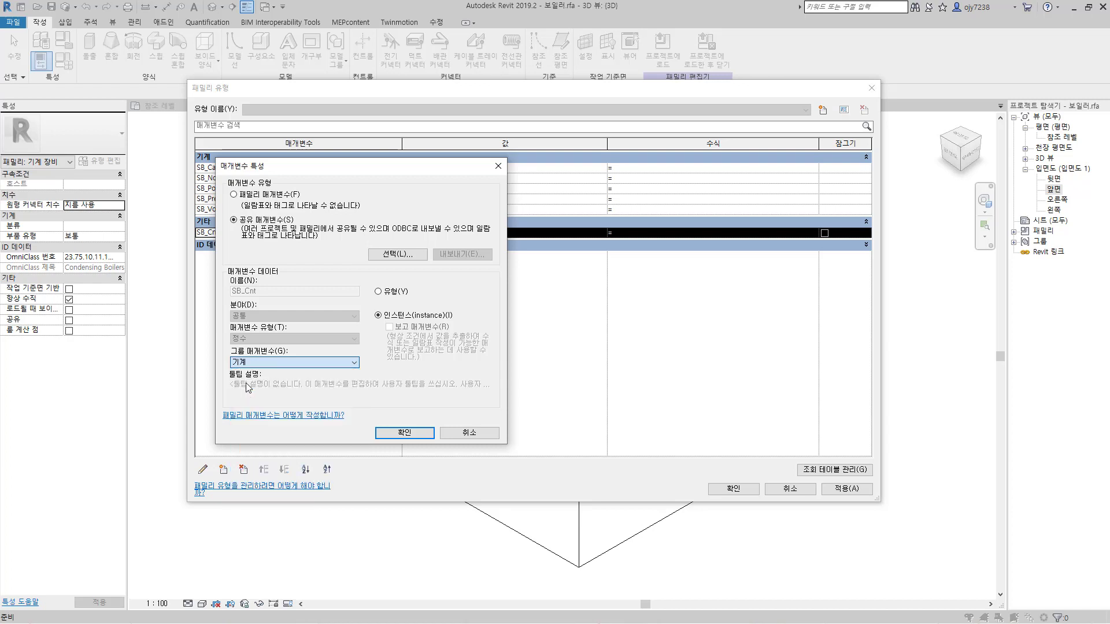
pyautogui.click(405, 433)
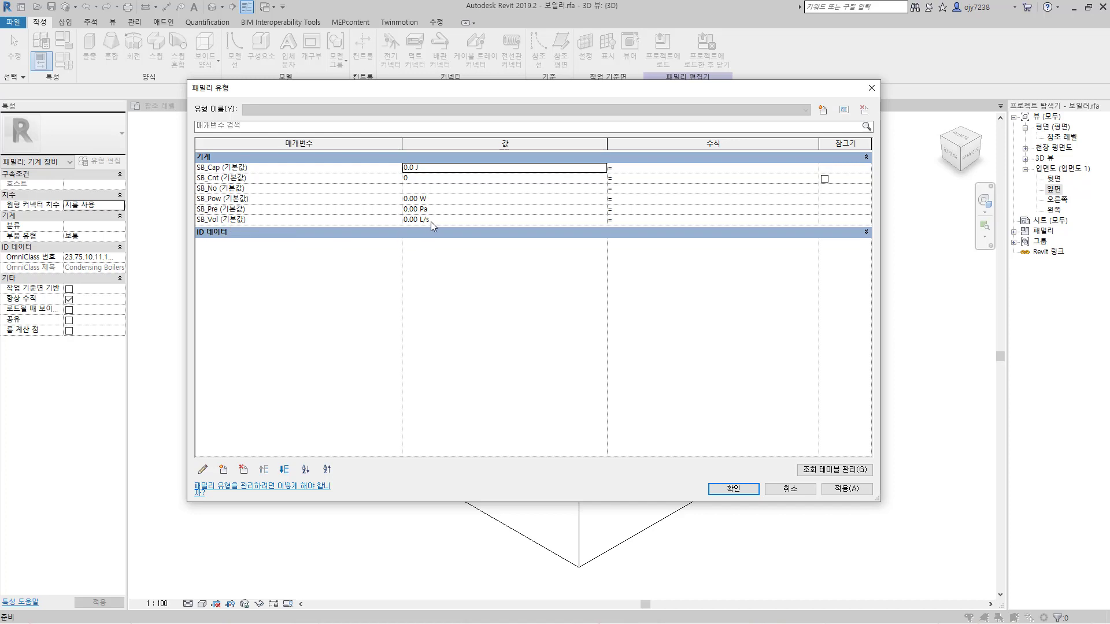
pyautogui.click(844, 490)
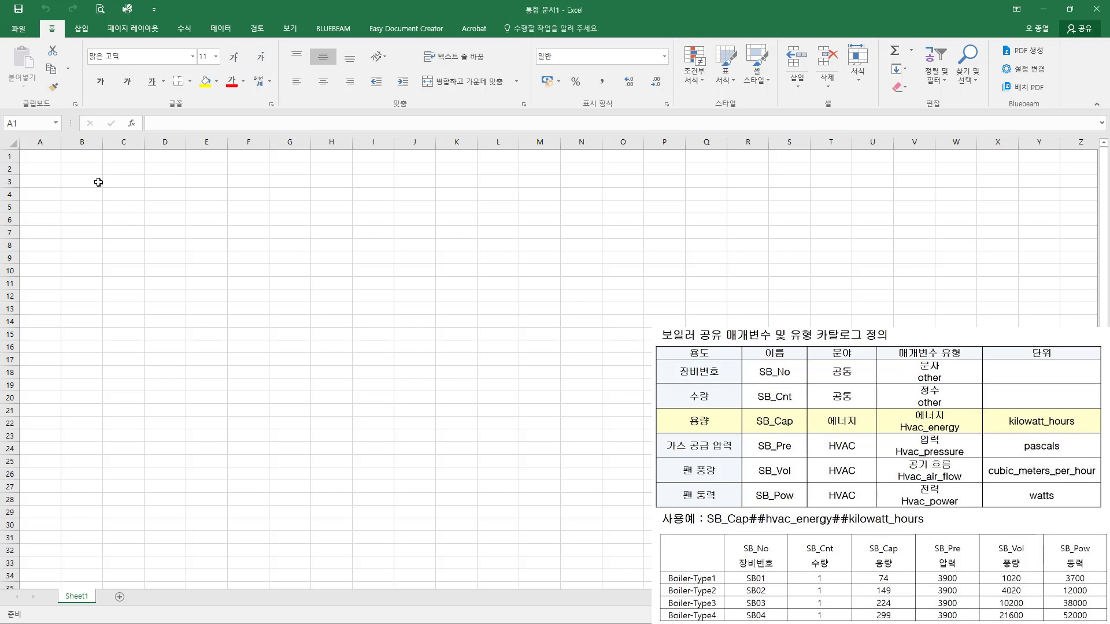
# Step: Switch to the blank Excel workbook and enter the header SB_No in cell B1, leaving A1 empty
pyautogui.click(53, 160)
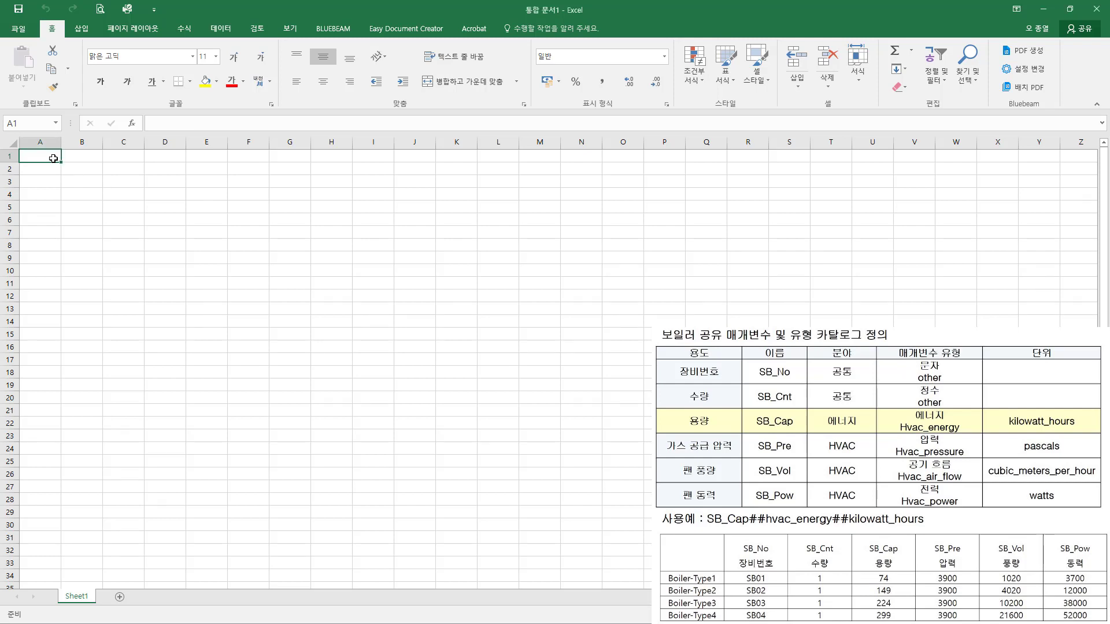
pyautogui.click(88, 157)
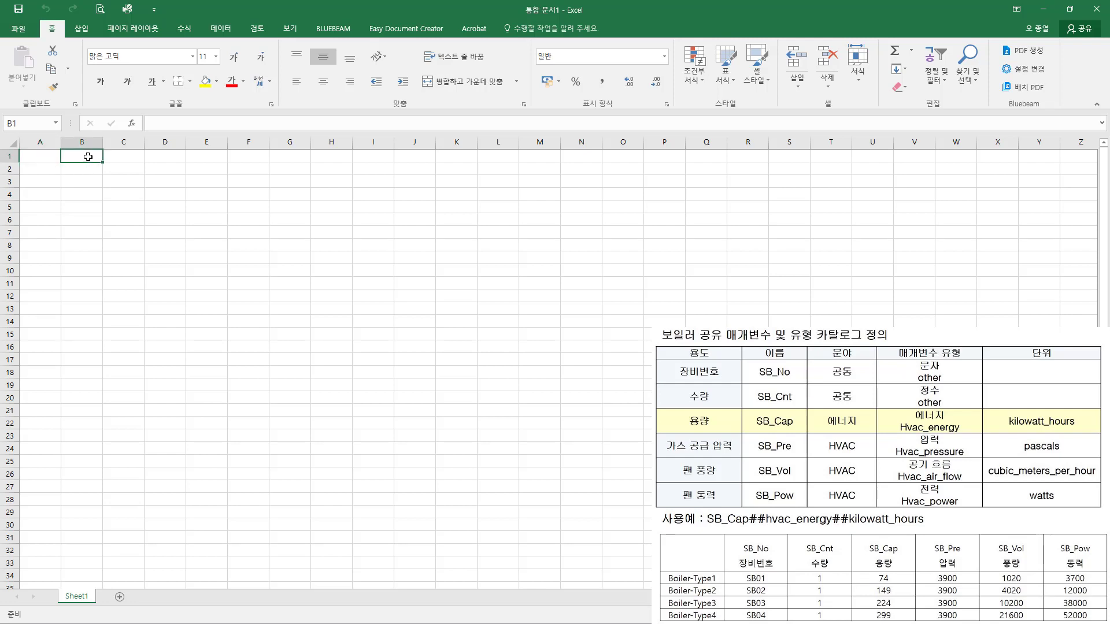
pyautogui.write('SB')
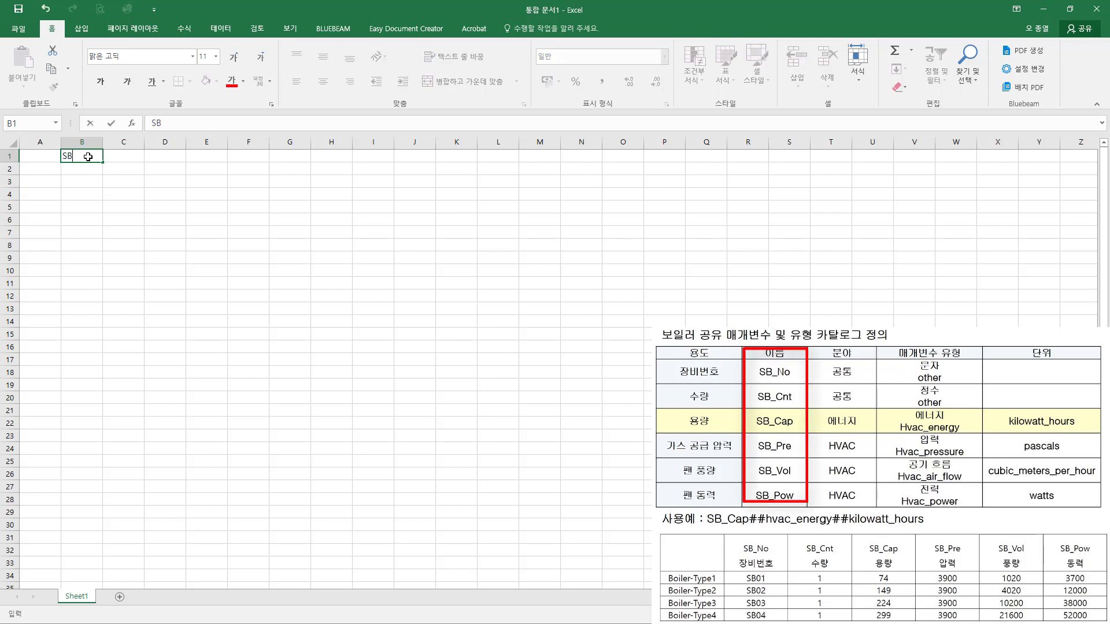
pyautogui.write('_No')
pyautogui.press('Return')
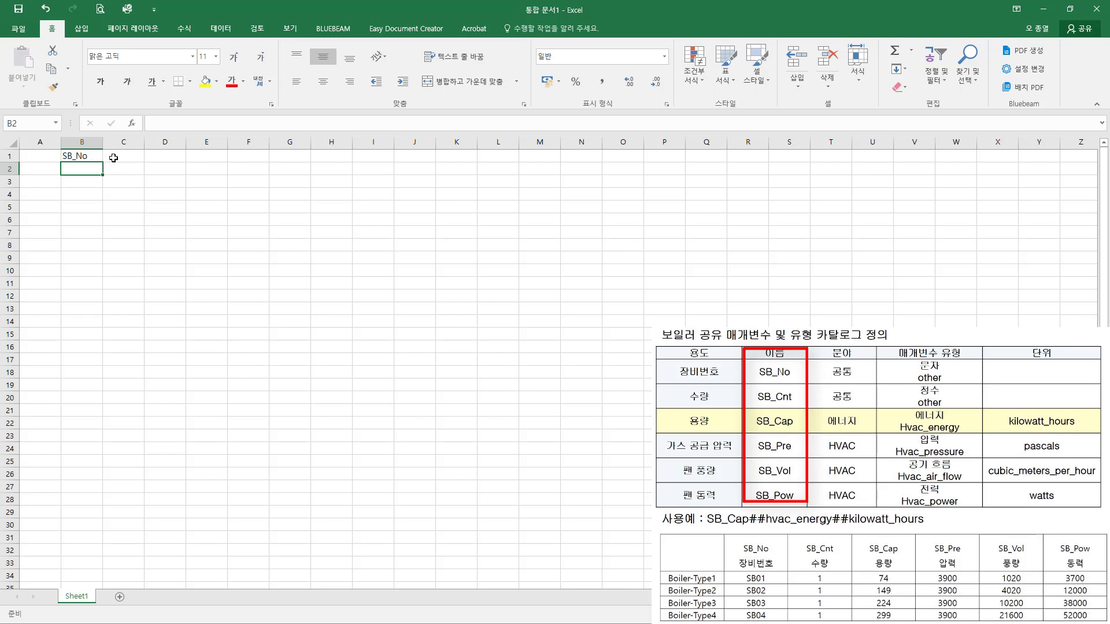
# Step: Enter the header SB_Cnt in cell C1 and SB_Cap in cell D1
pyautogui.click(116, 156)
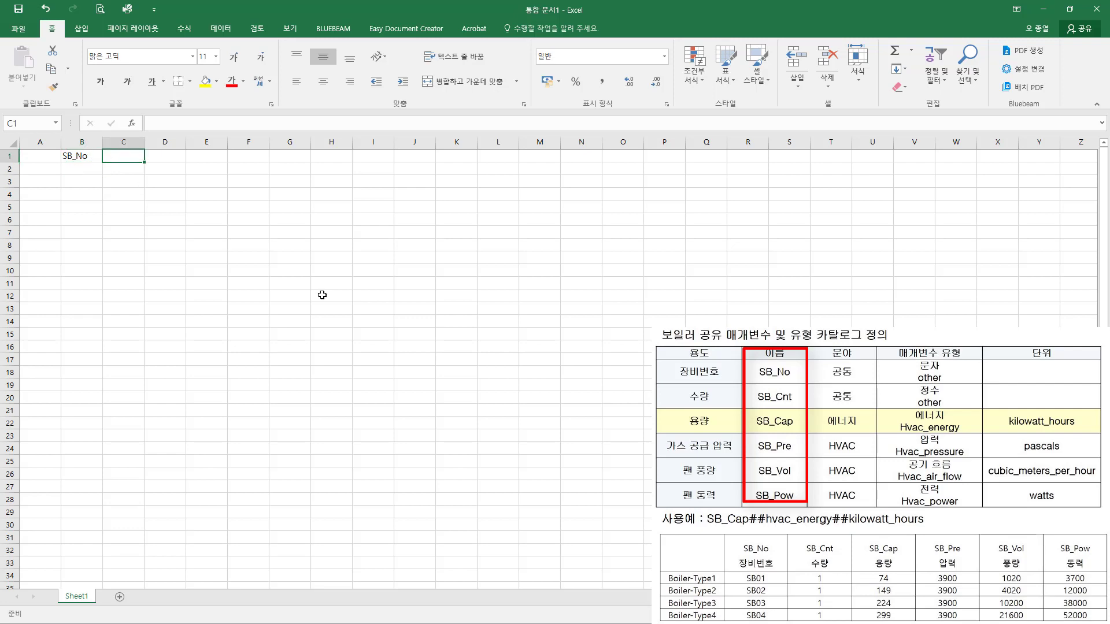
pyautogui.write('SB_')
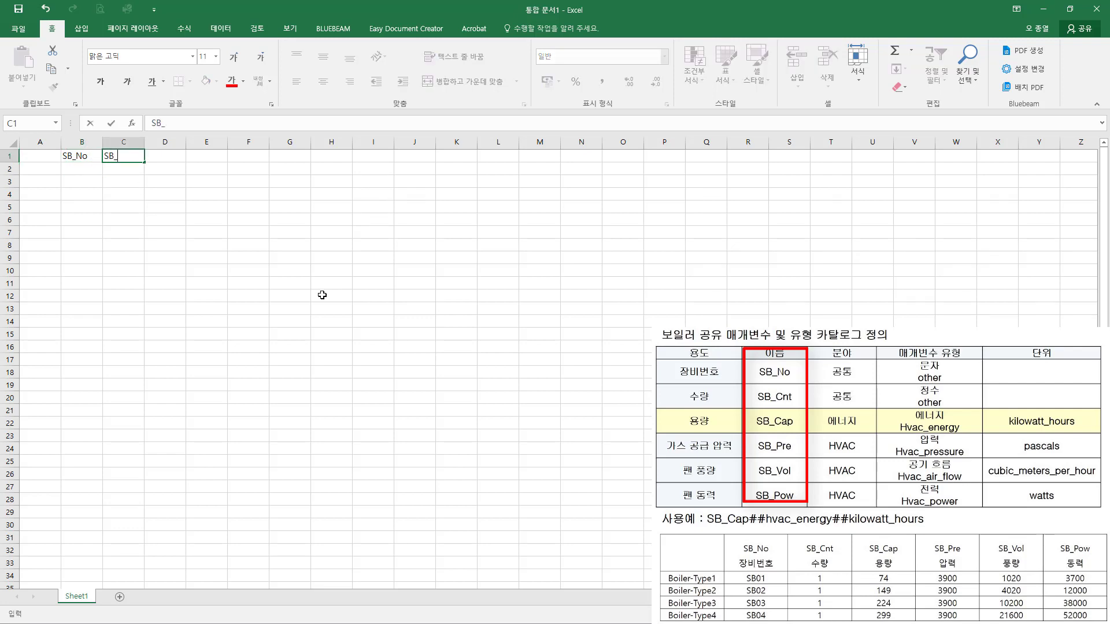
pyautogui.write('Cnt')
pyautogui.press('Tab')
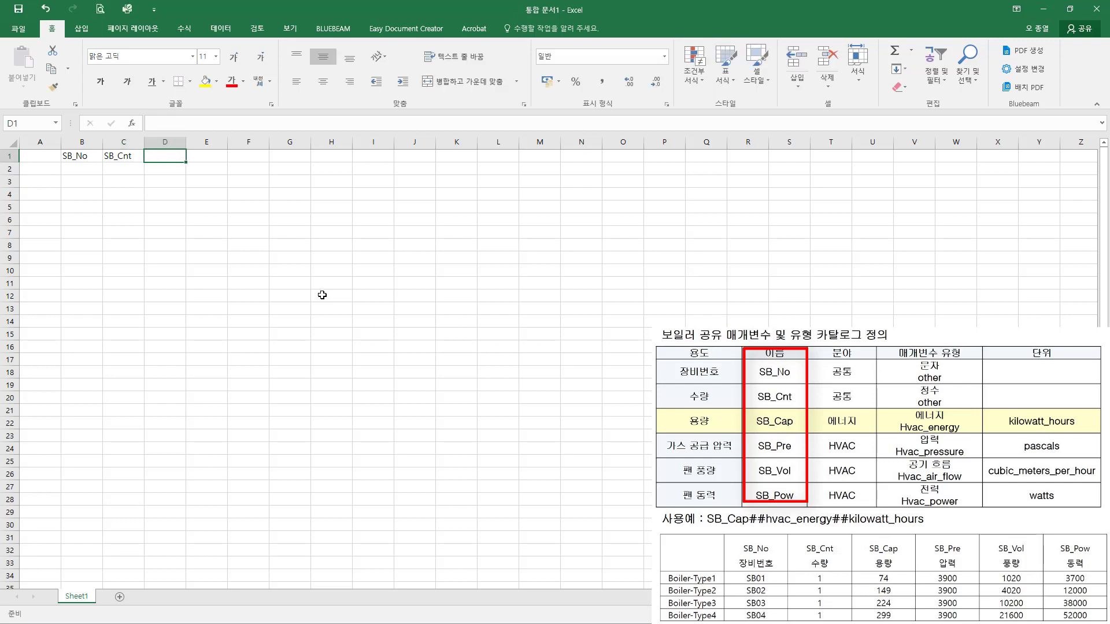
pyautogui.write('SB_')
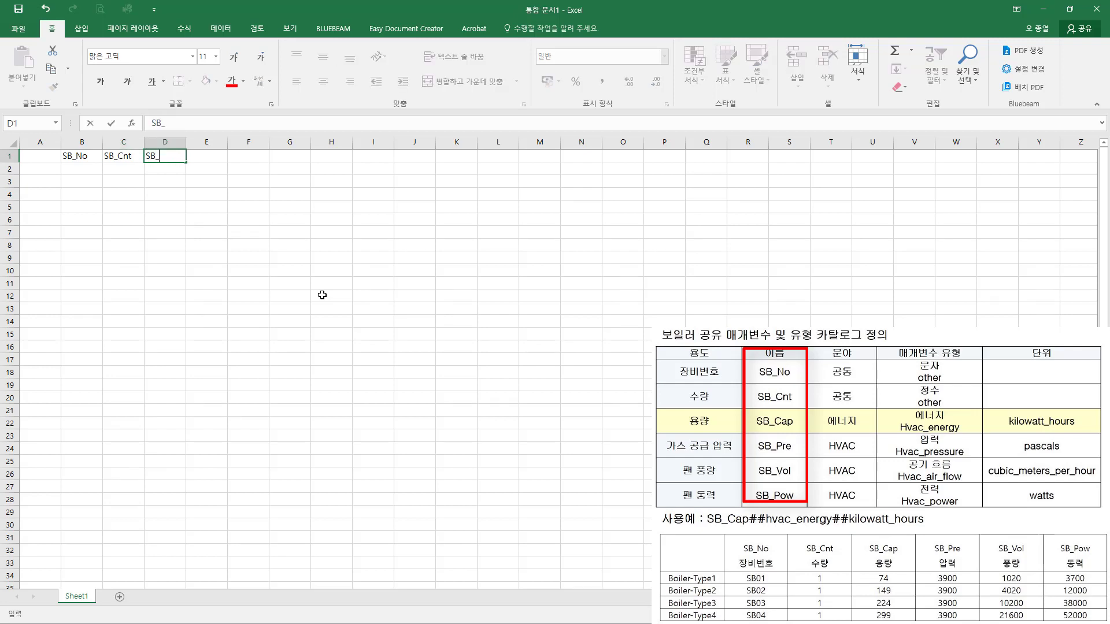
pyautogui.write('Cap')
pyautogui.press('Tab')
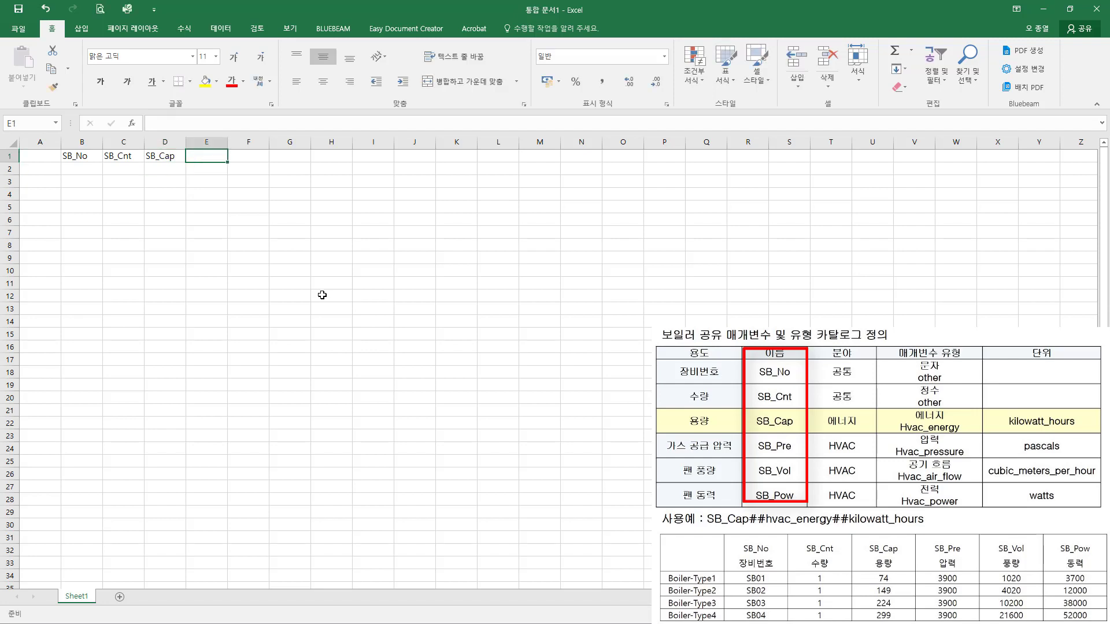
# Step: Enter the headers SB_Pre in E1, SB_Vol in F1 and SB_Pow in G1
pyautogui.write('SB')
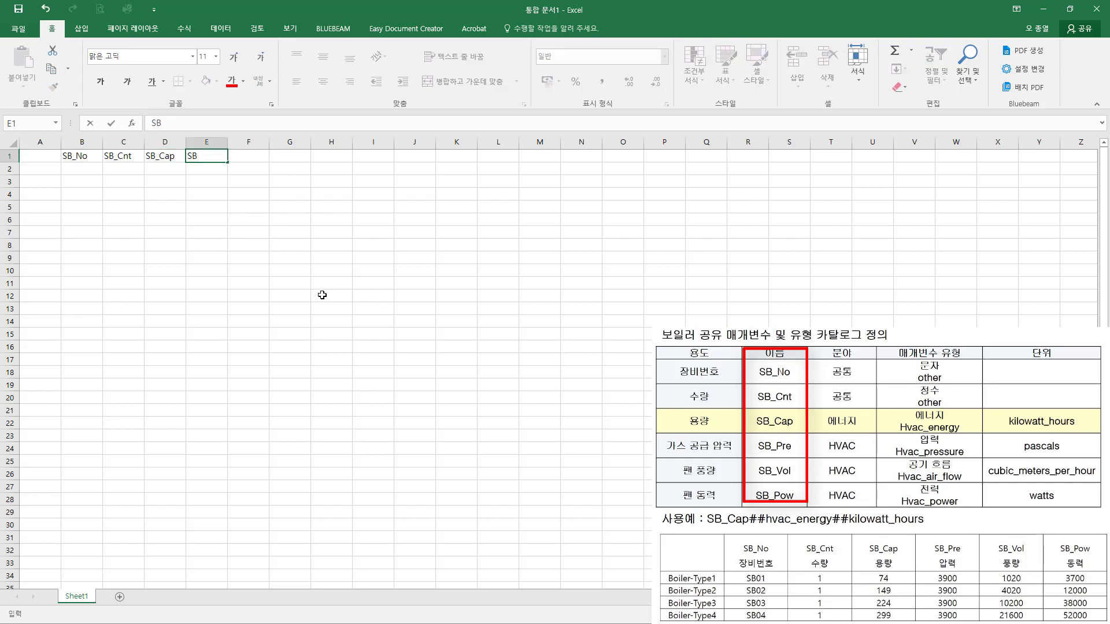
pyautogui.write('_Pre')
pyautogui.press('Tab')
pyautogui.write('SB_V')
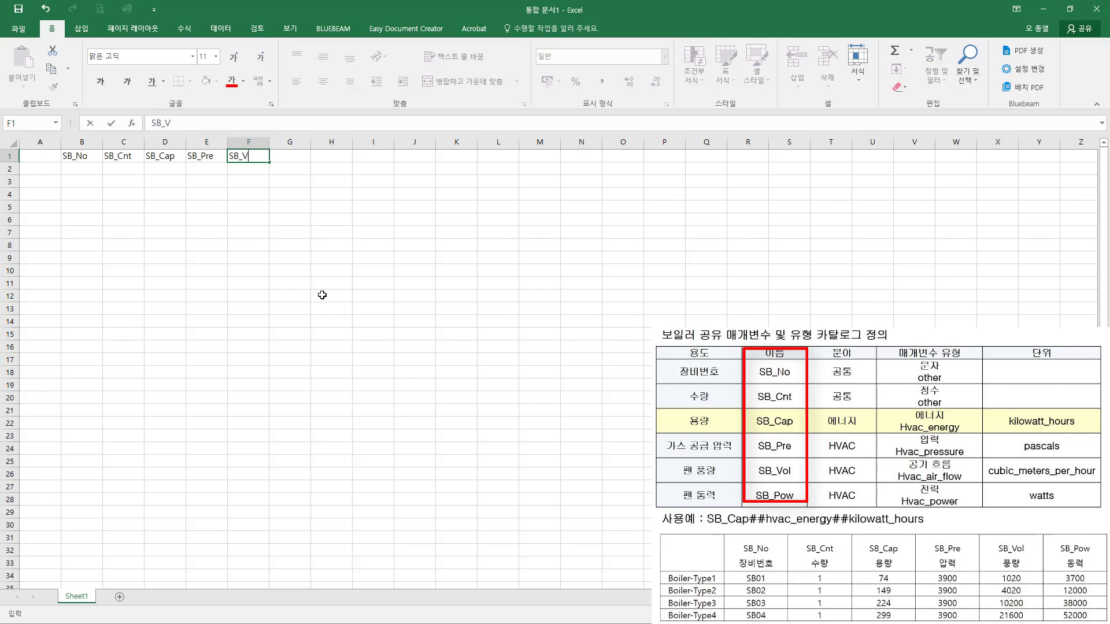
pyautogui.write('ol')
pyautogui.press('Tab')
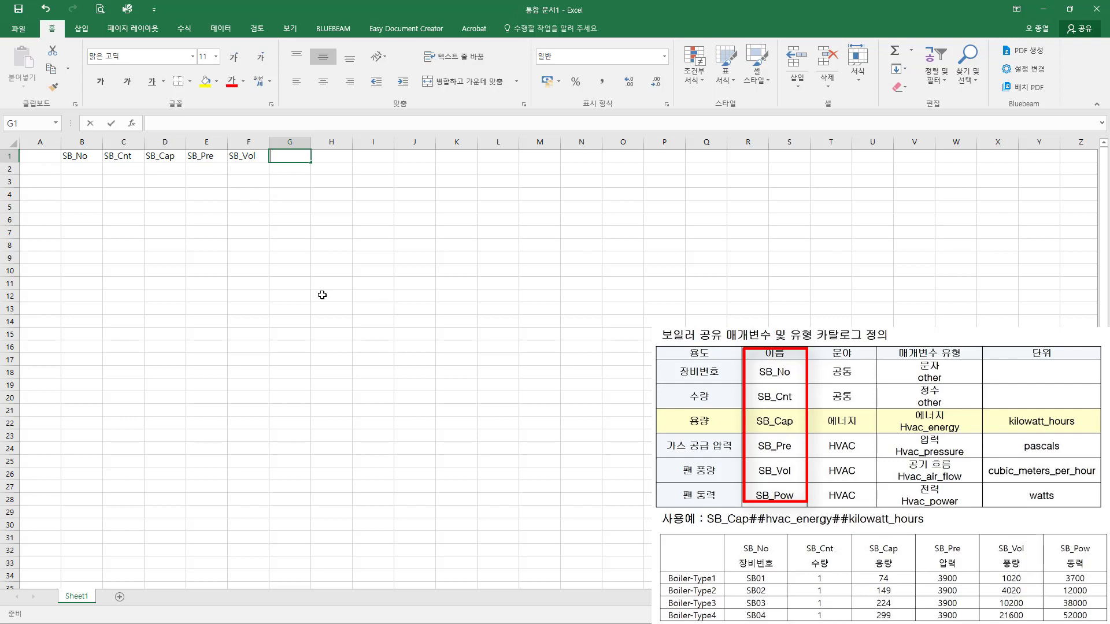
pyautogui.write('SB_')
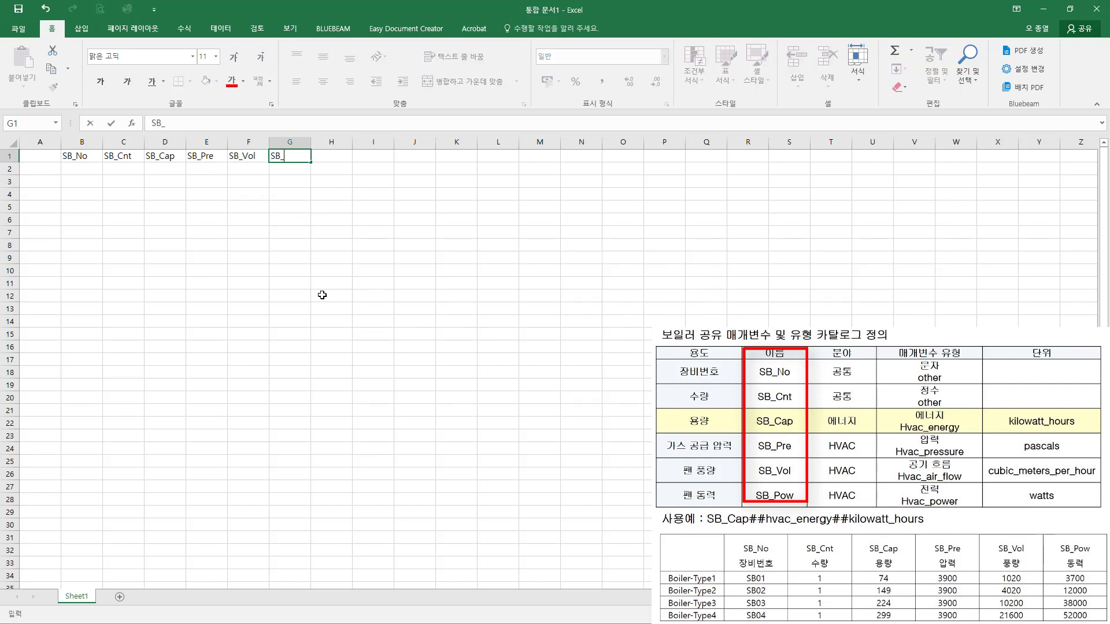
pyautogui.write('Pow')
pyautogui.press('Return')
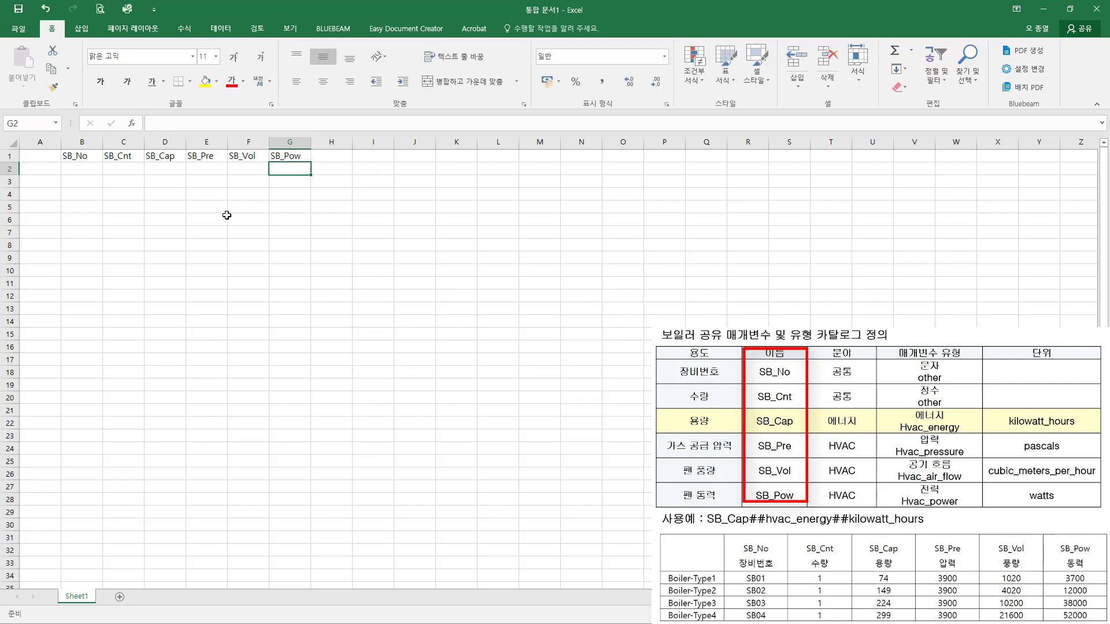
# Step: Widen columns B to G and extend the header in B1 to SB_No##other##
pyautogui.moveTo(95, 159); pyautogui.dragTo(278, 153)
pyautogui.click(205, 206)
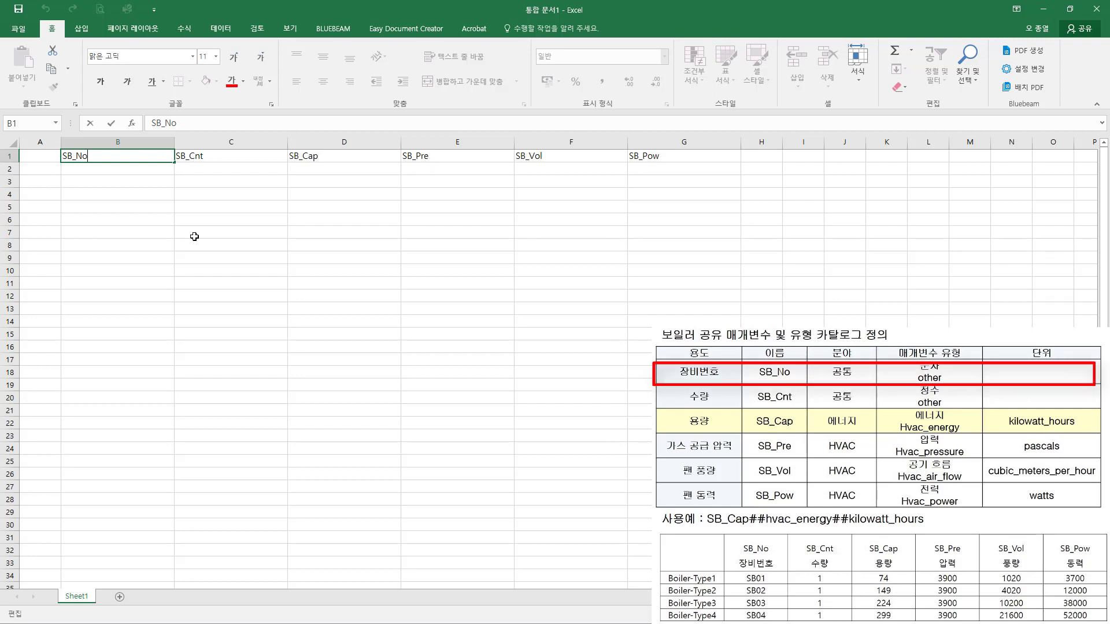
pyautogui.write('##other##')
pyautogui.press('Return')
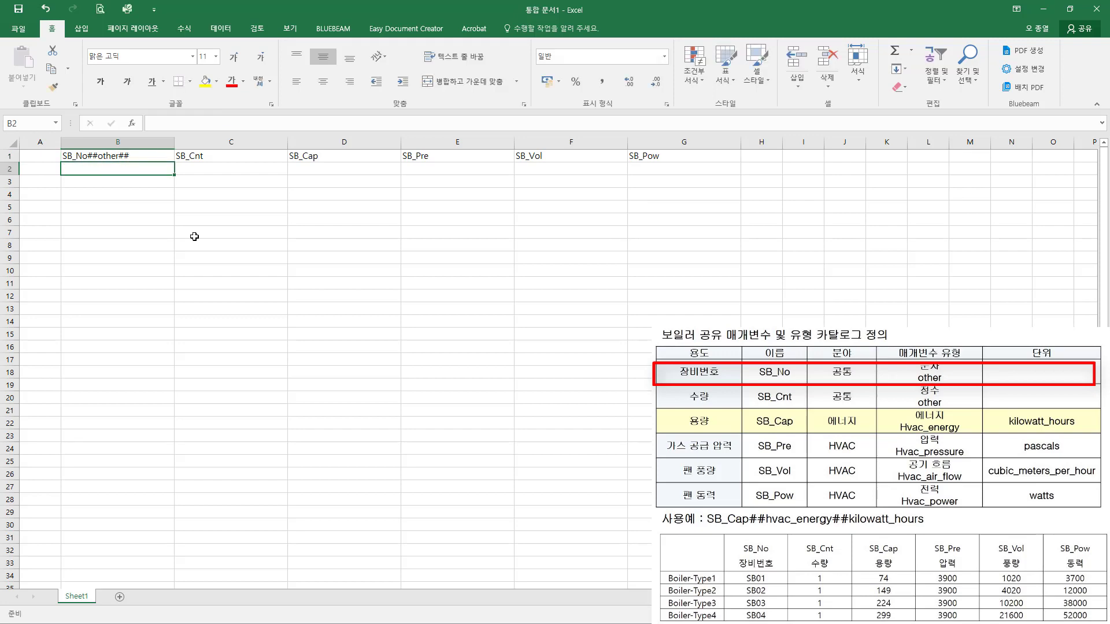
# Step: Extend the header in cell C1 to SB_Cnt##other##
pyautogui.press('Up')
pyautogui.press('Right')
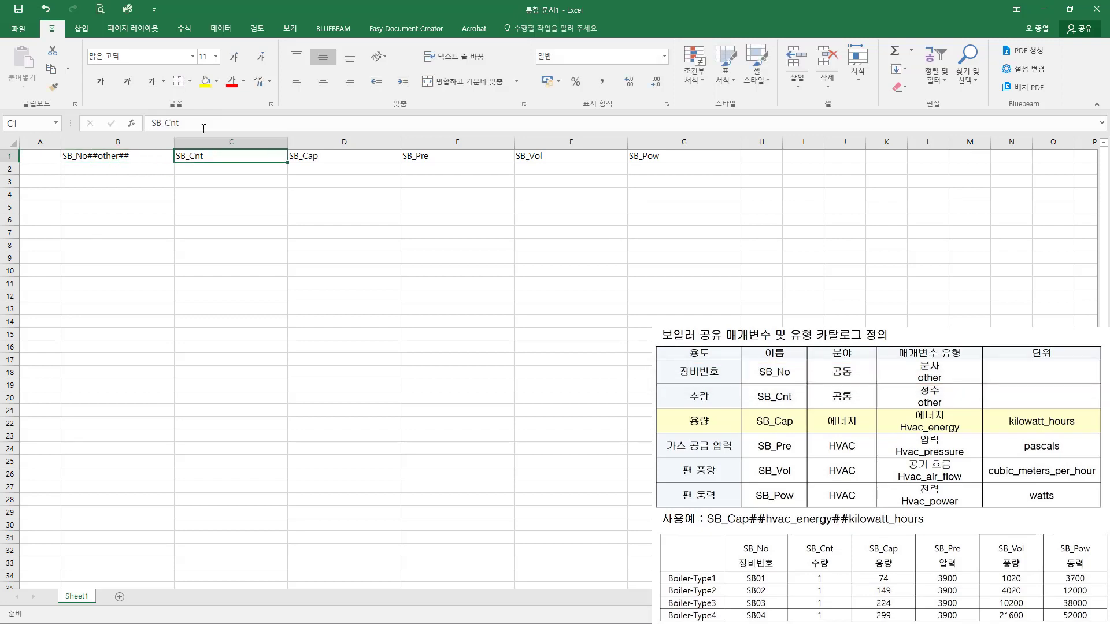
pyautogui.click(203, 127)
pyautogui.write('##')
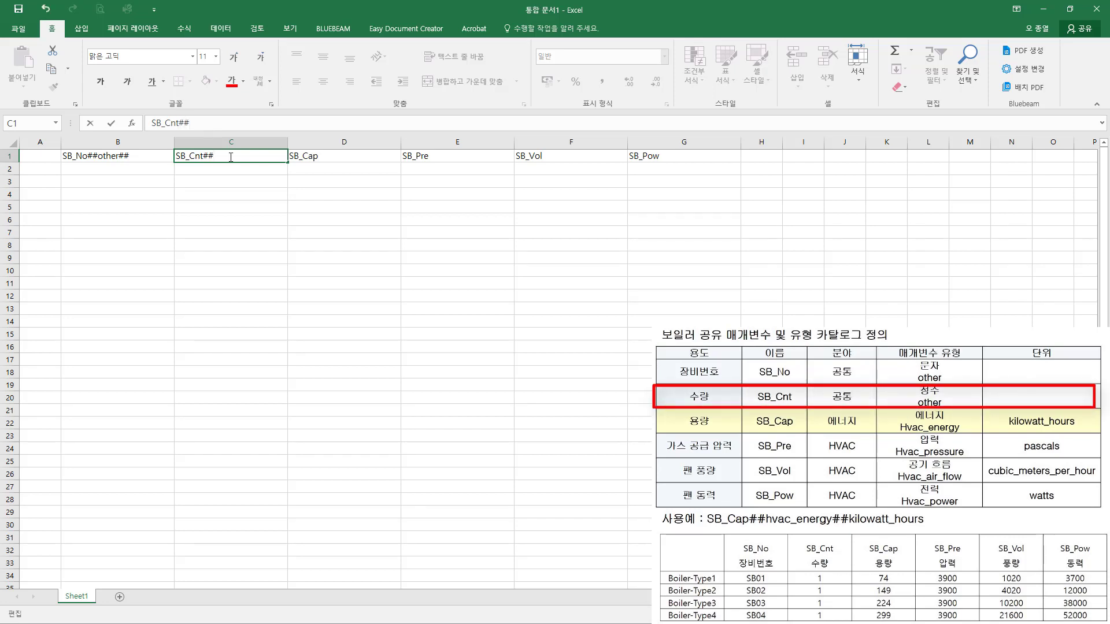
pyautogui.write('other##')
pyautogui.press('Return')
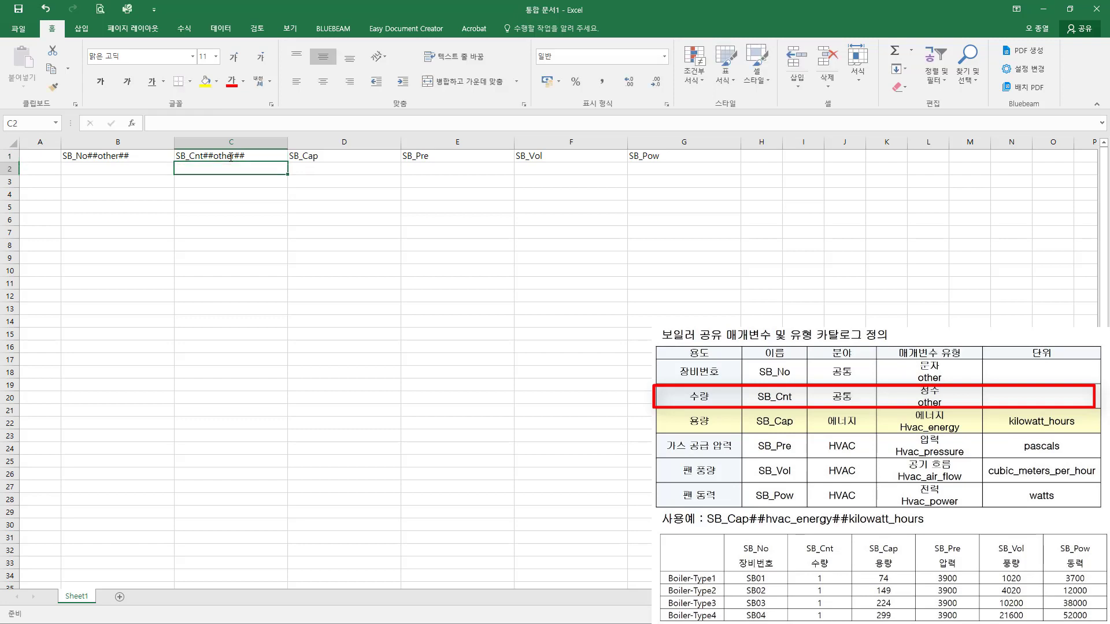
# Step: Extend the header in D1 to SB_Cap##hvac_energy##kilowatt_hours and fit column D to its content
pyautogui.doubleClick(336, 157)
pyautogui.write('##')
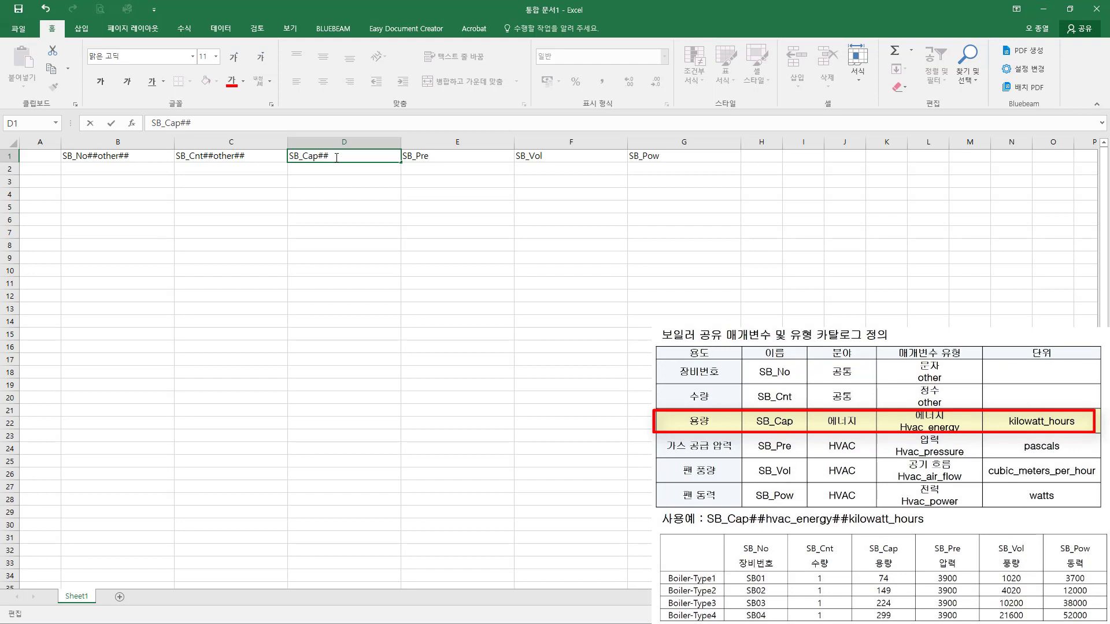
pyautogui.write('hvac_energy##kilowatt_')
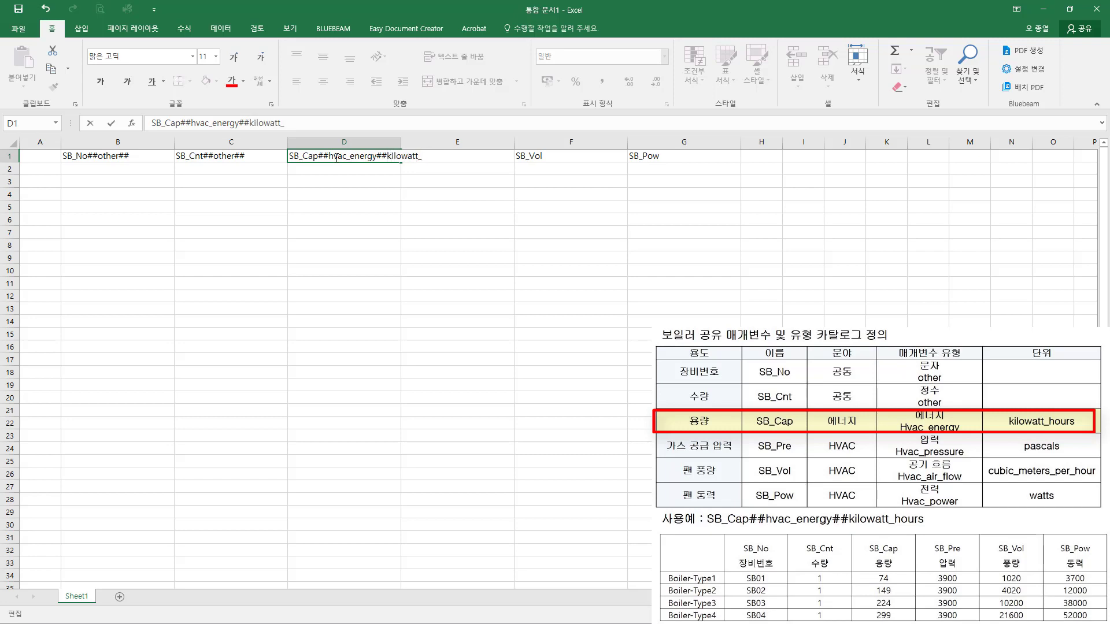
pyautogui.write('hours')
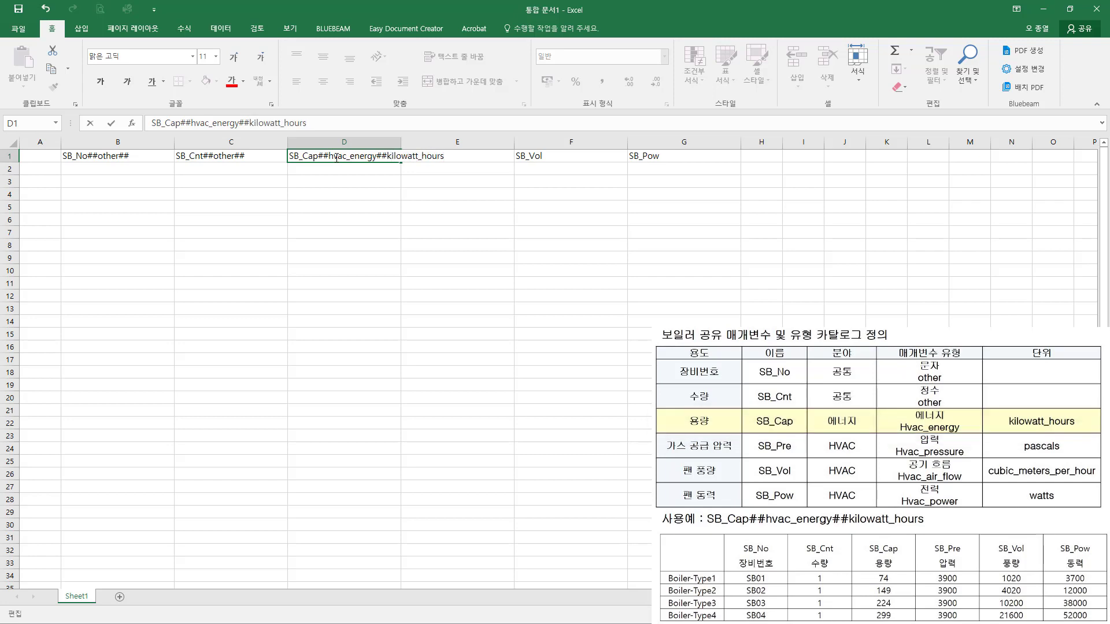
pyautogui.press('Return')
pyautogui.doubleClick(401, 142)
# Step: Extend the header in cell E1 to SB_Pre##hvac_pressure##Pascals and widen column E to fit it
pyautogui.click(500, 157)
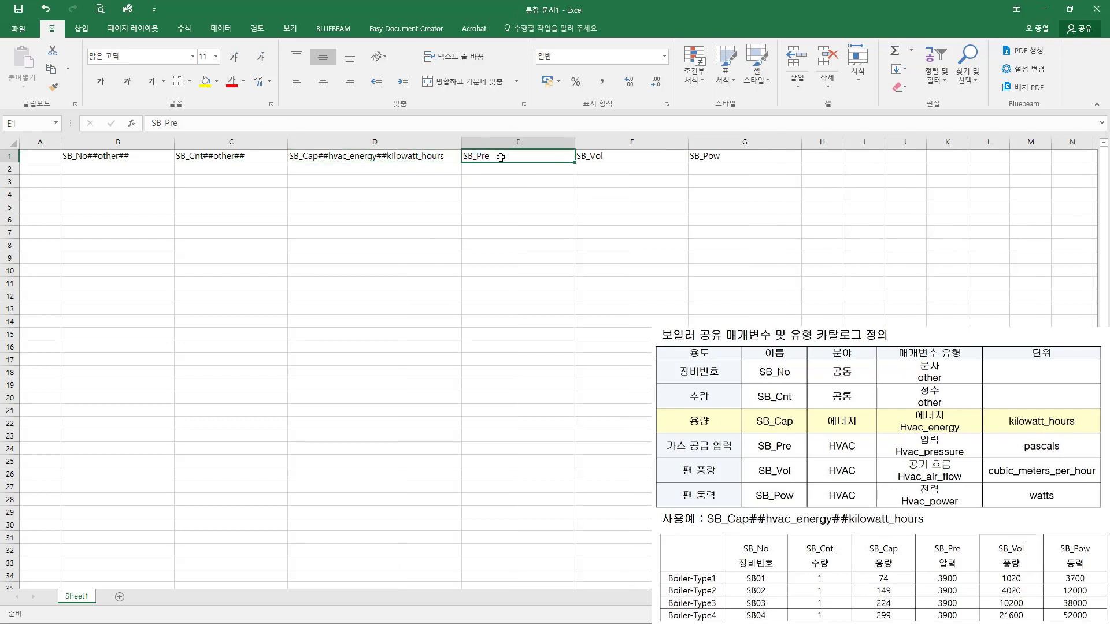
pyautogui.doubleClick(500, 157)
pyautogui.write('##')
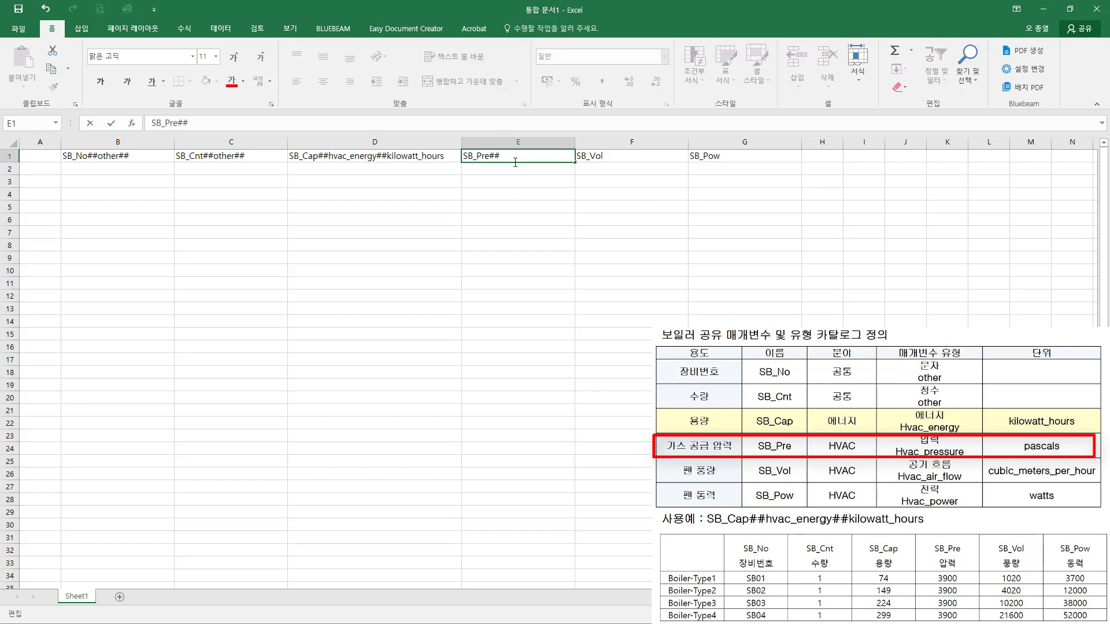
pyautogui.write('hvac_p')
pyautogui.write('ressure##Pascals')
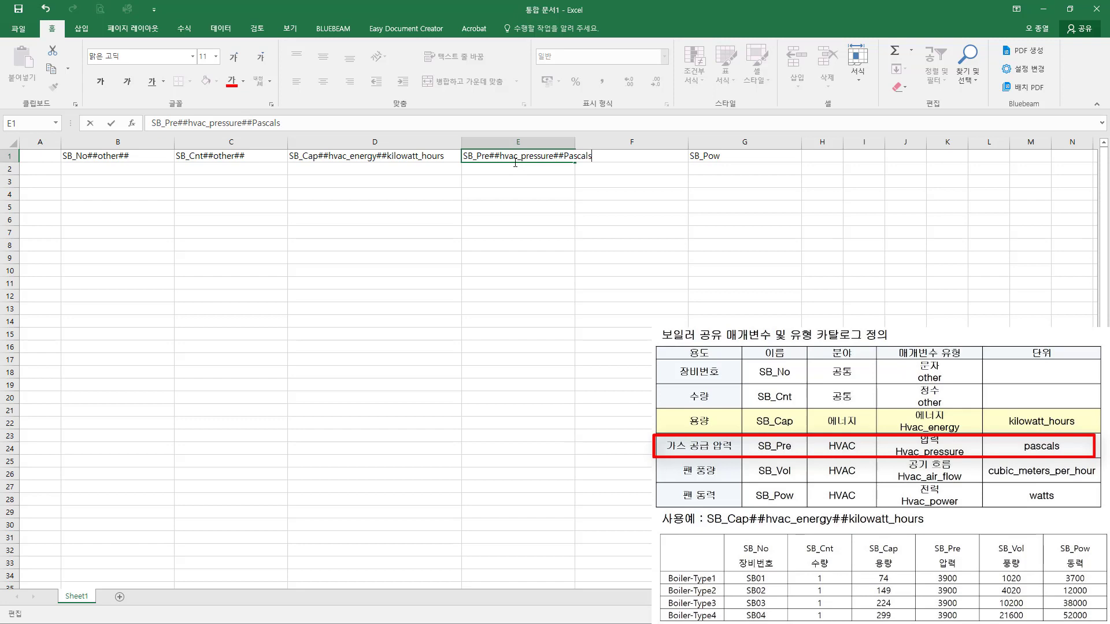
pyautogui.press('Return')
pyautogui.moveTo(574, 144); pyautogui.dragTo(607, 239)
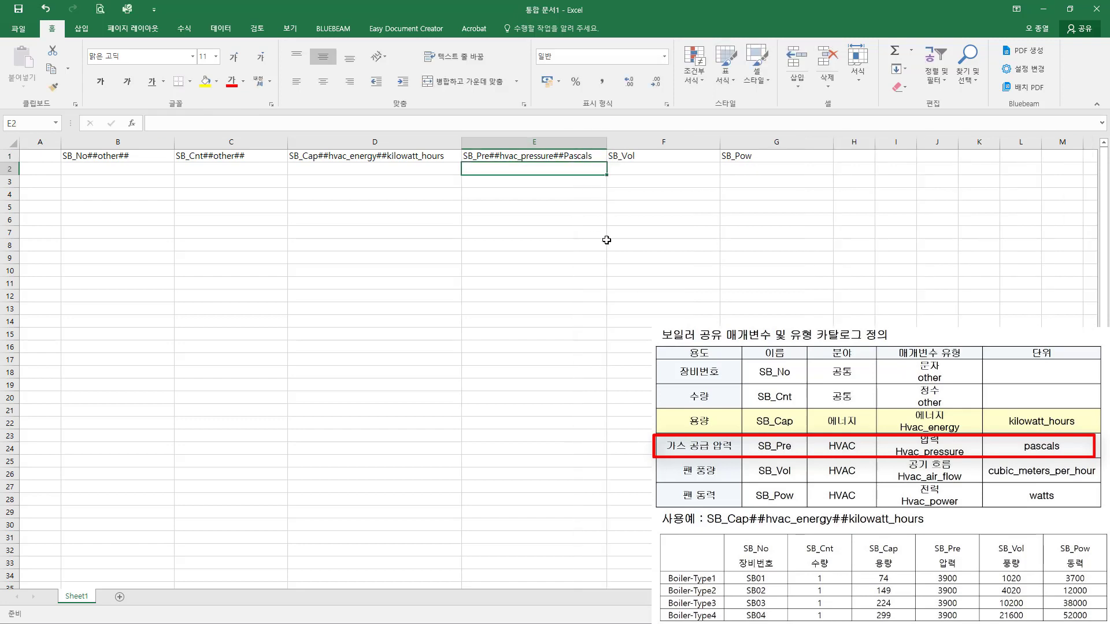
# Step: Extend the header in F1 to SB_Vol##hvac_air_flow##cubic_meters_per_hour and fit column F to its content
pyautogui.click(678, 217)
pyautogui.doubleClick(649, 156)
pyautogui.write('##')
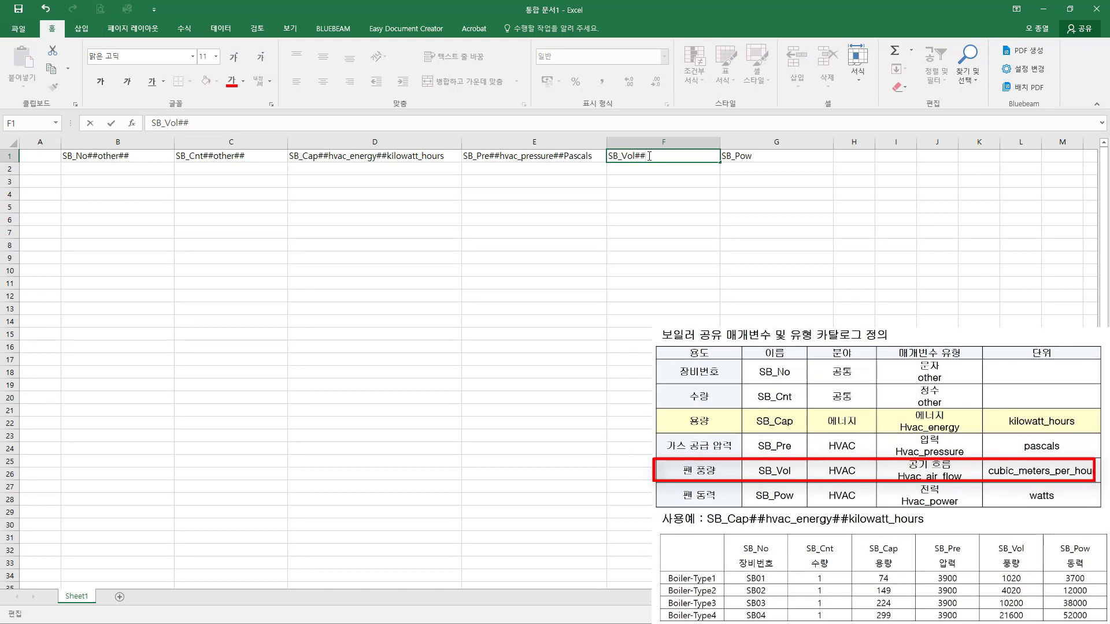
pyautogui.write('hvac_air_flow##cubic')
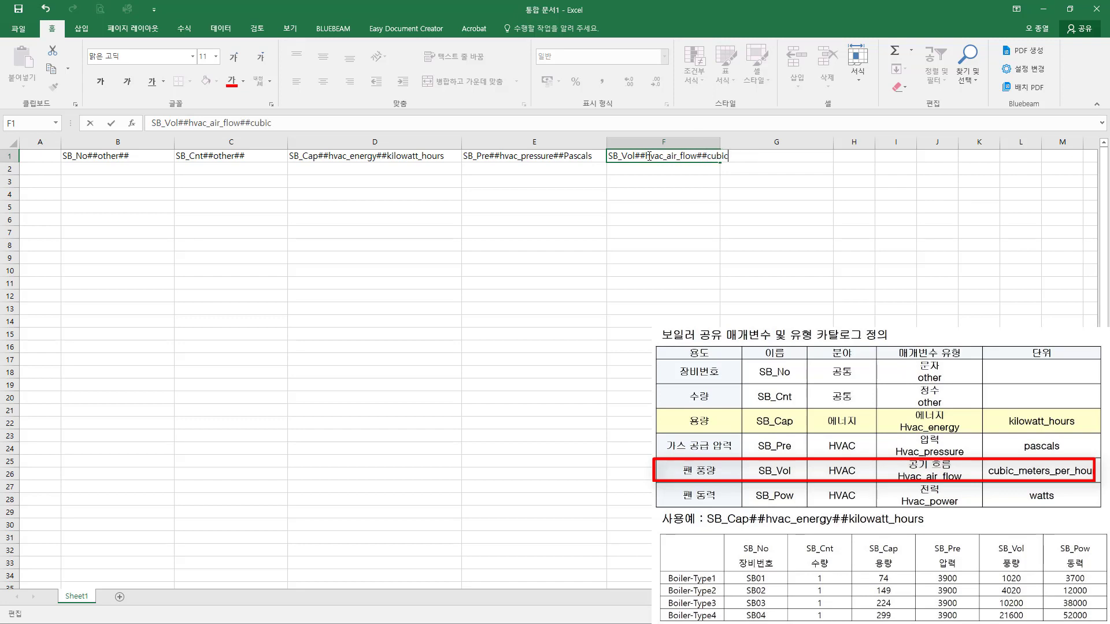
pyautogui.write('_meters_per_hour')
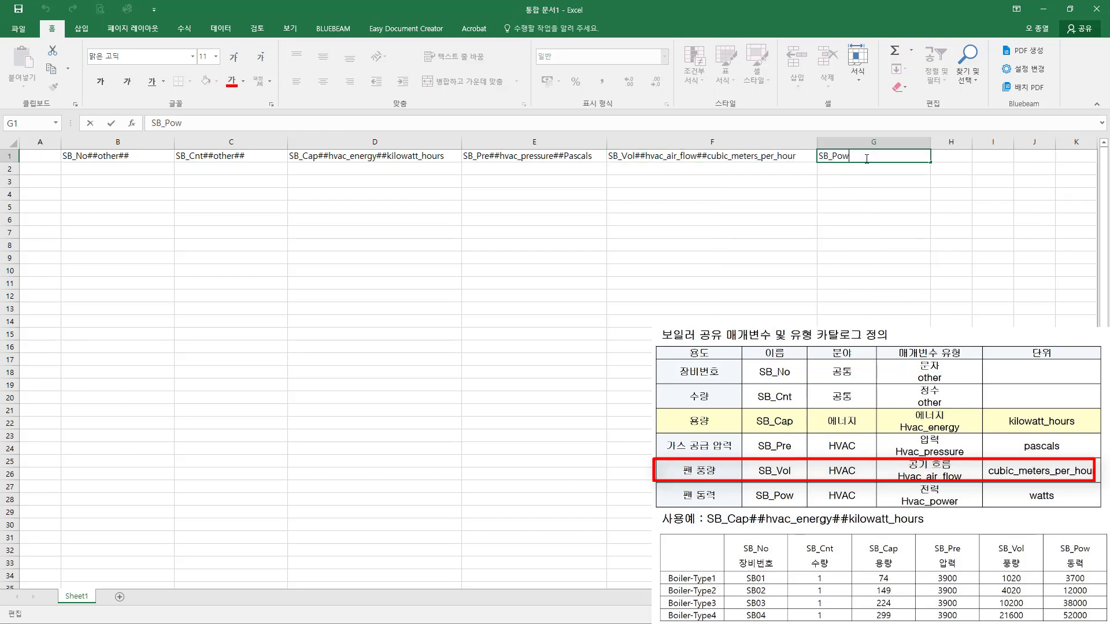
# Step: Extend the header in cell G1 to SB_Pow##hvac_power##watts
pyautogui.write('##')
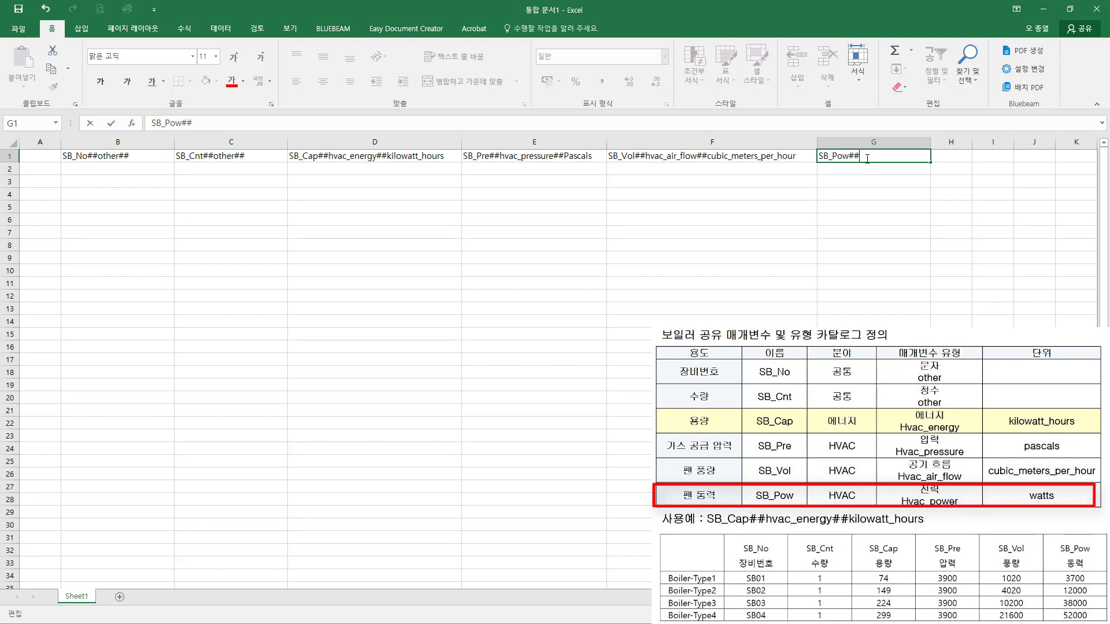
pyautogui.write('hvac_power##watts')
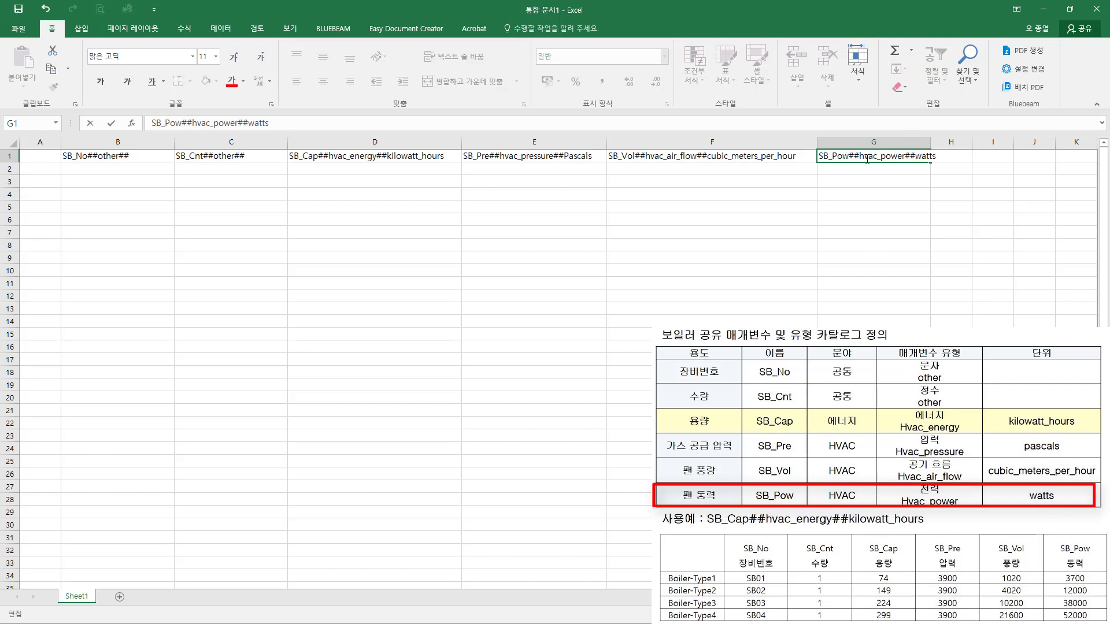
pyautogui.click(43, 157)
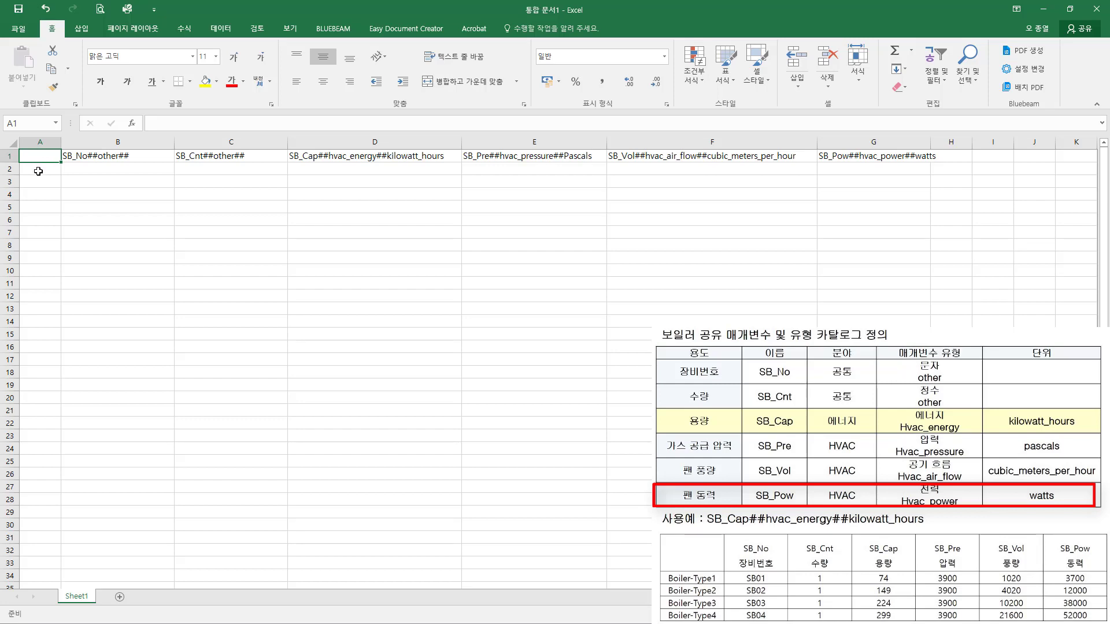
# Step: Fill A2:A5 with the type names Boiler_Type1 to Boiler_Type4 and widen column A to fit them
pyautogui.click(38, 170)
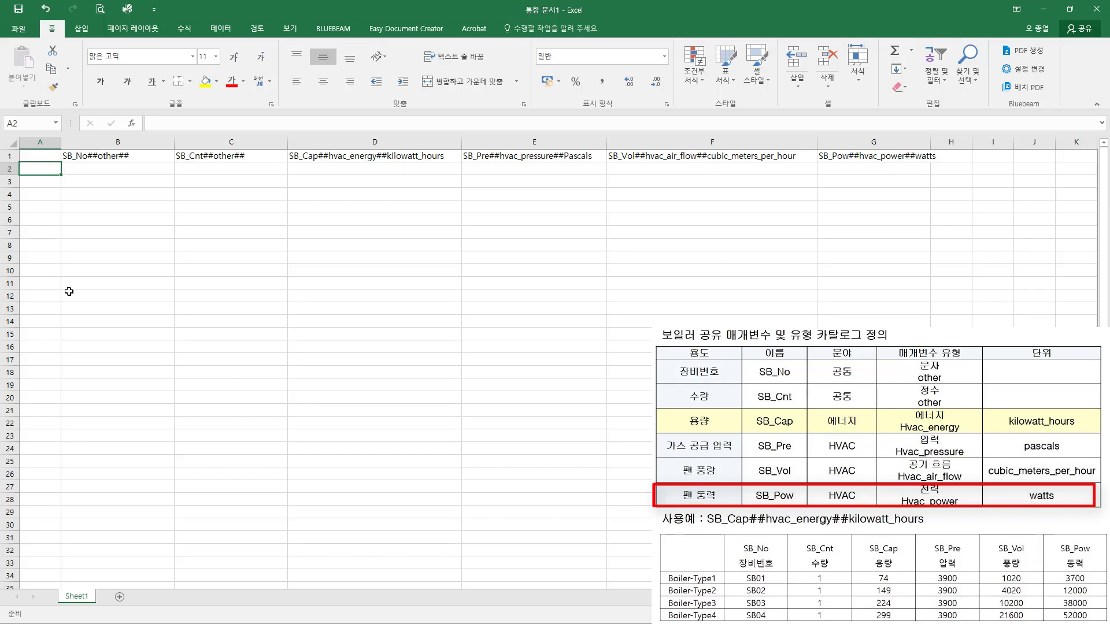
pyautogui.write('Boile')
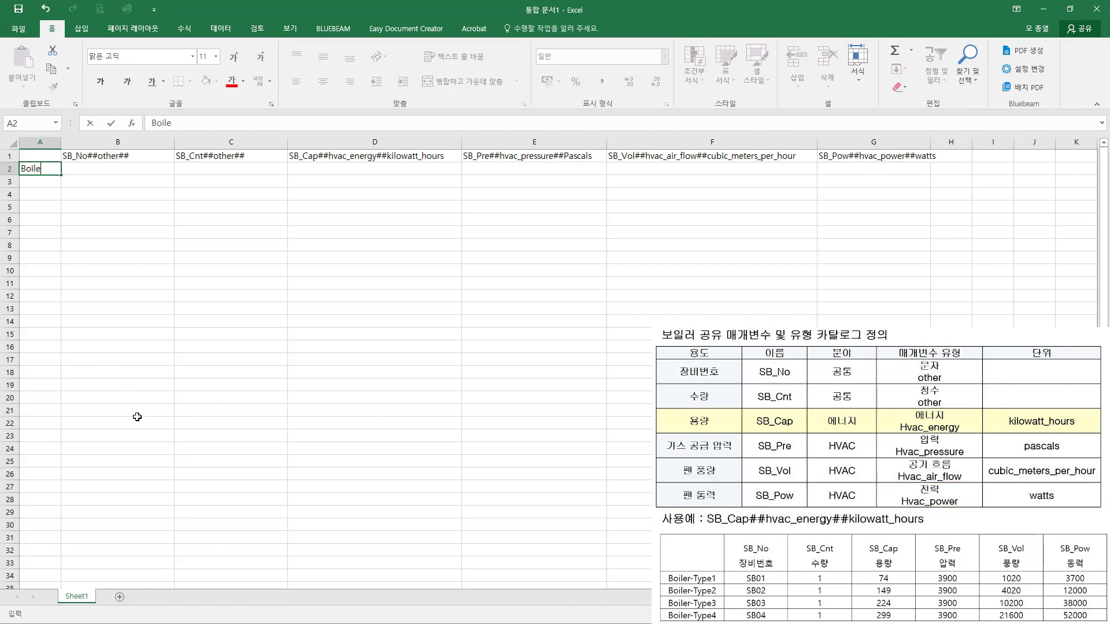
pyautogui.write('r_Type1')
pyautogui.press('Return')
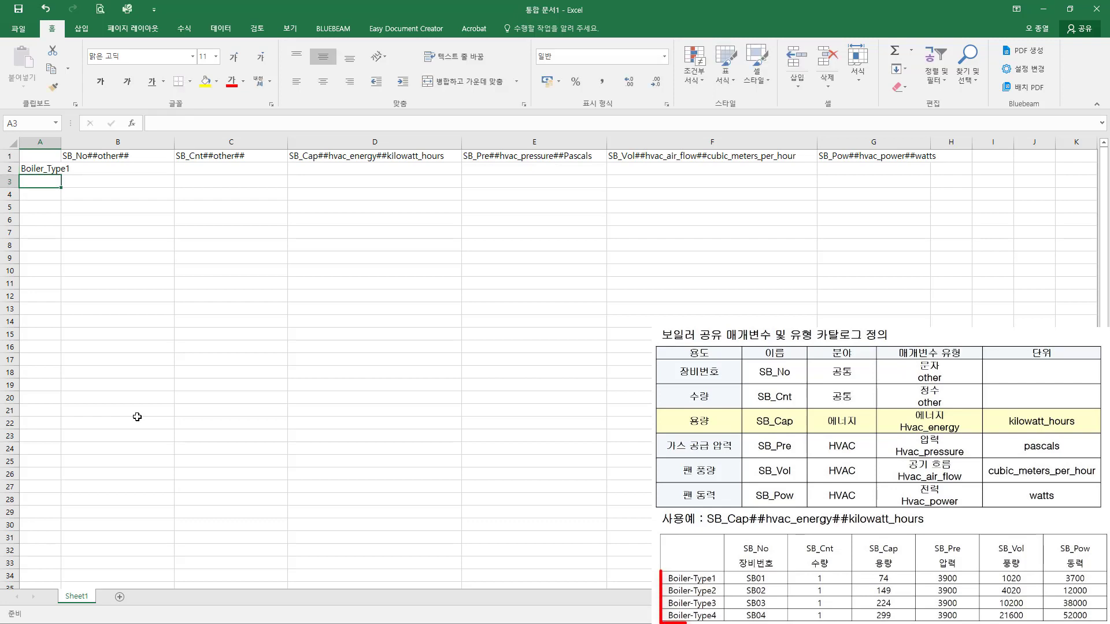
pyautogui.moveTo(62, 140); pyautogui.dragTo(77, 213)
pyautogui.click(57, 169)
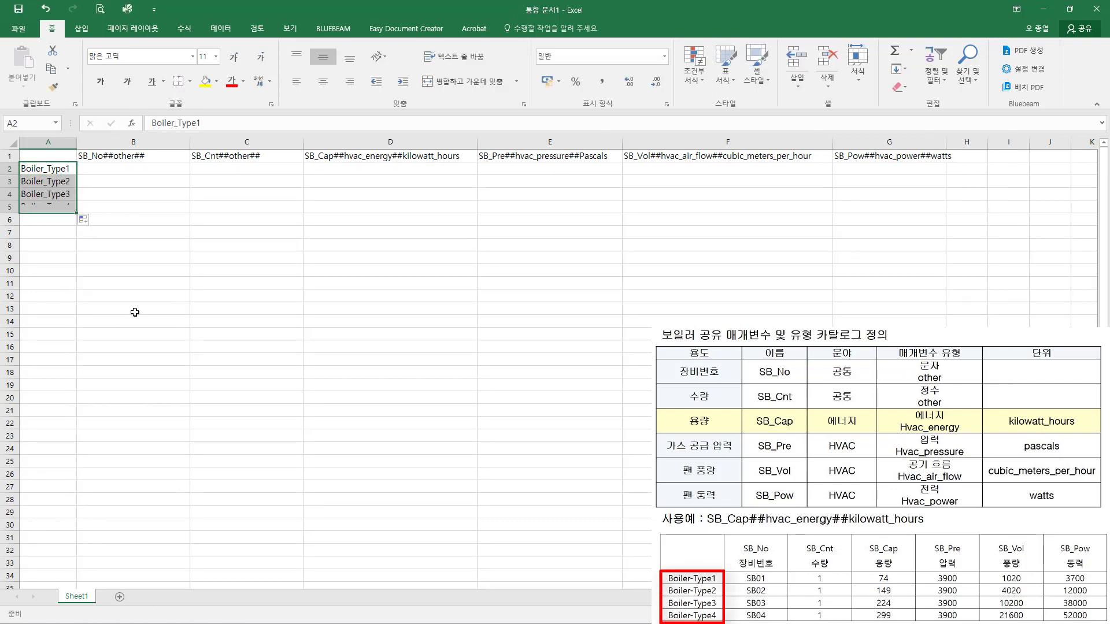
# Step: Enter SB01 in B2 and fill the series down to SB04 in B5
pyautogui.click(133, 191)
pyautogui.click(121, 170)
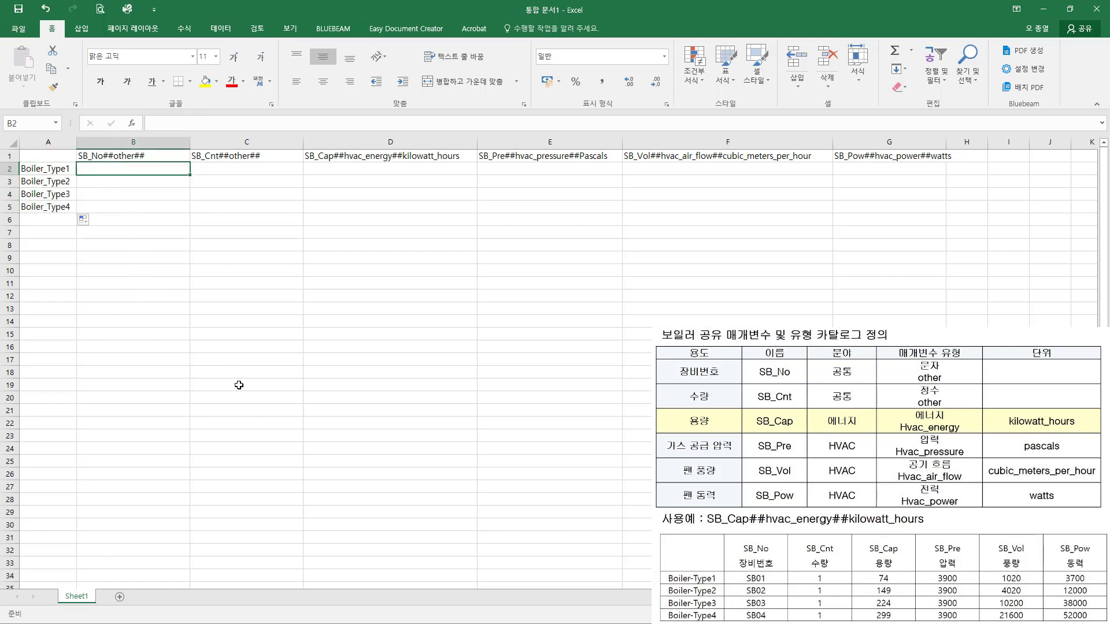
pyautogui.write('SB')
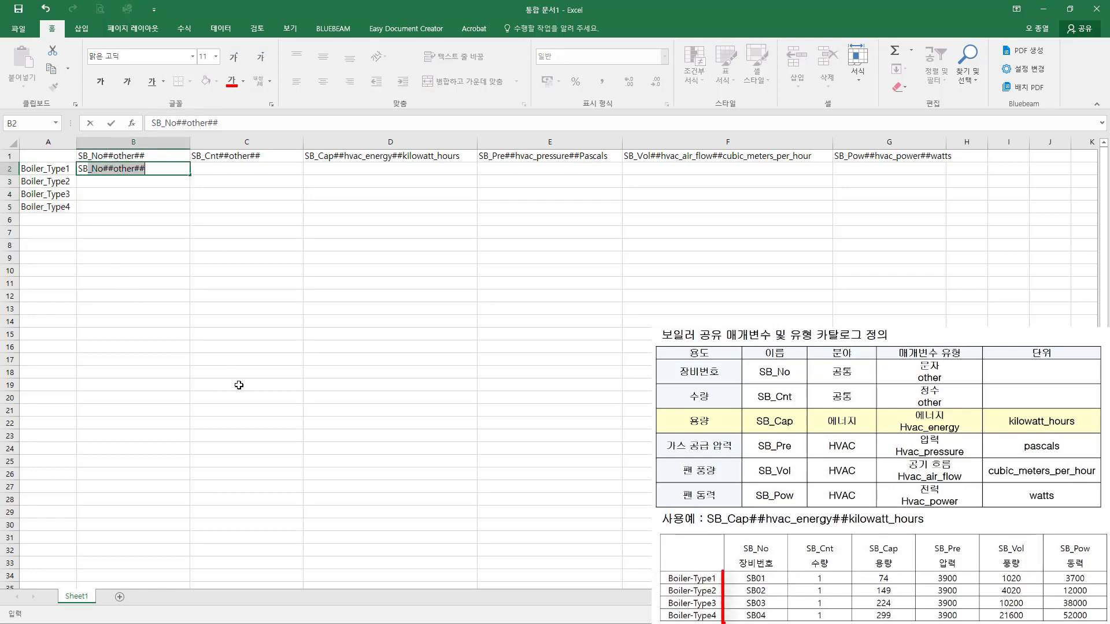
pyautogui.write('01')
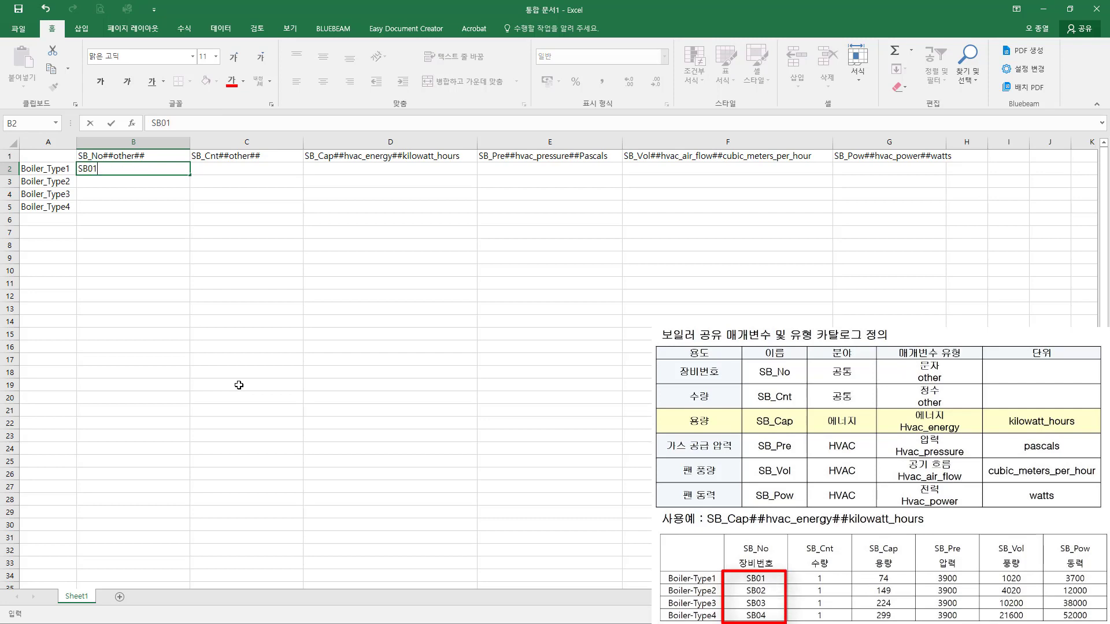
pyautogui.press('Return')
pyautogui.click(104, 170)
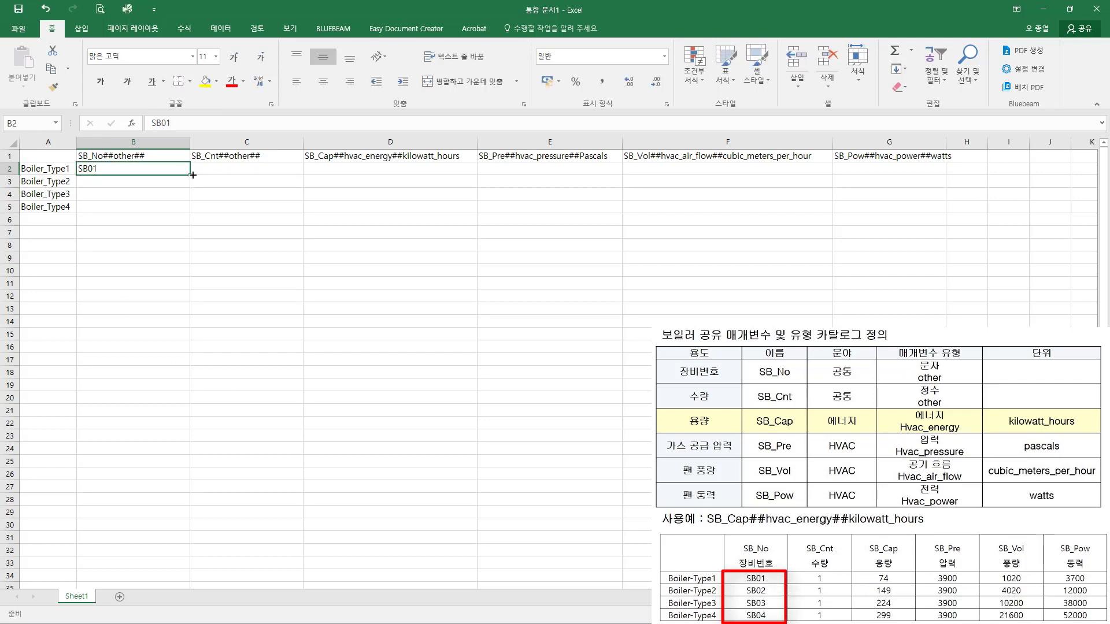
pyautogui.moveTo(191, 175); pyautogui.dragTo(196, 212)
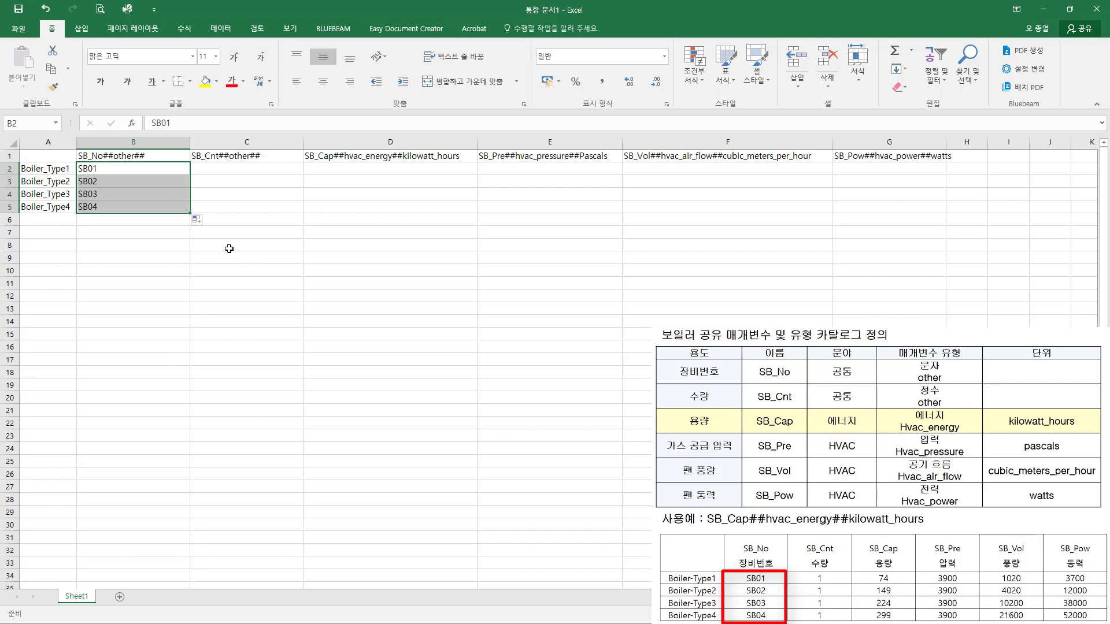
# Step: Enter the quantity 1 for all four boiler types in C2:C5
pyautogui.click(245, 169)
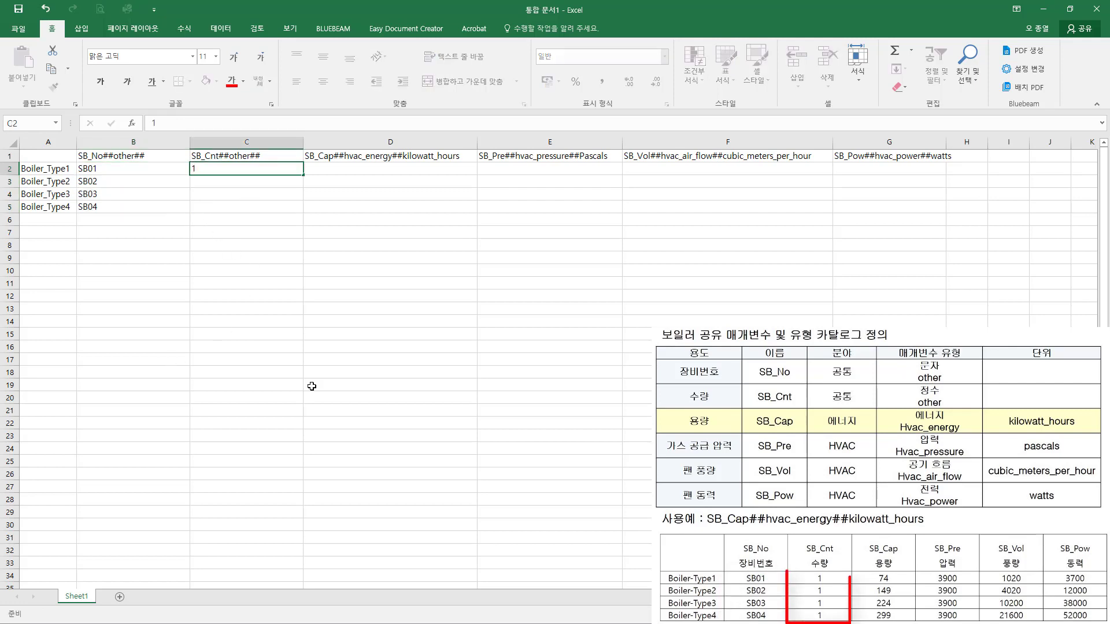
pyautogui.write('1')
pyautogui.press('Return')
pyautogui.write('1')
pyautogui.press('Return')
pyautogui.write('1')
pyautogui.press('Return')
pyautogui.write('1')
pyautogui.press('Return')
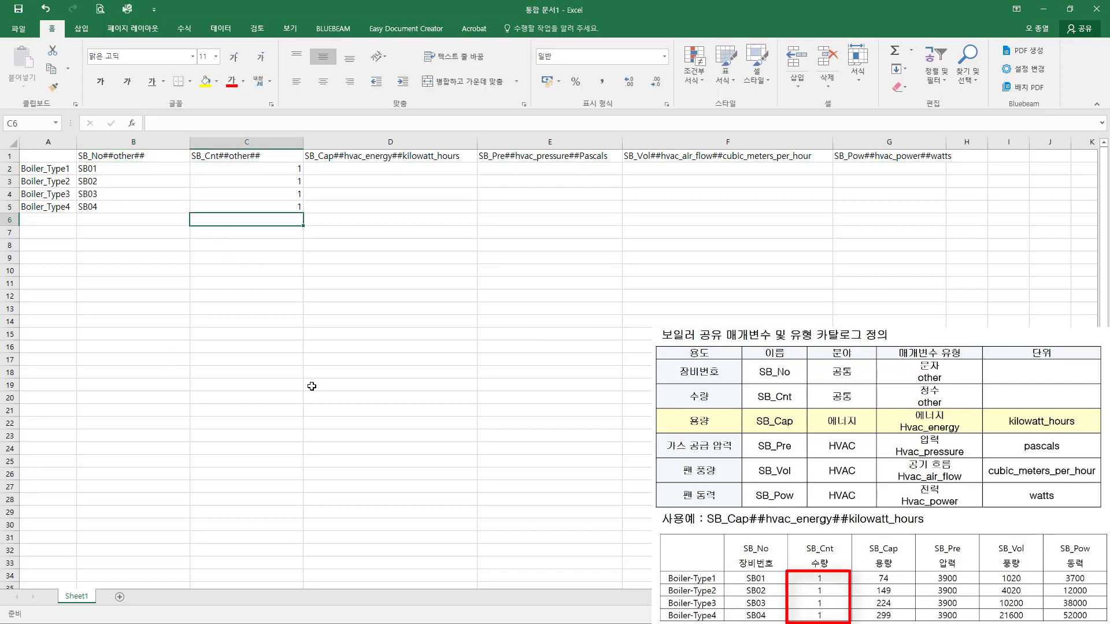
# Step: Enter the SB_Cap capacities 74, 149, 224 and 299 in D2:D5
pyautogui.click(367, 172)
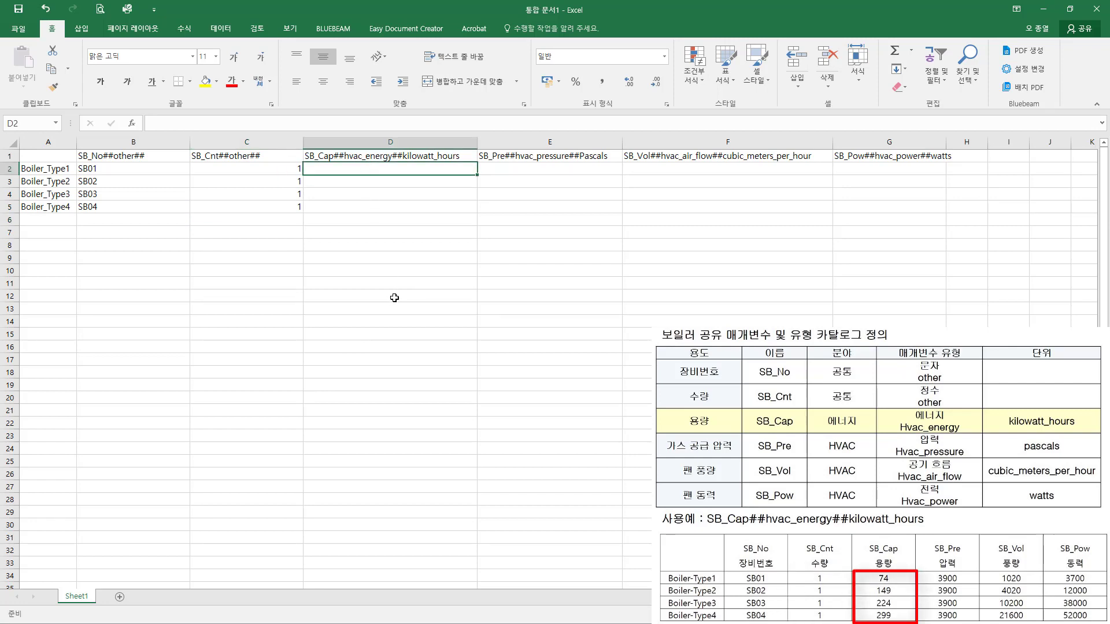
pyautogui.write('74')
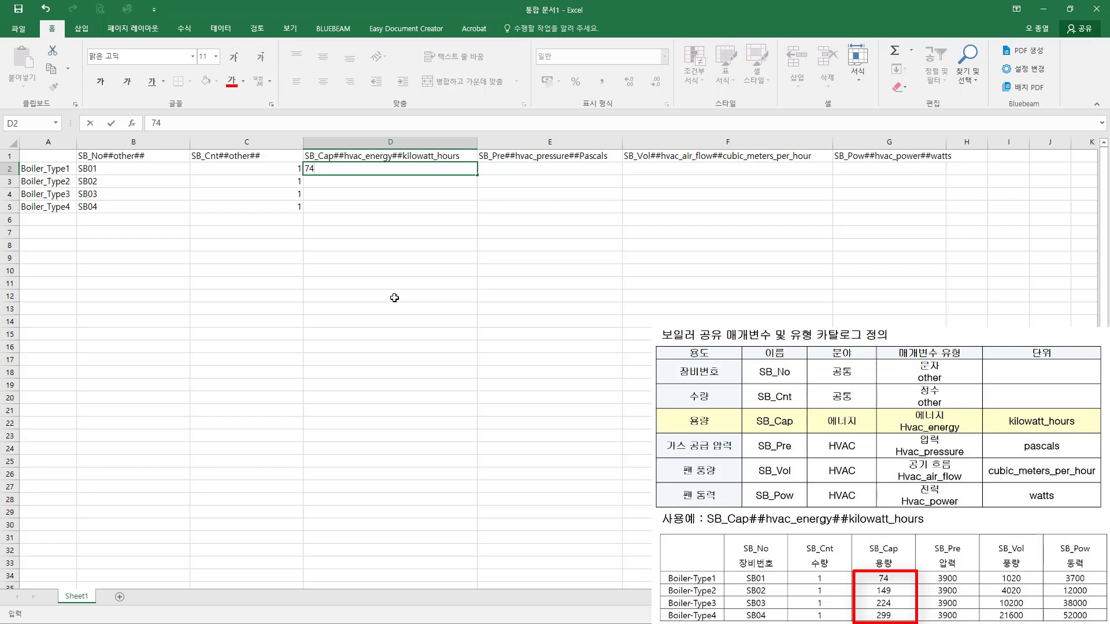
pyautogui.press('Return')
pyautogui.write('149')
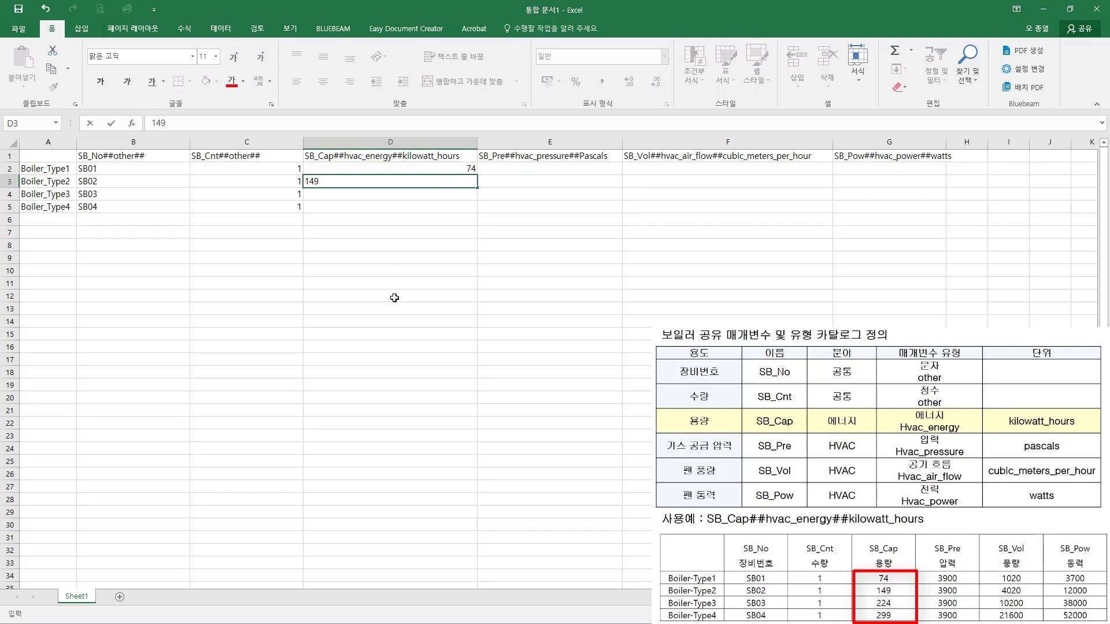
pyautogui.press('Return')
pyautogui.write('224')
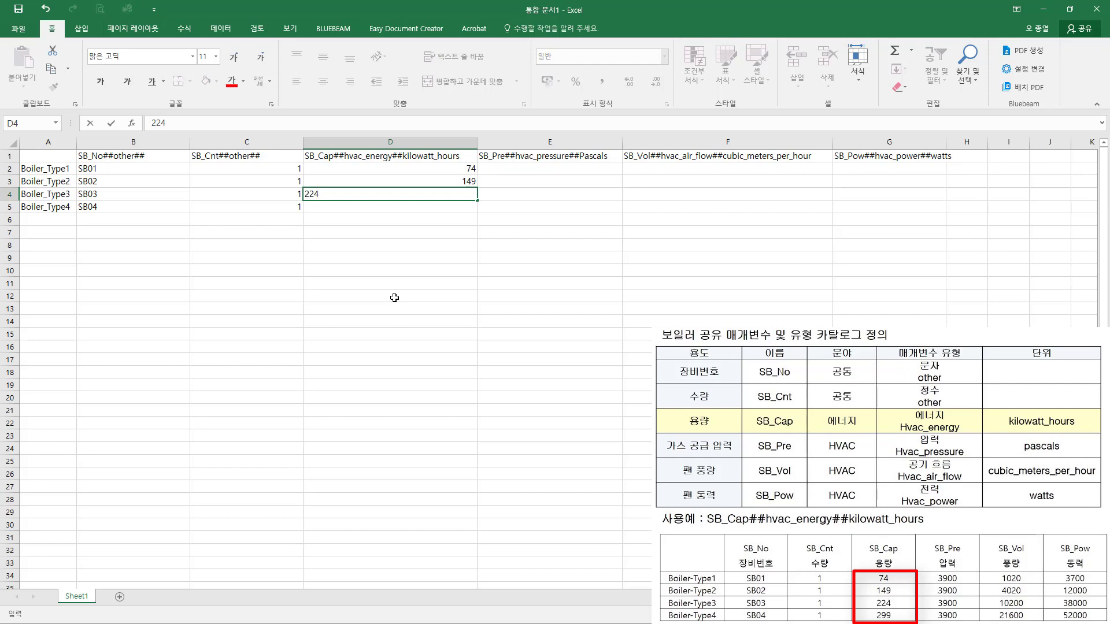
pyautogui.press('Return')
pyautogui.write('299')
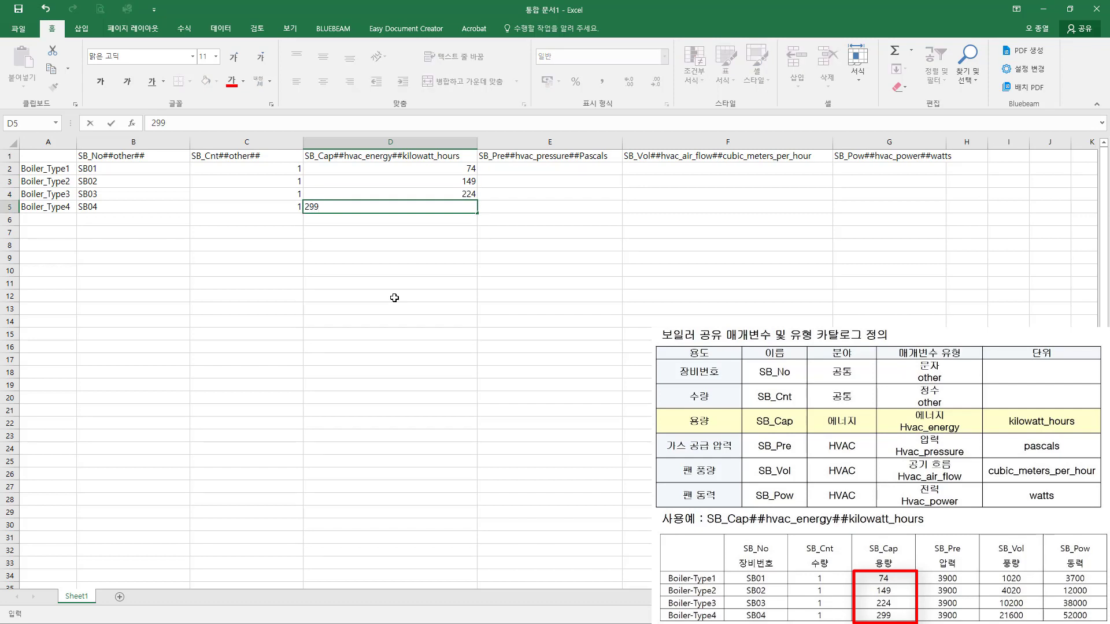
pyautogui.press('Return')
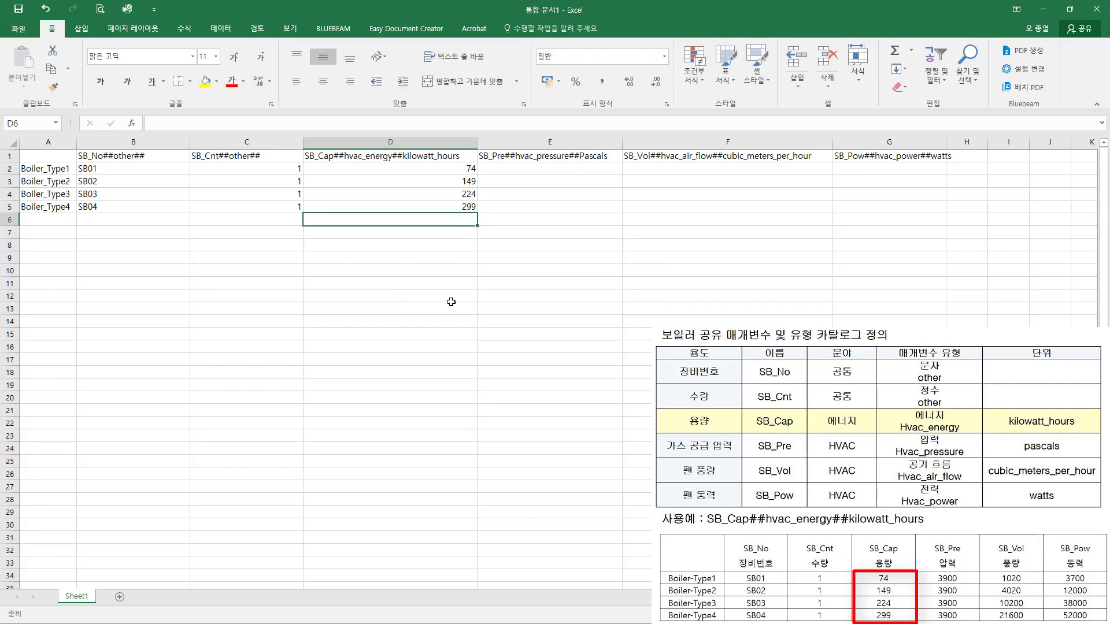
# Step: Enter the SB_Pre pressure 3900 for all four boiler types in E2:E5
pyautogui.click(540, 170)
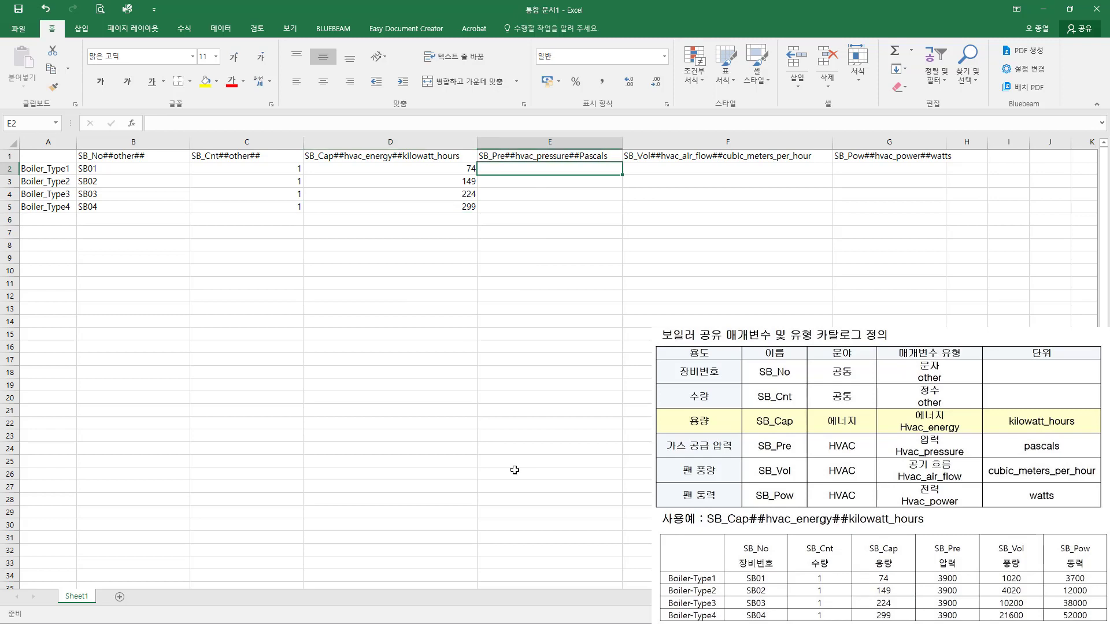
pyautogui.write('3900')
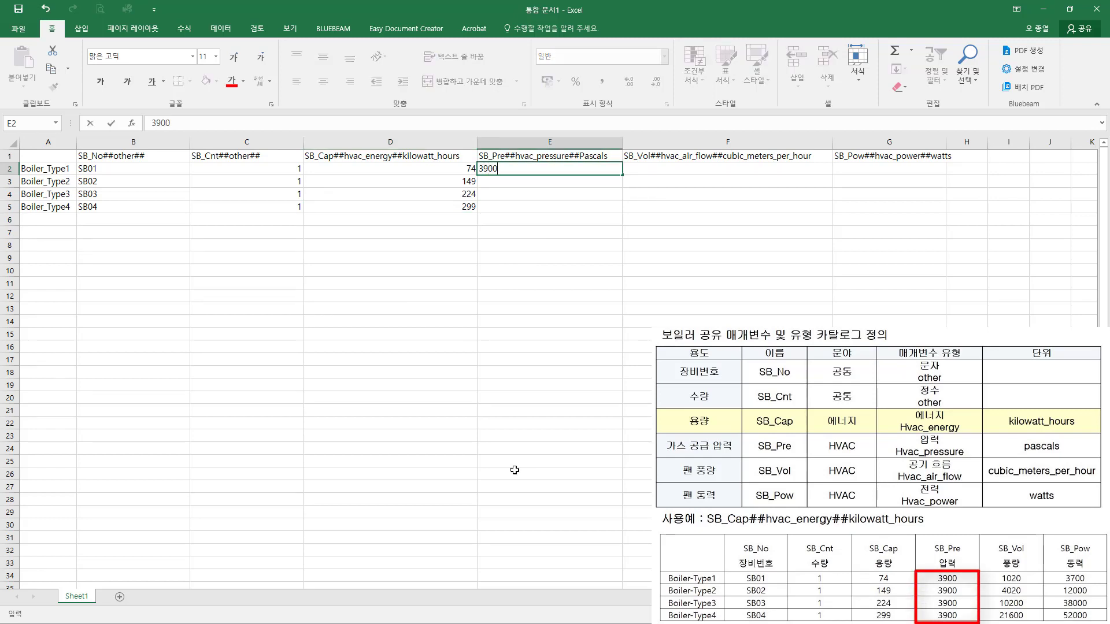
pyautogui.press('Return')
pyautogui.hotkey('shift', 'Down')
pyautogui.hotkey('shift', 'Down')
pyautogui.write('3900')
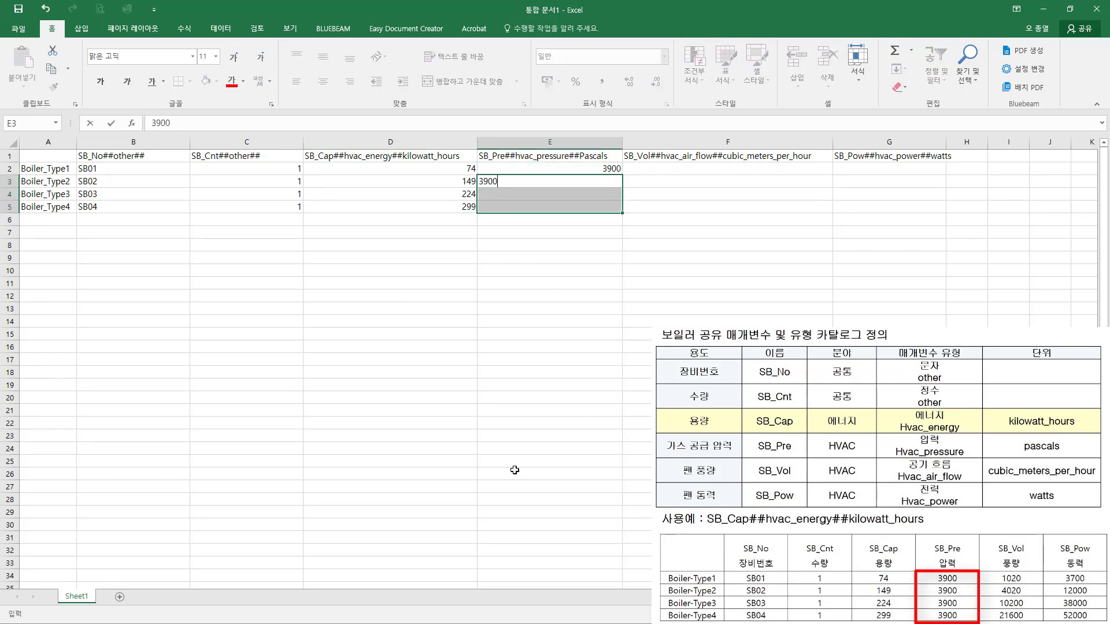
pyautogui.hotkey('ctrl', 'Return')
# Step: Enter the SB_Vol air flow values 1020, 4020, 10200 and 21600 in F2:F5
pyautogui.click(694, 195)
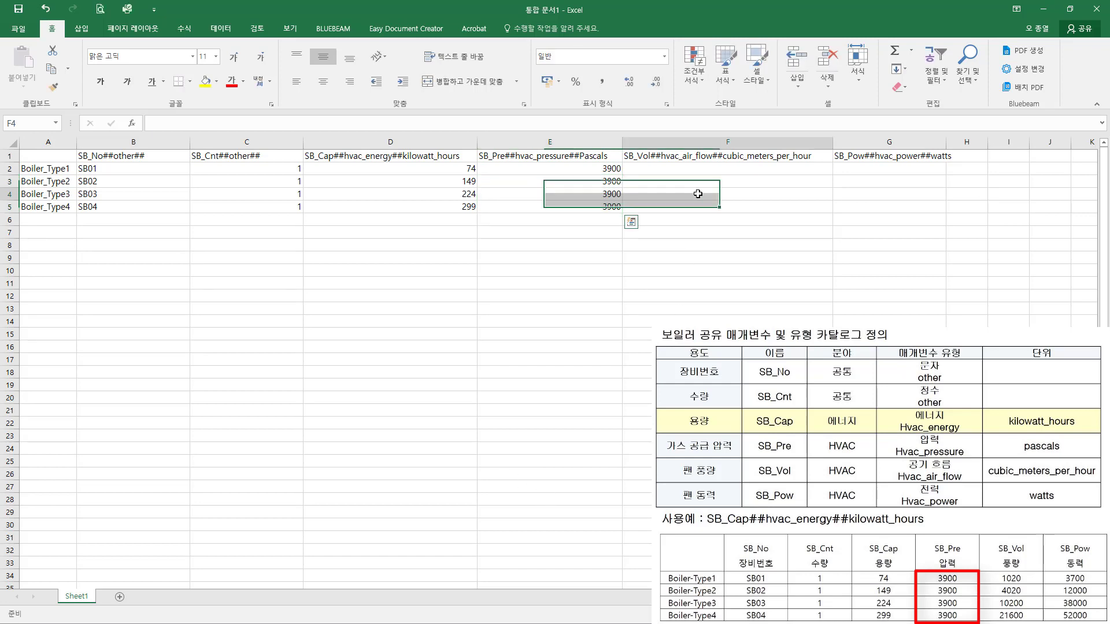
pyautogui.click(707, 167)
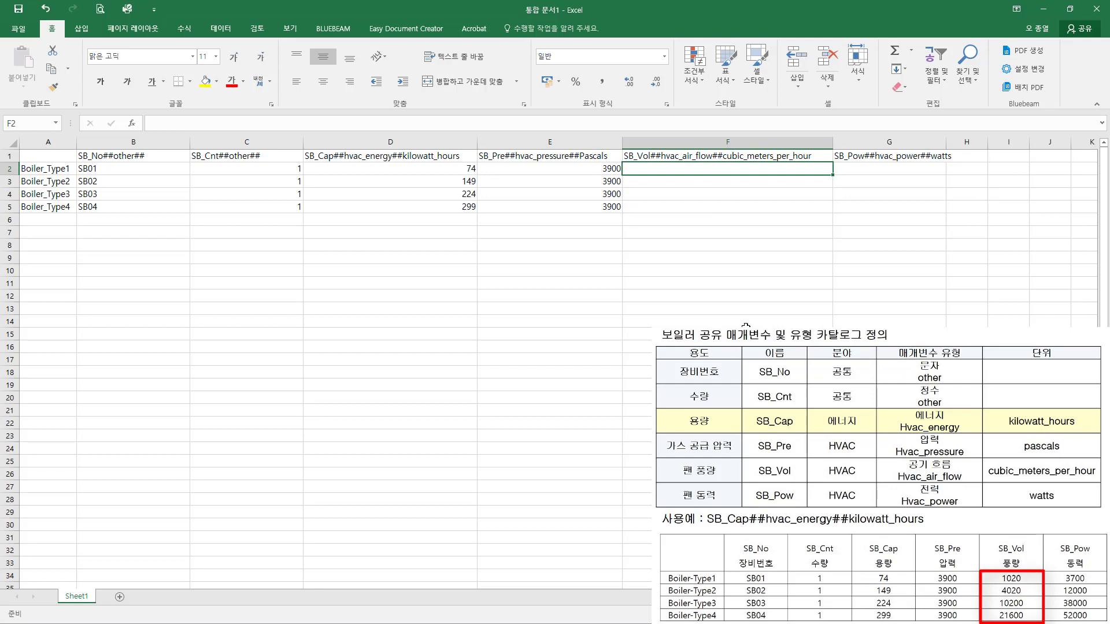
pyautogui.write('1020')
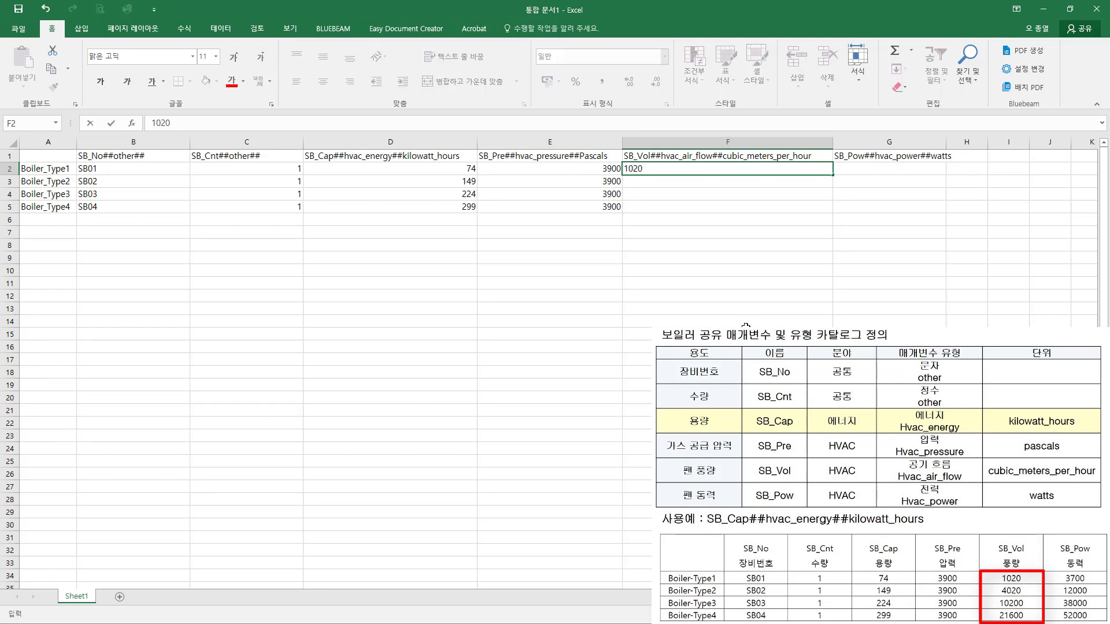
pyautogui.press('Return')
pyautogui.write('4020')
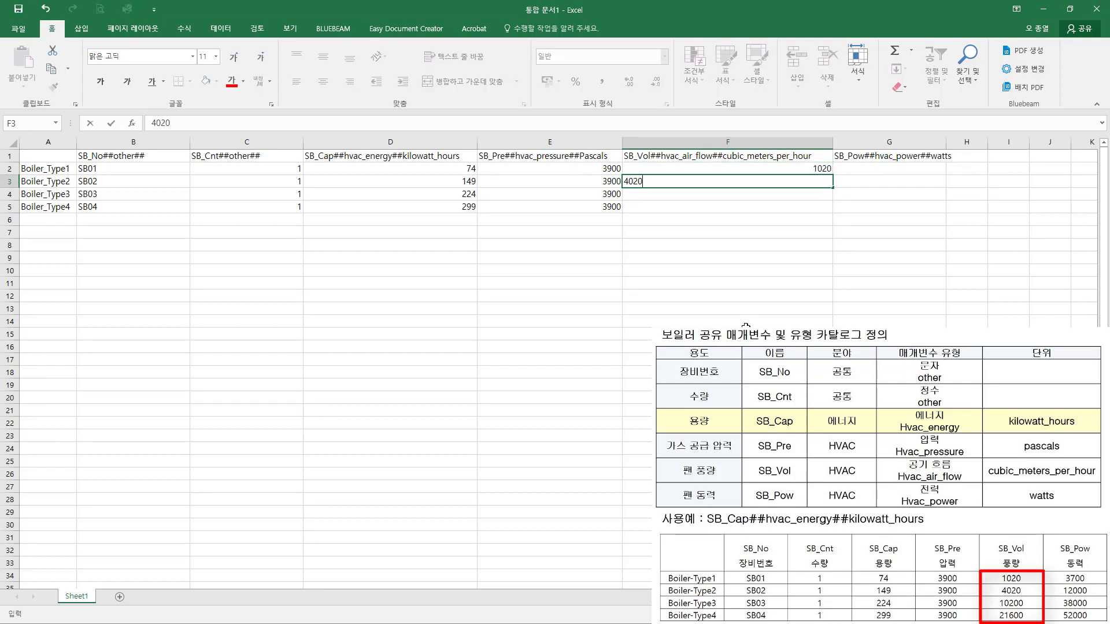
pyautogui.press('Return')
pyautogui.write('10200')
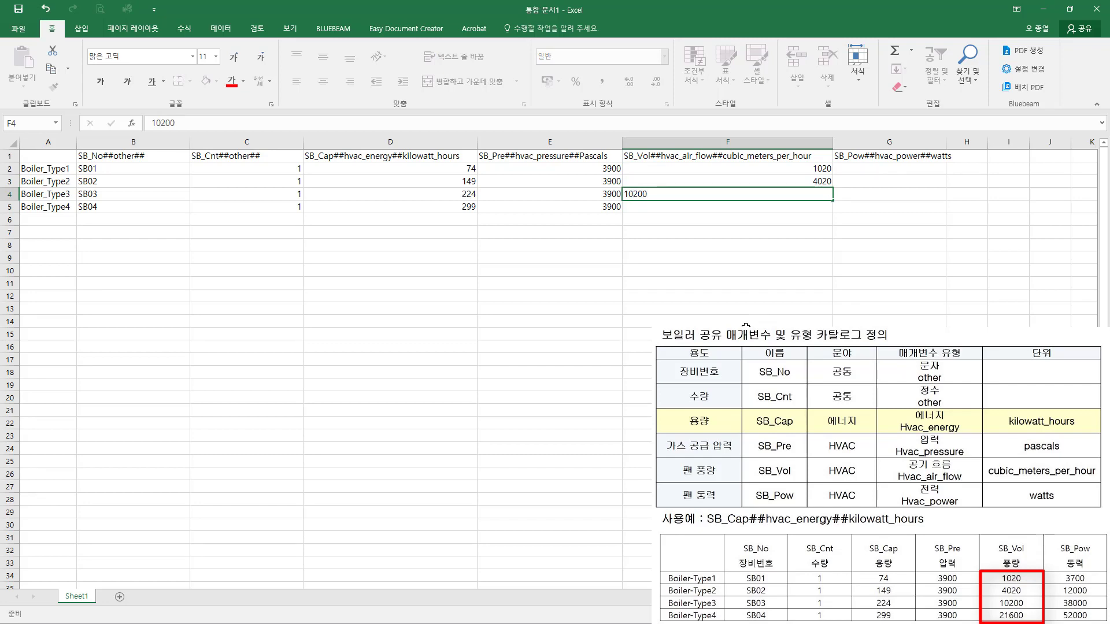
pyautogui.press('Return')
pyautogui.write('21600')
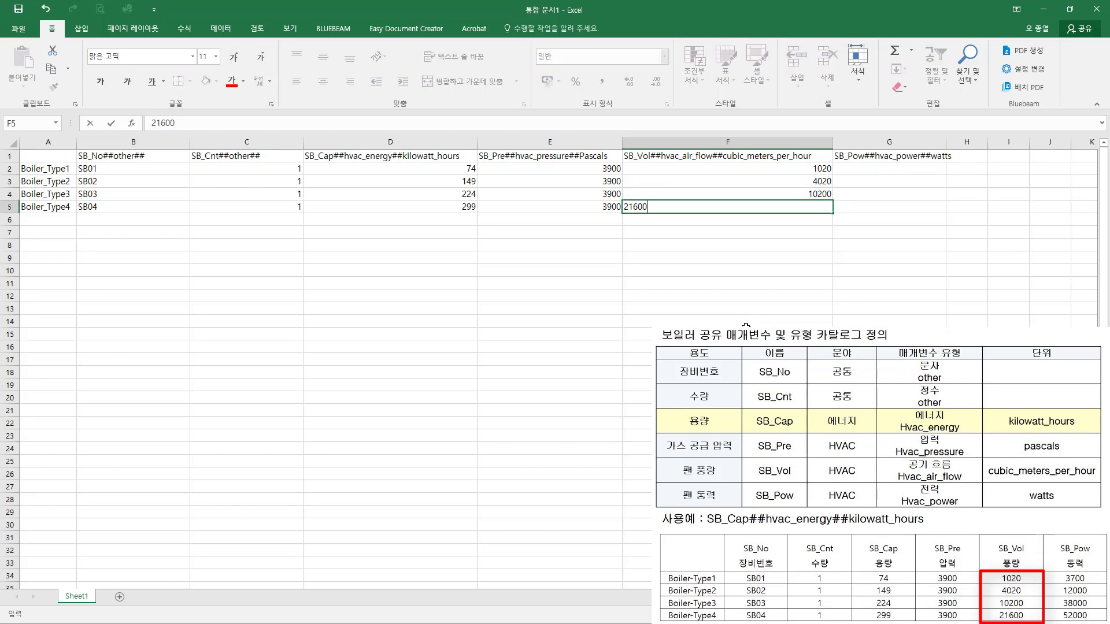
pyautogui.press('Return')
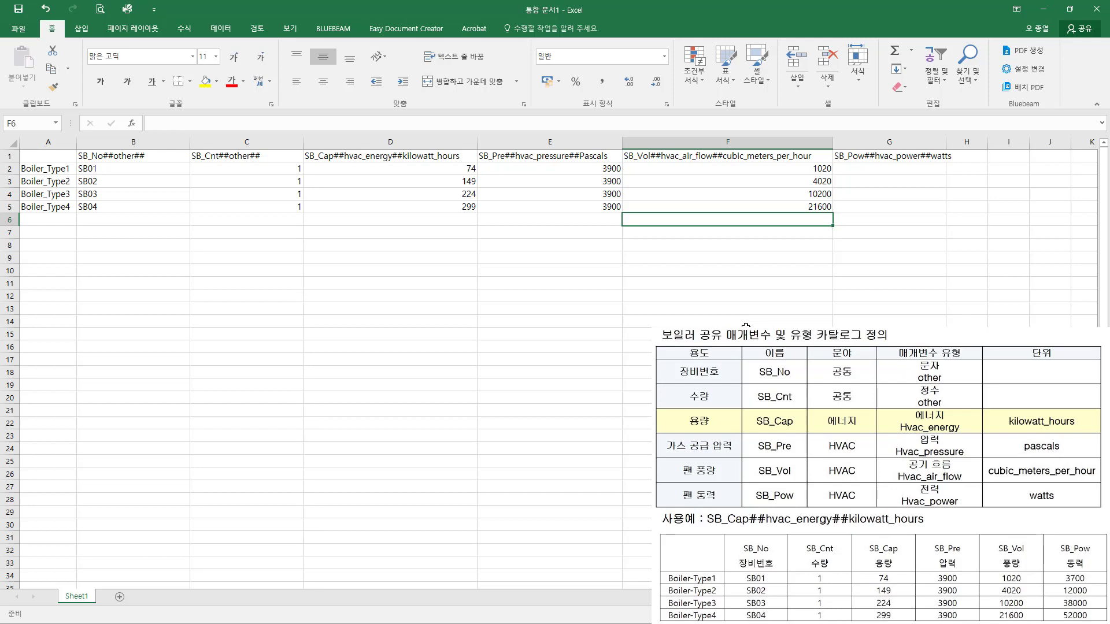
# Step: Enter the SB_Pow power values 3700, 12000, 38000 and 52000 in G2:G5
pyautogui.click(880, 168)
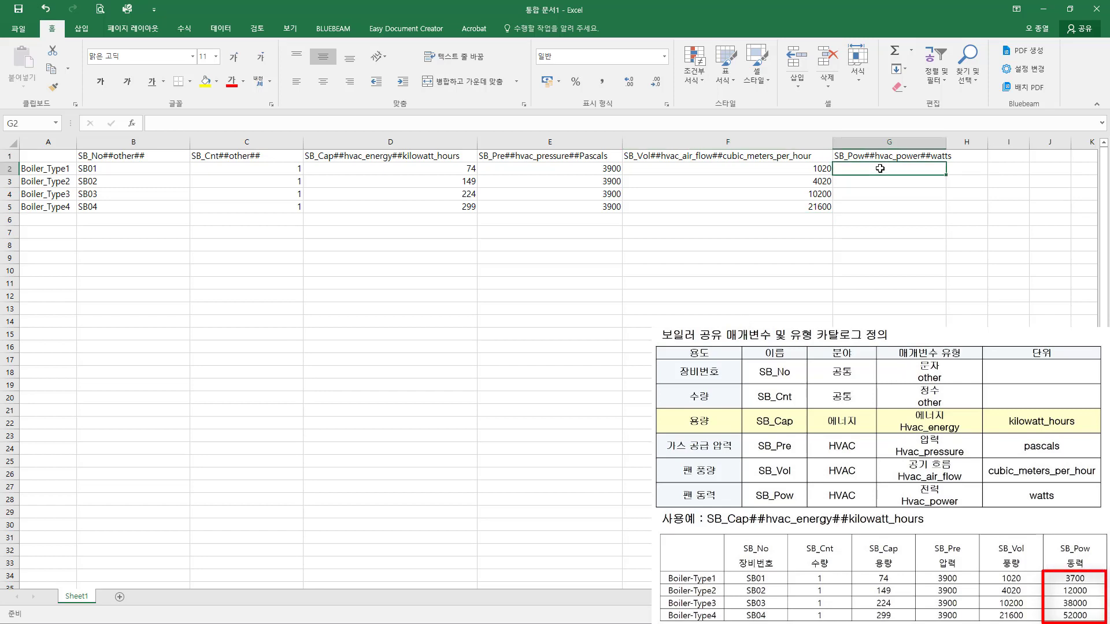
pyautogui.write('3700')
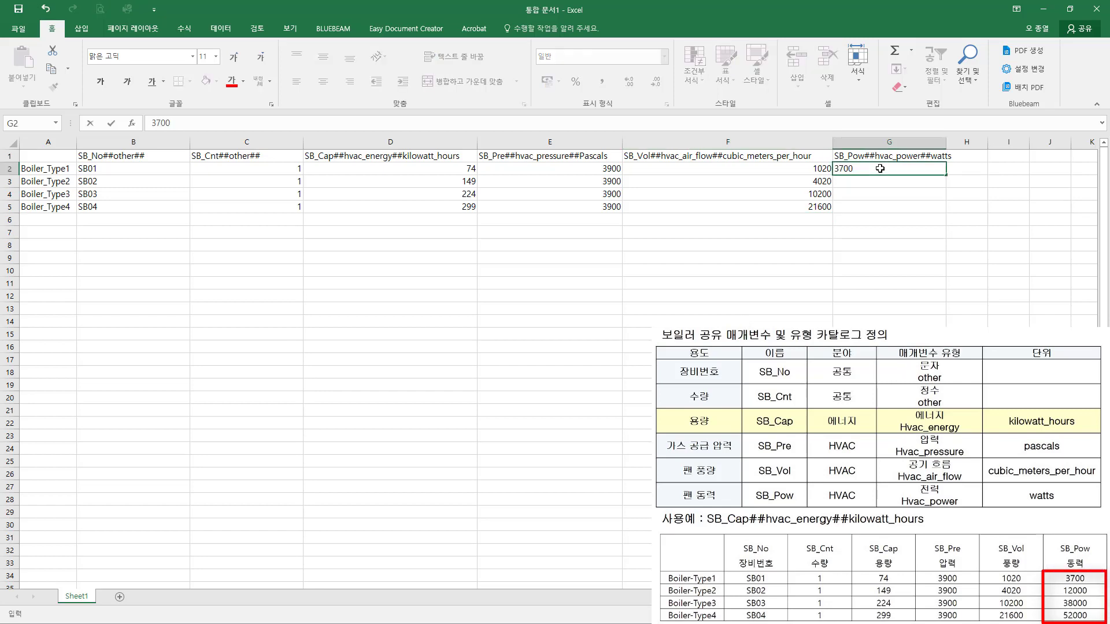
pyautogui.press('Return')
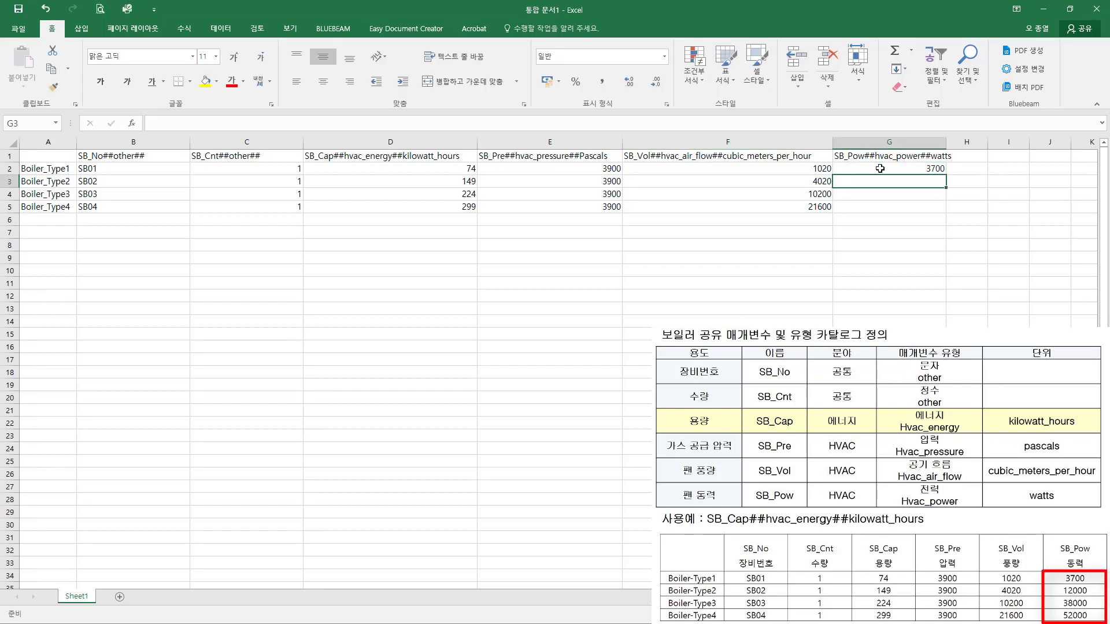
pyautogui.write('12000')
pyautogui.press('Return')
pyautogui.write('3')
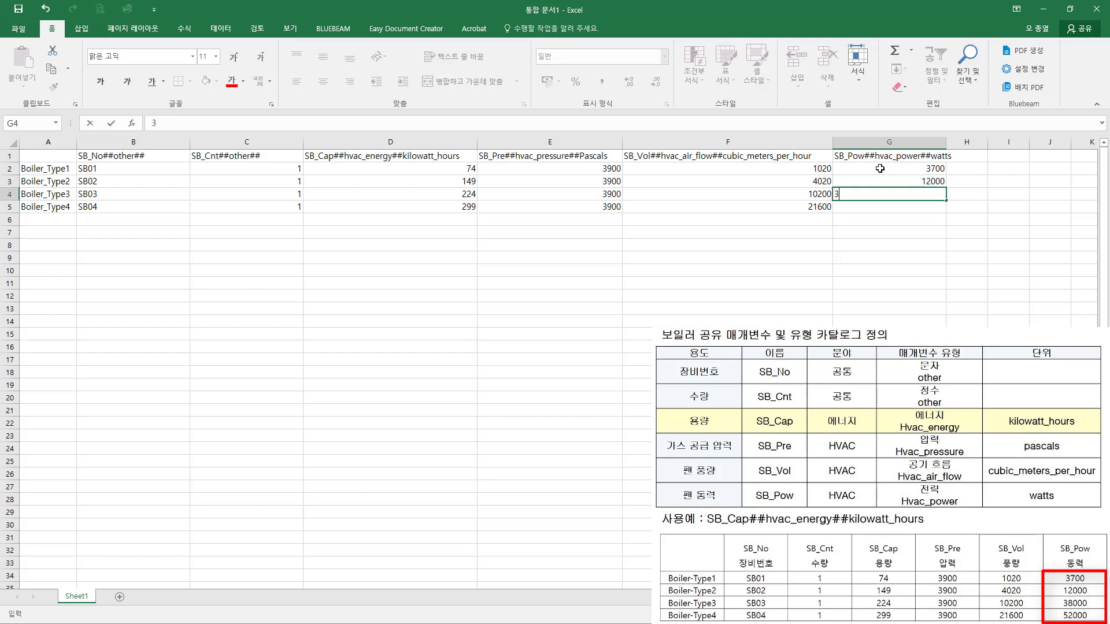
pyautogui.write('8000')
pyautogui.press('Return')
pyautogui.write('5')
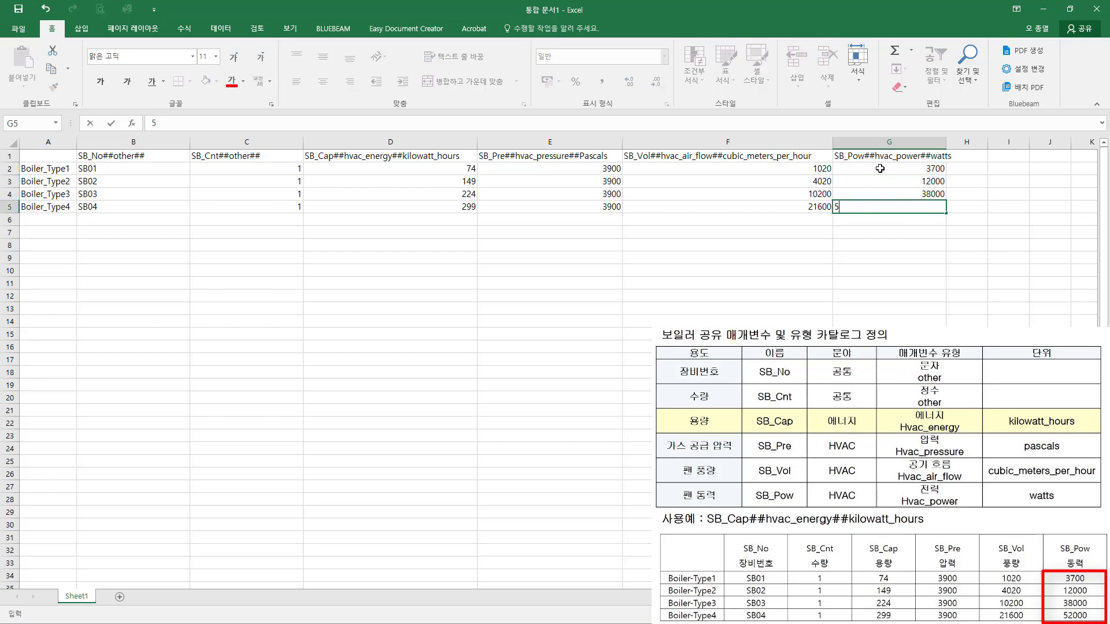
pyautogui.write('2000')
pyautogui.press('Return')
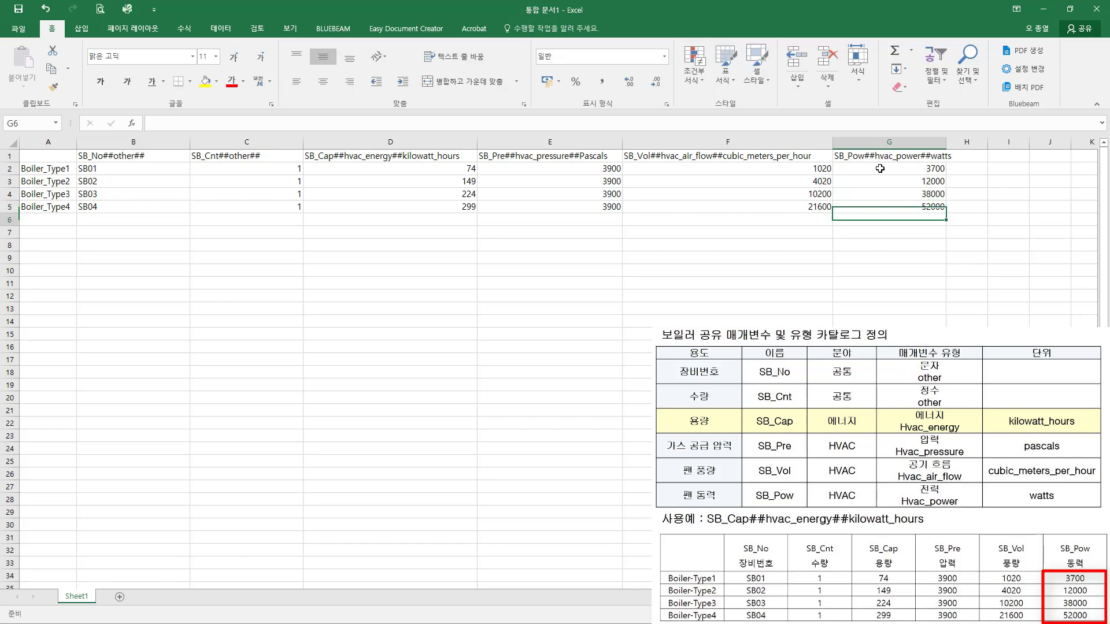
# Step: Save the workbook as 보일러 in CSV (쉼표로 분리) format in the 문서 > 보일러 folder, accepting the format prompt
pyautogui.click(393, 195)
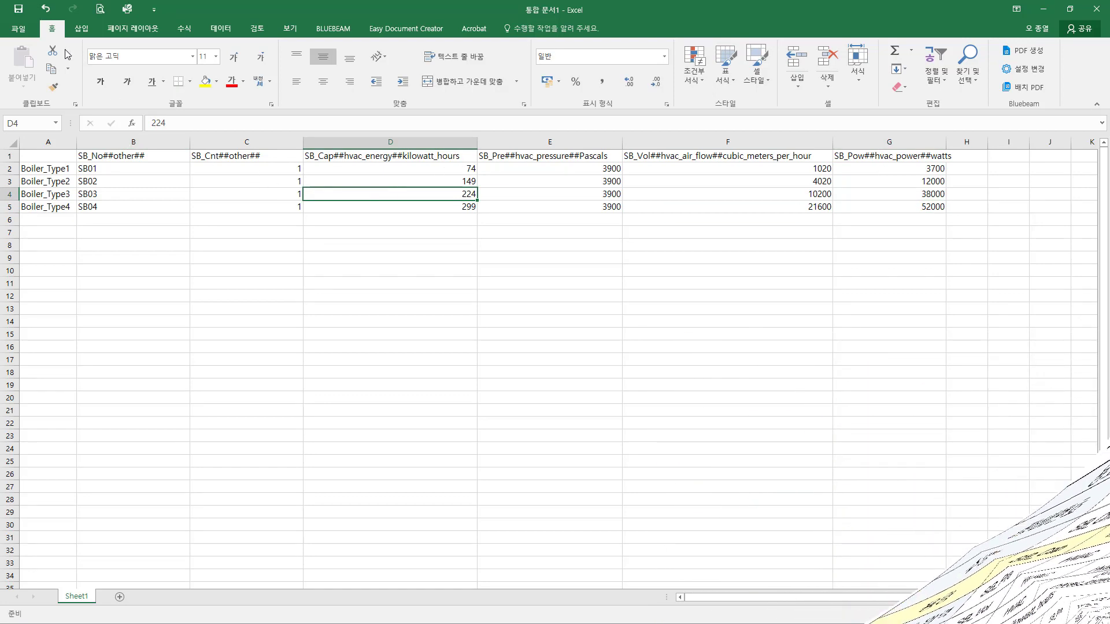
pyautogui.click(26, 31)
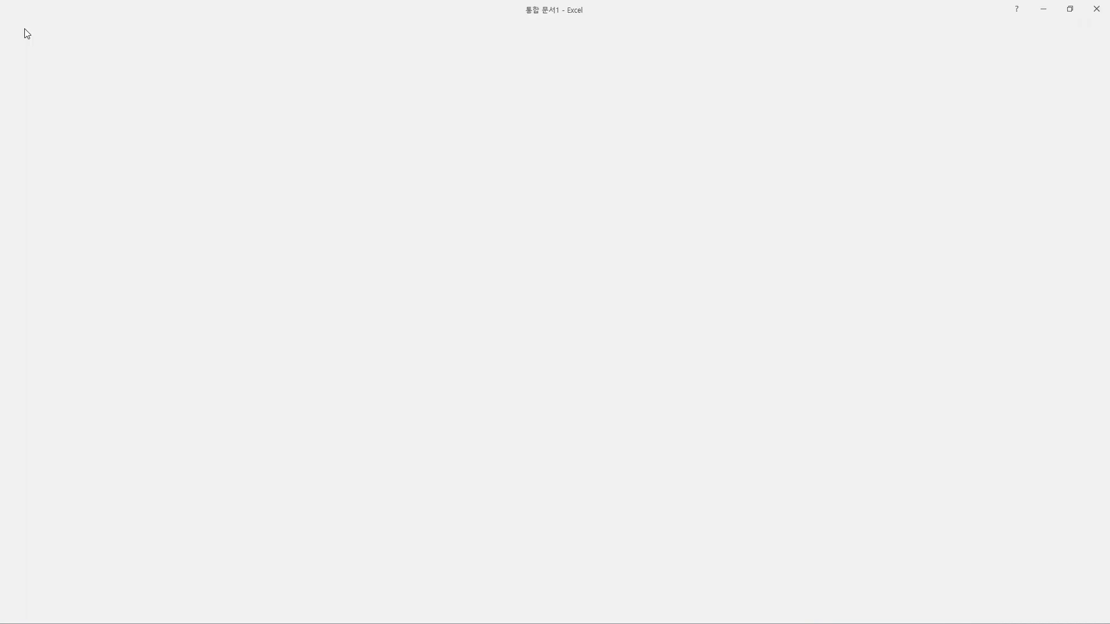
pyautogui.click(38, 144)
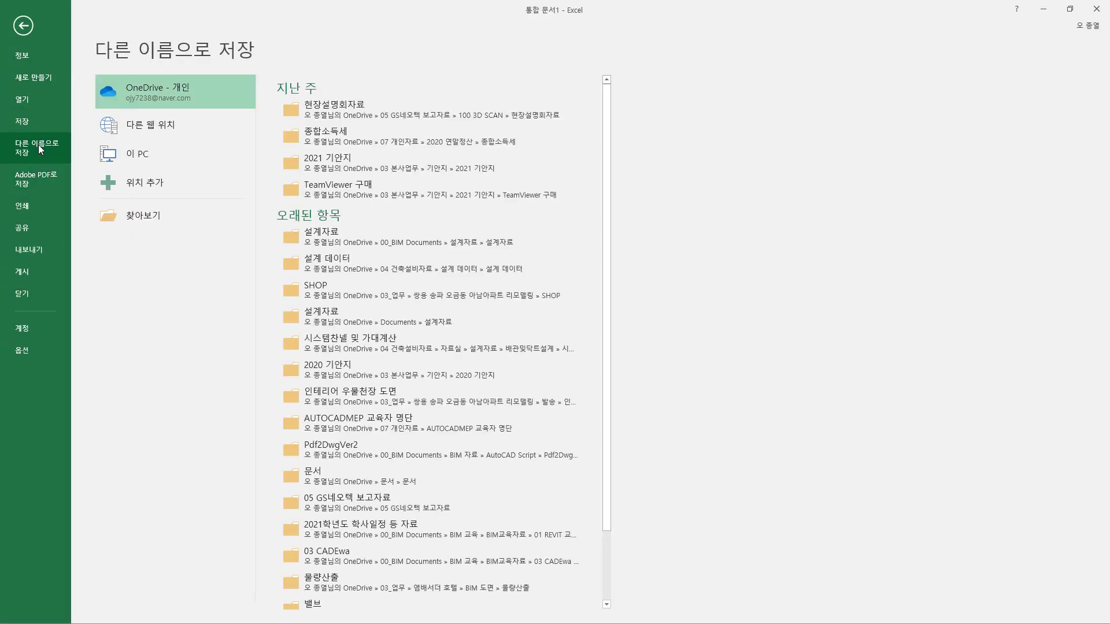
pyautogui.click(165, 215)
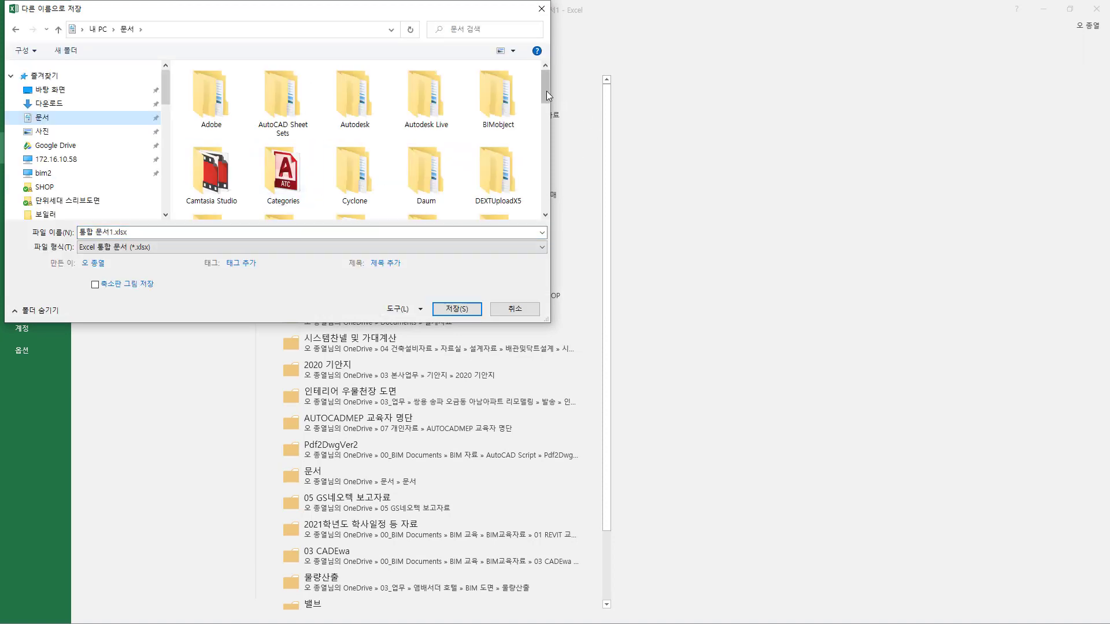
pyautogui.moveTo(543, 91); pyautogui.dragTo(548, 155)
pyautogui.doubleClick(496, 121)
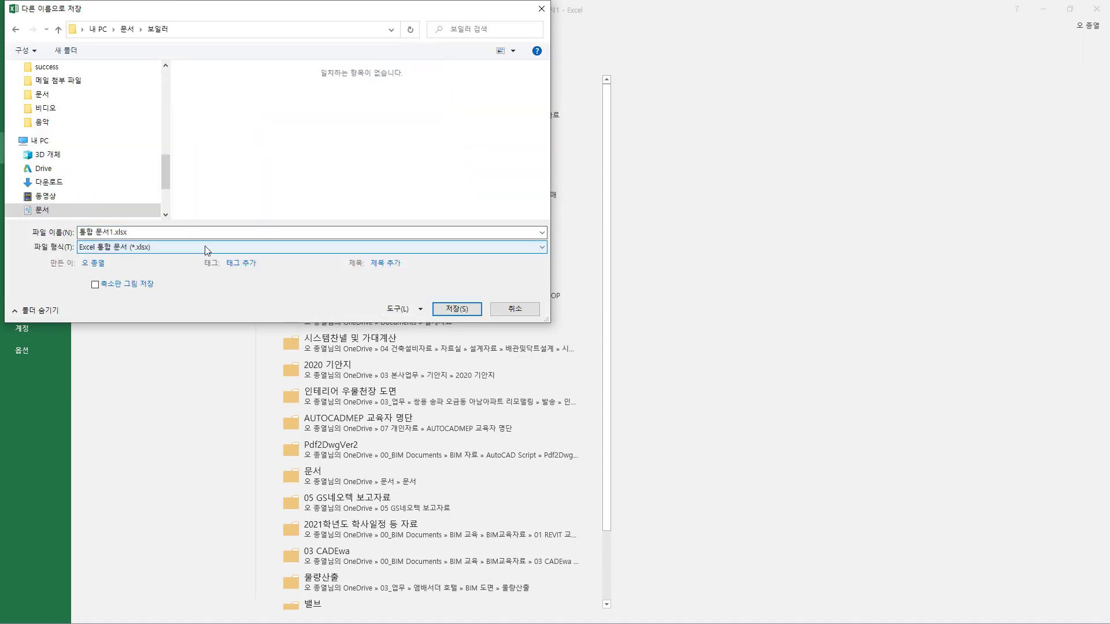
pyautogui.click(194, 247)
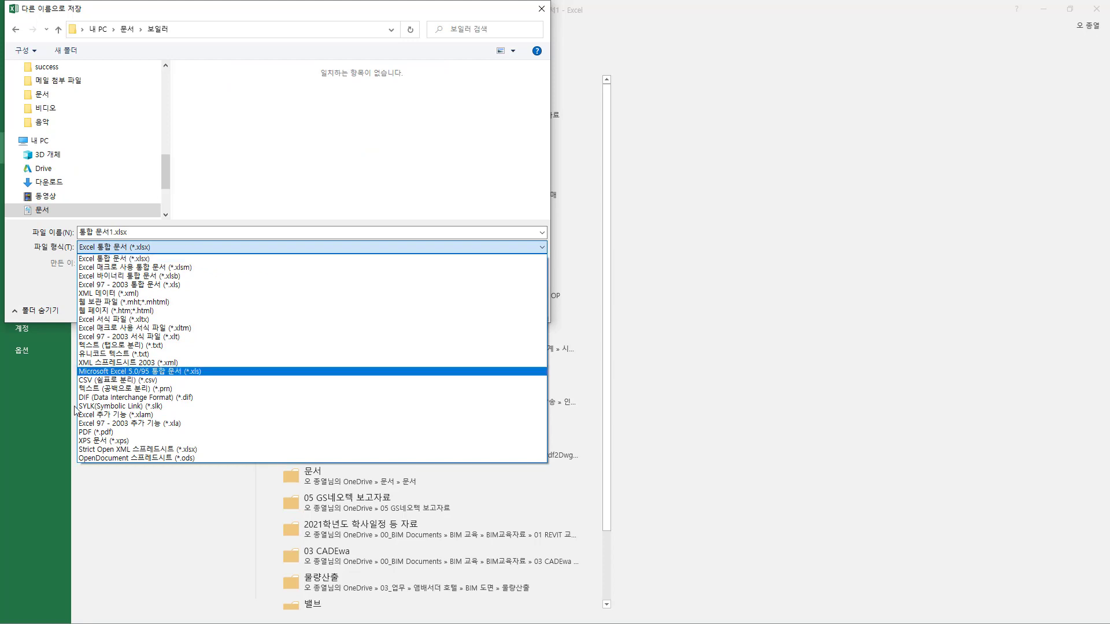
pyautogui.click(109, 380)
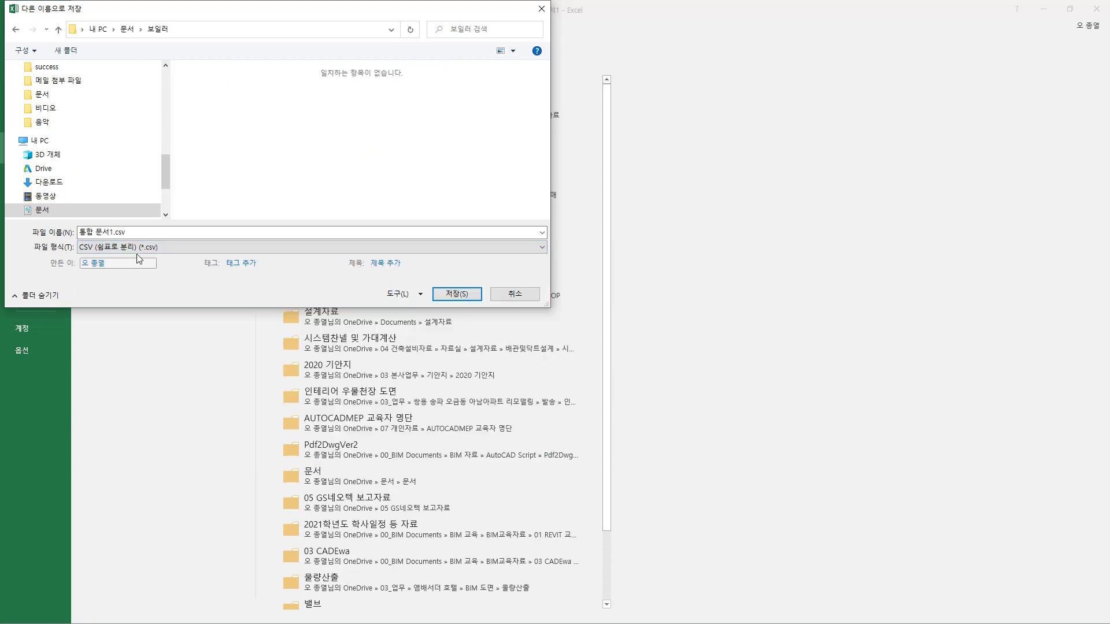
pyautogui.click(140, 234)
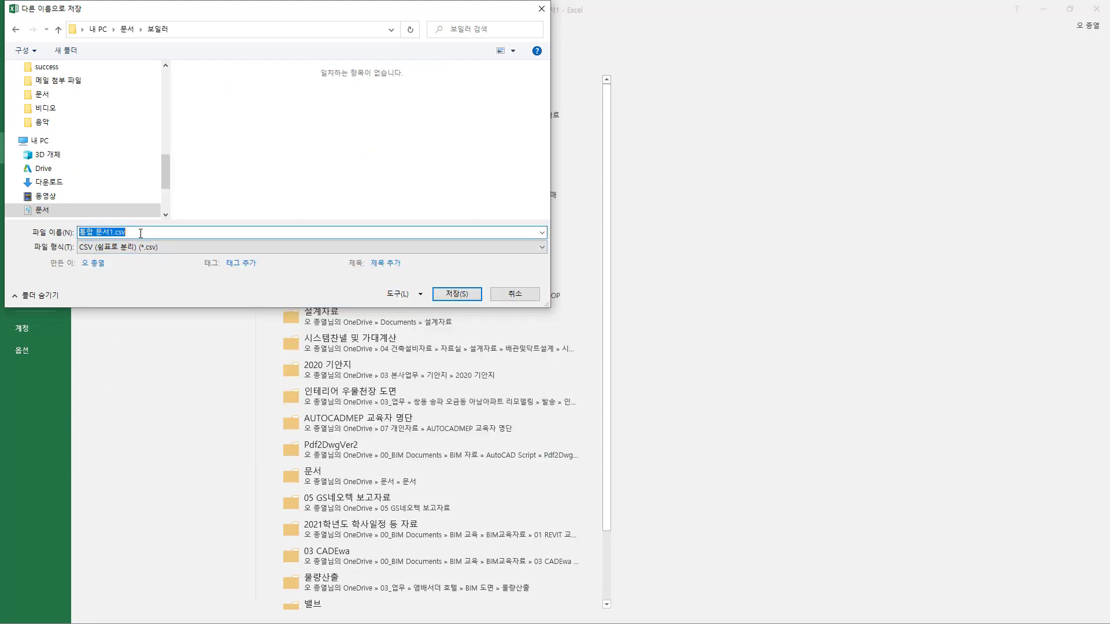
pyautogui.write('ㅂ일러')
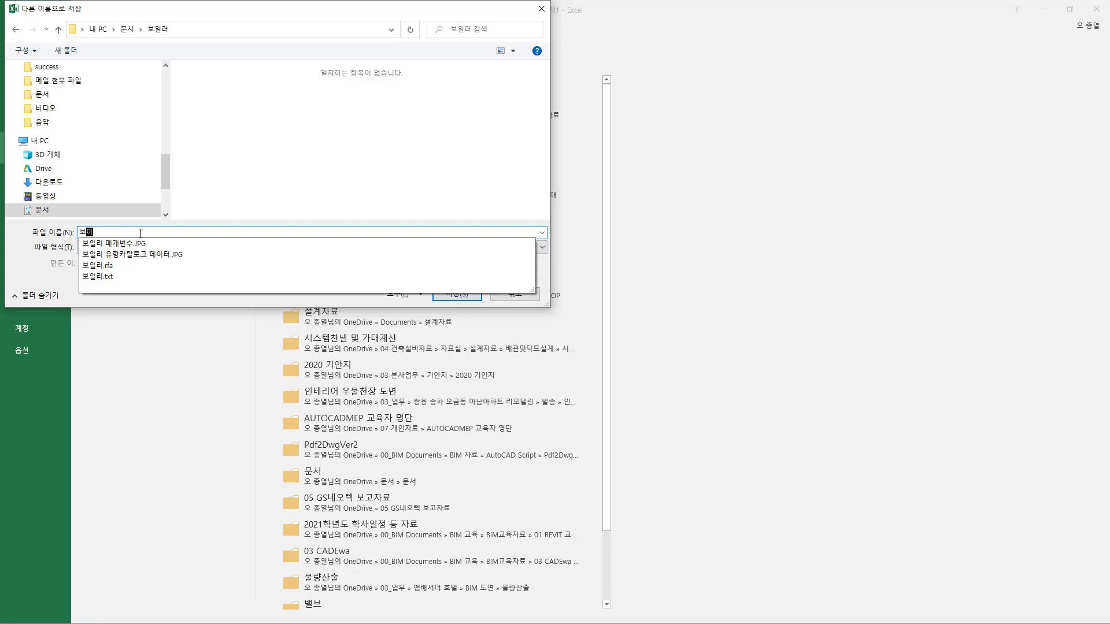
pyautogui.press('Return')
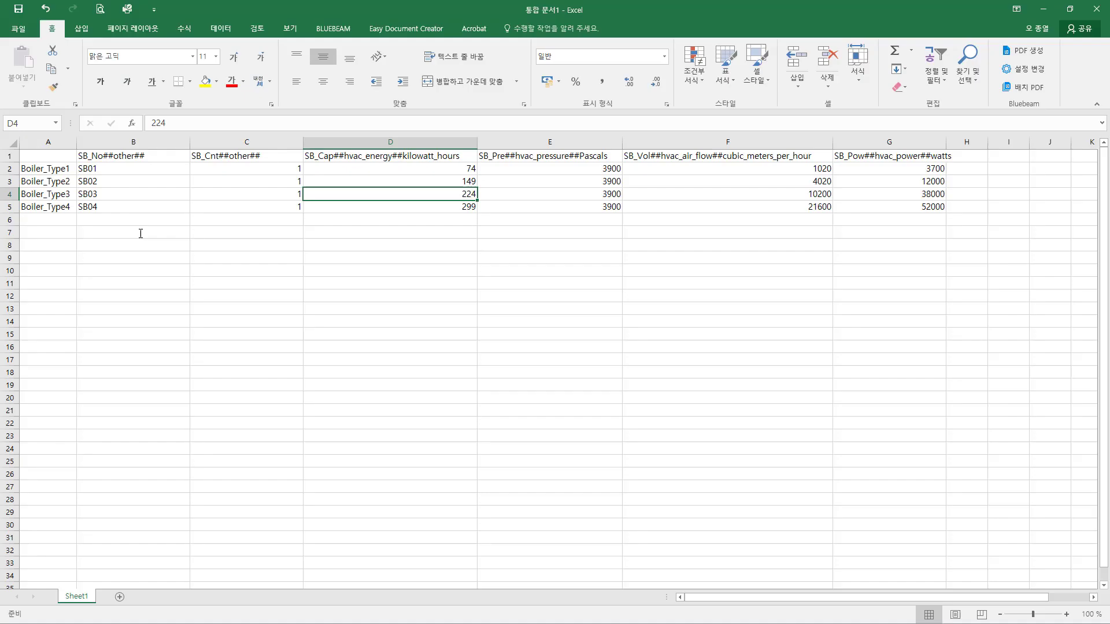
pyautogui.click(489, 354)
# Step: Close the 보일러.csv workbook and Excel without saving further changes
pyautogui.click(404, 250)
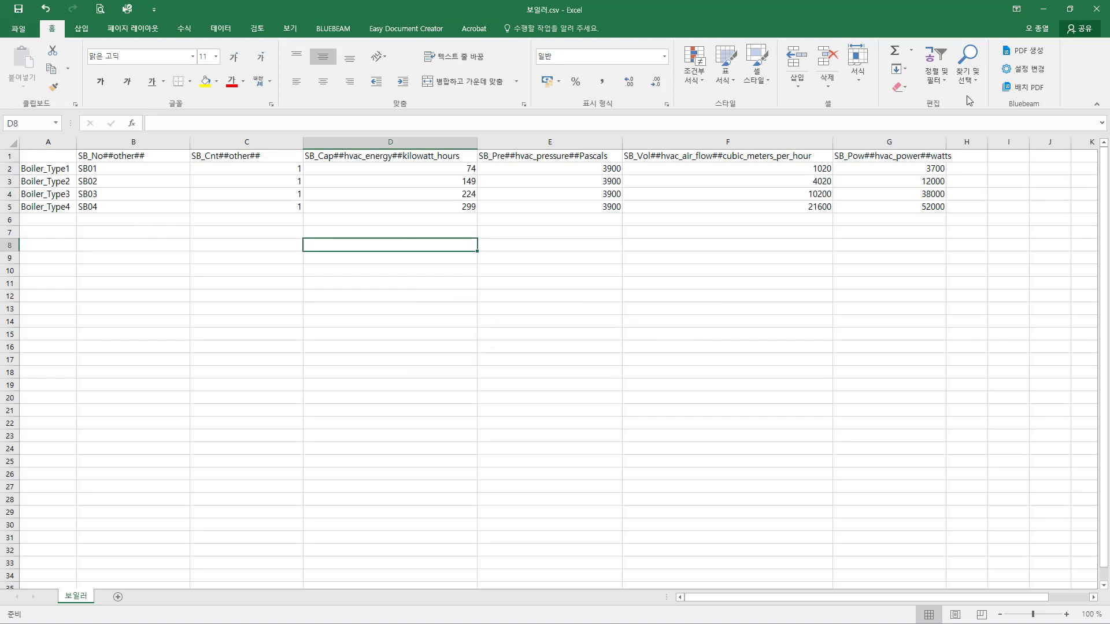
pyautogui.click(1096, 9)
pyautogui.click(554, 330)
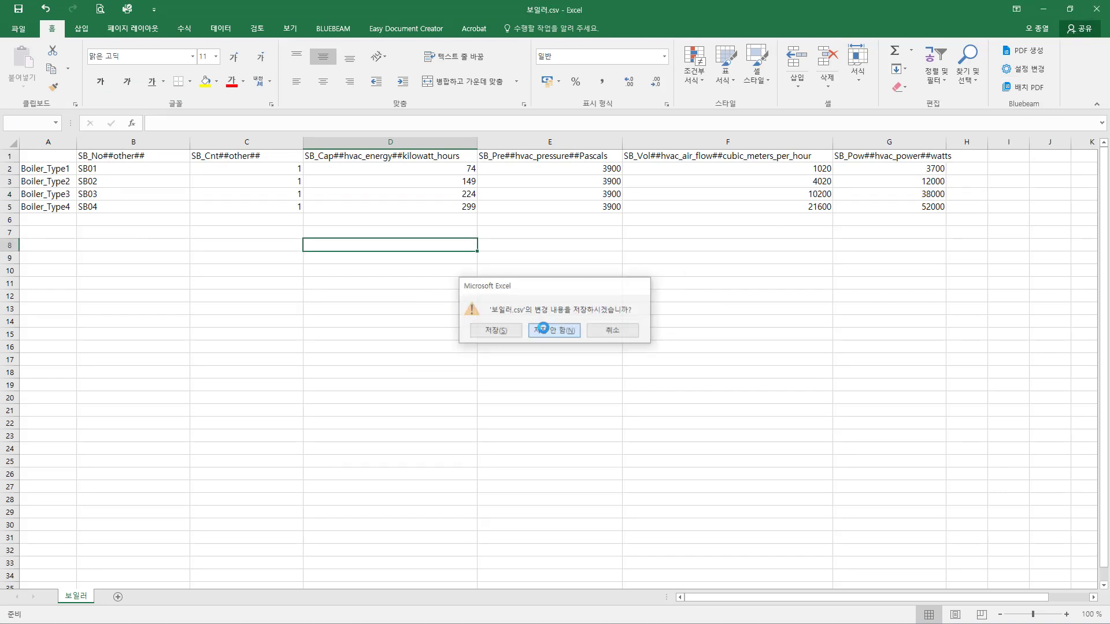
# Step: Open the 문서 > 보일러 folder in File Explorer and delete the old 보일러.txt file
pyautogui.press('super+e')
pyautogui.click(262, 209)
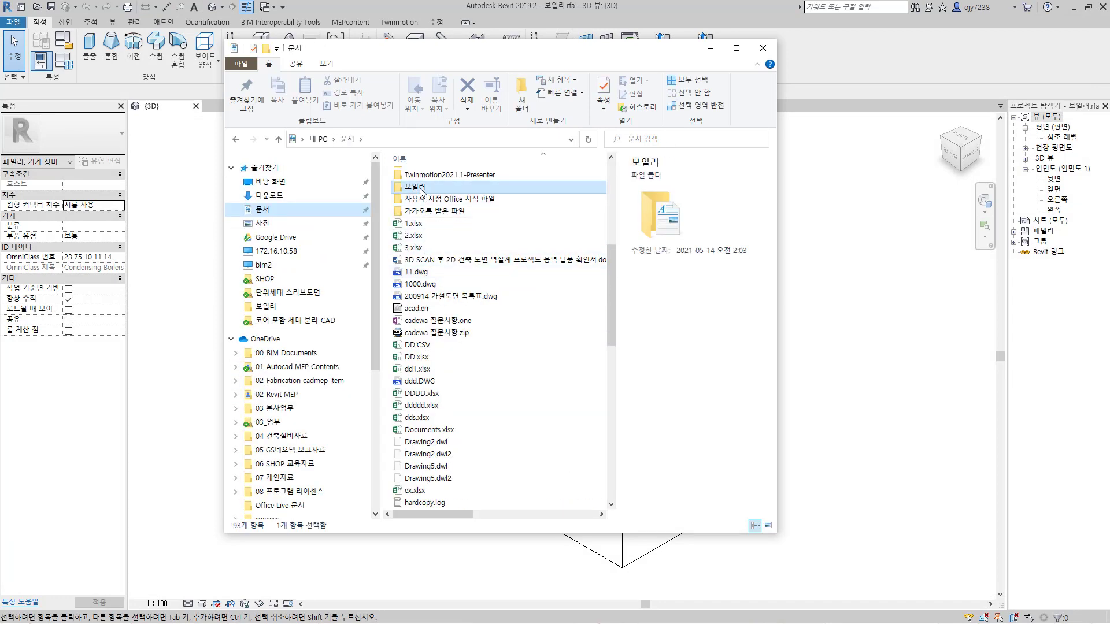
pyautogui.doubleClick(414, 187)
pyautogui.click(424, 237)
pyautogui.press('Delete')
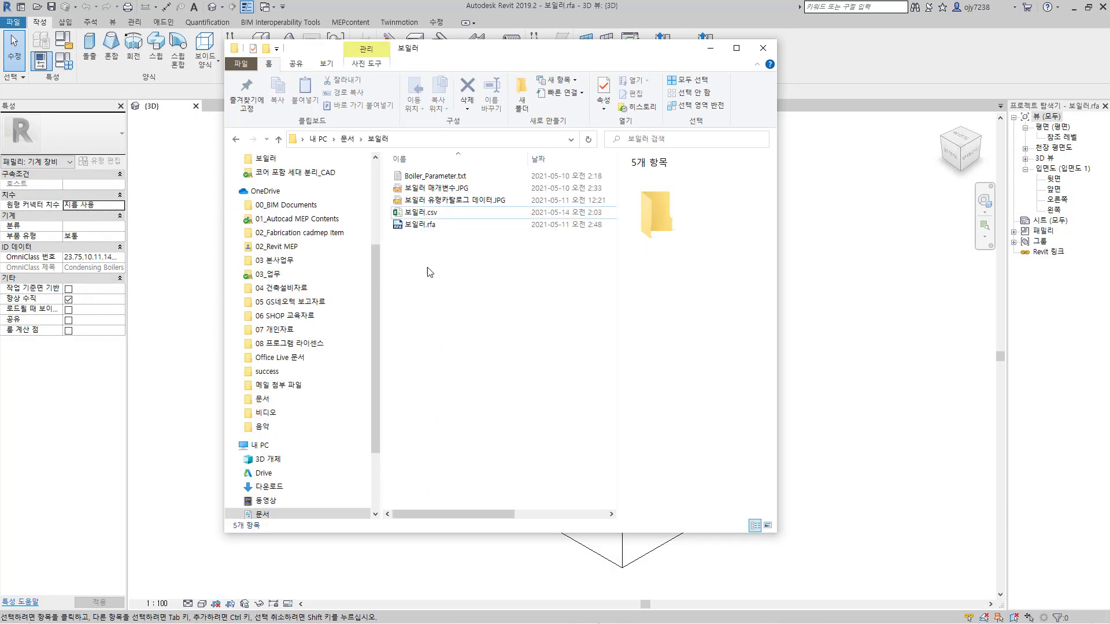
# Step: Rename 보일러.csv to 보일러.txt and accept the file extension change
pyautogui.click(432, 214)
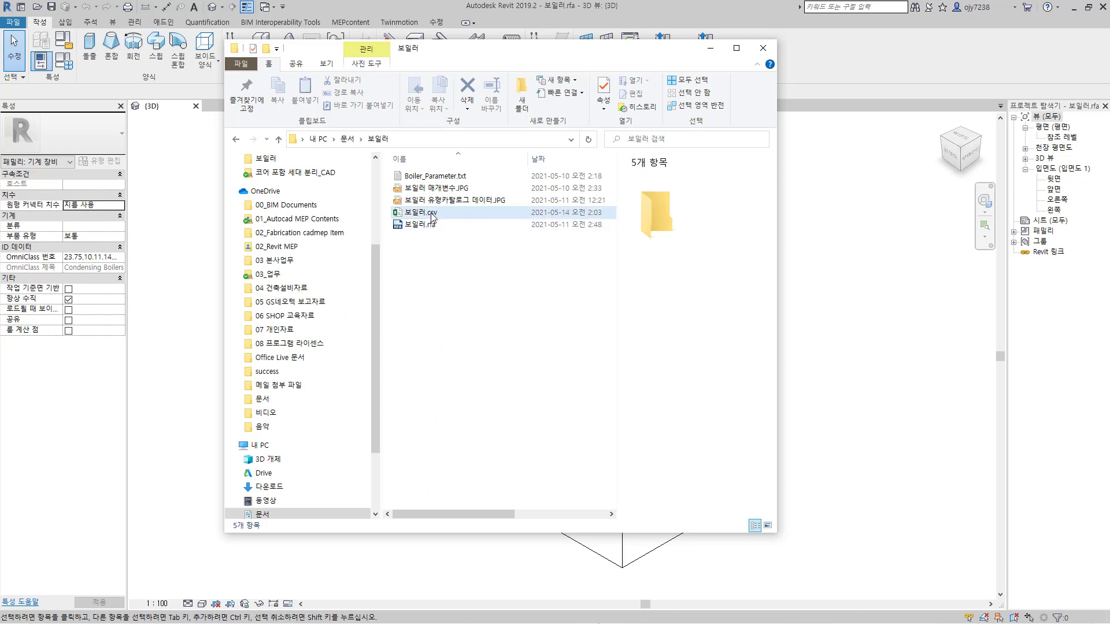
pyautogui.press('F2')
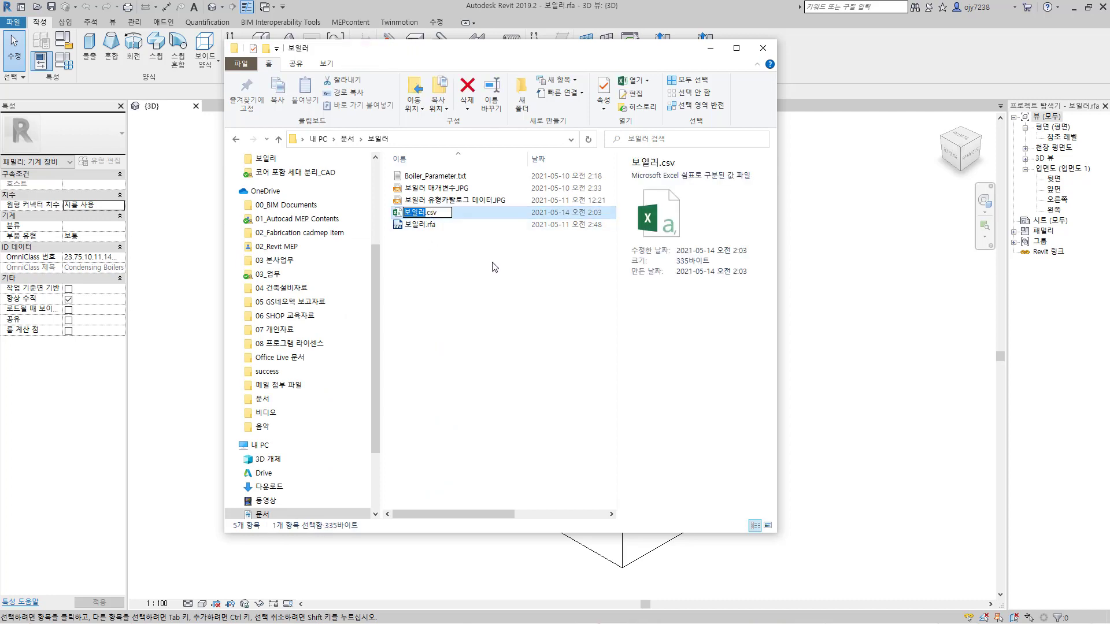
pyautogui.press('Right')
pyautogui.press('BackSpace')
pyautogui.press('BackSpace')
pyautogui.press('BackSpace')
pyautogui.write('txt')
pyautogui.press('Return')
pyautogui.press('Return')
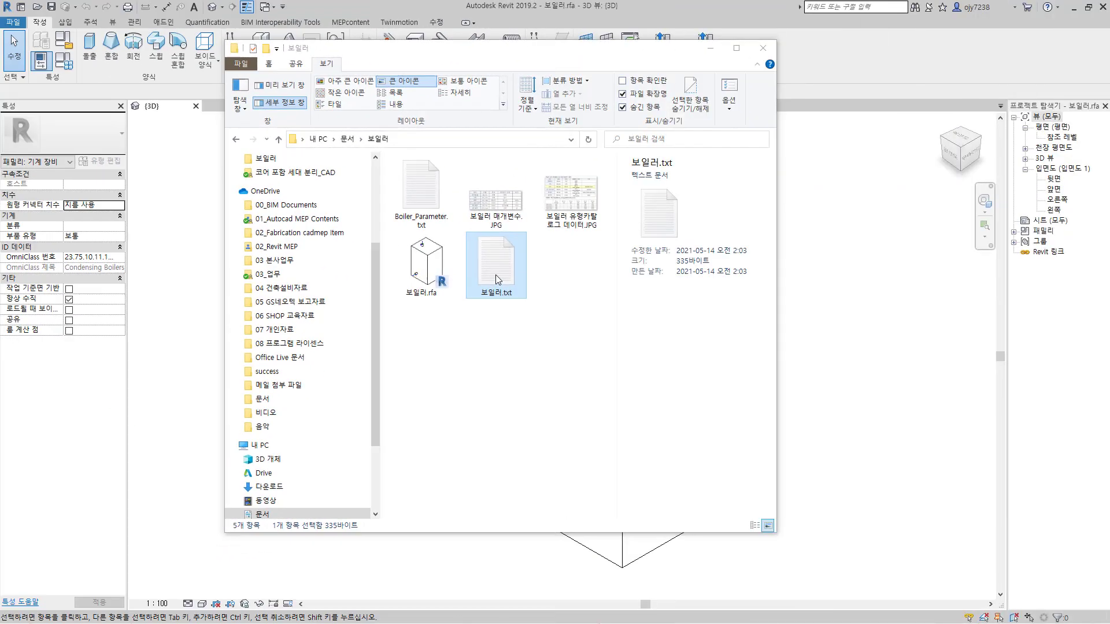
# Step: Open 보일러.txt in Notepad, examine its parameter header line and boiler type rows, and close it
pyautogui.doubleClick(495, 275)
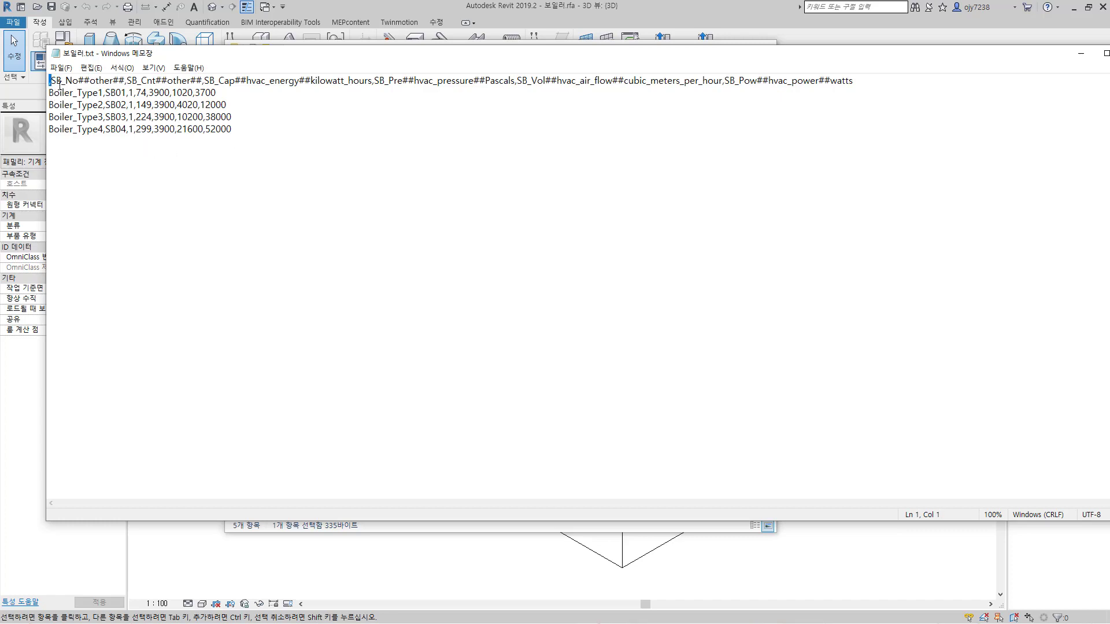
pyautogui.moveTo(61, 84); pyautogui.dragTo(854, 81)
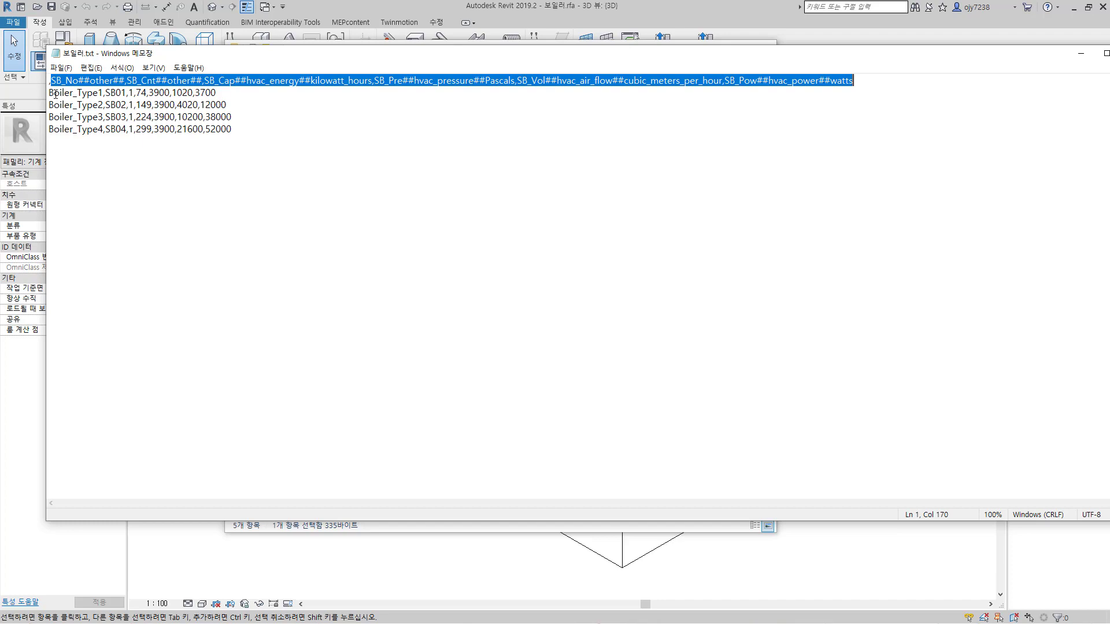
pyautogui.moveTo(54, 92); pyautogui.dragTo(100, 131)
pyautogui.click(102, 138)
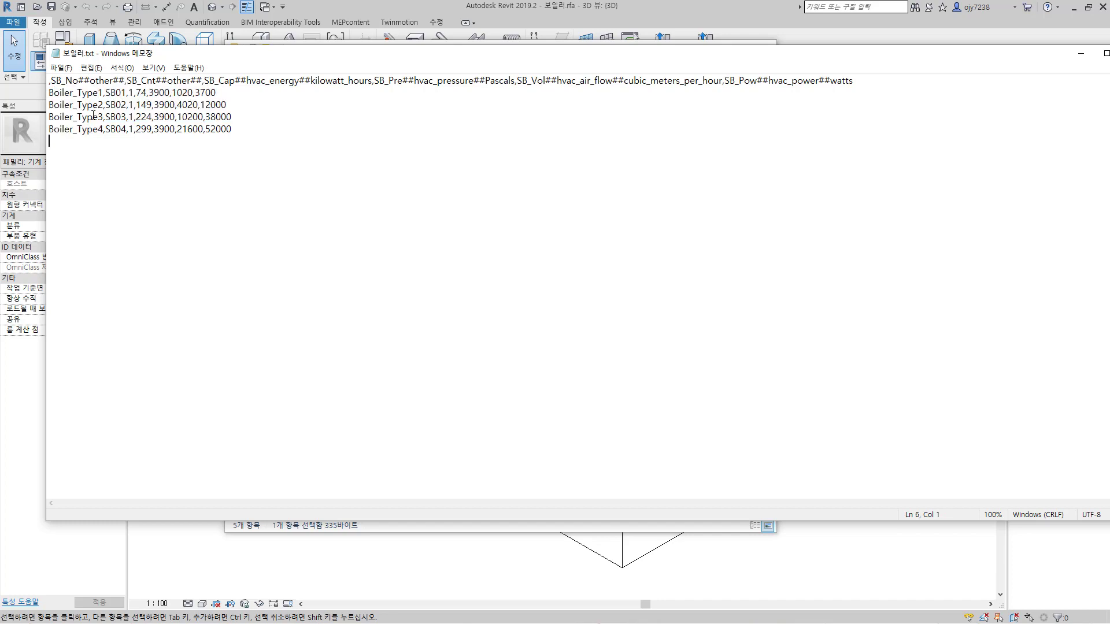
pyautogui.moveTo(106, 94); pyautogui.dragTo(127, 95)
pyautogui.click(185, 232)
pyautogui.hotkey('alt', 'F4')
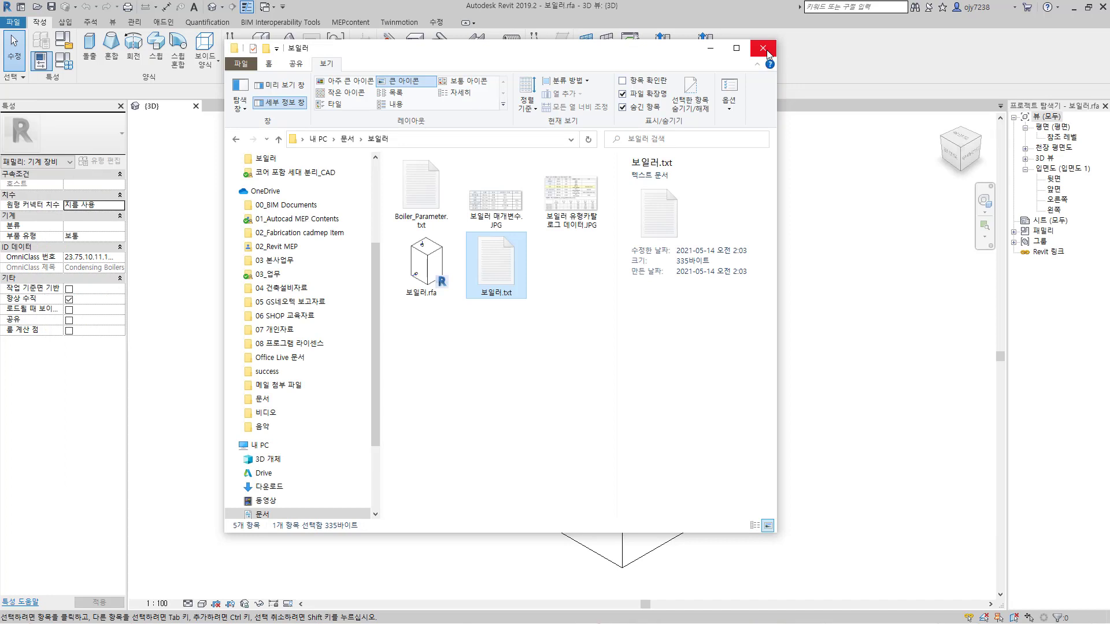
# Step: Close the File Explorer window and create a new project from the mechanical template (기계 템플릿)
pyautogui.click(764, 48)
pyautogui.click(13, 22)
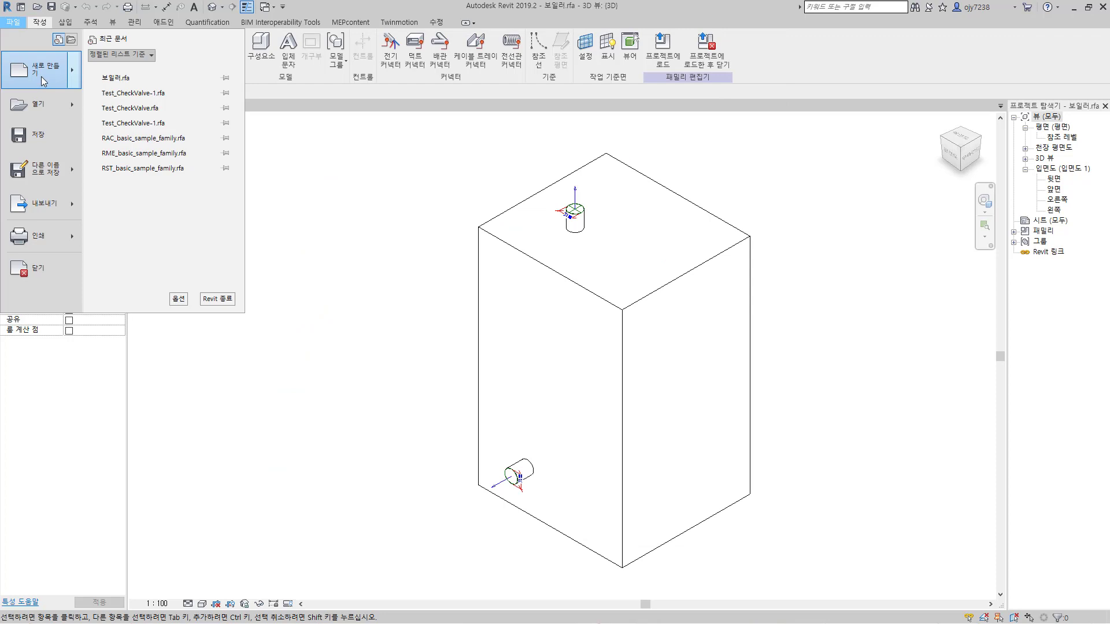
pyautogui.moveTo(74, 79)
pyautogui.click(110, 70)
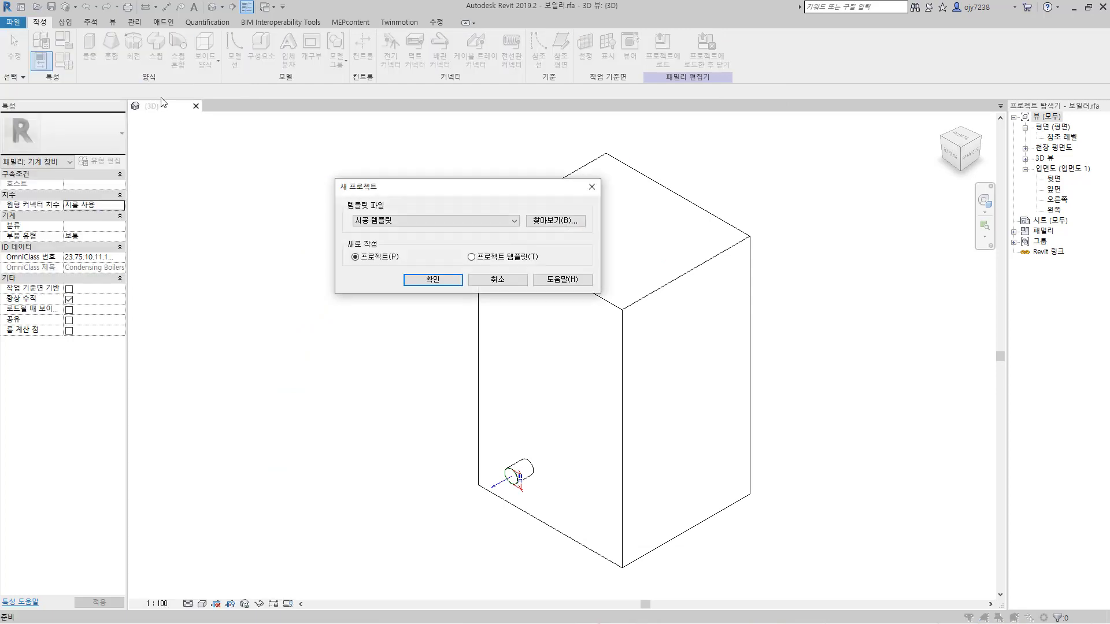
pyautogui.click(408, 220)
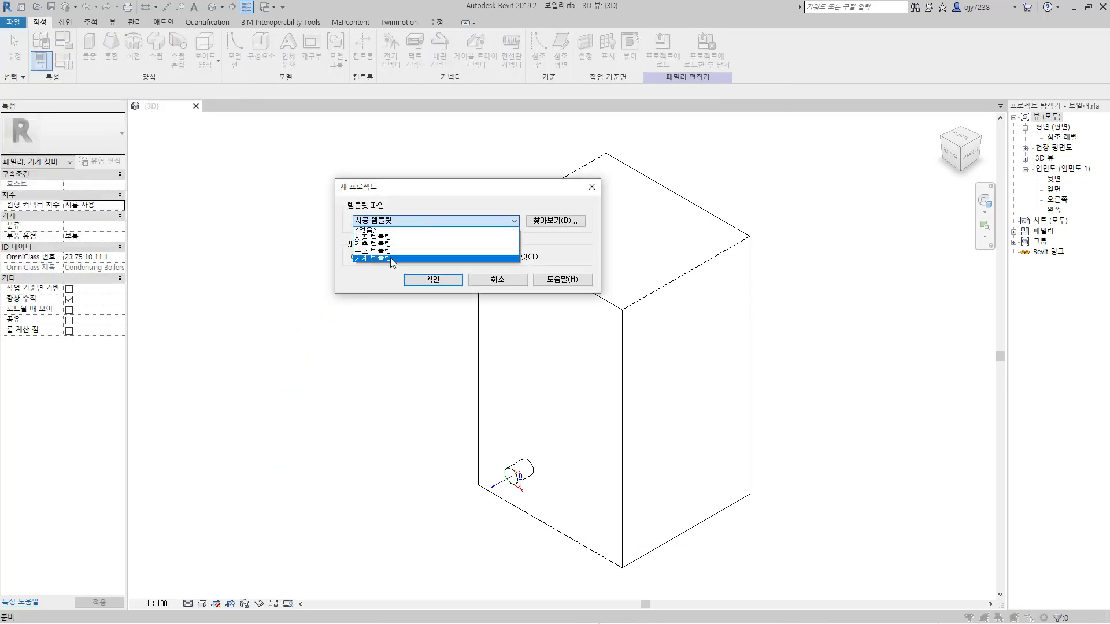
pyautogui.click(391, 259)
pyautogui.click(432, 280)
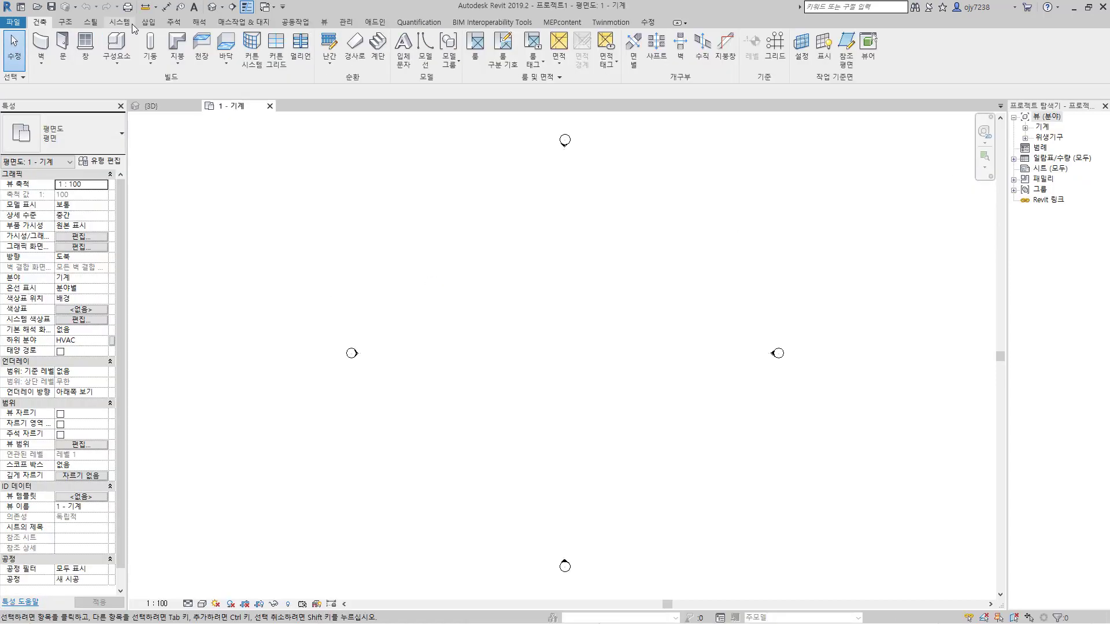
# Step: Load the 보일러.rfa family from the 문서 > 보일러 folder as mechanical equipment and accept the type catalog dialog
pyautogui.click(128, 23)
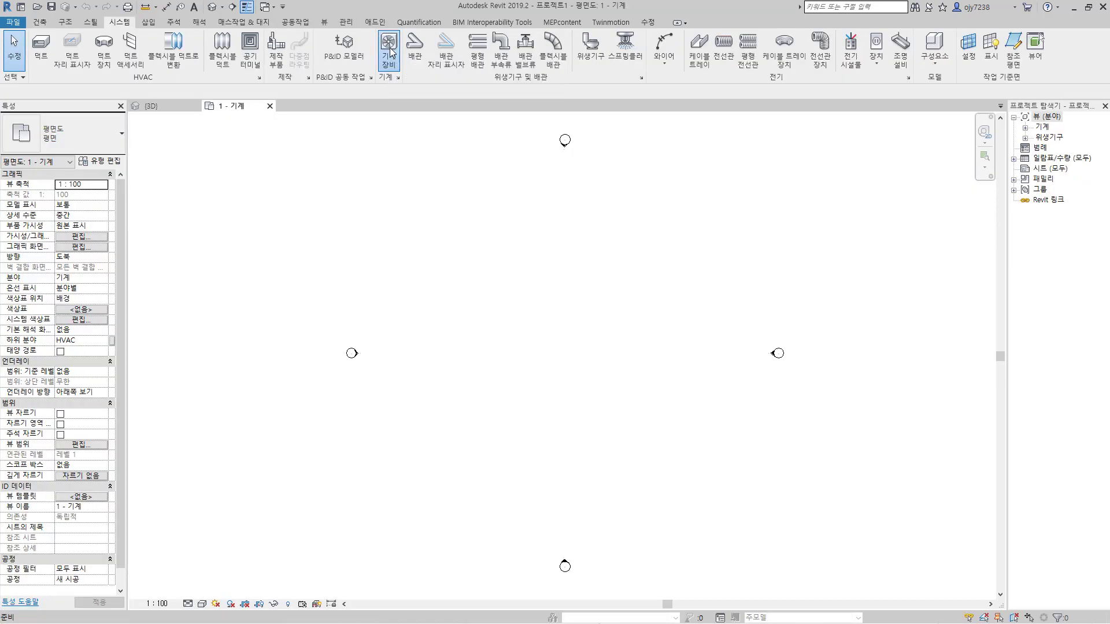
pyautogui.click(389, 46)
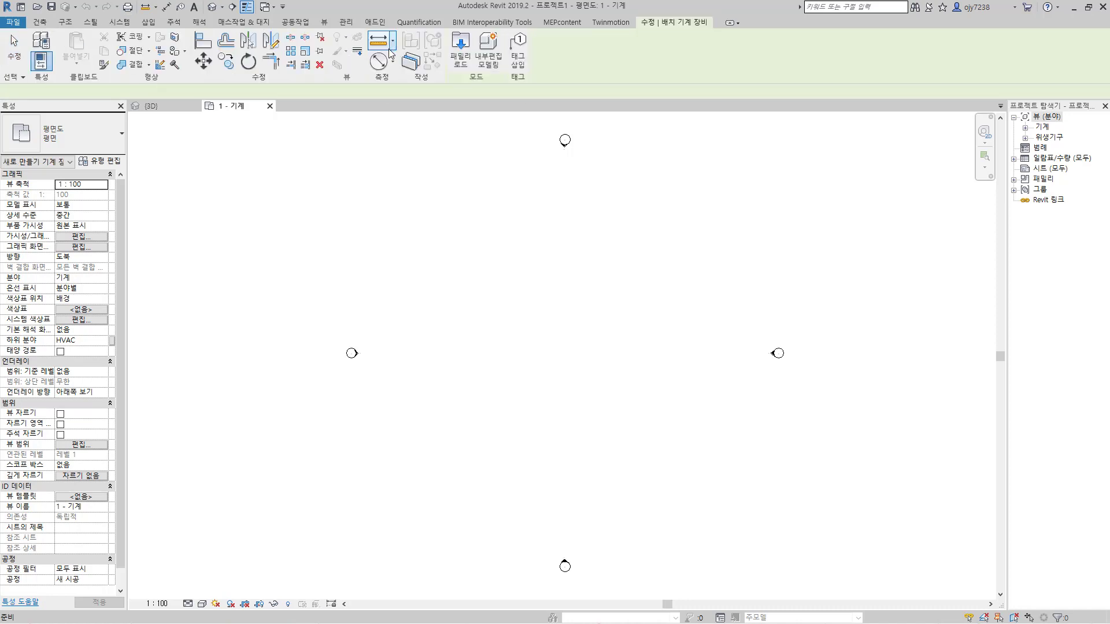
pyautogui.click(460, 51)
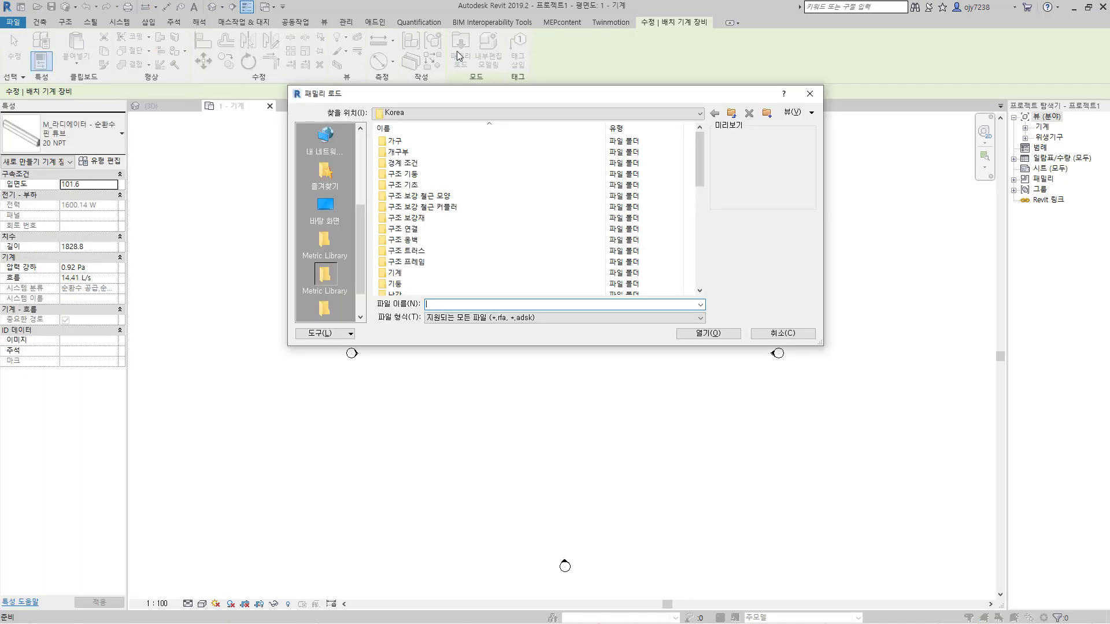
pyautogui.scroll(3, 330, 255)
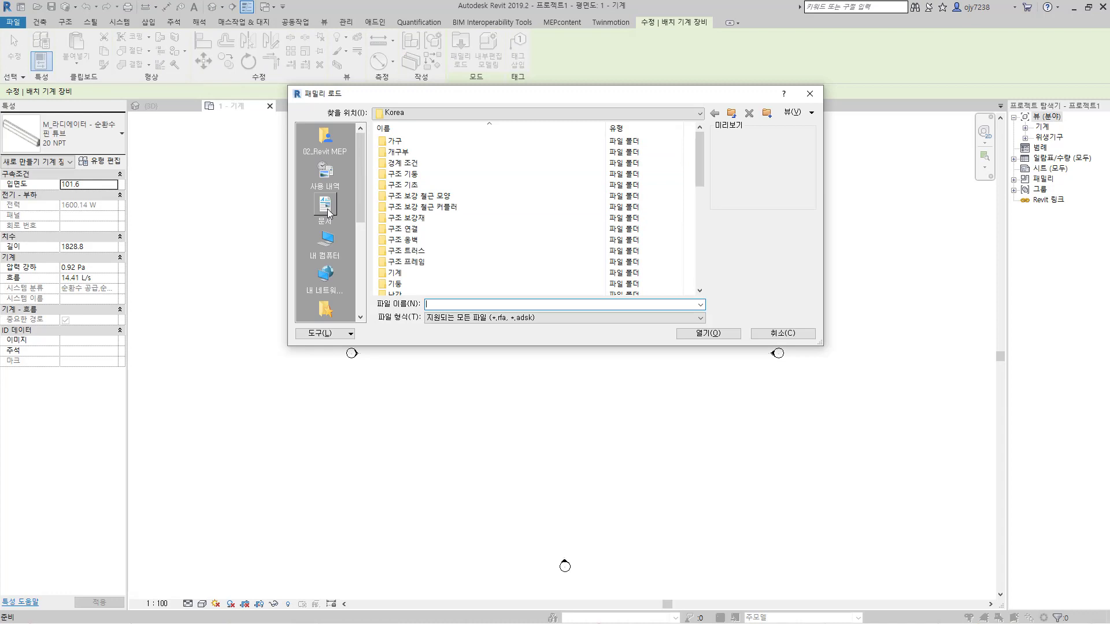
pyautogui.click(328, 213)
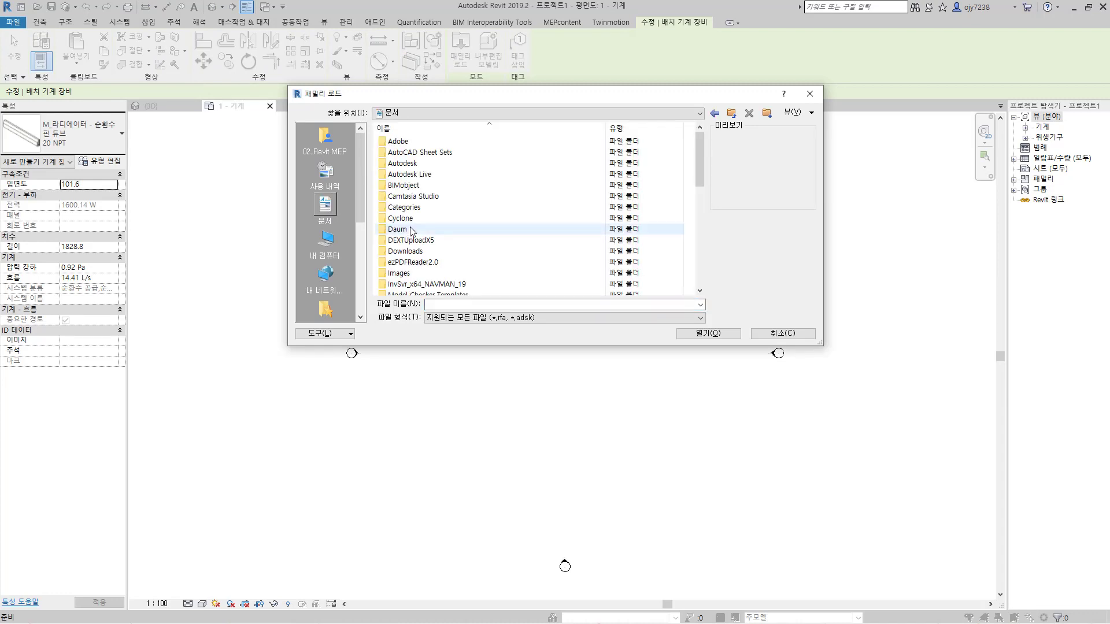
pyautogui.scroll(-5, 420, 261)
pyautogui.doubleClick(404, 240)
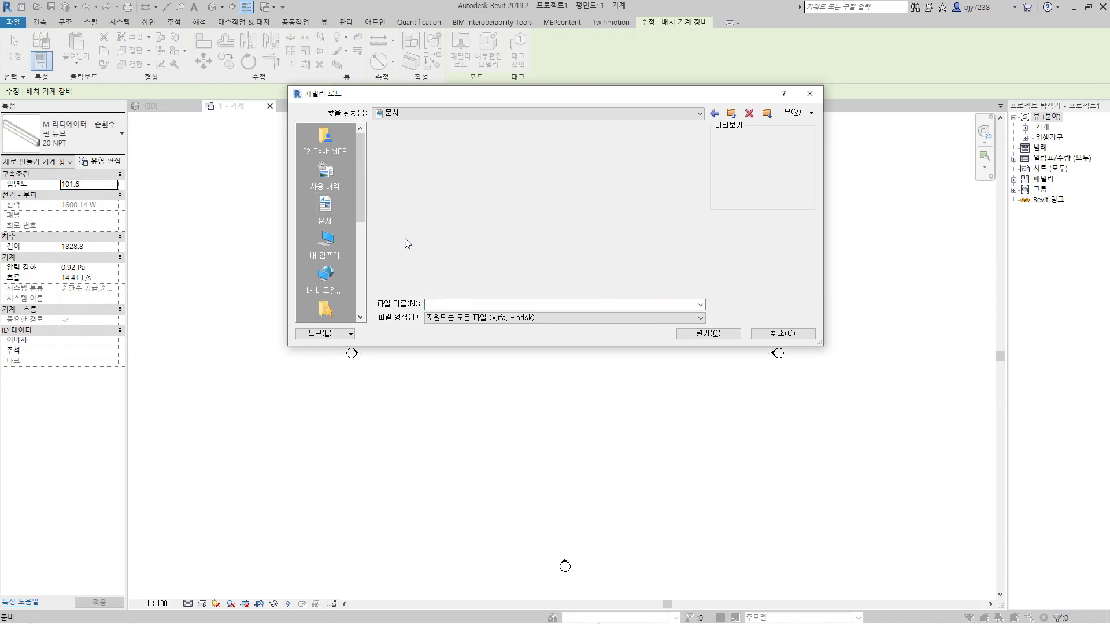
pyautogui.click(403, 143)
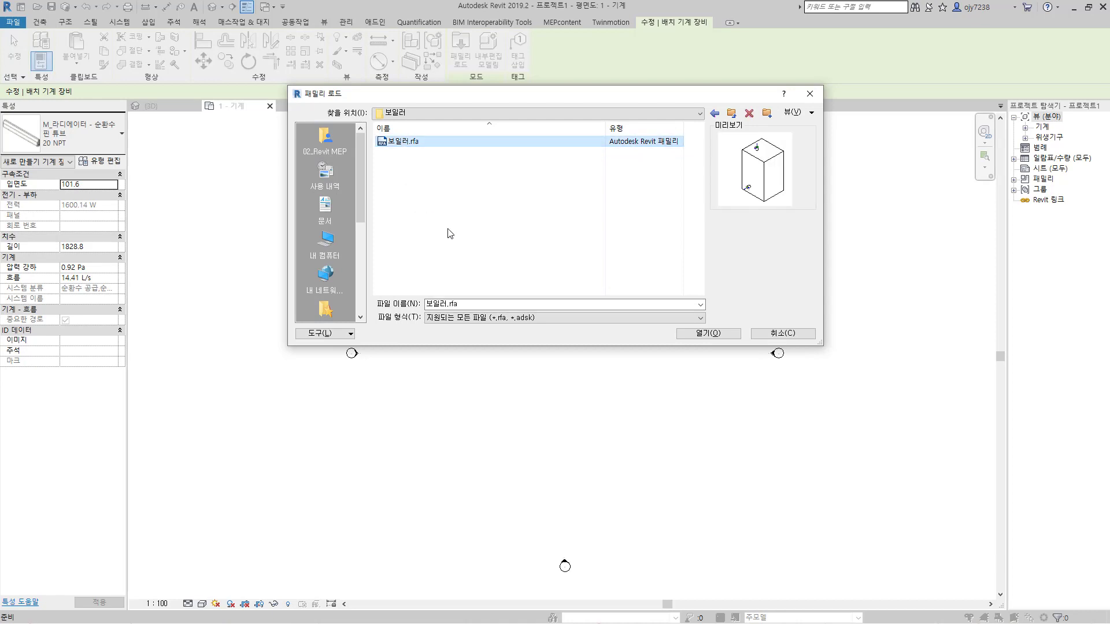
pyautogui.click(707, 333)
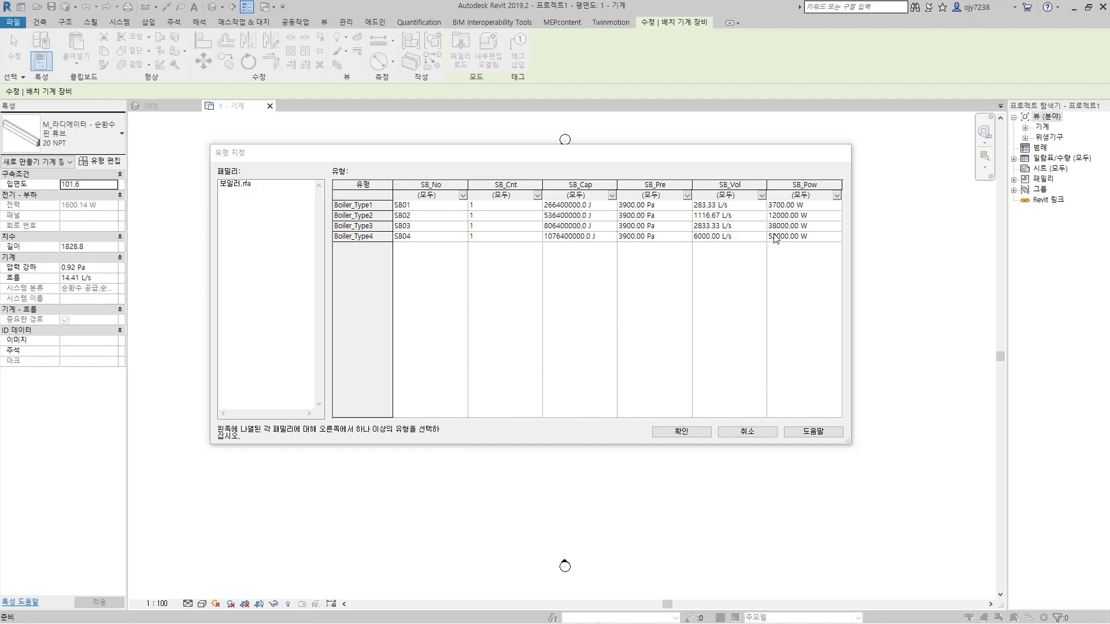
pyautogui.click(688, 433)
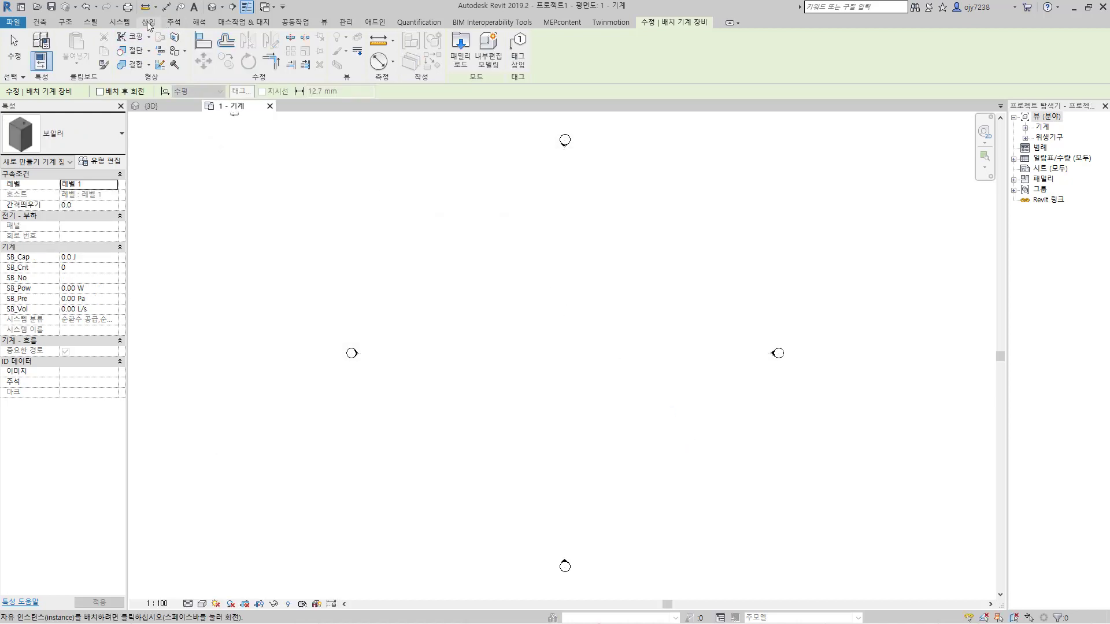
# Step: In the project units, set the HVAC power (전력) unit to kilowatts (킬로와트)
pyautogui.click(346, 24)
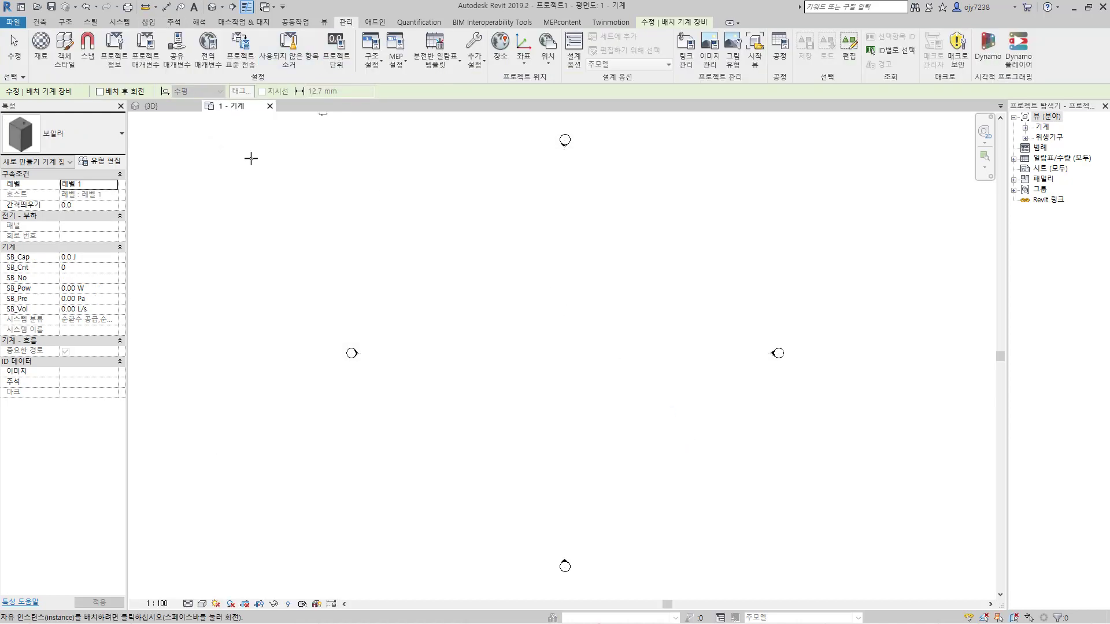
pyautogui.click(338, 51)
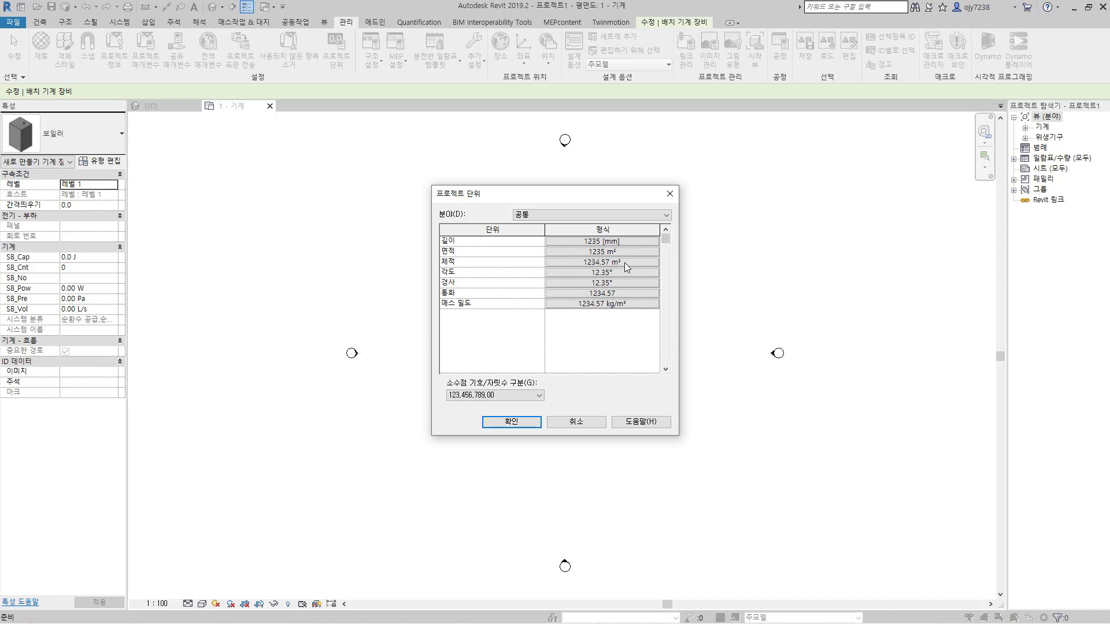
pyautogui.click(575, 213)
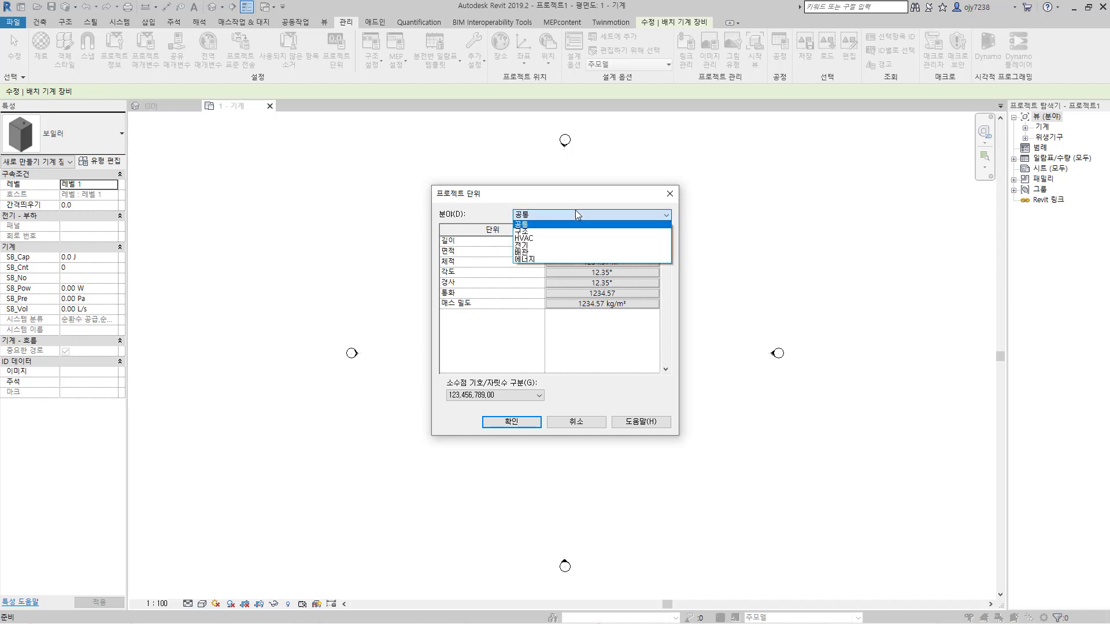
pyautogui.click(530, 243)
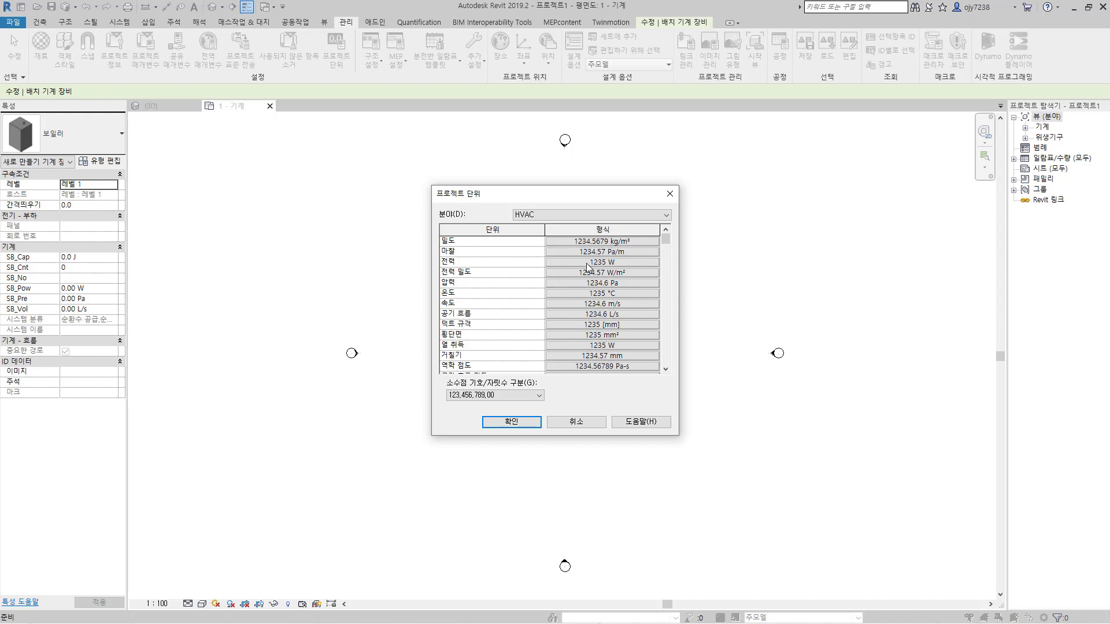
pyautogui.click(609, 263)
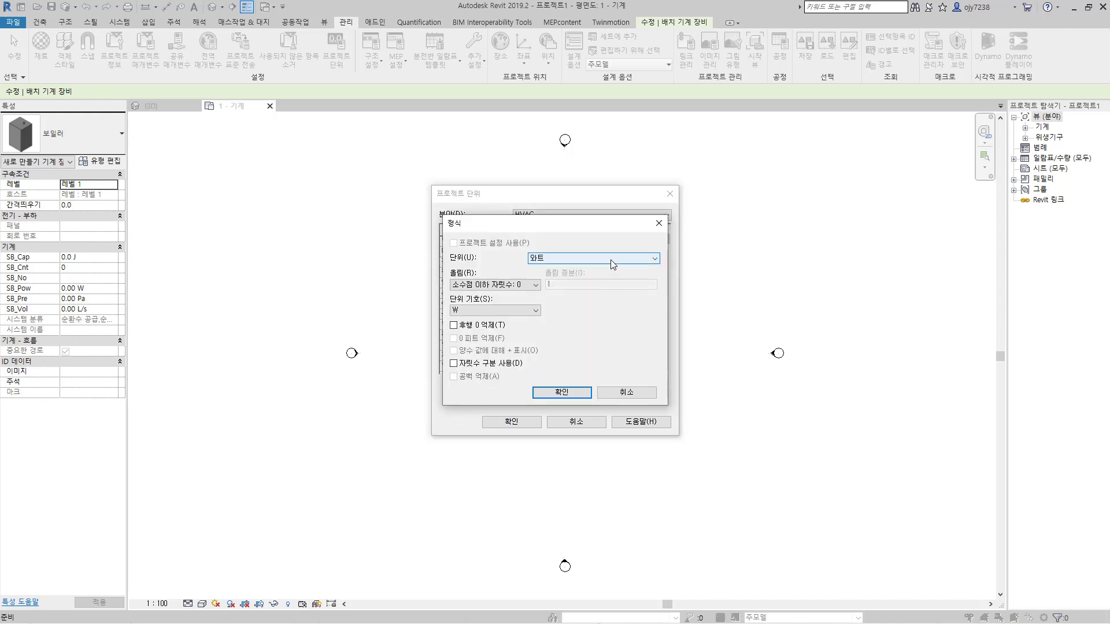
pyautogui.click(610, 260)
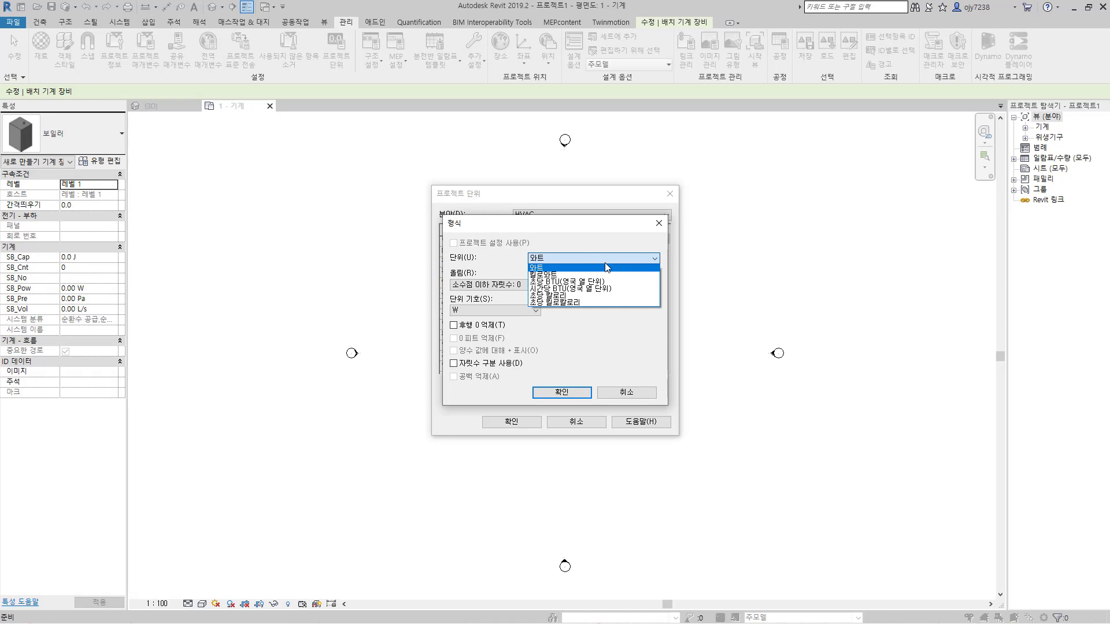
pyautogui.click(553, 274)
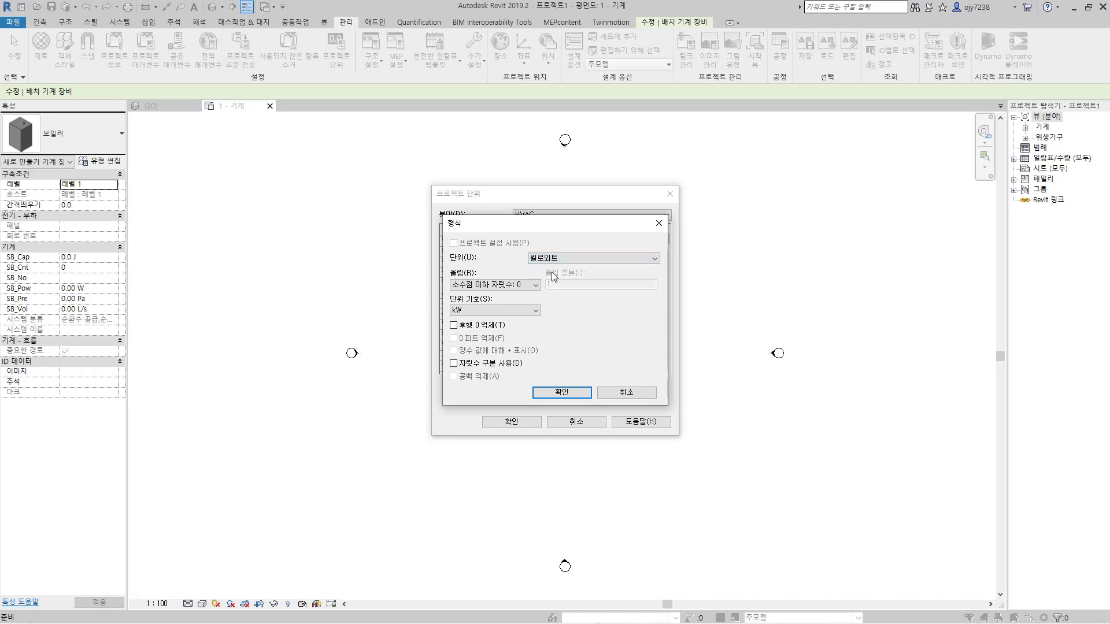
pyautogui.click(550, 390)
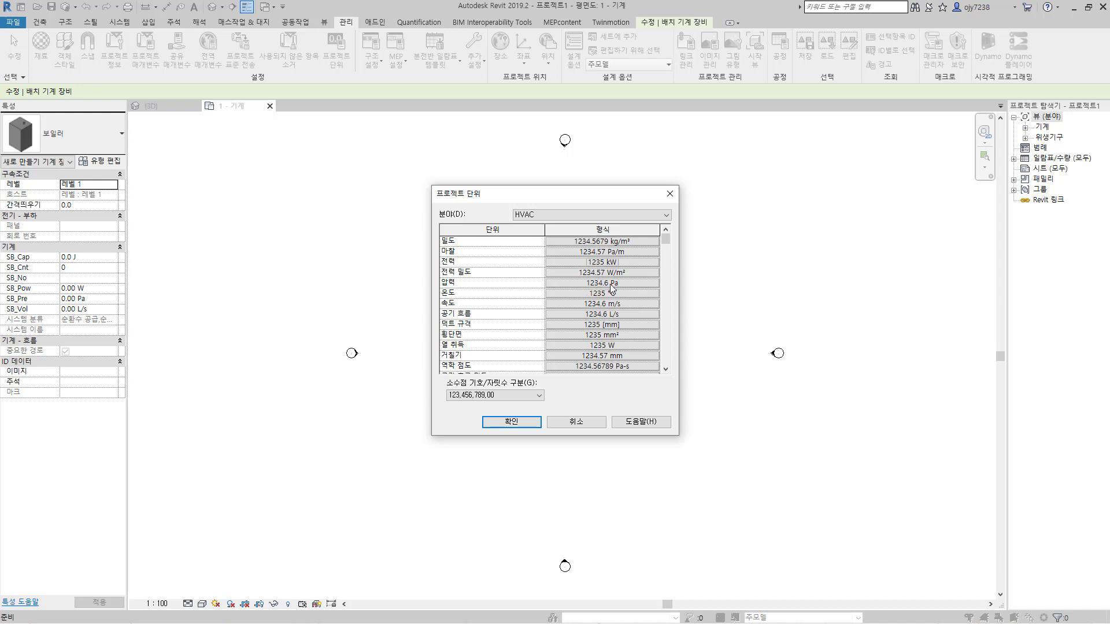
# Step: Set the HVAC air flow (공기 흐름) unit to cubic metres per hour (시간당 세제곱 미터)
pyautogui.click(616, 315)
pyautogui.click(580, 258)
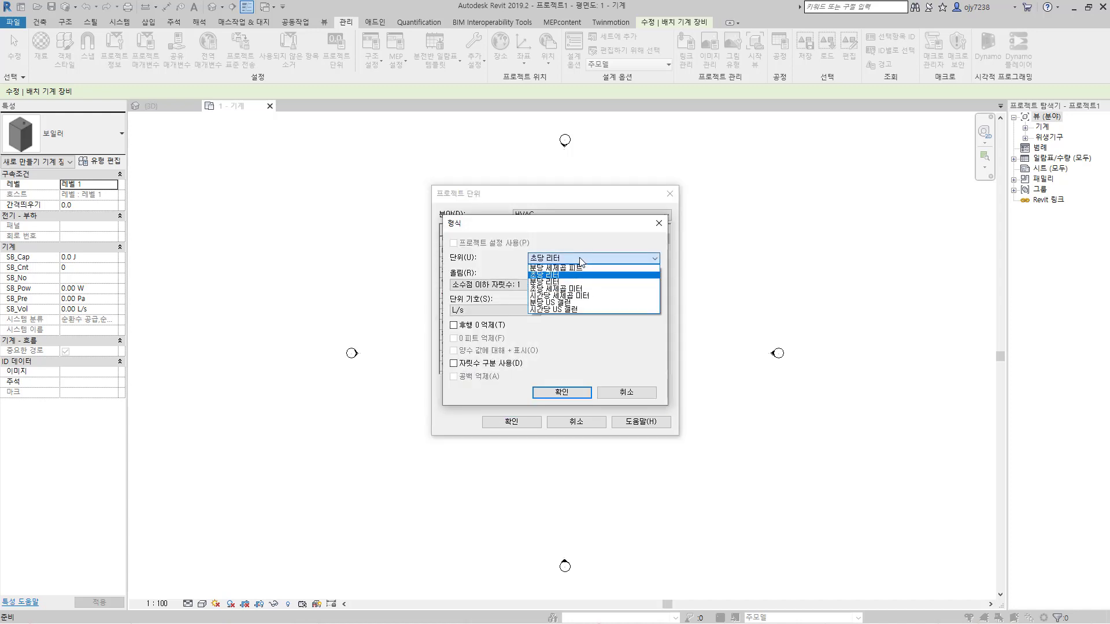
pyautogui.click(573, 296)
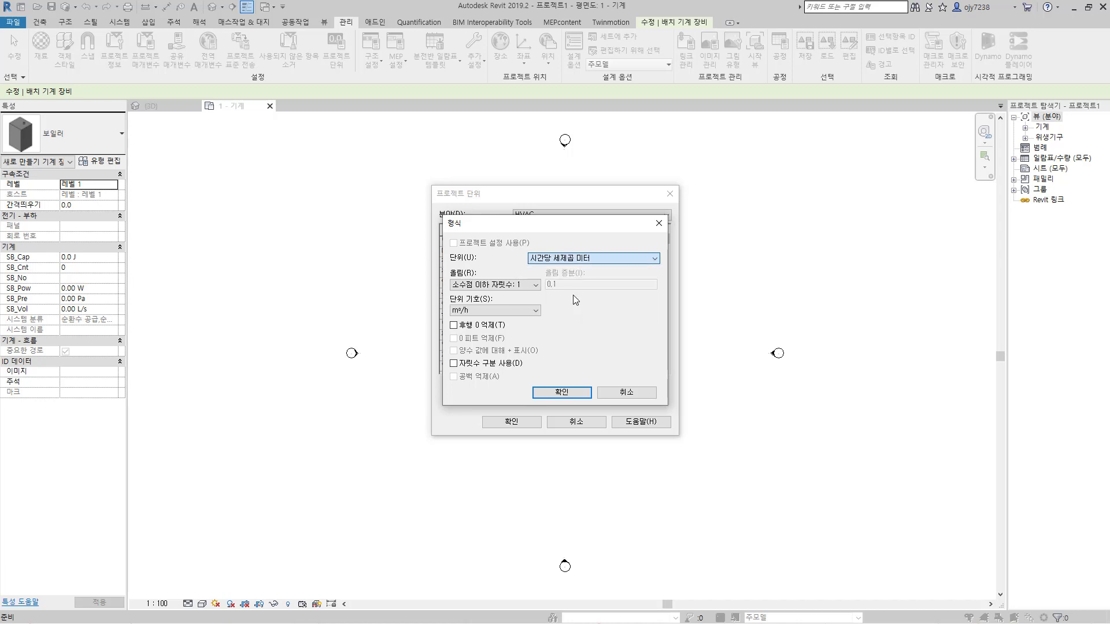
pyautogui.click(571, 393)
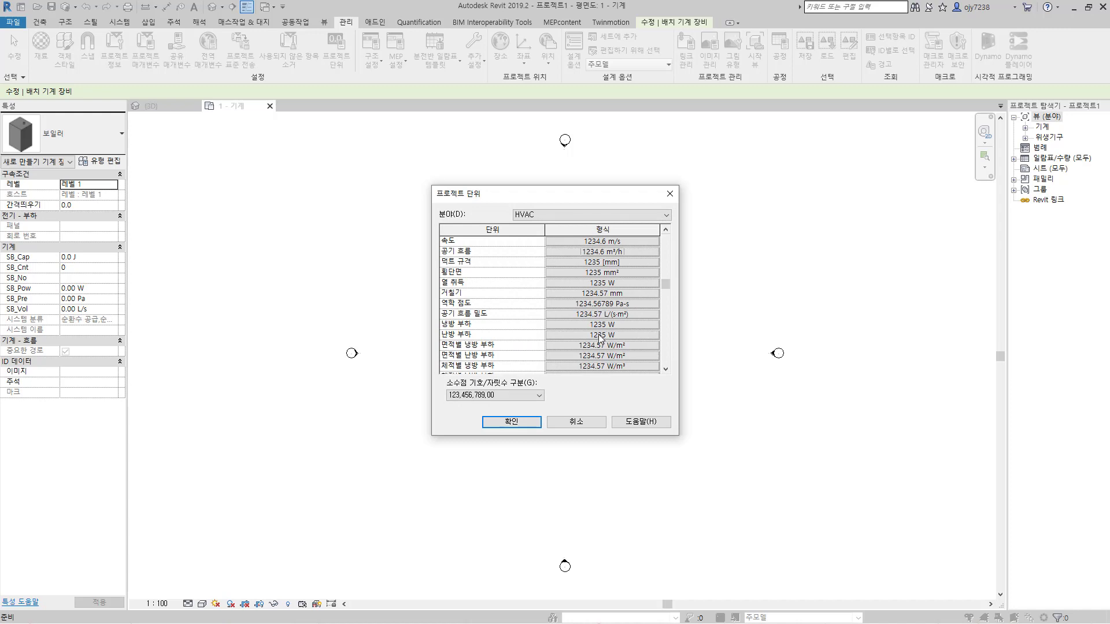
# Step: Set the energy (에너지) discipline's energy unit to kilowatt hours (킬로와트 시간) and apply the project units
pyautogui.scroll(-4, 613, 333)
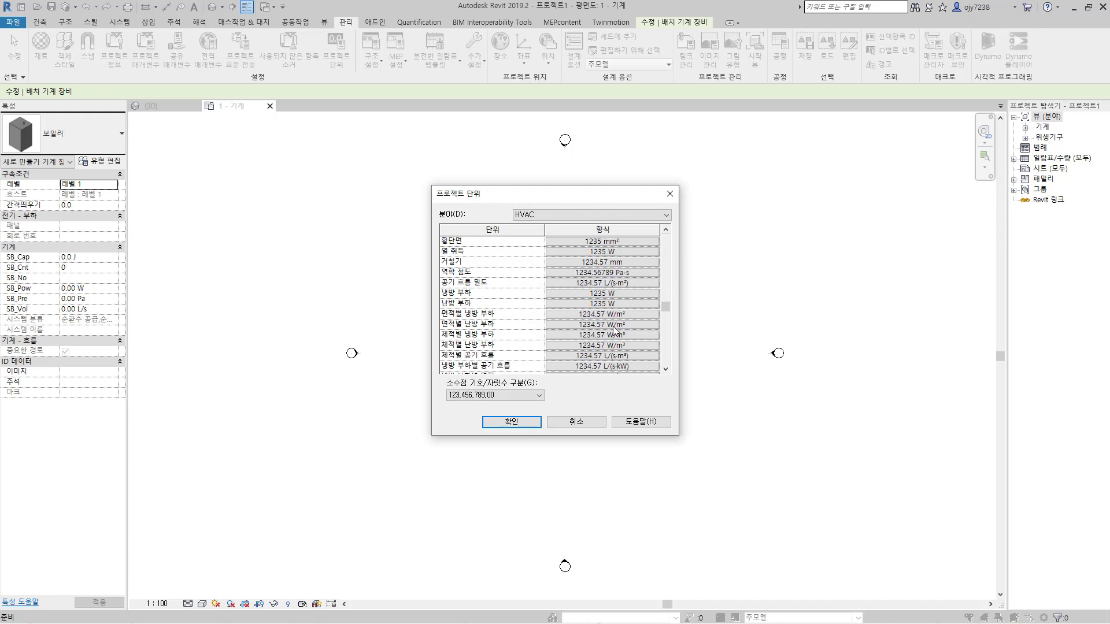
pyautogui.click(563, 216)
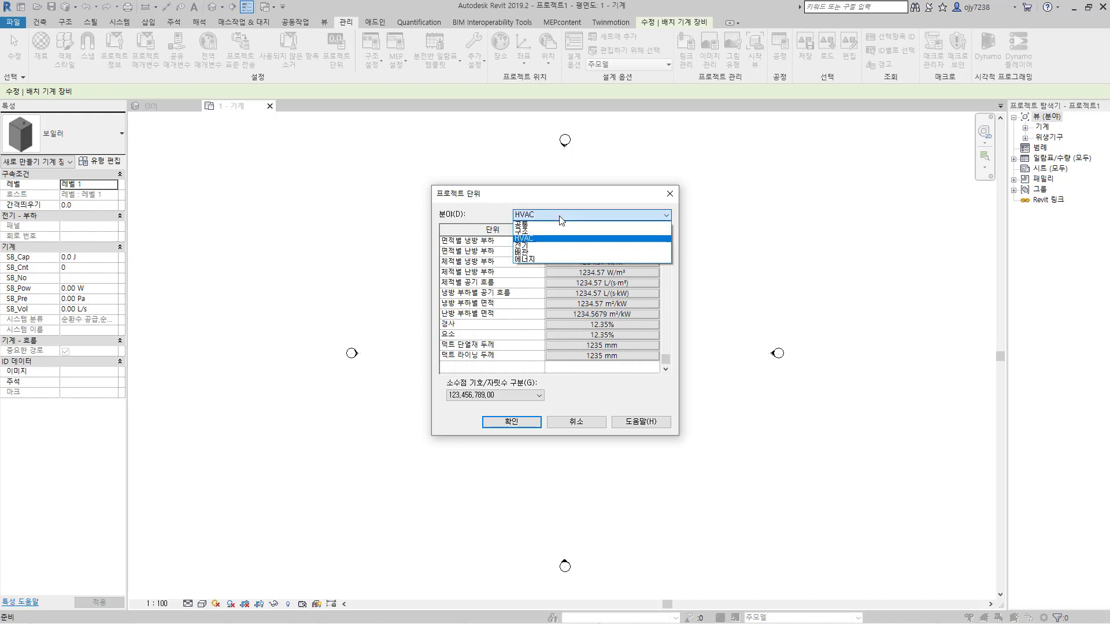
pyautogui.click(541, 259)
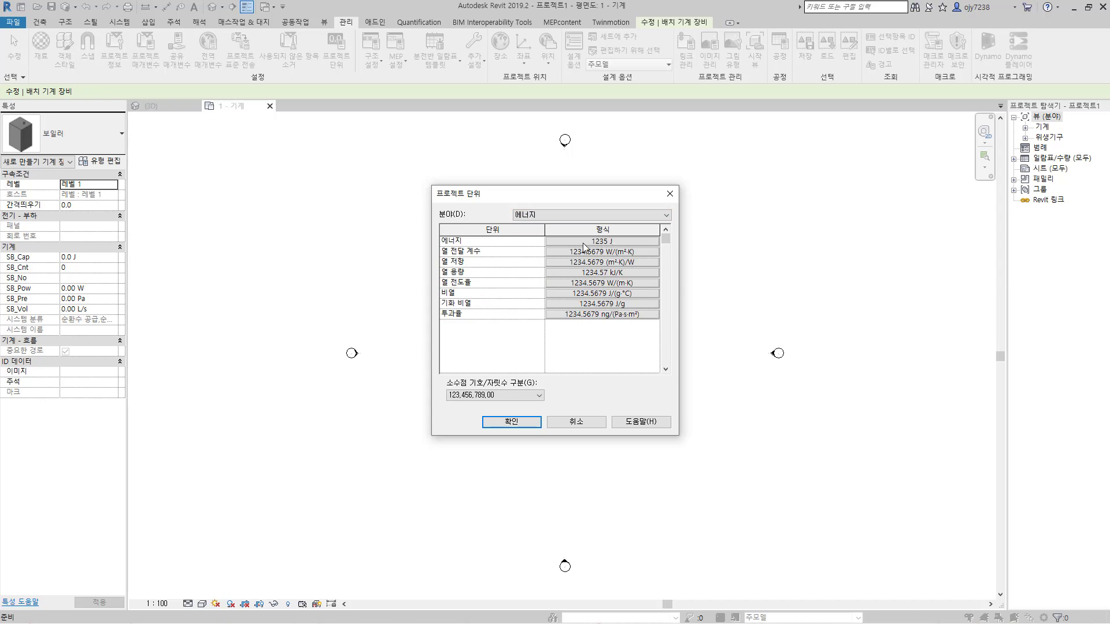
pyautogui.click(618, 243)
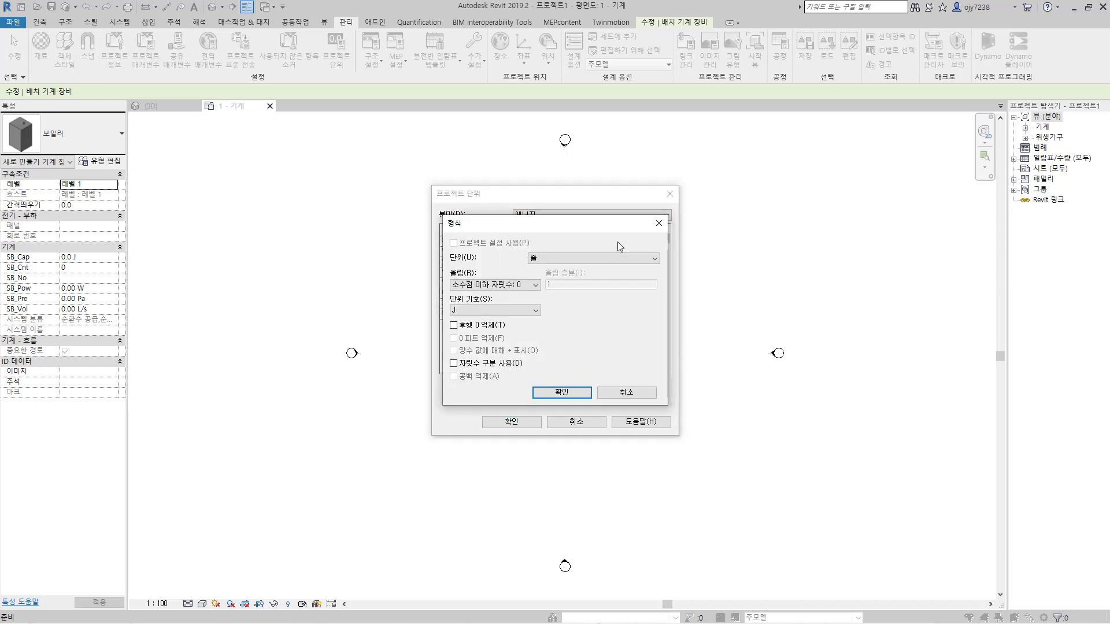
pyautogui.click(603, 259)
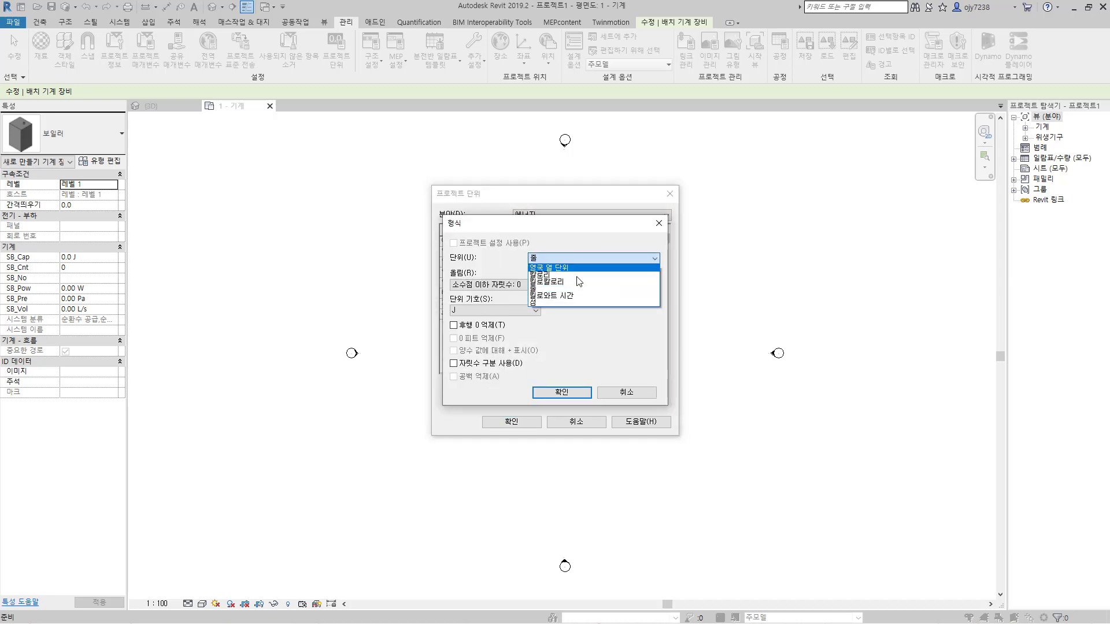
pyautogui.click(567, 296)
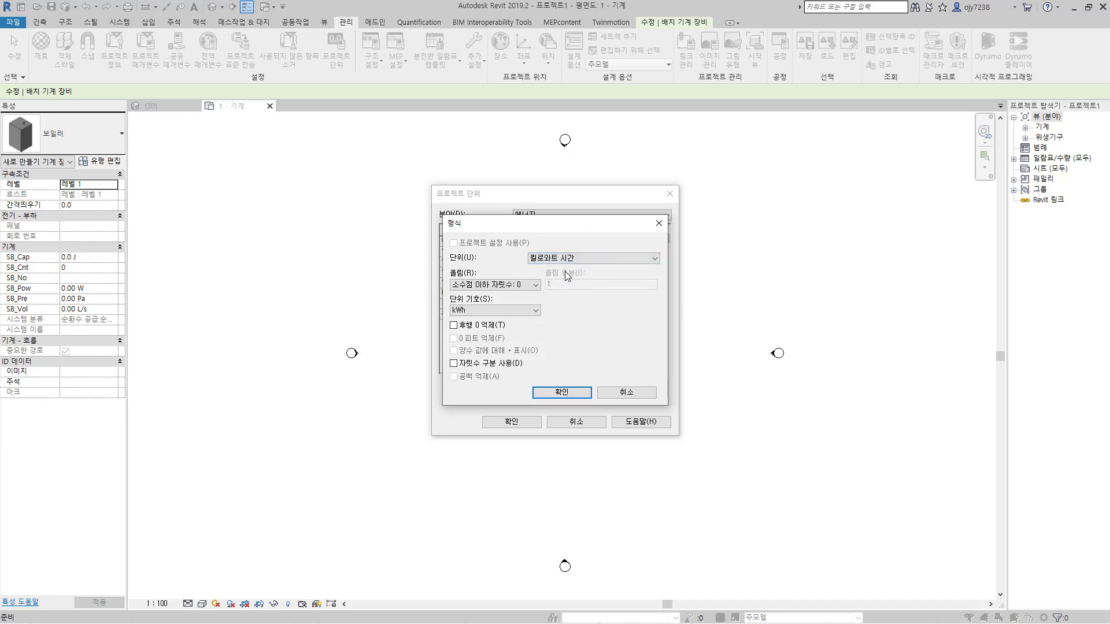
pyautogui.click(571, 393)
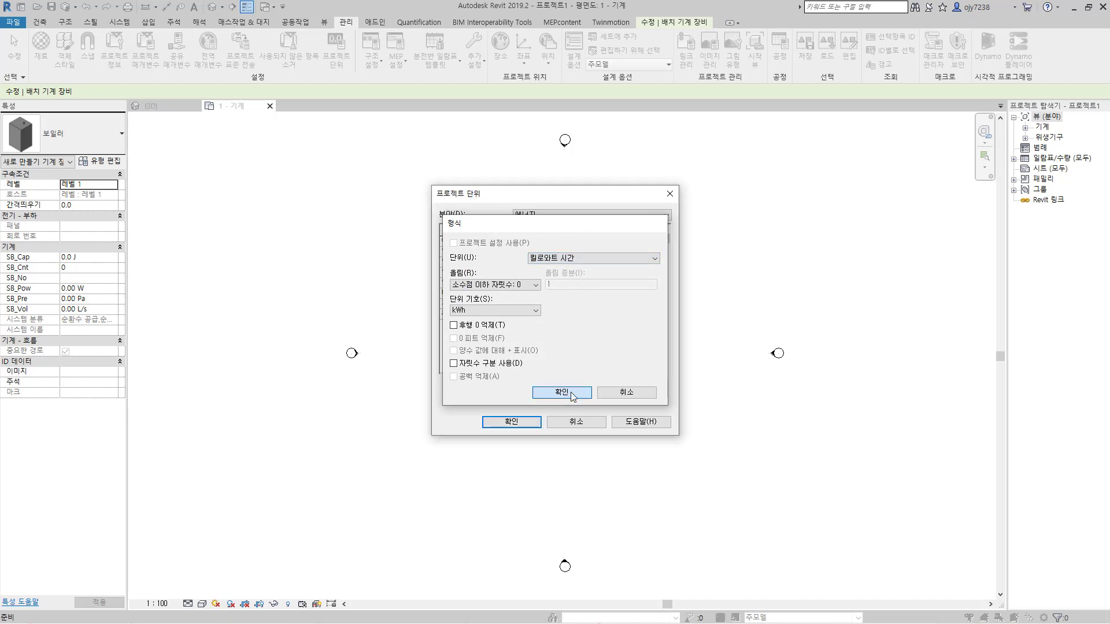
pyautogui.click(511, 421)
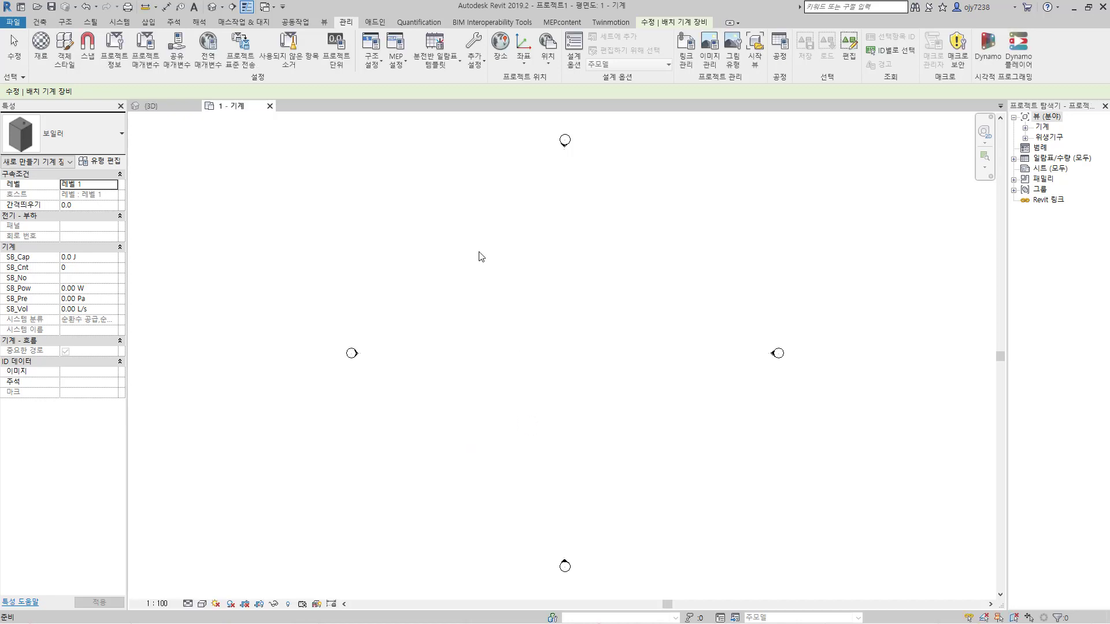
# Step: Place one 보일러 instance inside the elevation markers of the 1 - 기계 floor plan and end the placement
pyautogui.scroll(3, 512, 259)
pyautogui.click(512, 258)
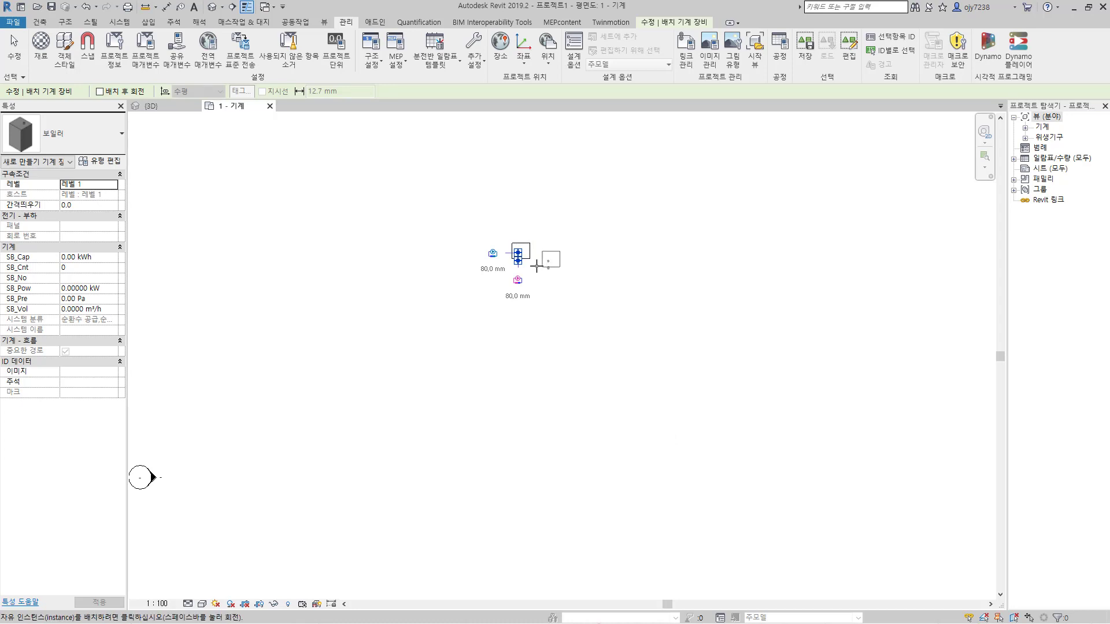
pyautogui.press('Escape')
pyautogui.press('Escape')
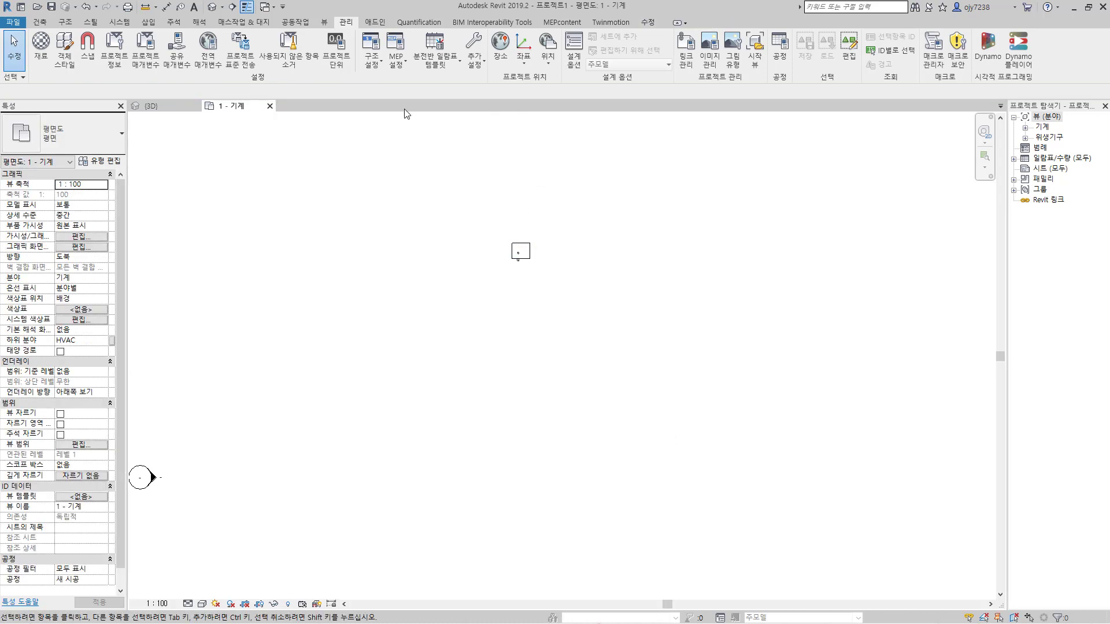
# Step: Load 보일러.rfa into the project from mechanical equipment placement with all four catalog types, Boiler_Type1 through Boiler_Type4
pyautogui.click(120, 22)
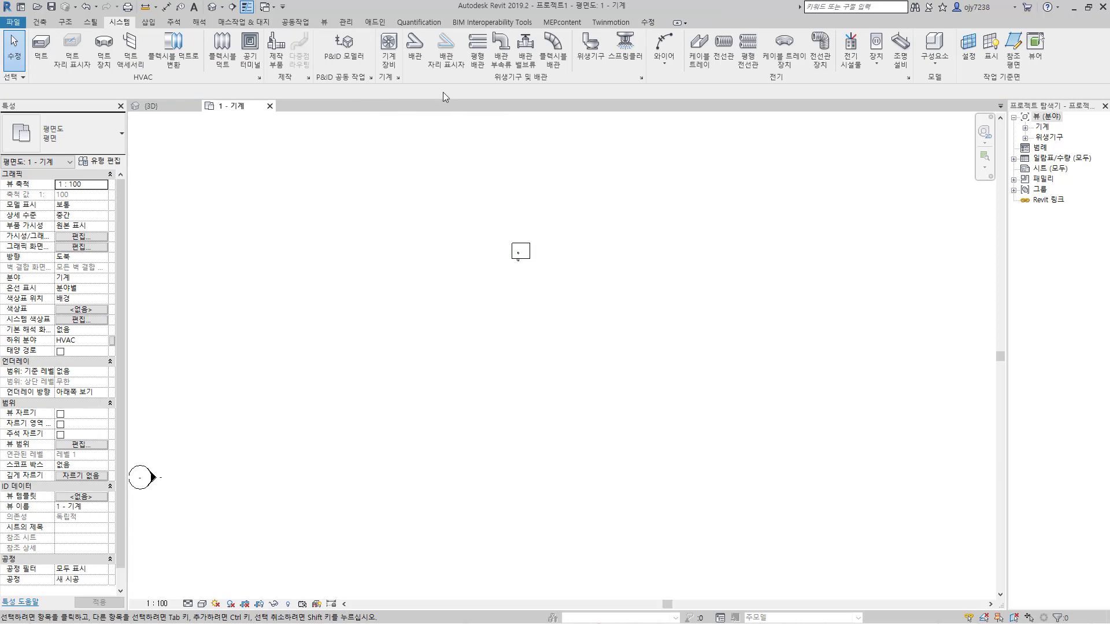
pyautogui.click(388, 49)
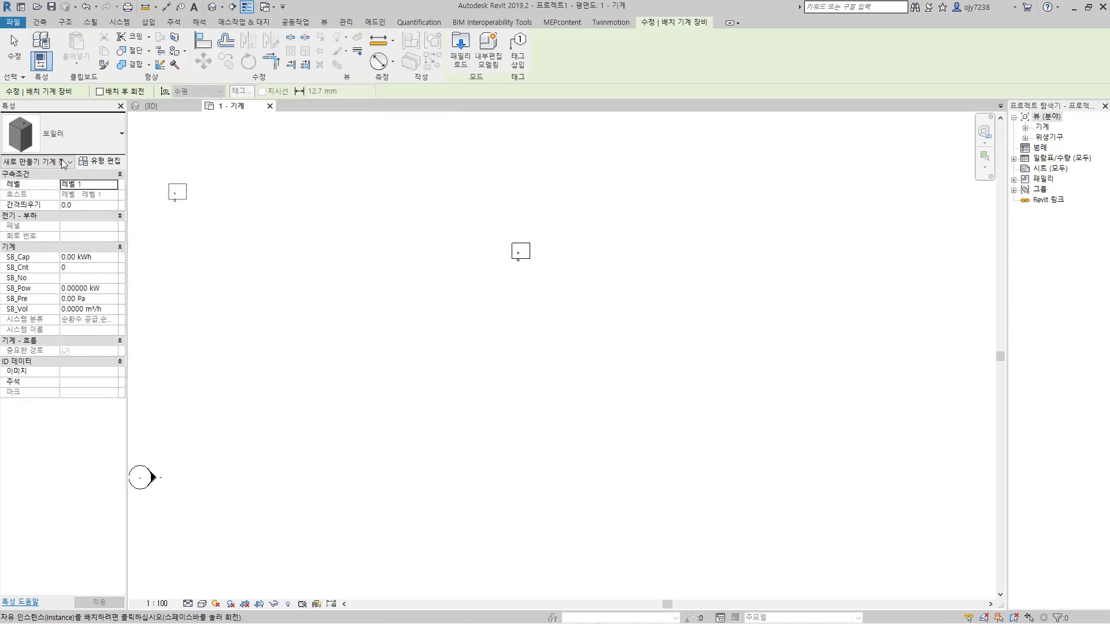
pyautogui.click(97, 138)
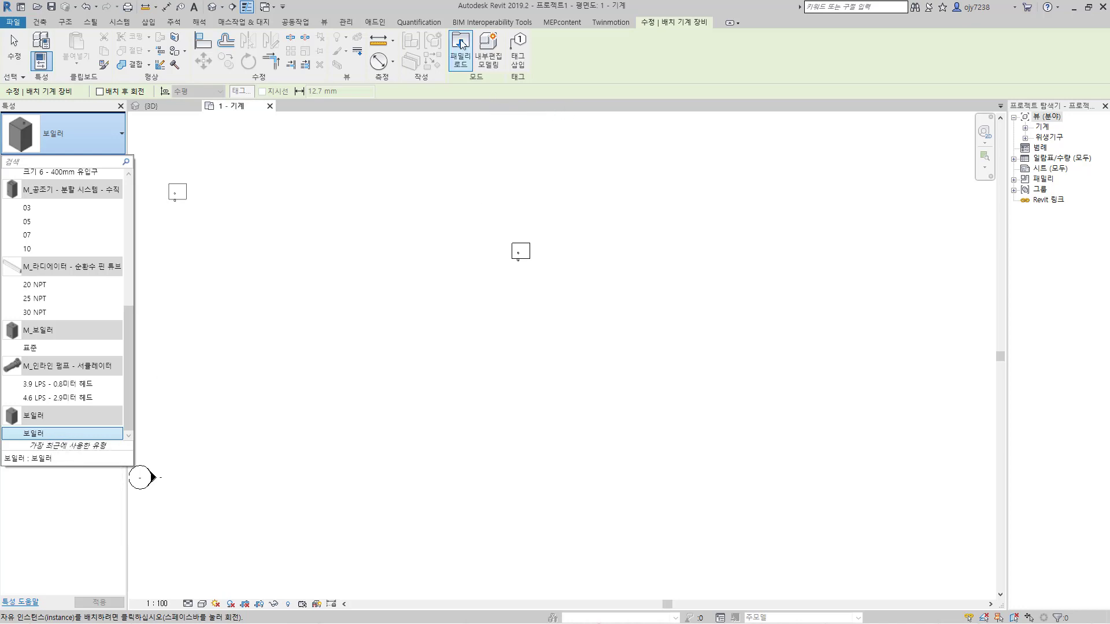
pyautogui.click(460, 55)
pyautogui.click(414, 144)
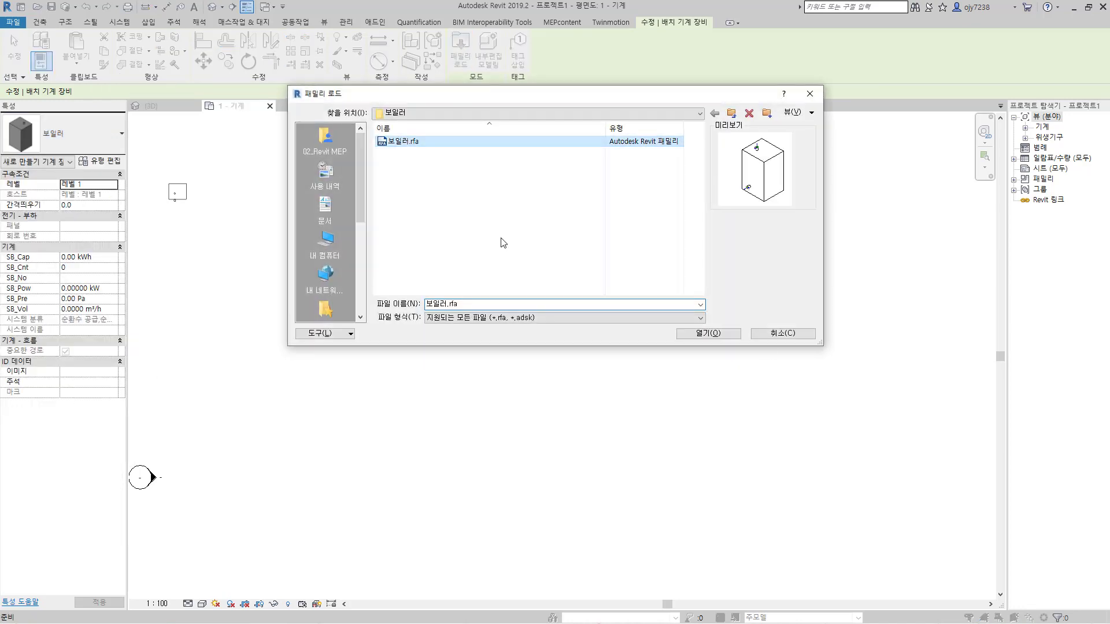
pyautogui.click(714, 333)
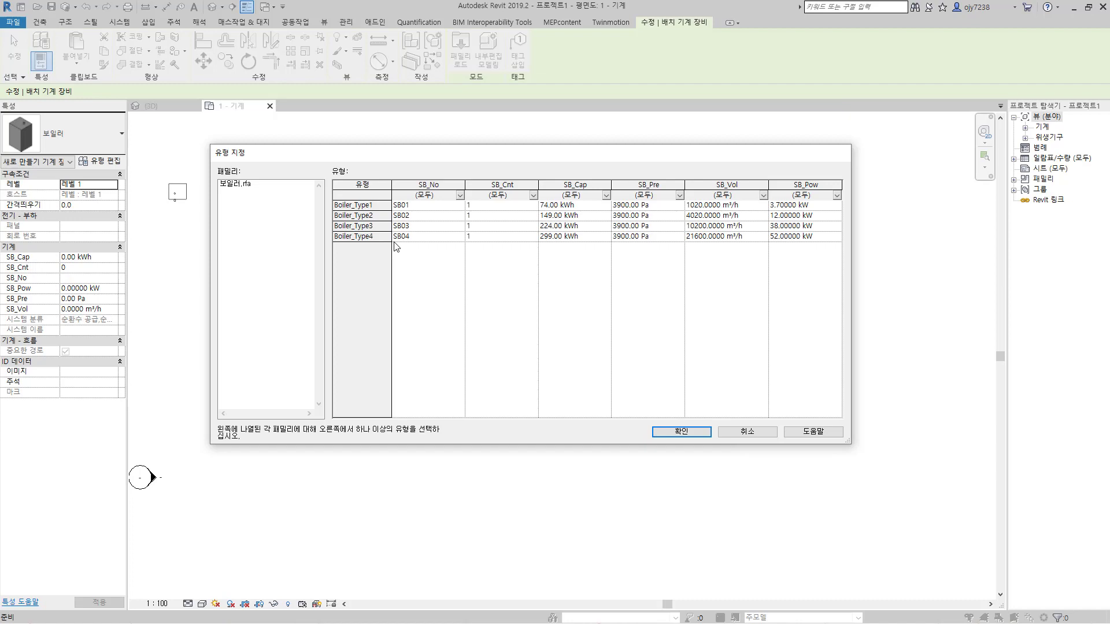
pyautogui.click(369, 207)
pyautogui.moveTo(369, 207); pyautogui.dragTo(364, 237)
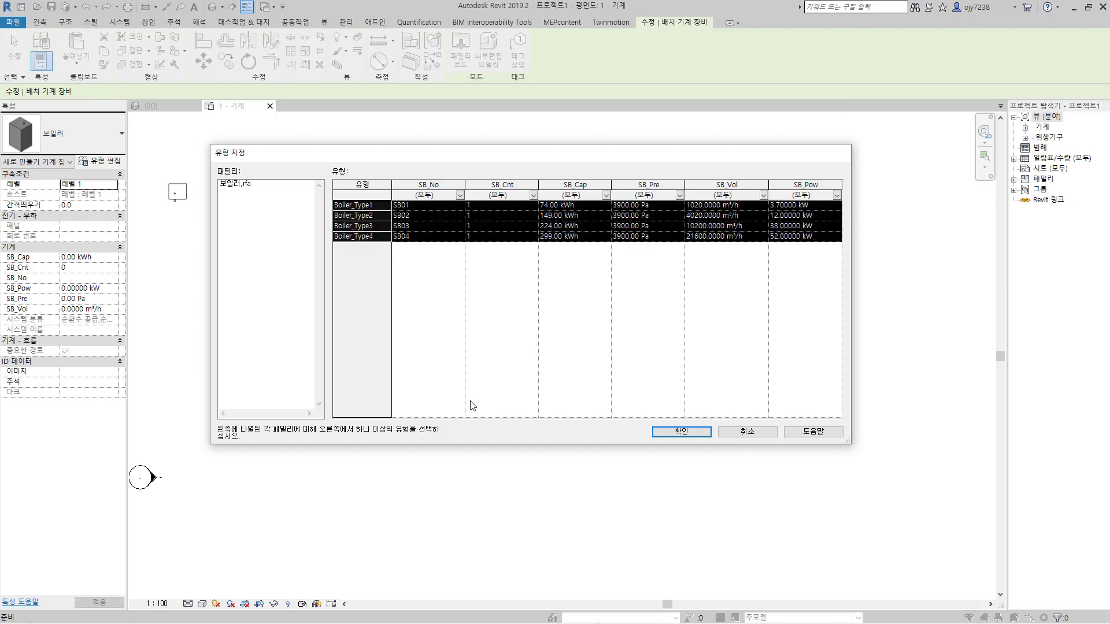
pyautogui.click(692, 433)
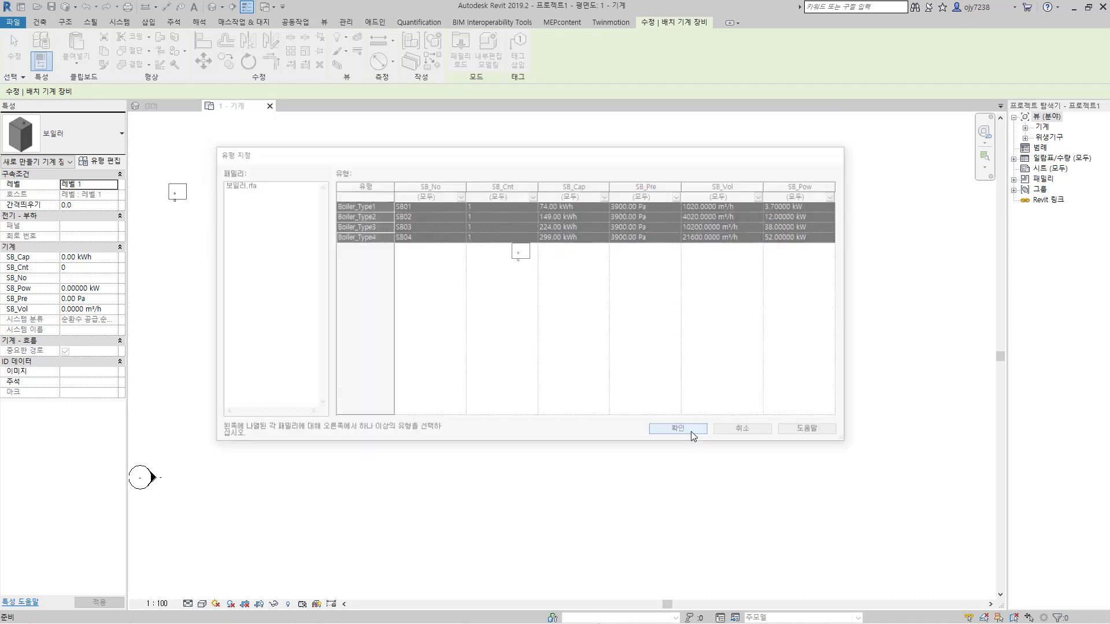
# Step: Place one Boiler_Type2 instance of the 보일러 family up and to the left of the existing boiler in the floor plan
pyautogui.click(97, 140)
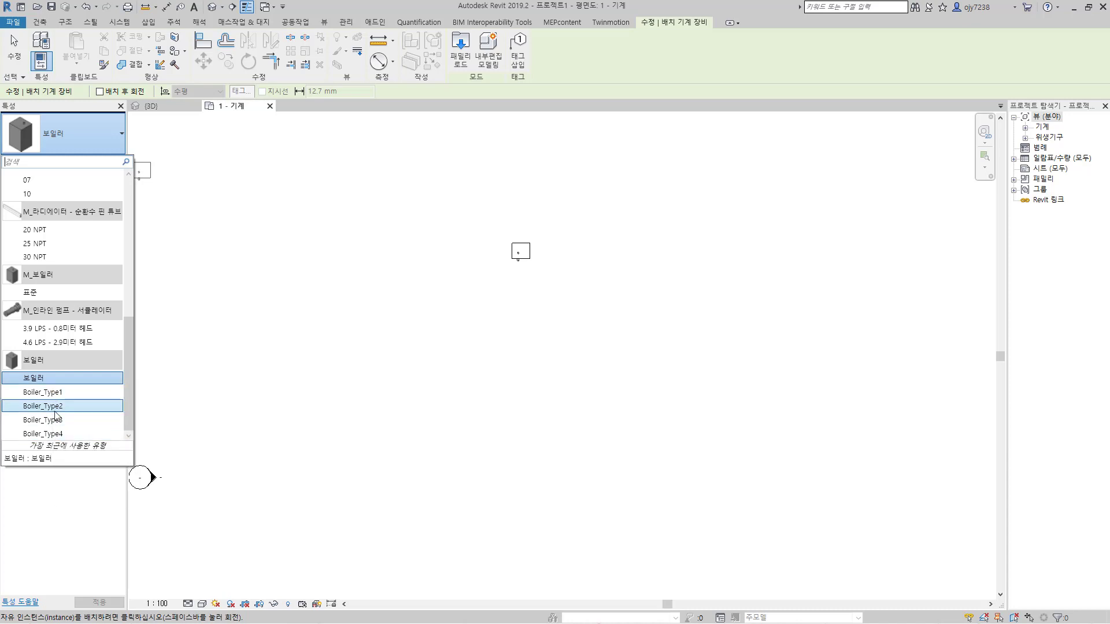
pyautogui.click(56, 406)
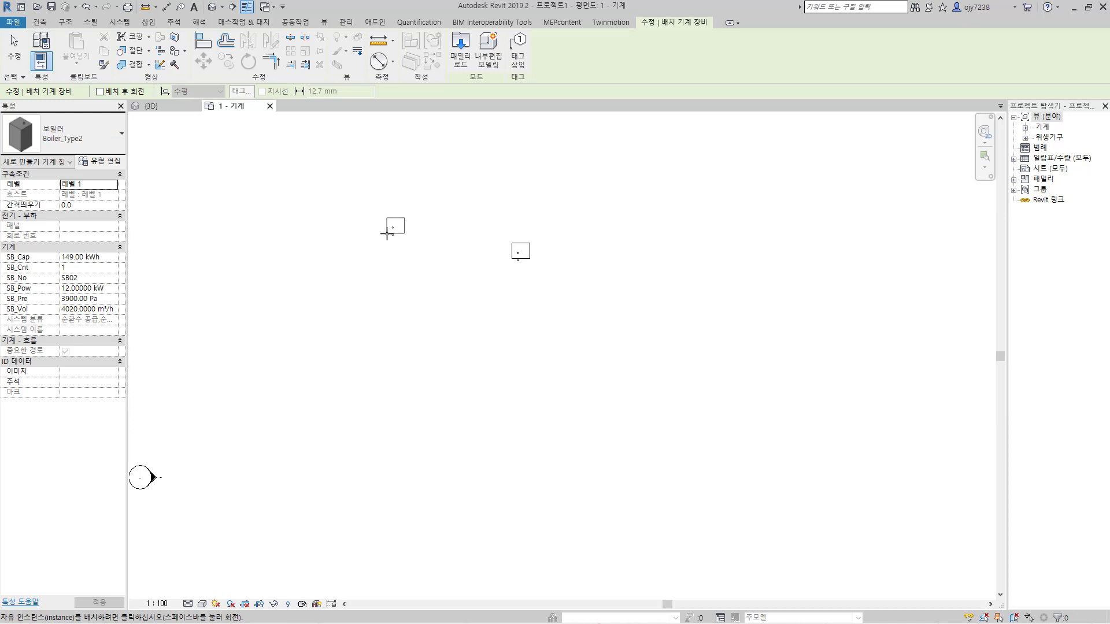
pyautogui.click(387, 234)
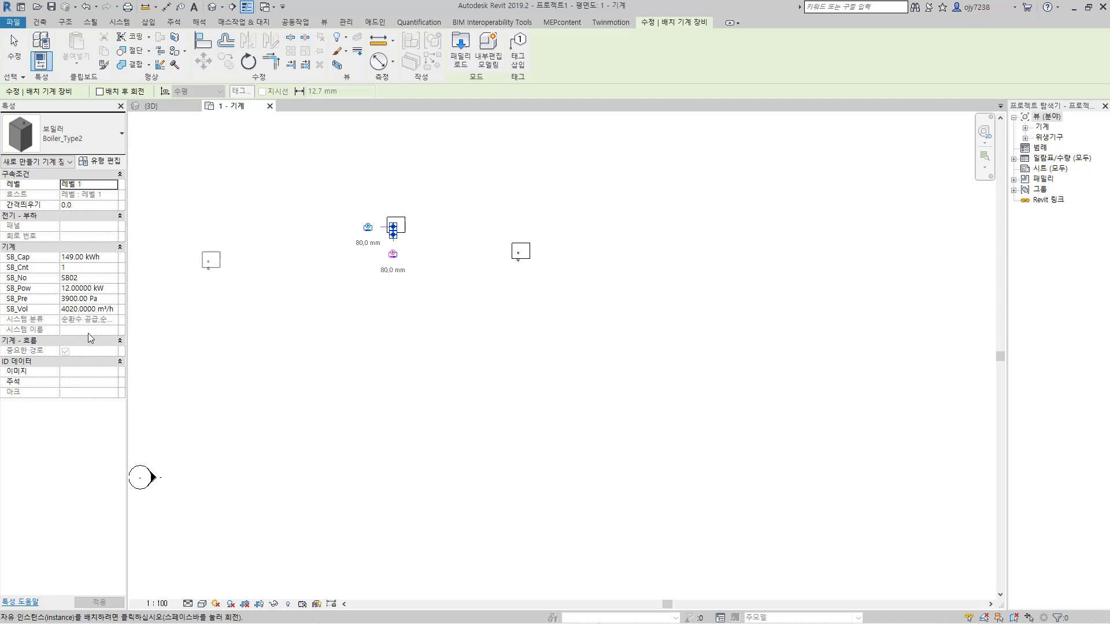
# Step: Place one Boiler_Type4 instance directly below the Boiler_Type2 boiler and end the placement
pyautogui.click(85, 141)
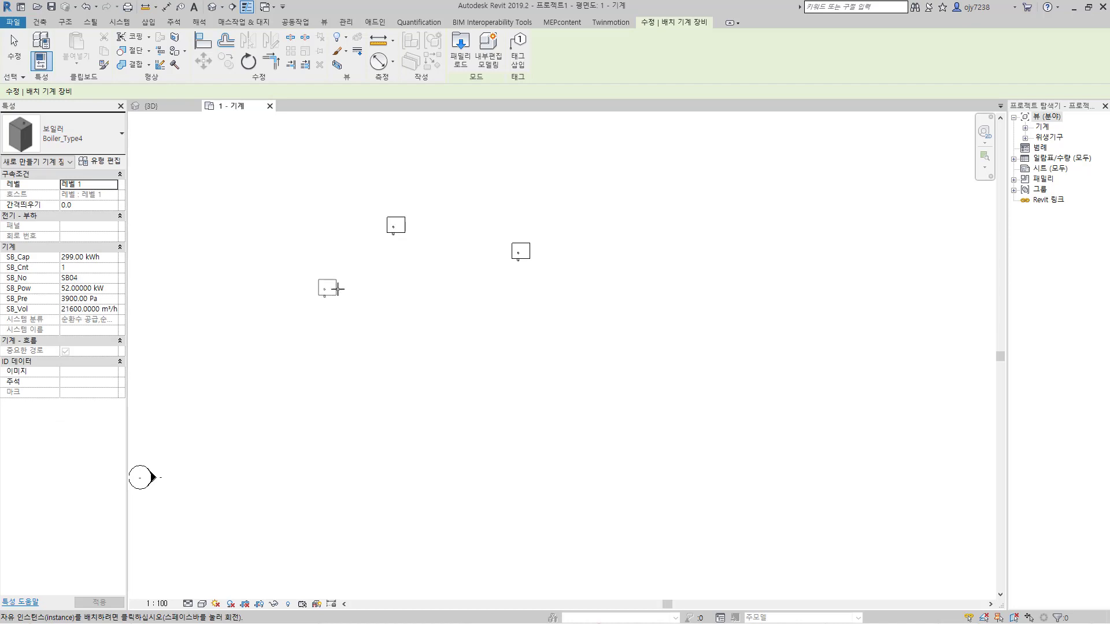
pyautogui.click(384, 272)
pyautogui.press('Escape')
pyautogui.press('Escape')
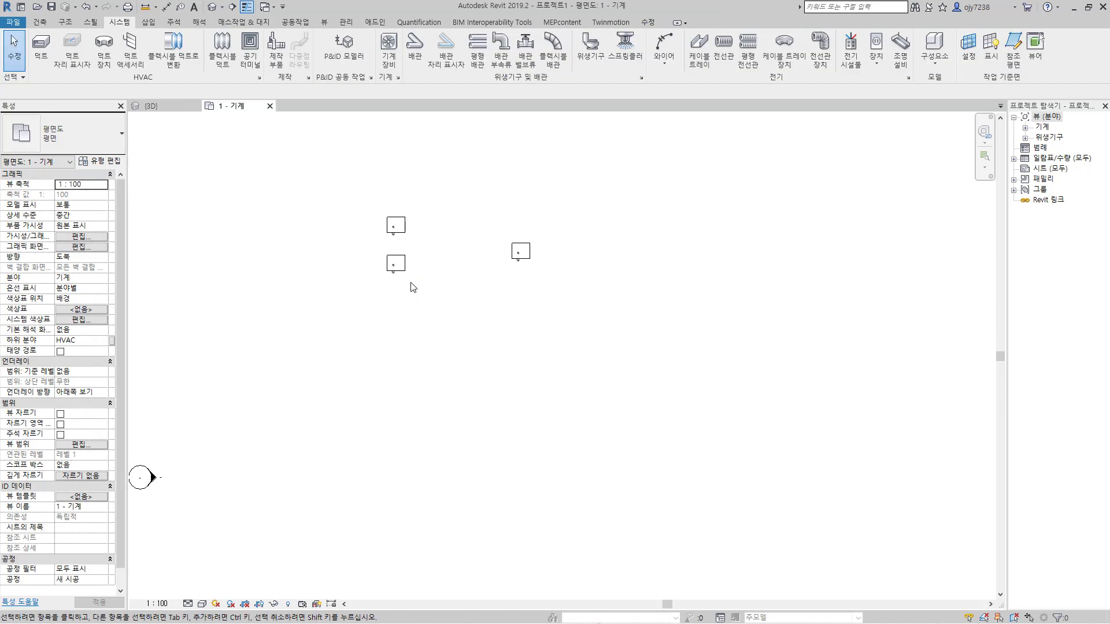
# Step: Compare the SB_ parameter values of the placed Boiler_Type4 and Boiler_Type2 instances by selecting each in turn
pyautogui.click(397, 264)
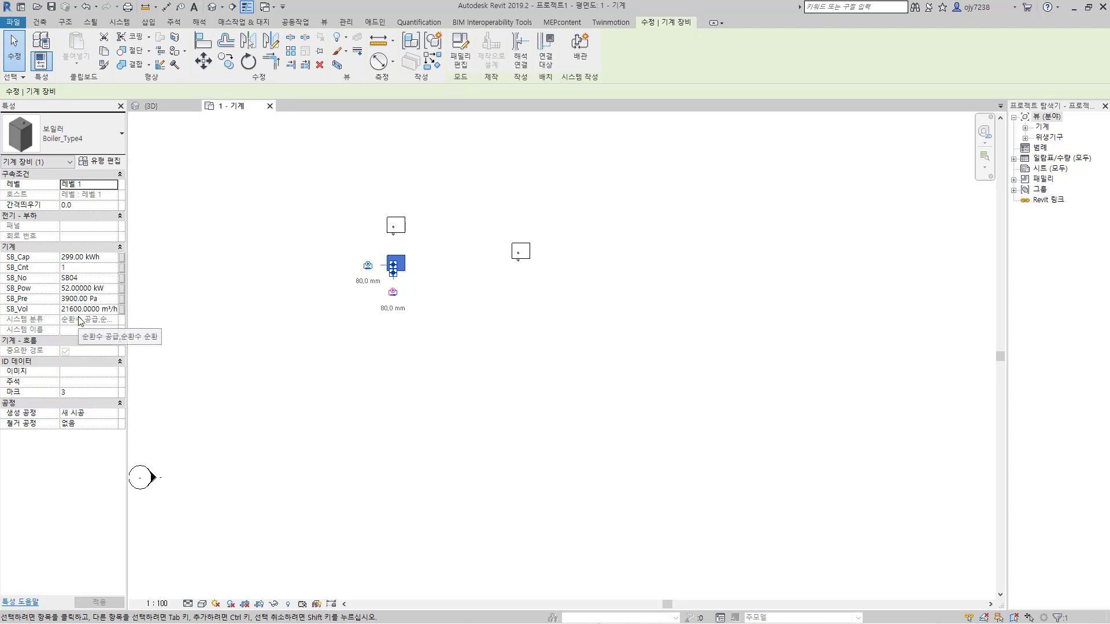
pyautogui.click(508, 331)
pyautogui.click(405, 237)
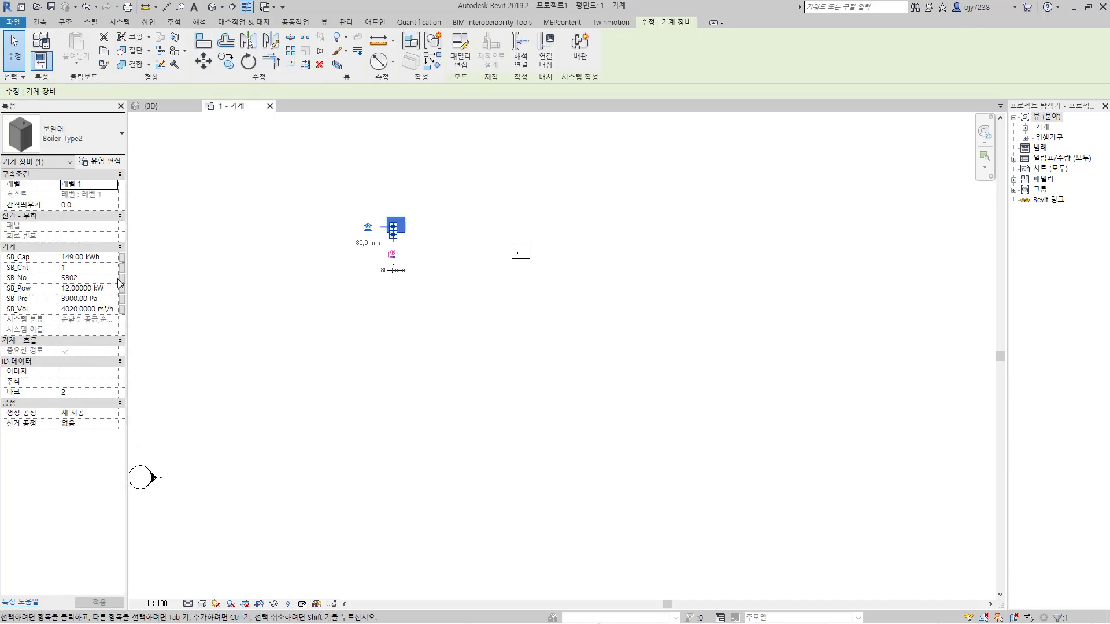
pyautogui.click(429, 362)
pyautogui.click(396, 263)
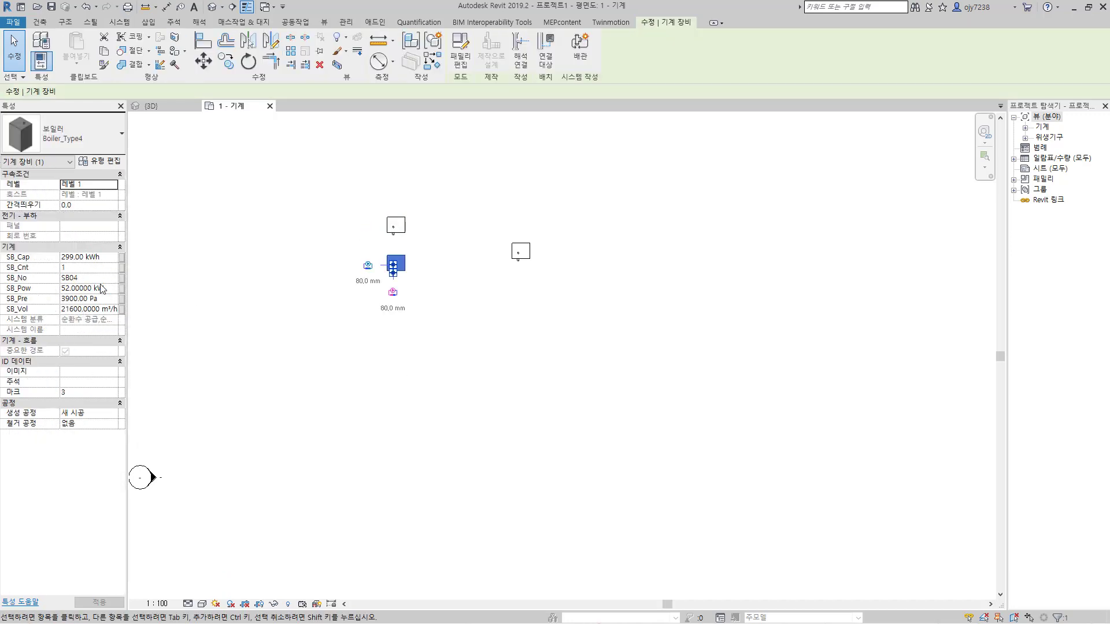
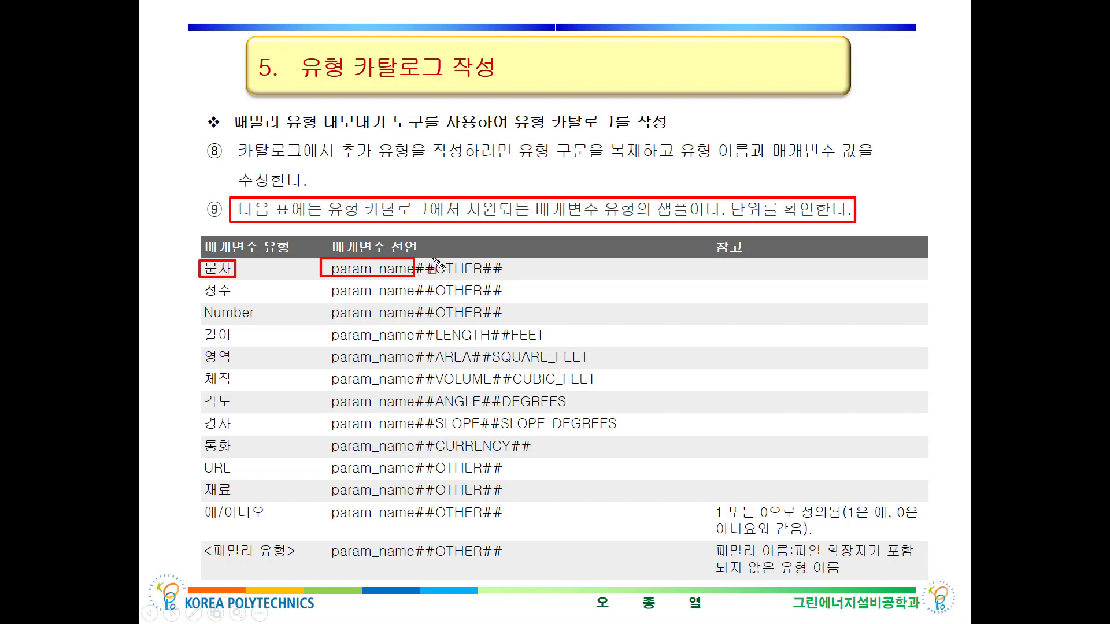
pyautogui.moveTo(432, 258)
pyautogui.mouseDown()
pyautogui.moveTo(443, 275)
pyautogui.moveTo(500, 289)
pyautogui.moveTo(483, 275)
pyautogui.moveTo(504, 279)
pyautogui.mouseUp()
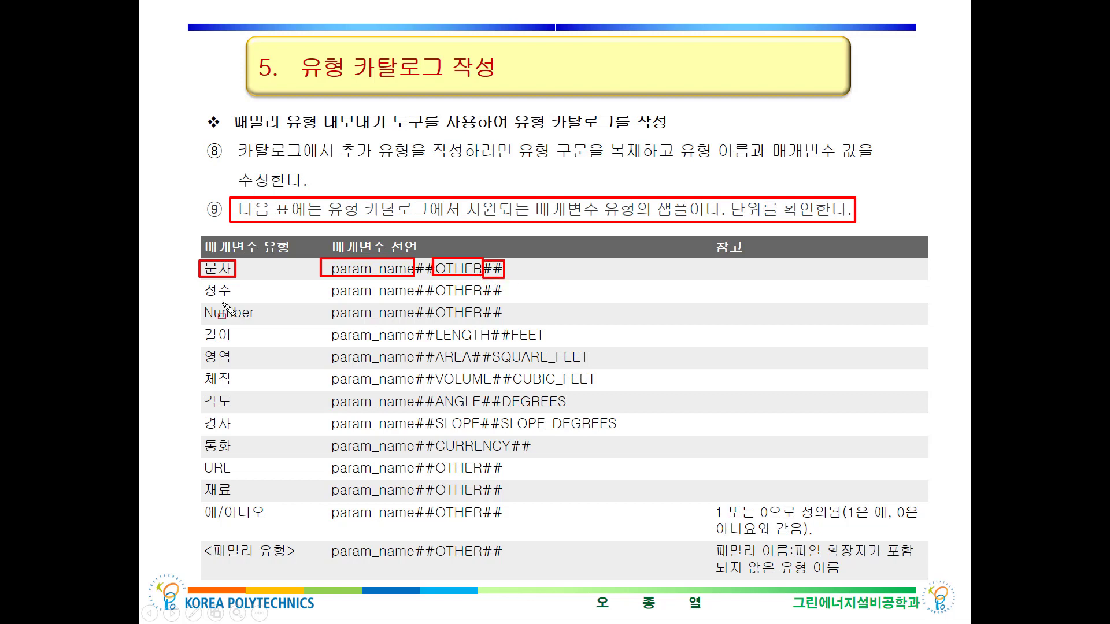
pyautogui.moveTo(199, 281)
pyautogui.mouseDown()
pyautogui.moveTo(204, 297)
pyautogui.moveTo(234, 300)
pyautogui.mouseUp()
pyautogui.moveTo(324, 283)
pyautogui.mouseDown()
pyautogui.moveTo(400, 300)
pyautogui.moveTo(480, 300)
pyautogui.moveTo(486, 279)
pyautogui.mouseUp()
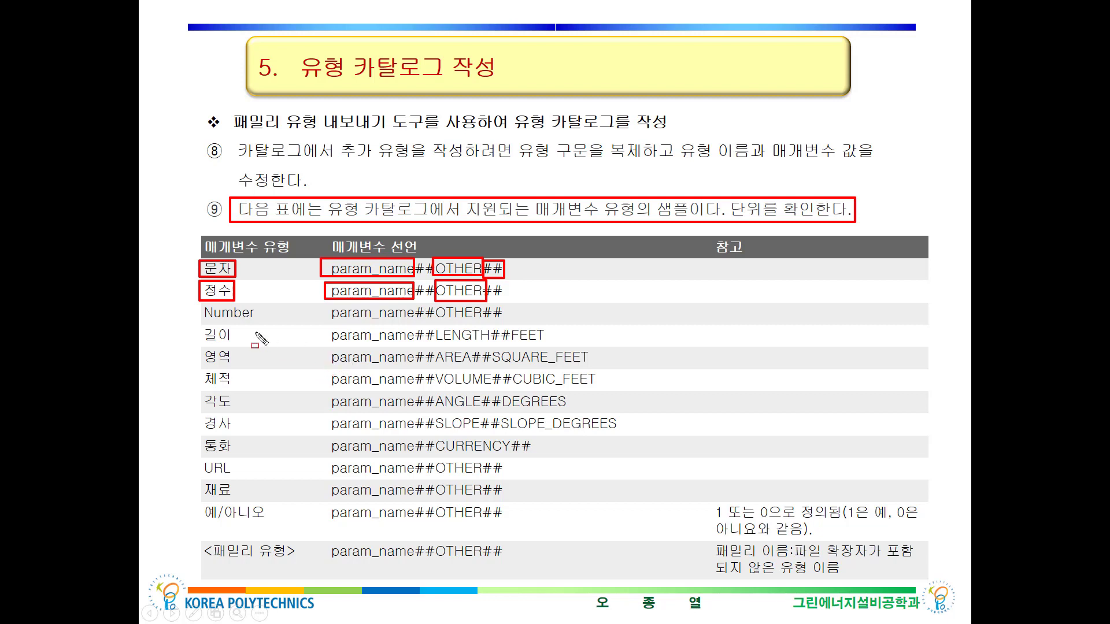
pyautogui.moveTo(198, 301); pyautogui.dragTo(255, 322)
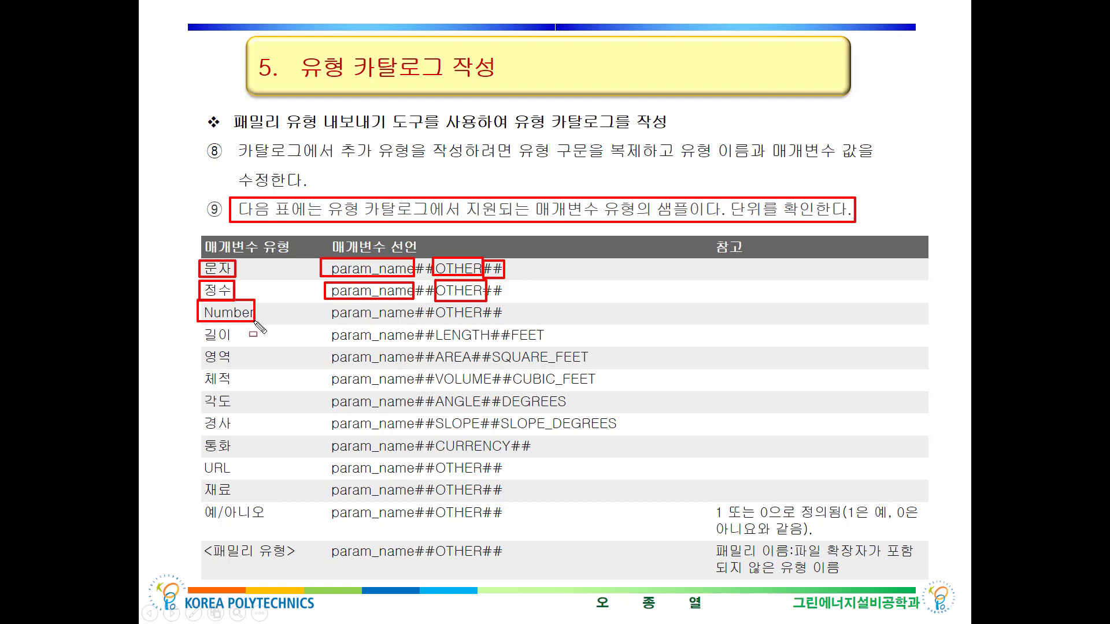
pyautogui.moveTo(330, 303)
pyautogui.mouseDown()
pyautogui.moveTo(326, 312)
pyautogui.moveTo(413, 325)
pyautogui.moveTo(435, 315)
pyautogui.moveTo(485, 322)
pyautogui.mouseUp()
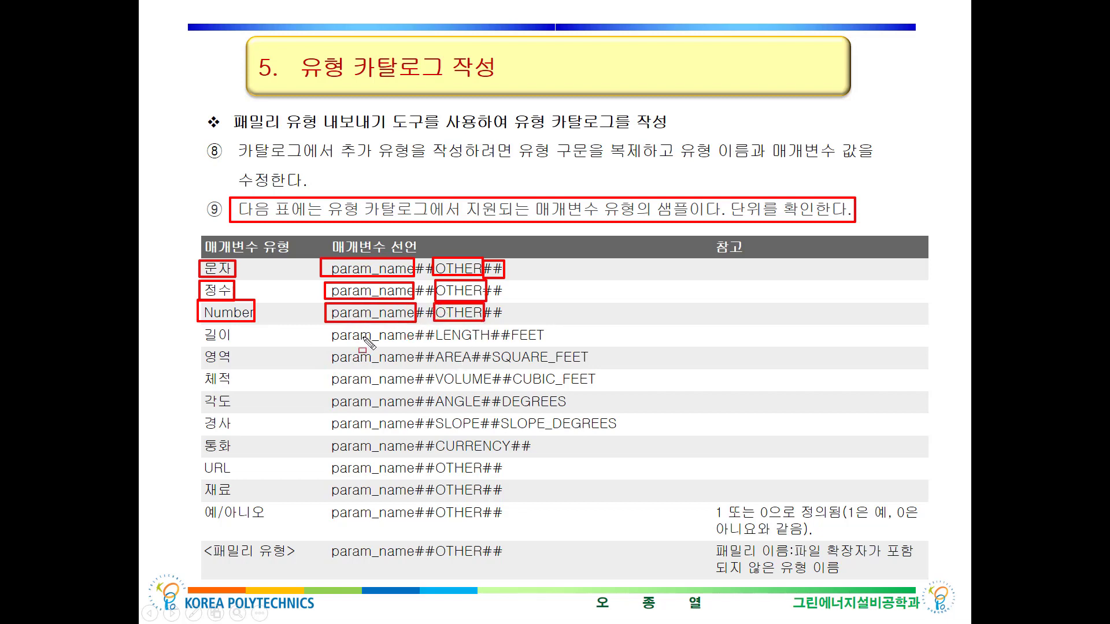
pyautogui.moveTo(200, 325); pyautogui.dragTo(236, 344)
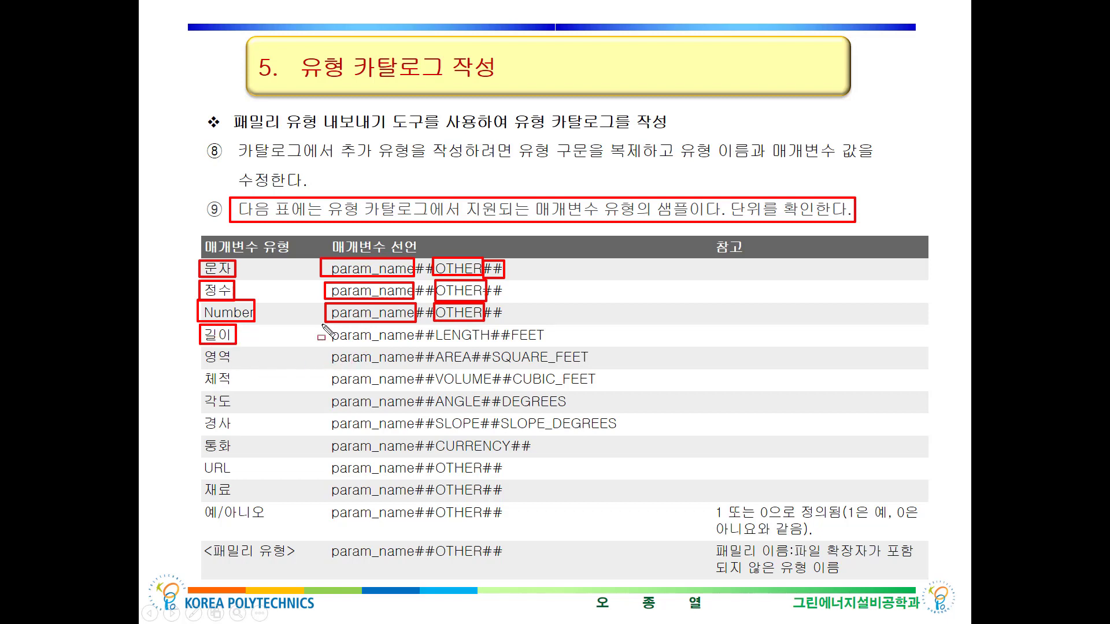
pyautogui.moveTo(323, 326)
pyautogui.mouseDown()
pyautogui.moveTo(405, 347)
pyautogui.moveTo(415, 327)
pyautogui.mouseUp()
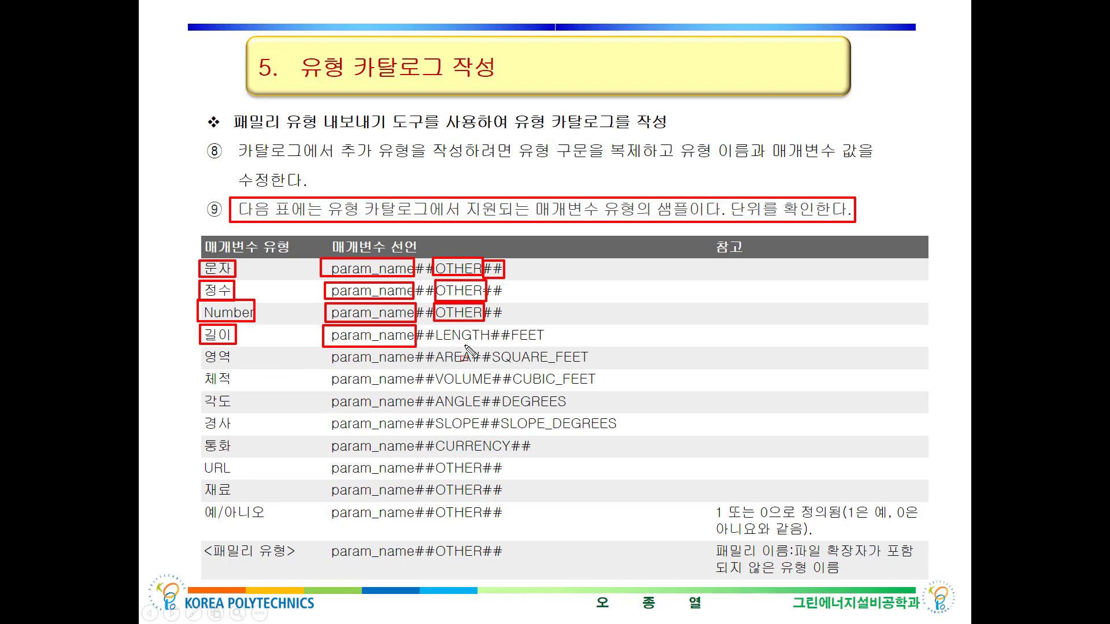
pyautogui.moveTo(466, 342)
pyautogui.mouseDown()
pyautogui.moveTo(431, 335)
pyautogui.moveTo(445, 325)
pyautogui.moveTo(490, 331)
pyautogui.moveTo(492, 345)
pyautogui.moveTo(523, 326)
pyautogui.moveTo(540, 345)
pyautogui.moveTo(532, 325)
pyautogui.mouseUp()
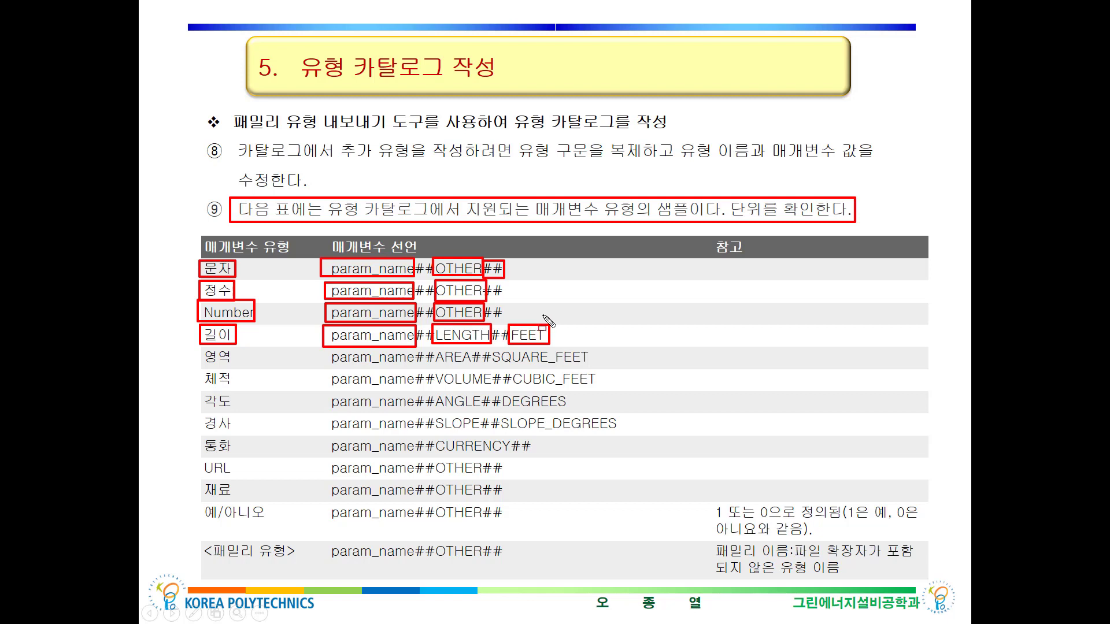
pyautogui.moveTo(540, 327); pyautogui.dragTo(544, 330)
pyautogui.moveTo(201, 350); pyautogui.dragTo(233, 365)
pyautogui.moveTo(429, 349); pyautogui.dragTo(472, 368)
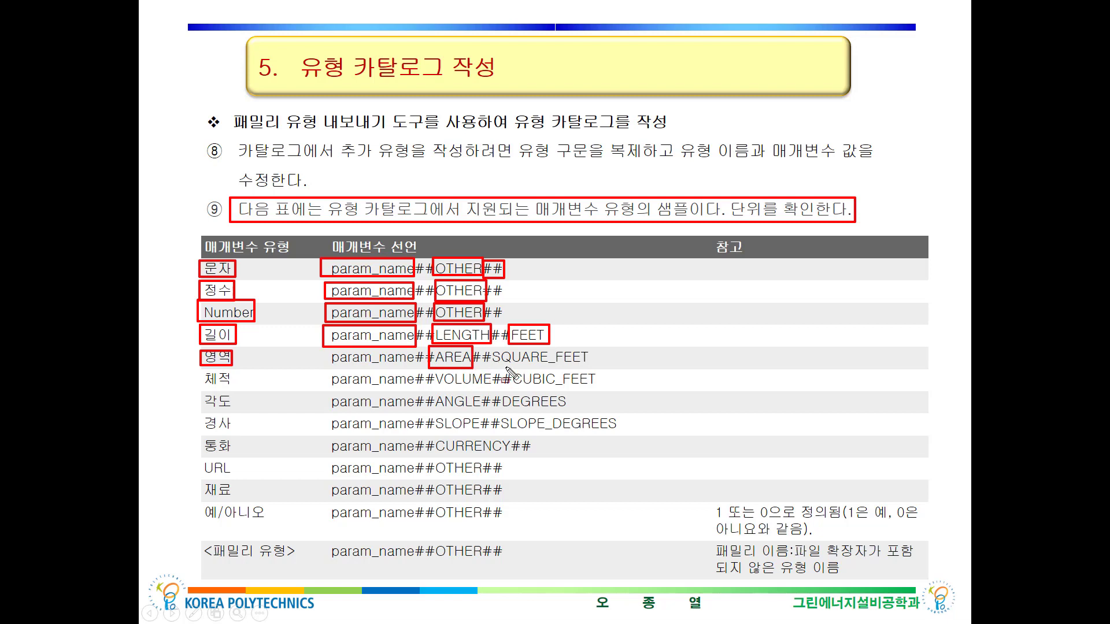
pyautogui.moveTo(489, 347); pyautogui.dragTo(592, 366)
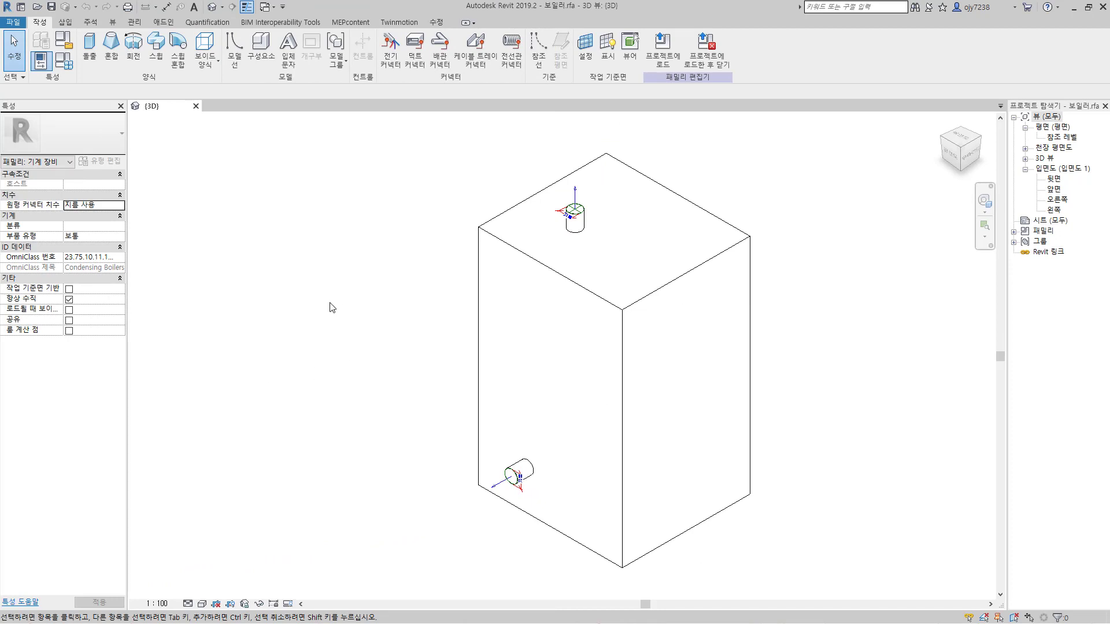
# Step: Open the family file Test_CheckValve-1.rfa from the test folder in Documents
pyautogui.click(14, 22)
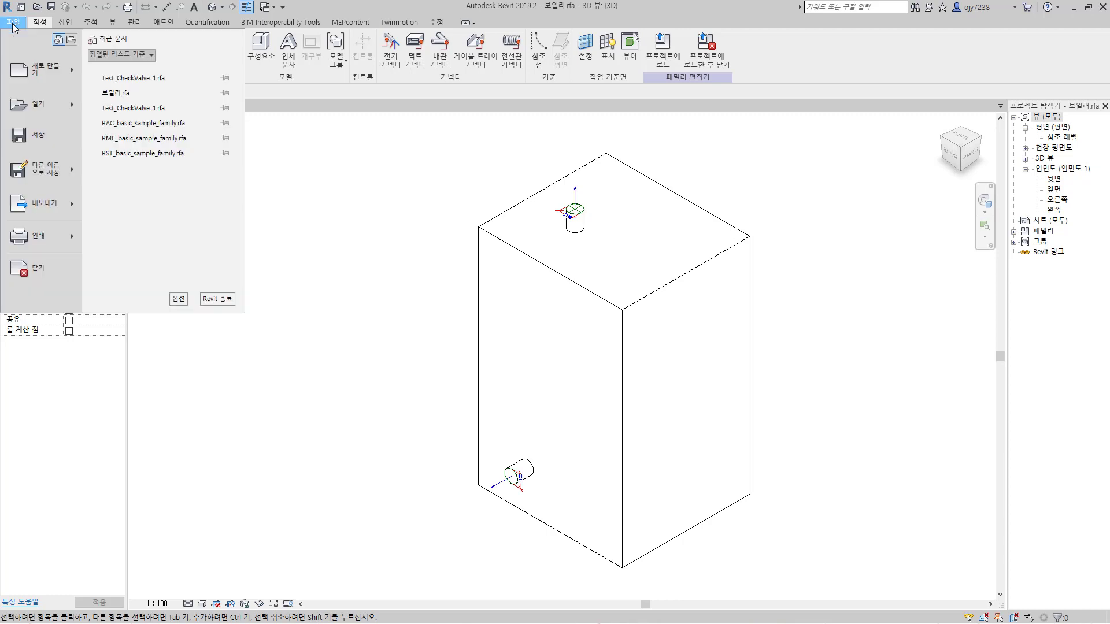
pyautogui.moveTo(72, 111)
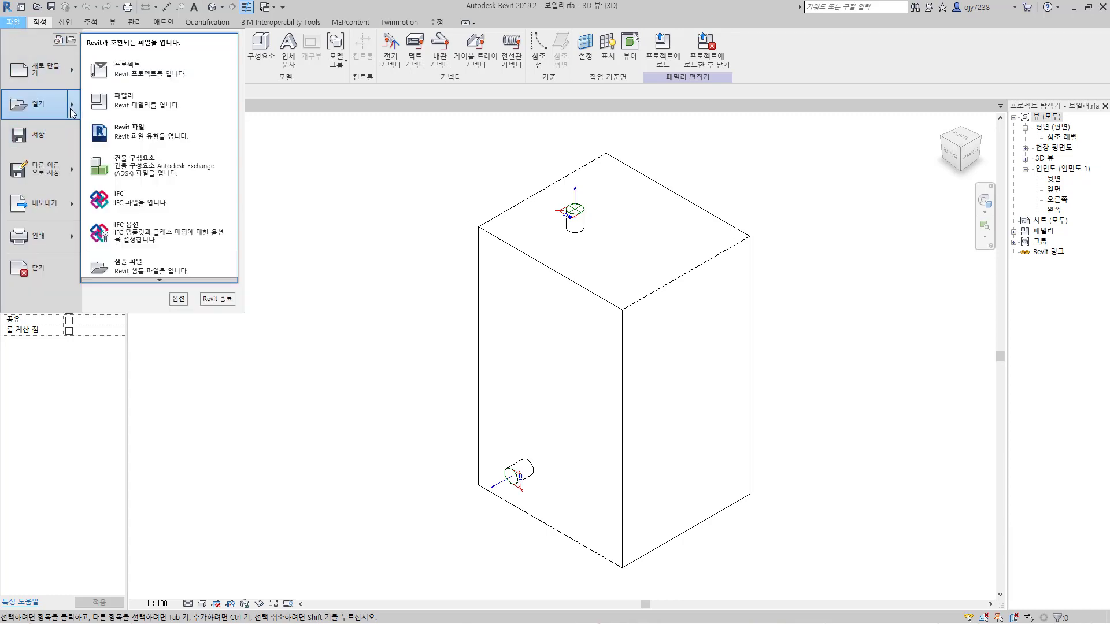
pyautogui.click(135, 105)
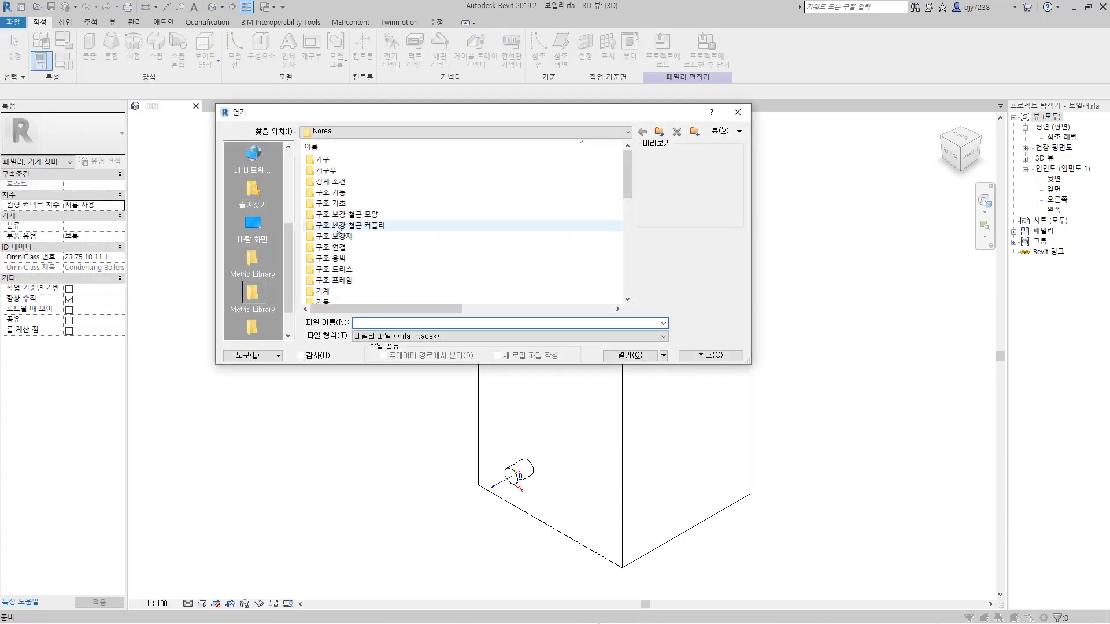
pyautogui.scroll(3, 261, 248)
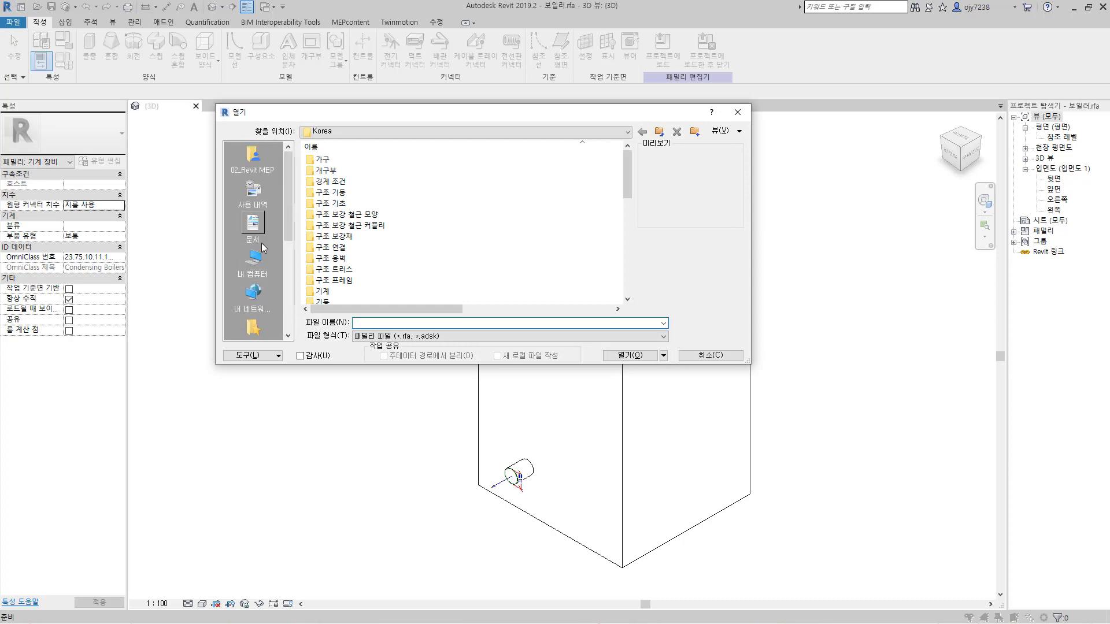
pyautogui.click(262, 244)
pyautogui.doubleClick(324, 282)
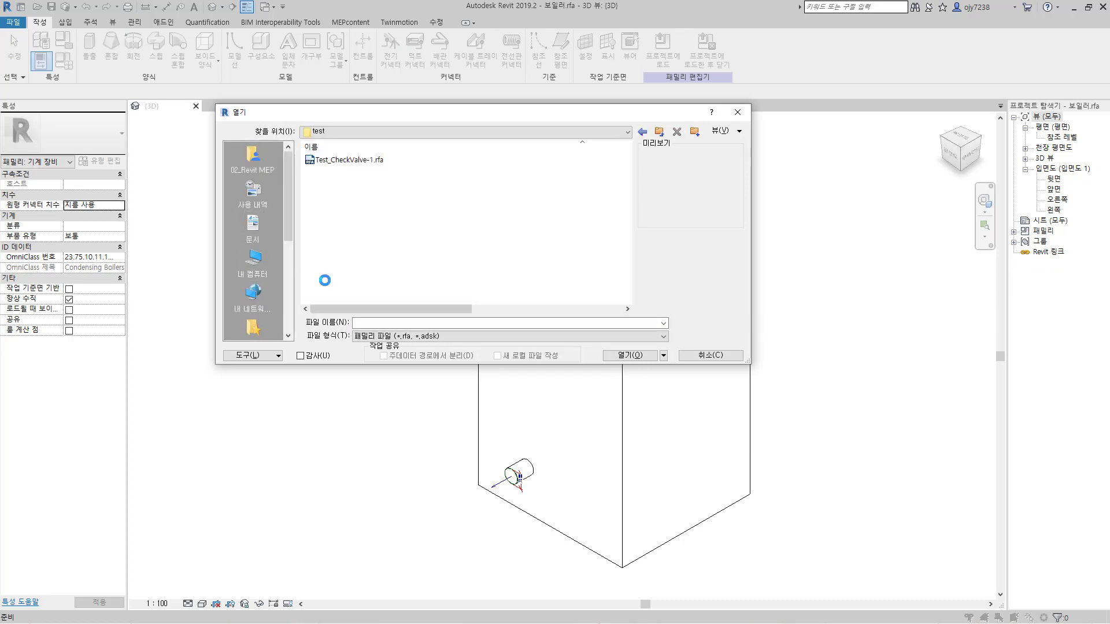
pyautogui.click(341, 161)
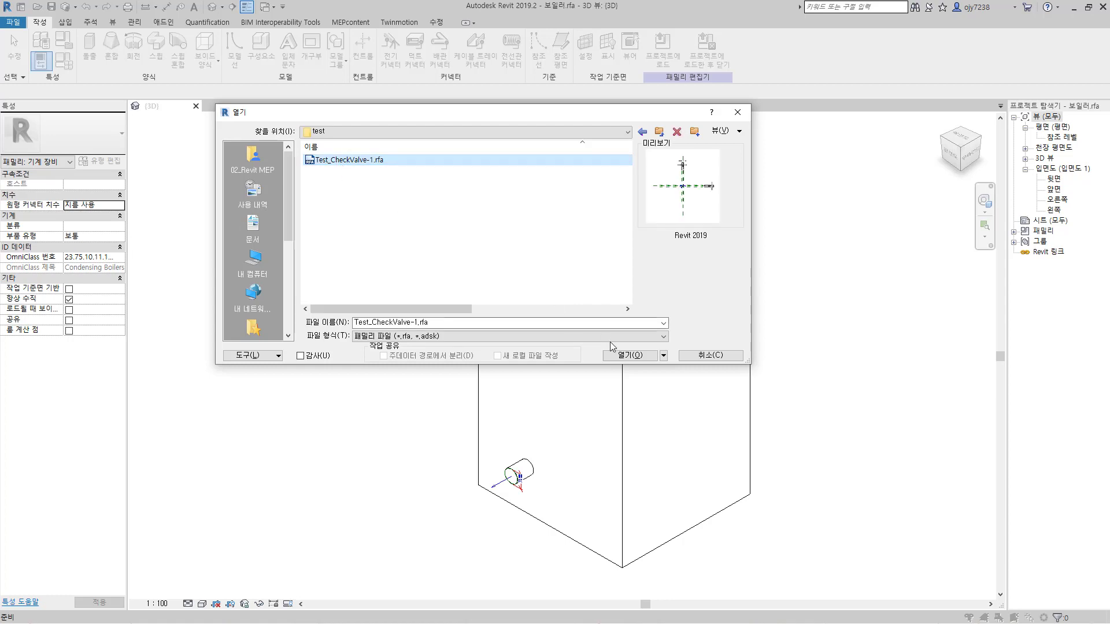
pyautogui.click(630, 355)
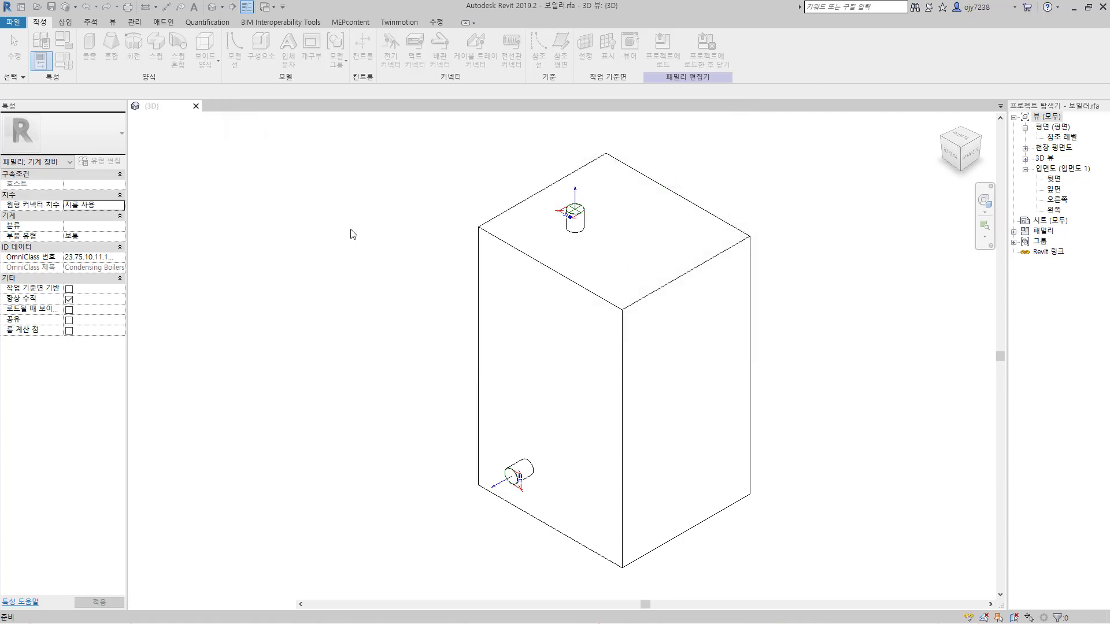
# Step: Export the check valve's family types as Test_CheckValve-1.txt to the test folder in Documents, and close the family
pyautogui.click(12, 23)
pyautogui.moveTo(63, 212)
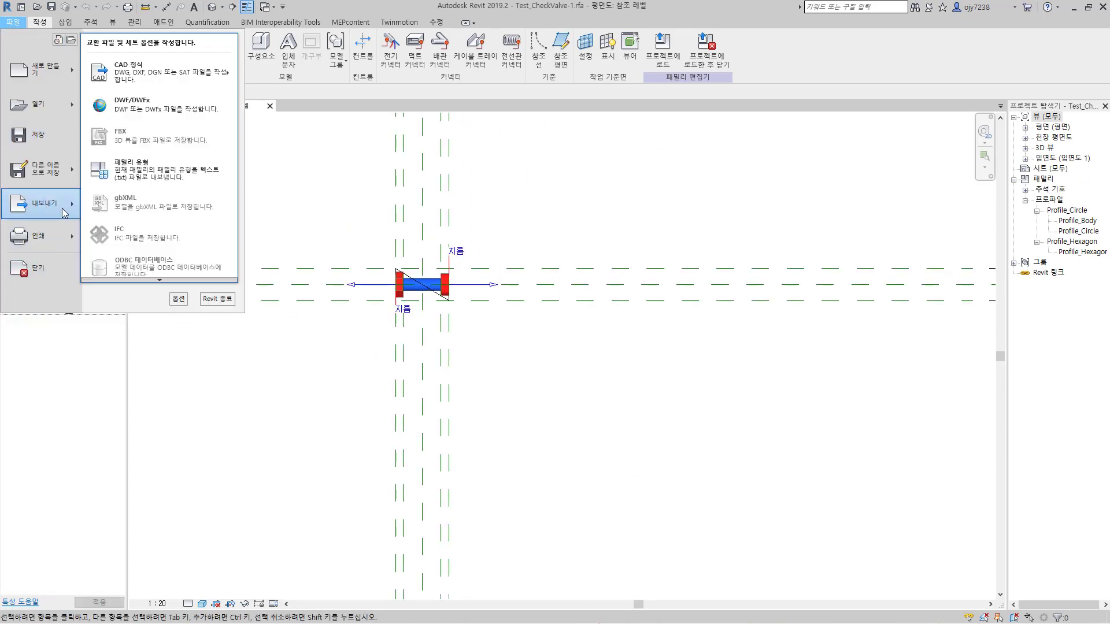
pyautogui.click(163, 172)
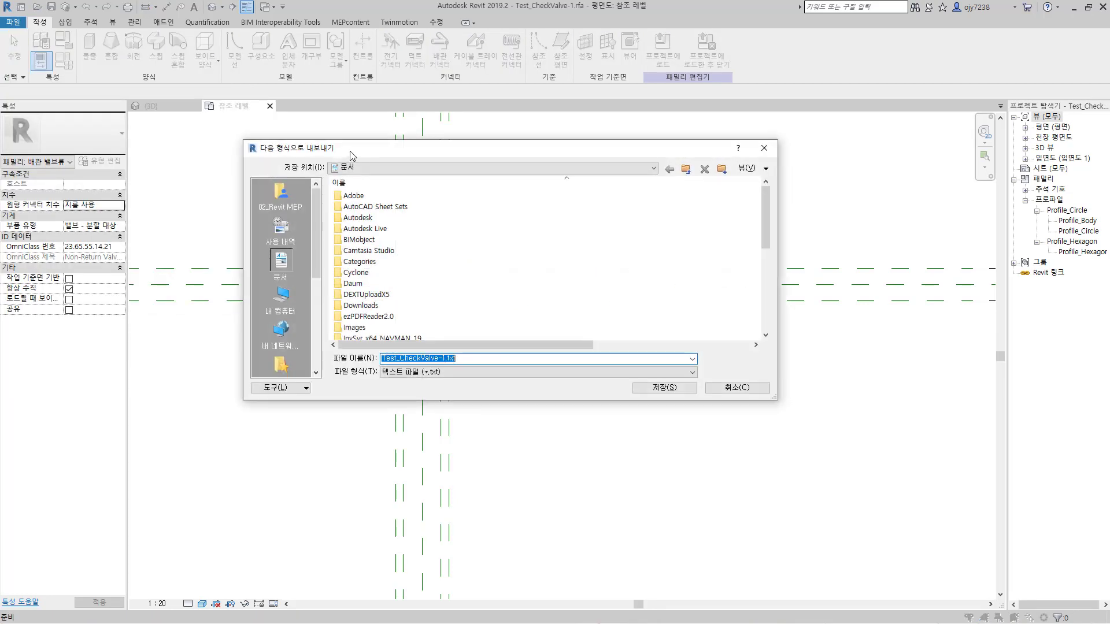
pyautogui.scroll(-3, 373, 289)
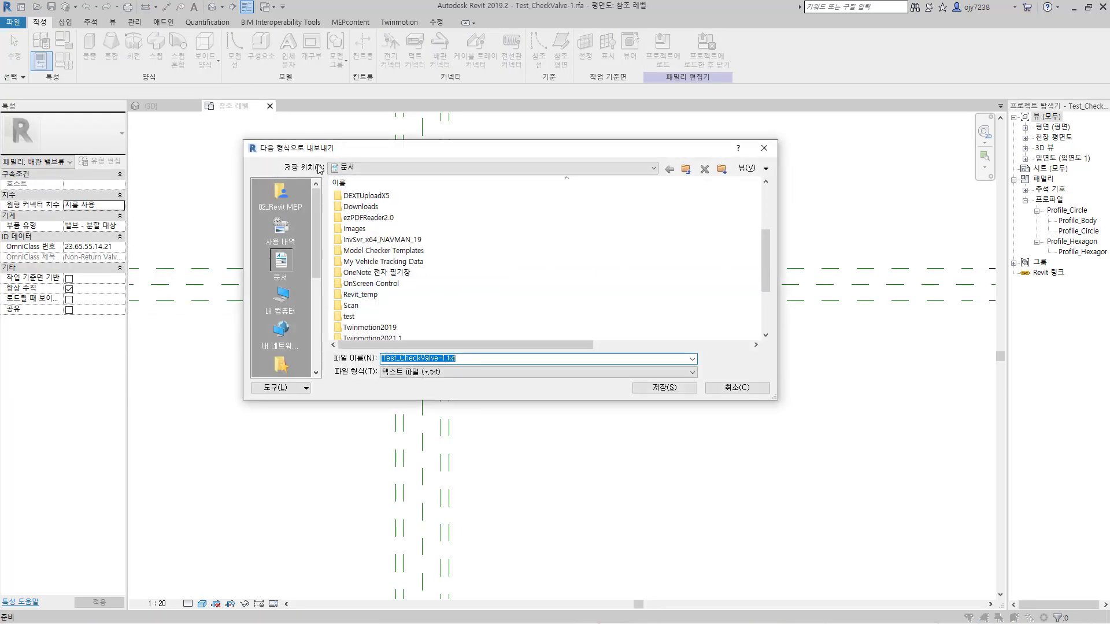
pyautogui.doubleClick(359, 316)
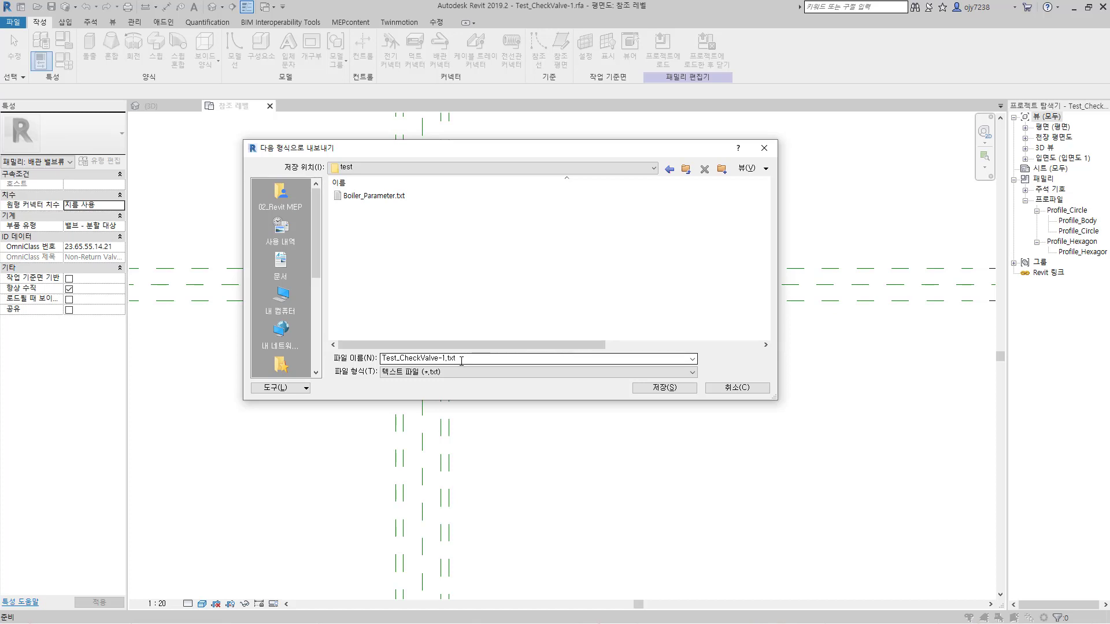
pyautogui.click(679, 392)
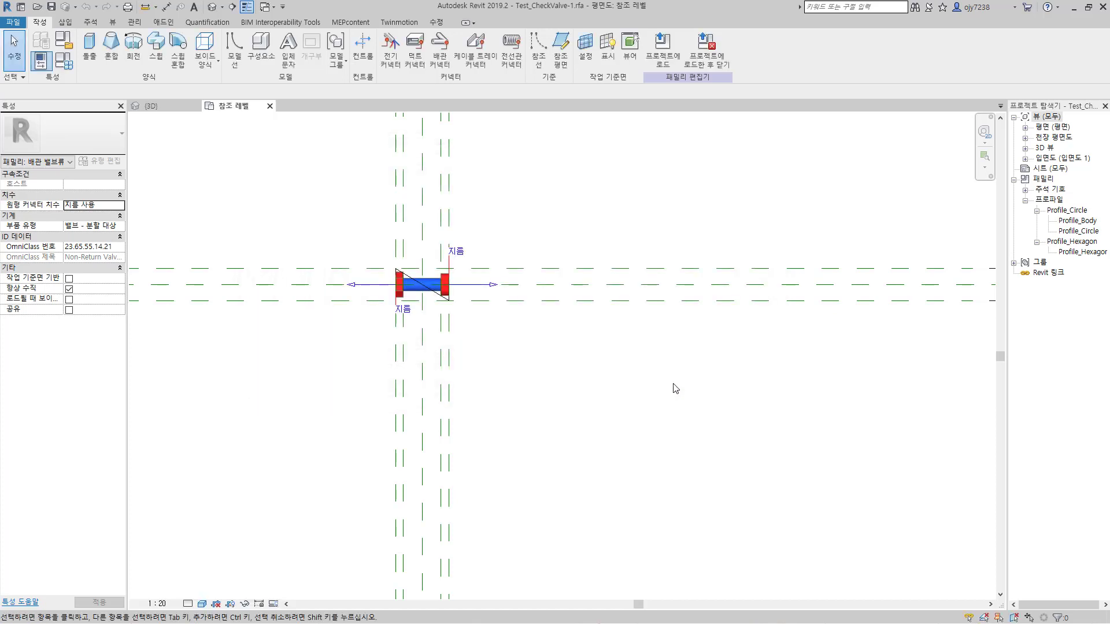
pyautogui.click(270, 106)
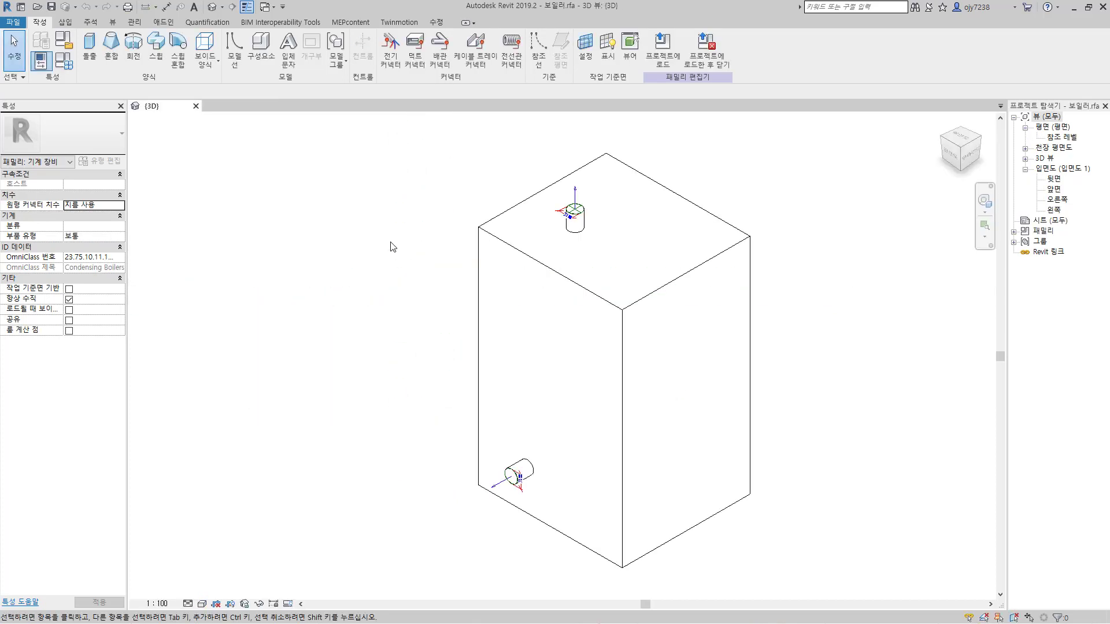
# Step: Switch to File Explorer and open Test_CheckValve-1.txt from the test folder in Notepad
pyautogui.hotkey('alt', 'Tab')
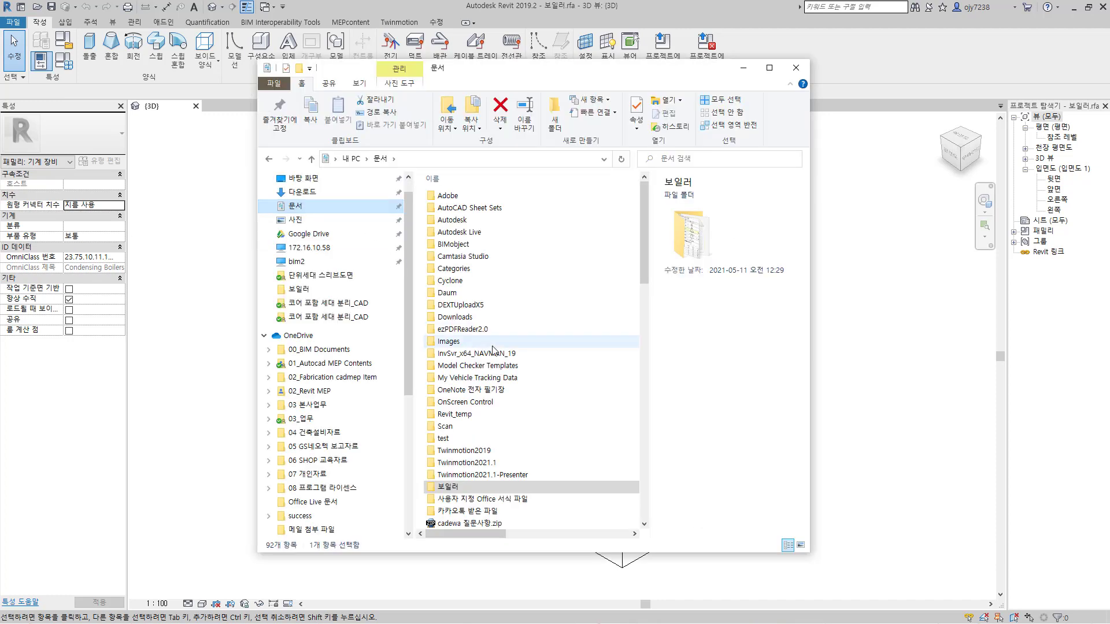
pyautogui.click(446, 439)
pyautogui.doubleClick(446, 440)
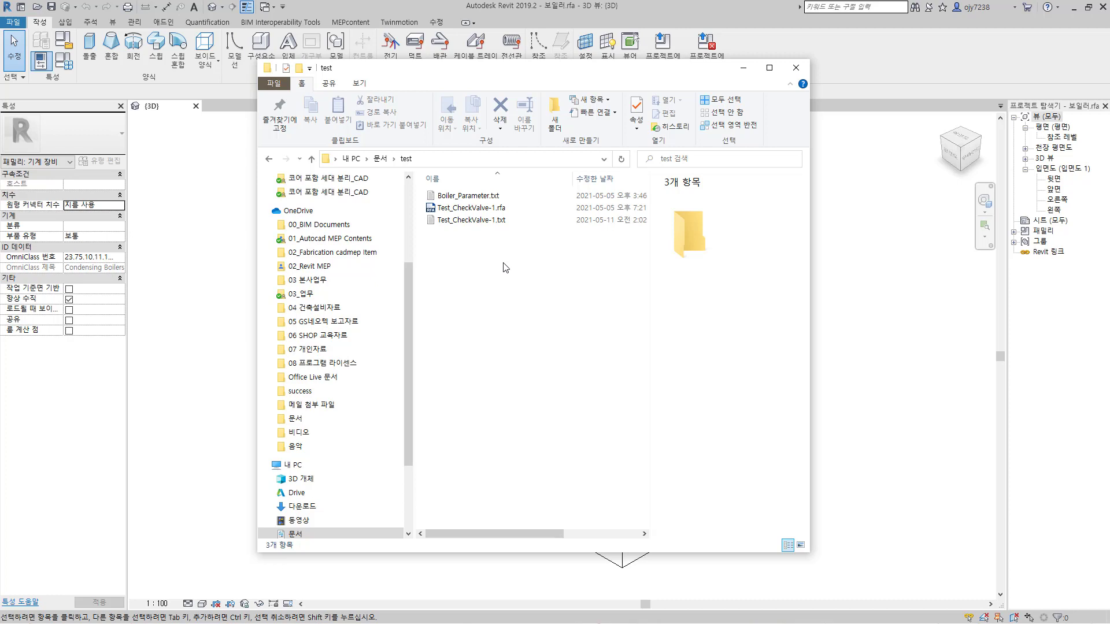
pyautogui.click(468, 226)
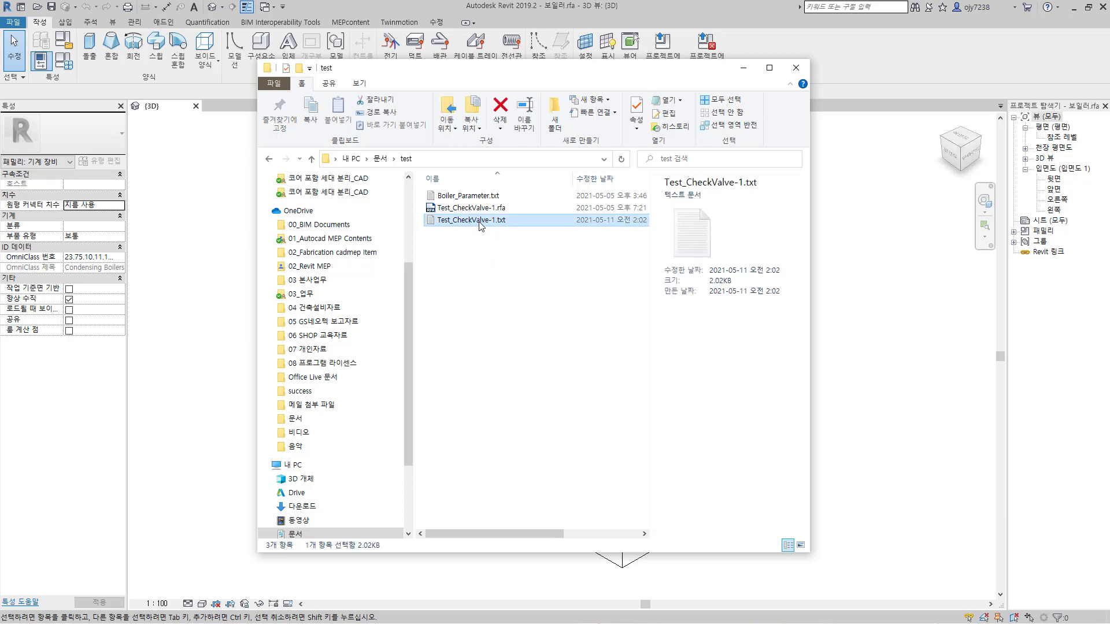
pyautogui.doubleClick(478, 222)
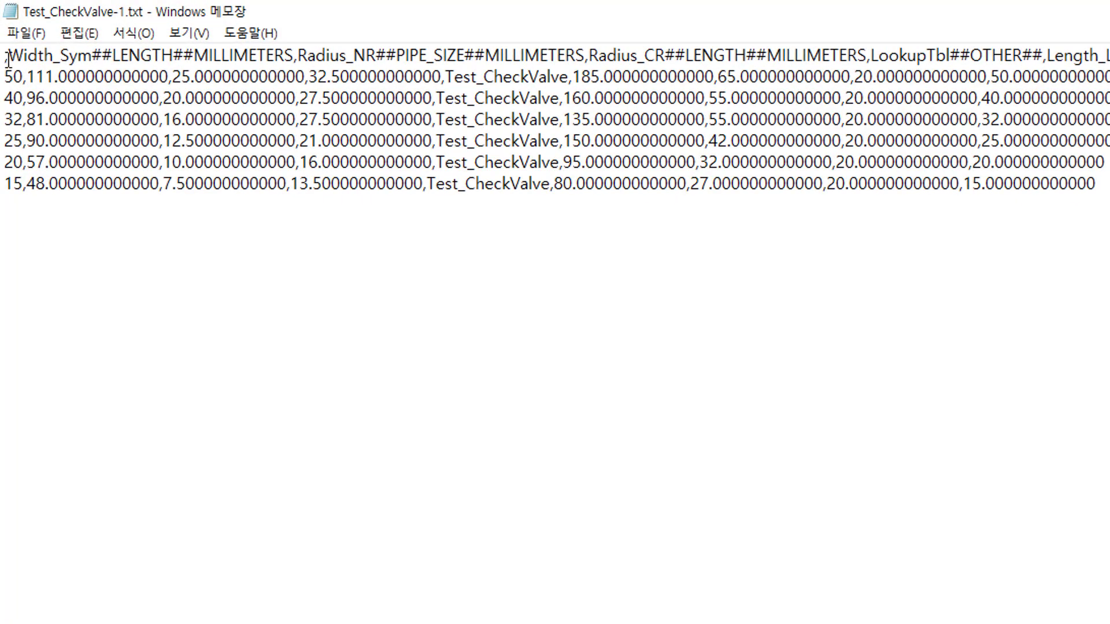
# Step: Examine the catalog's header declarations (parameter name, type and unit), the type names and the comma-separated values of the first type row
pyautogui.click(85, 253)
pyautogui.moveTo(8, 55); pyautogui.dragTo(88, 55)
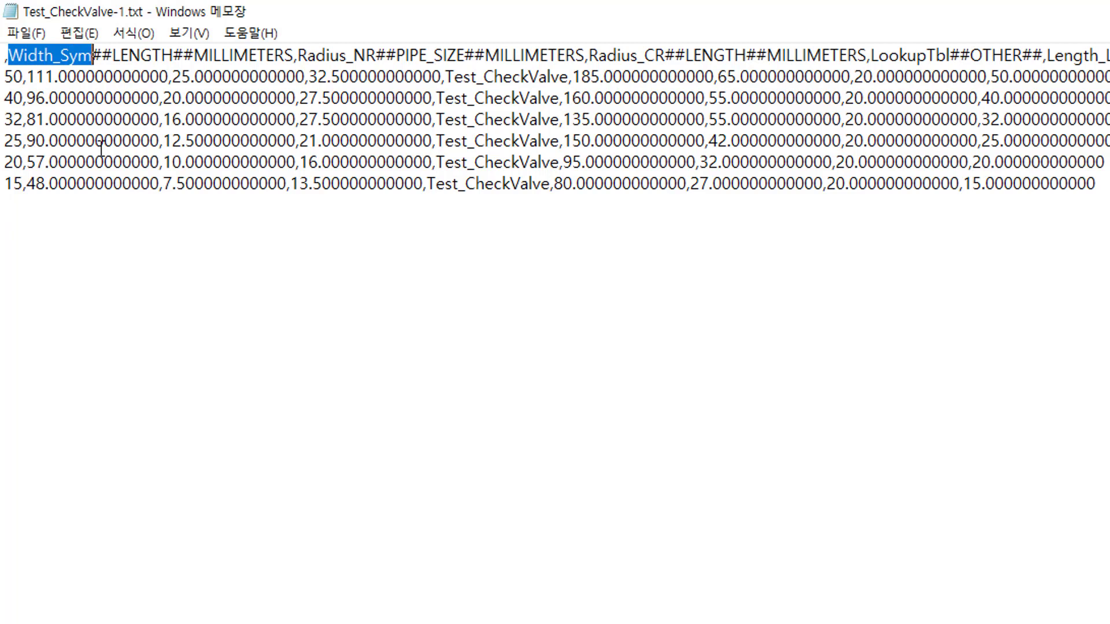
pyautogui.moveTo(113, 55); pyautogui.dragTo(173, 55)
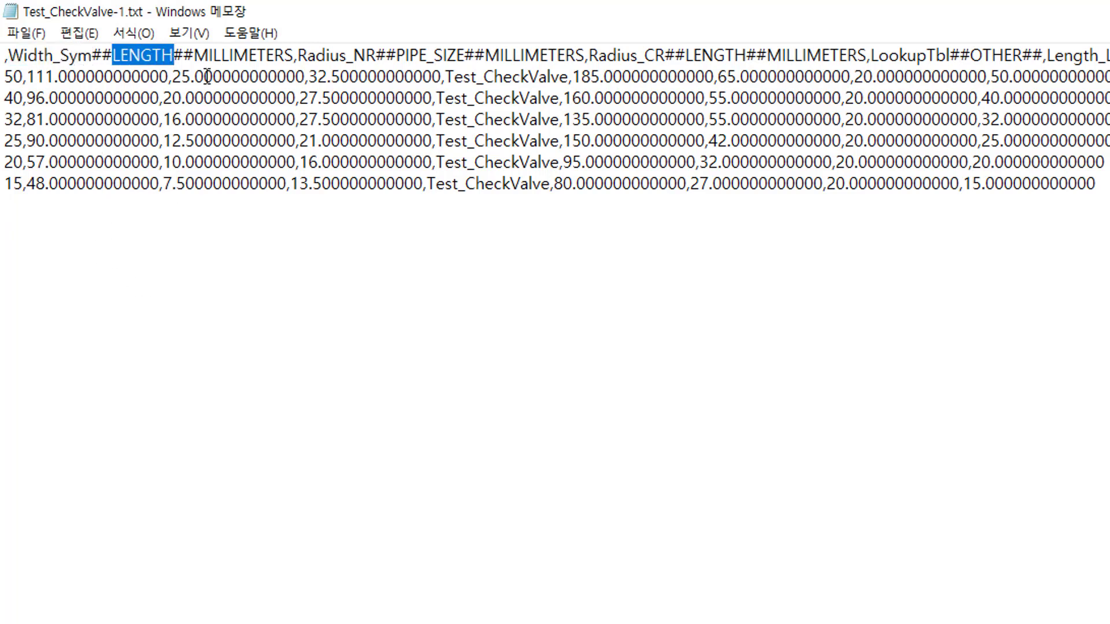
pyautogui.moveTo(194, 56); pyautogui.dragTo(297, 57)
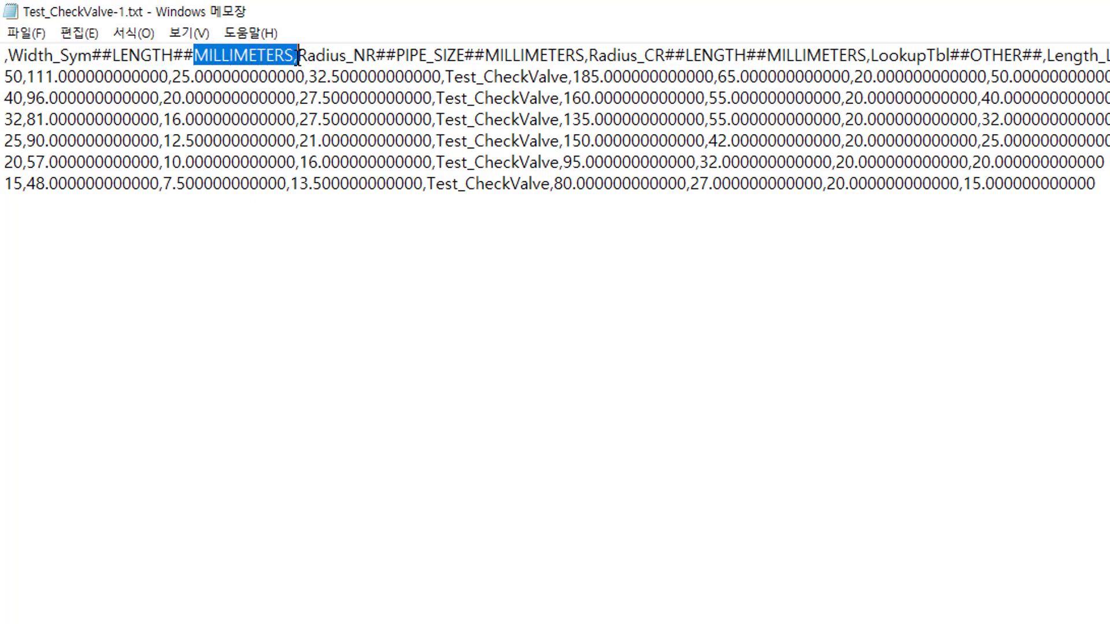
pyautogui.click(299, 56)
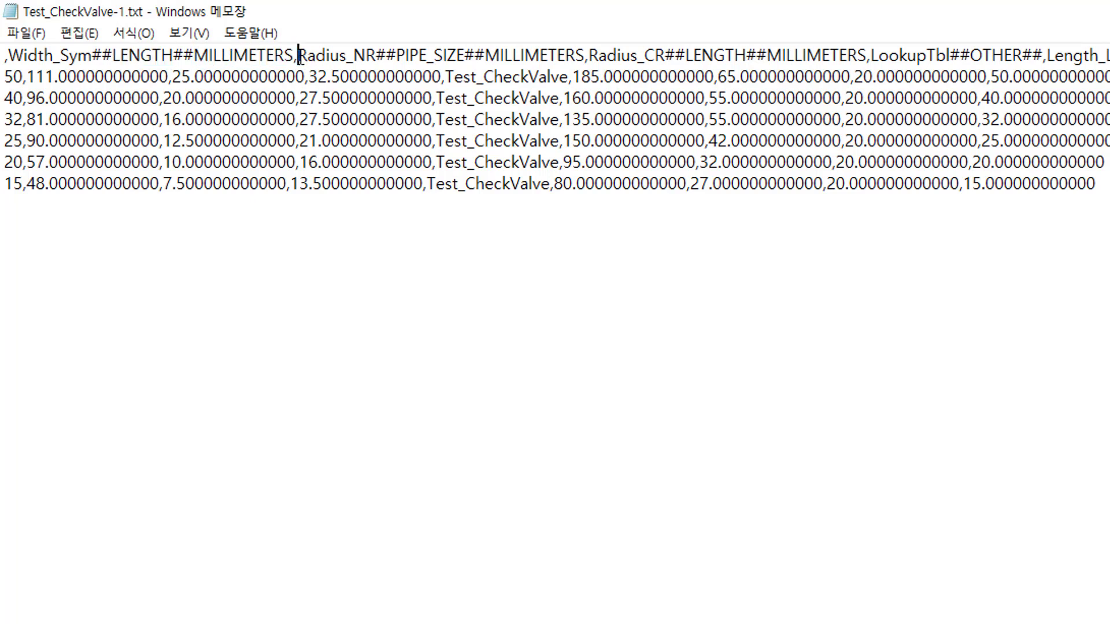
pyautogui.moveTo(301, 56); pyautogui.dragTo(458, 56)
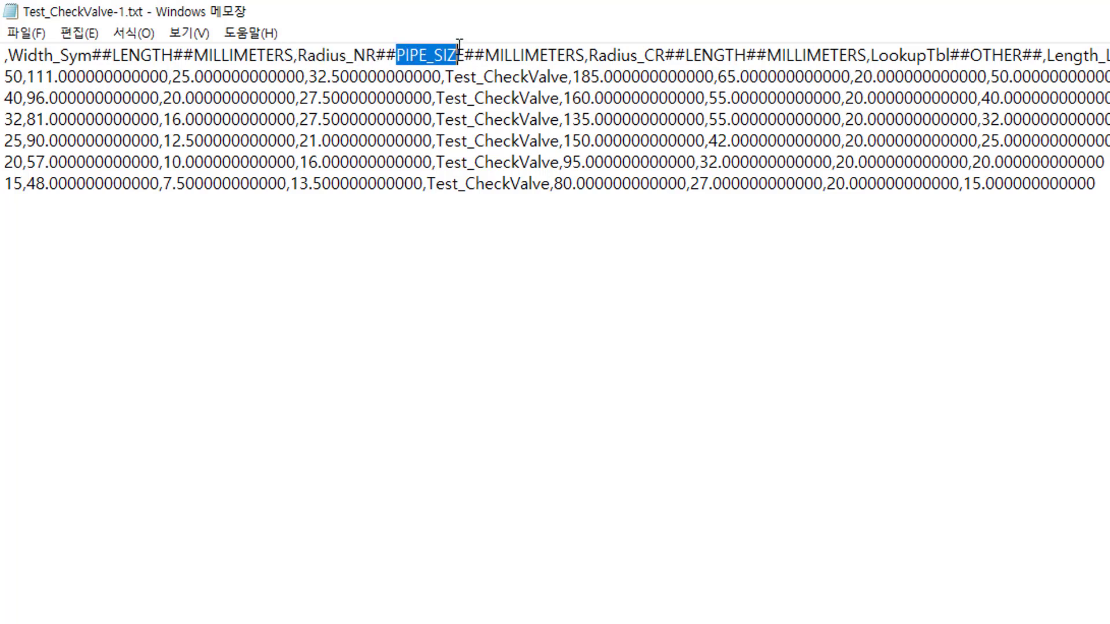
pyautogui.moveTo(5, 76); pyautogui.dragTo(405, 78)
pyautogui.click(20, 77)
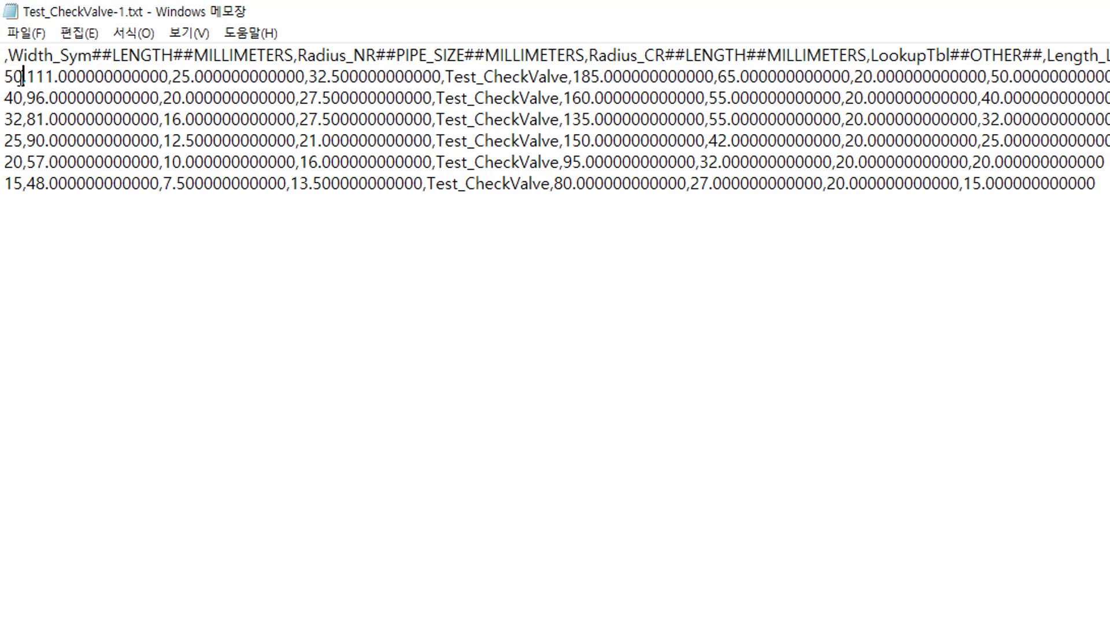
pyautogui.moveTo(14, 119); pyautogui.dragTo(22, 184)
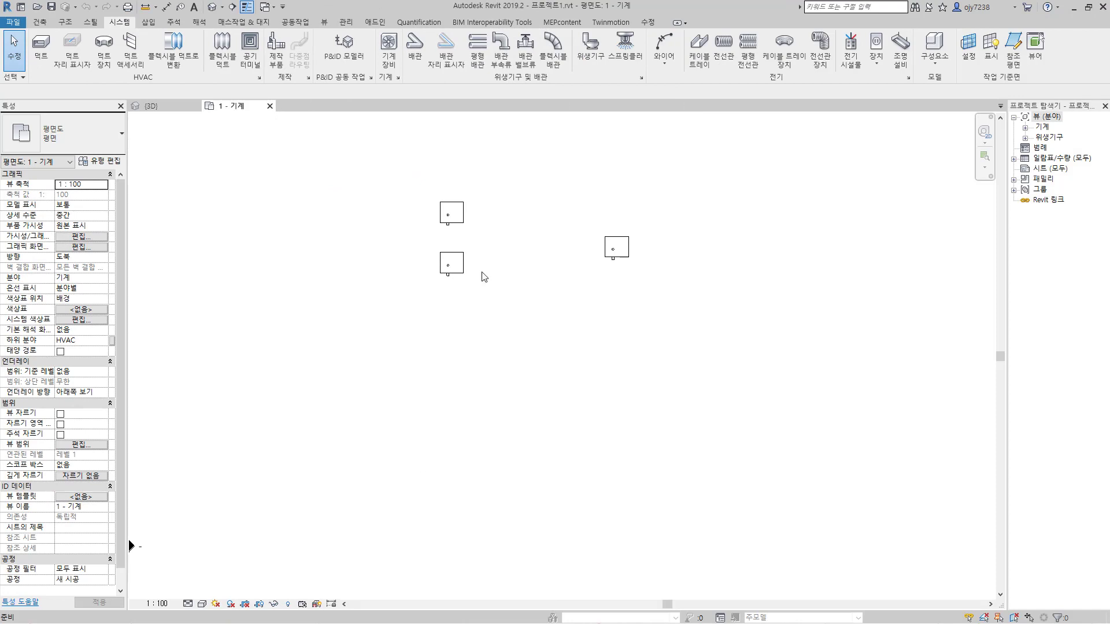
# Step: Load Test_CheckValve-1.rfa from the test folder in Documents as a pipe accessory, with only its types 50, 40 and 32
pyautogui.click(525, 55)
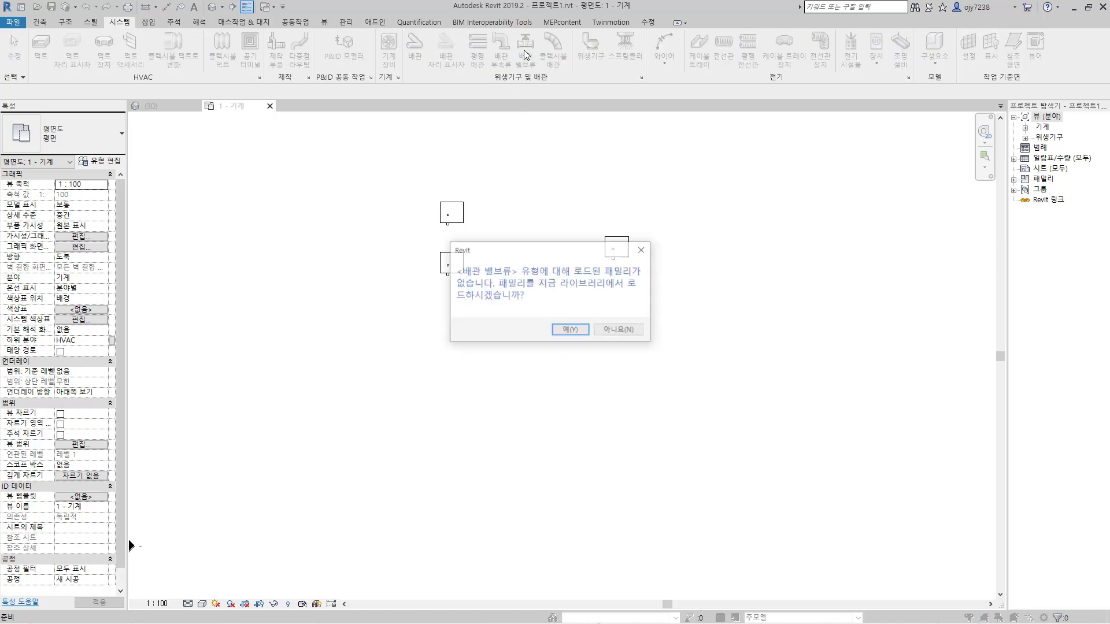
pyautogui.click(571, 331)
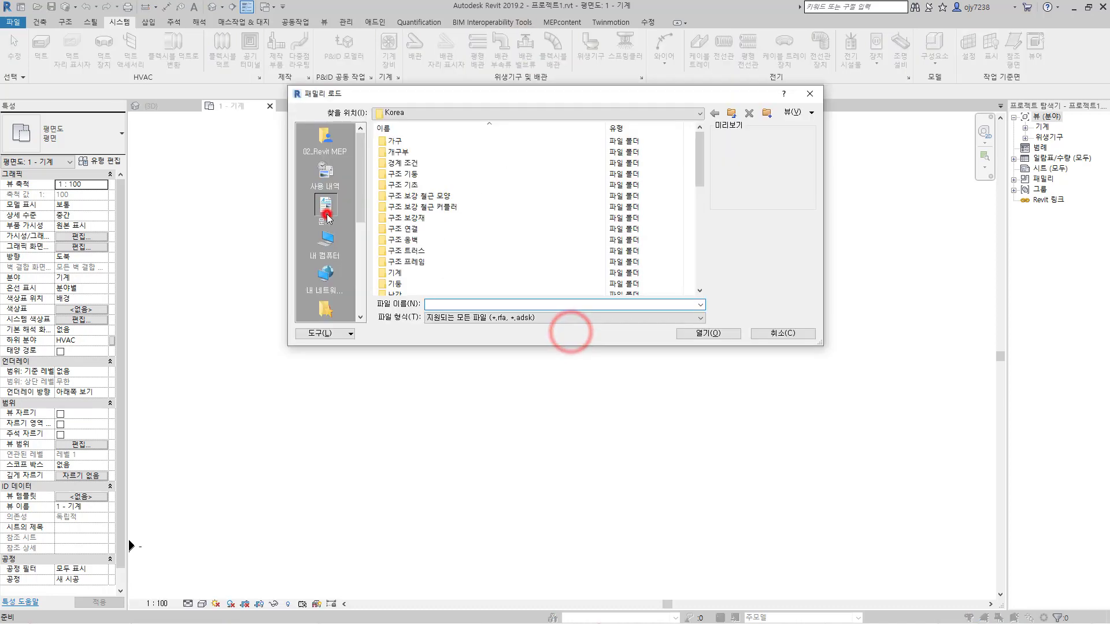
pyautogui.click(324, 209)
pyautogui.scroll(-2, 449, 253)
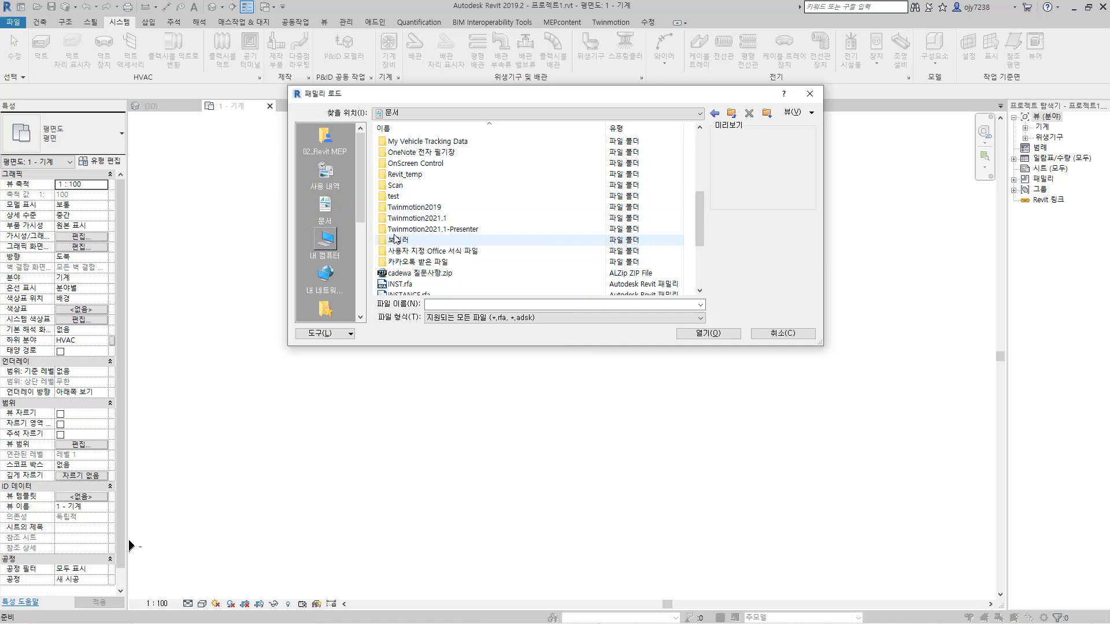
pyautogui.doubleClick(396, 192)
pyautogui.click(410, 145)
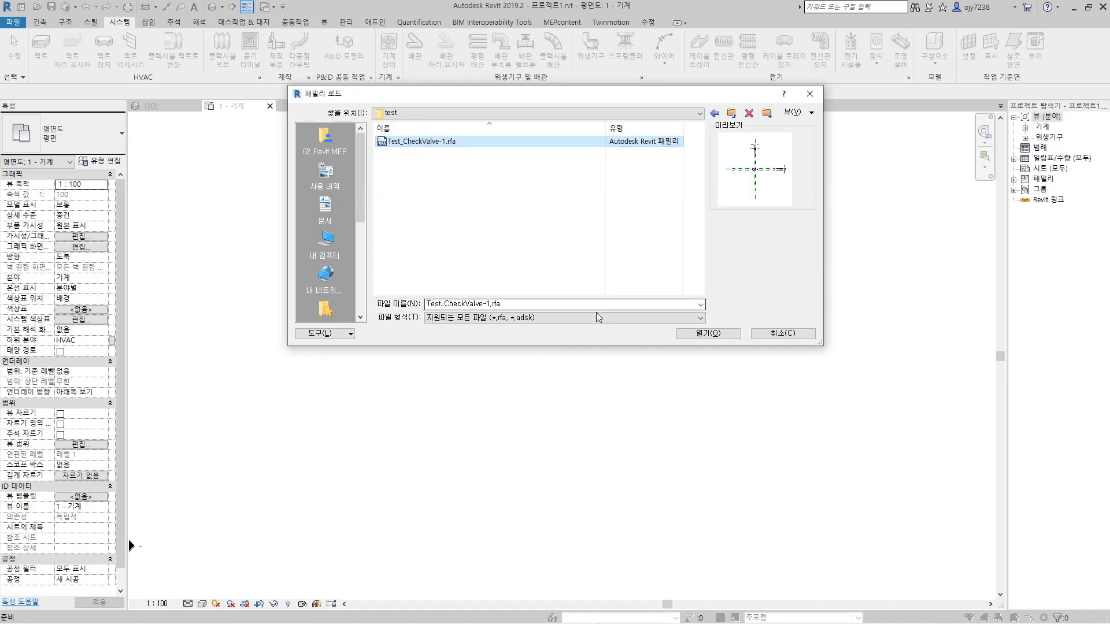
pyautogui.click(711, 334)
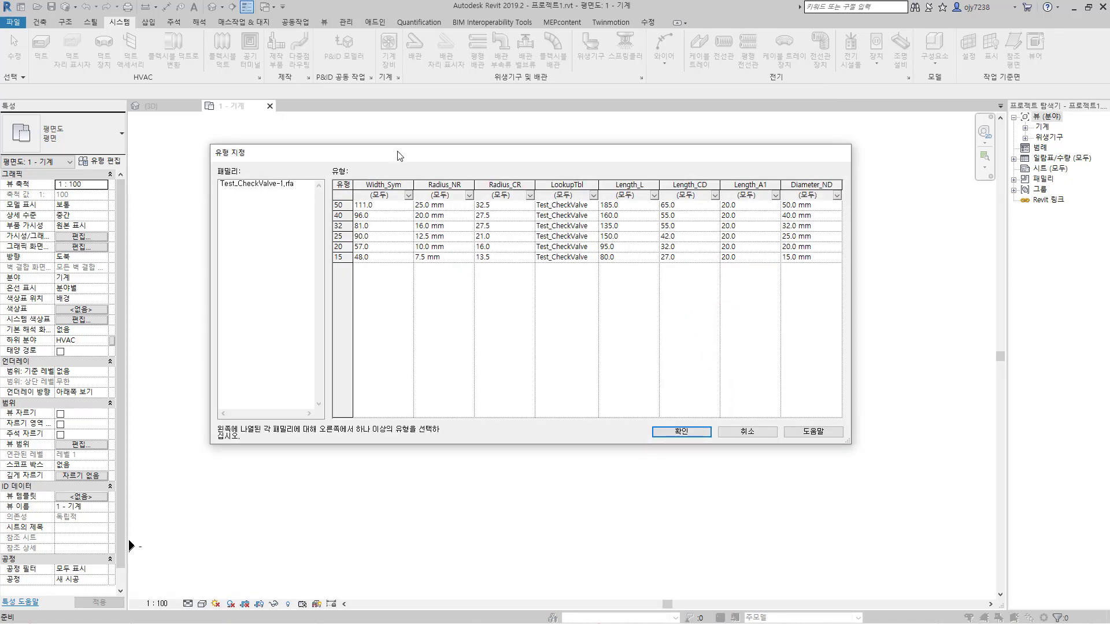
pyautogui.moveTo(398, 155); pyautogui.dragTo(402, 155)
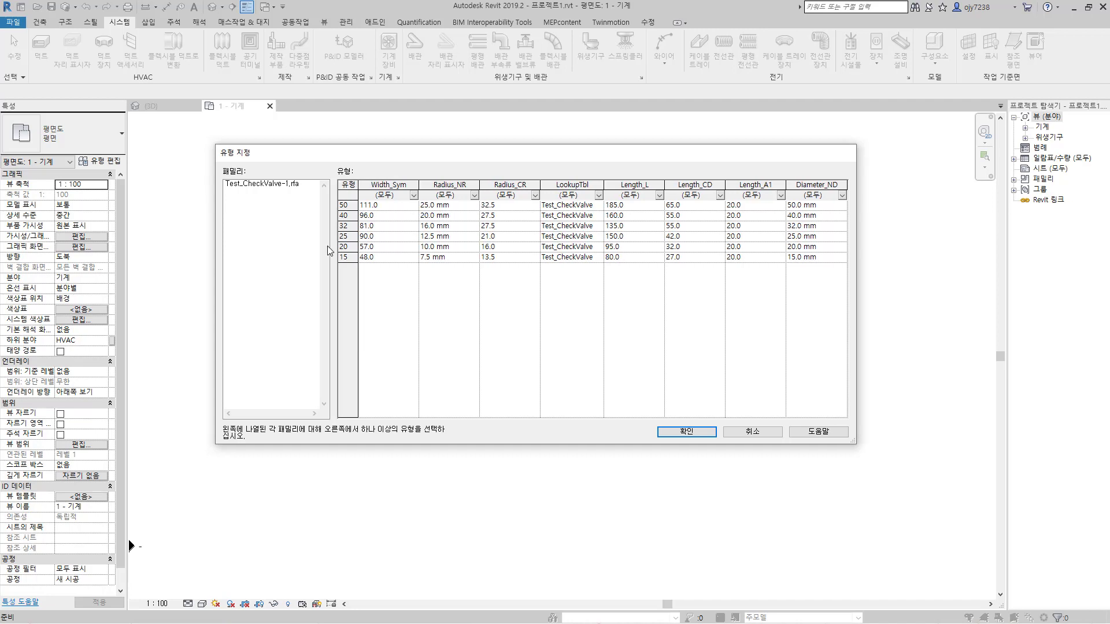
pyautogui.moveTo(343, 206); pyautogui.dragTo(343, 225)
pyautogui.click(685, 431)
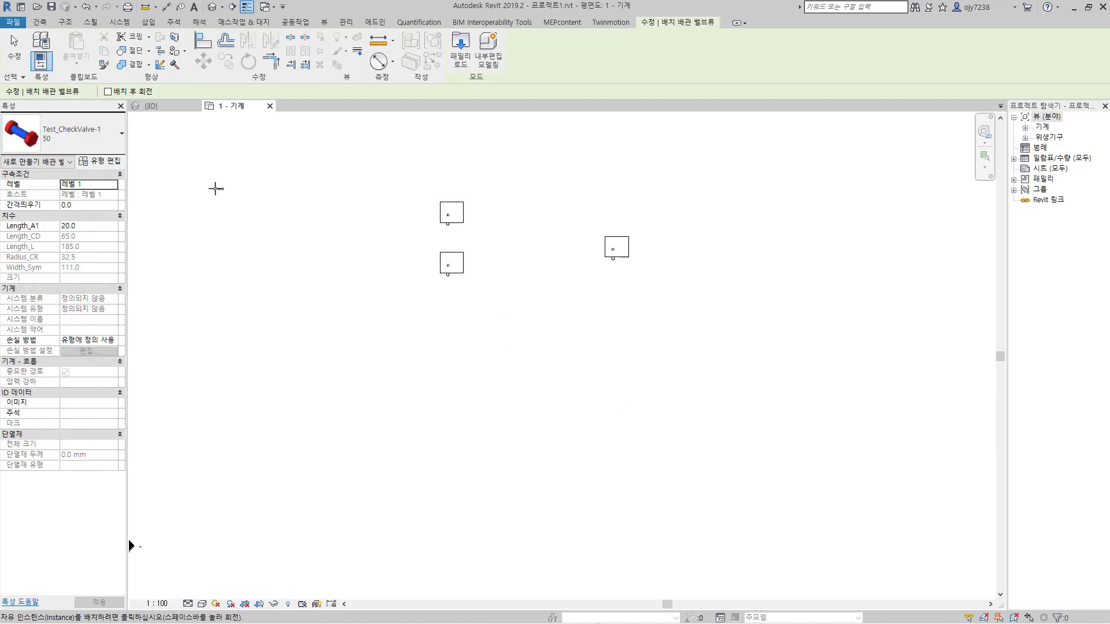
# Step: Place one type 40 check valve in the mechanical floor plan, beside the lower of the two stacked boilers
pyautogui.click(119, 138)
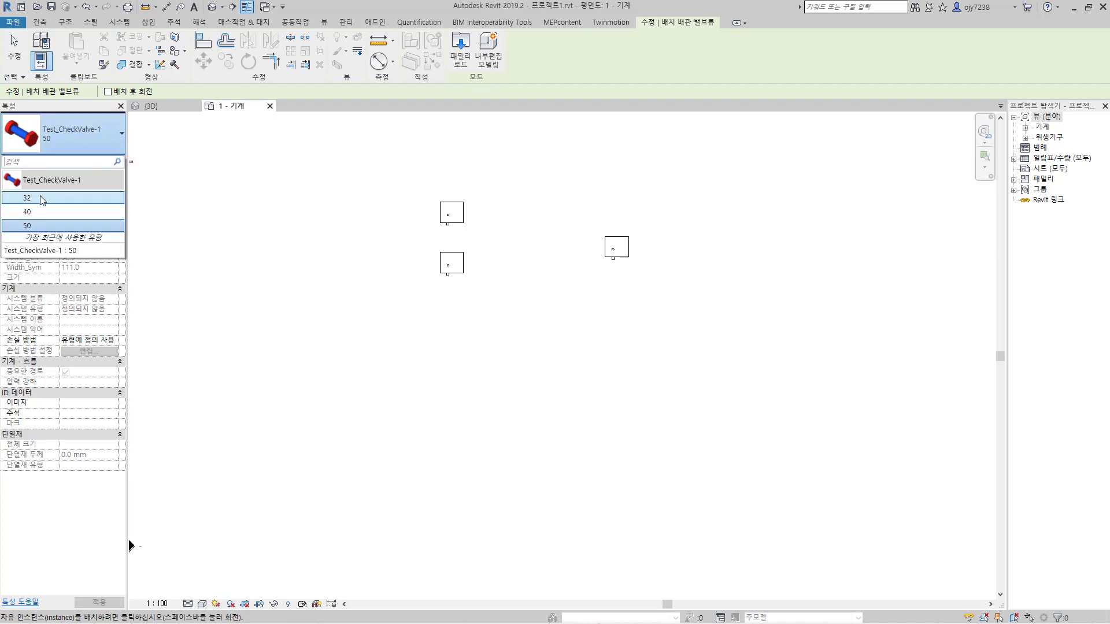
pyautogui.click(33, 211)
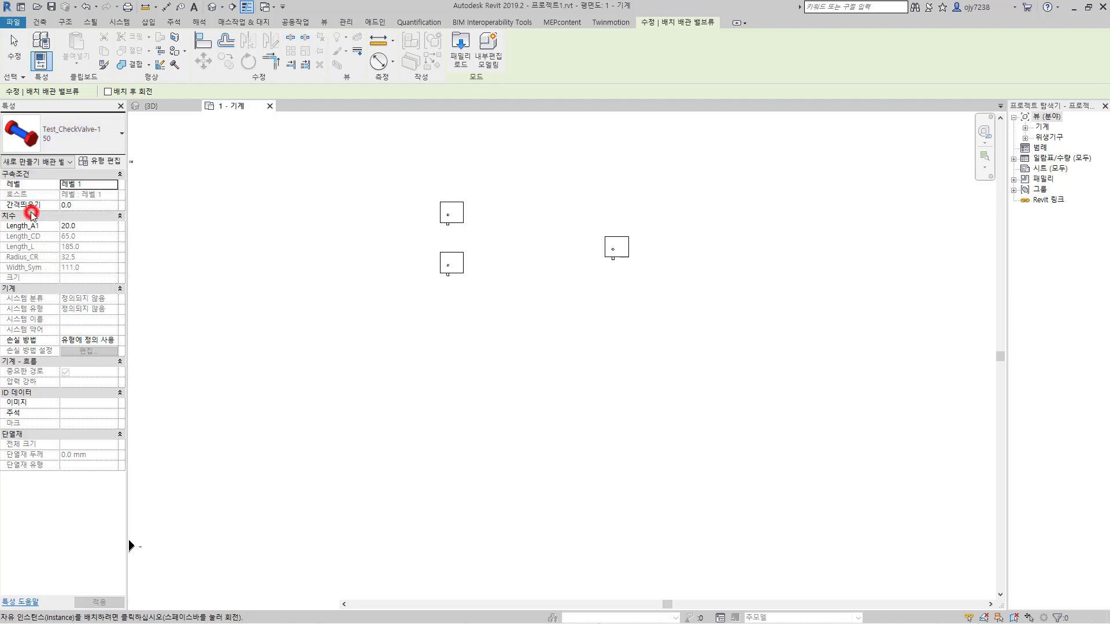
pyautogui.click(487, 273)
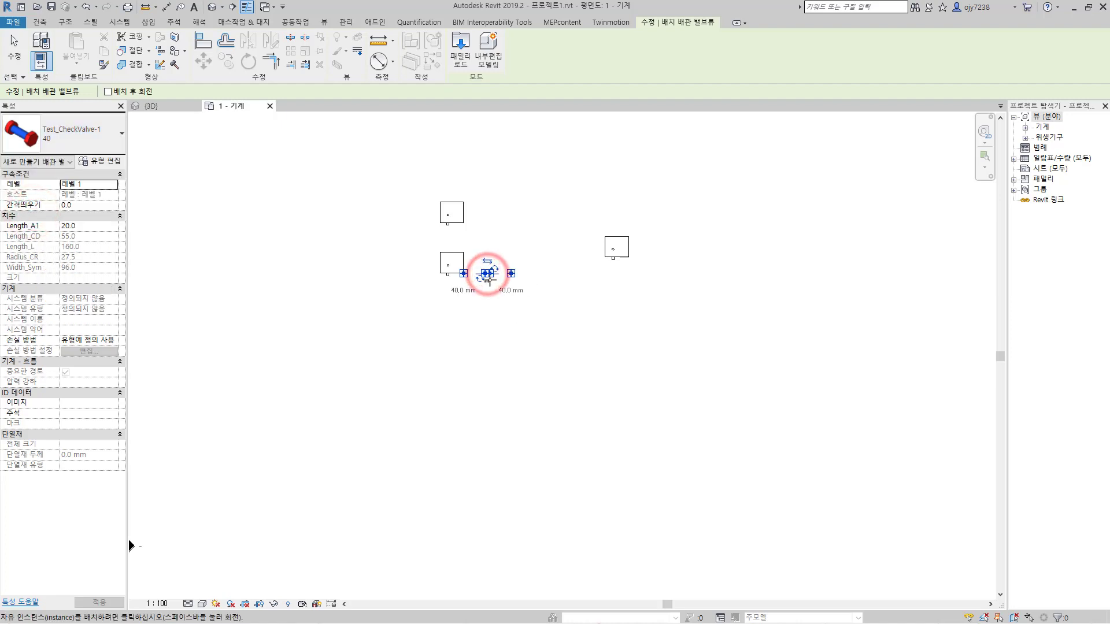
pyautogui.scroll(5, 488, 273)
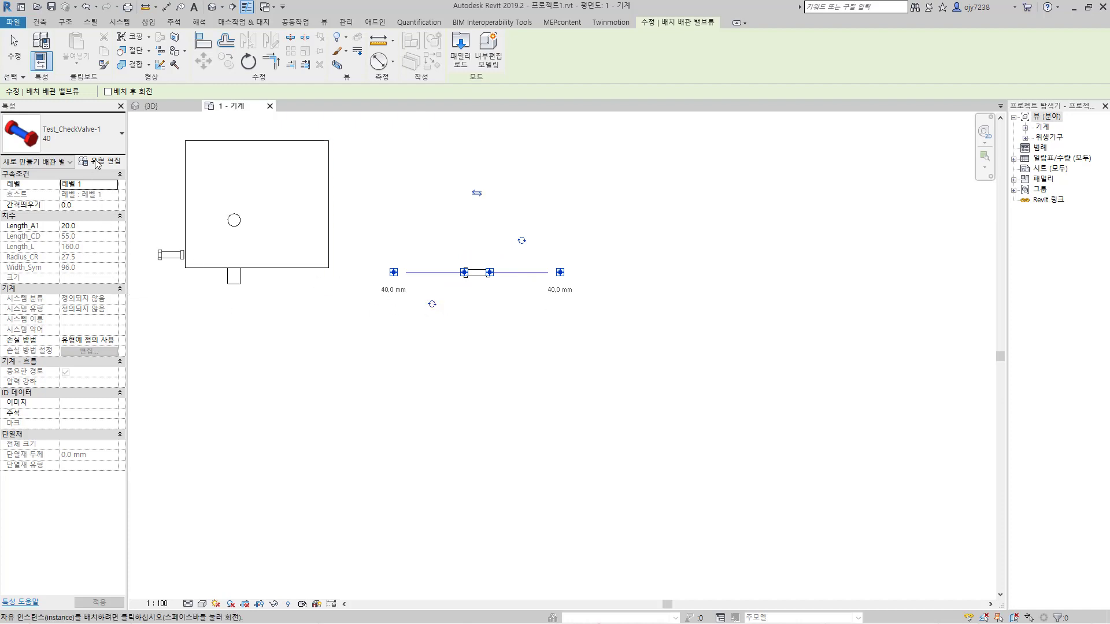
# Step: Load the missing types 15, 20 and 25 from Test_CheckValve-1.rfa and list the check valve types available for placement
pyautogui.click(116, 143)
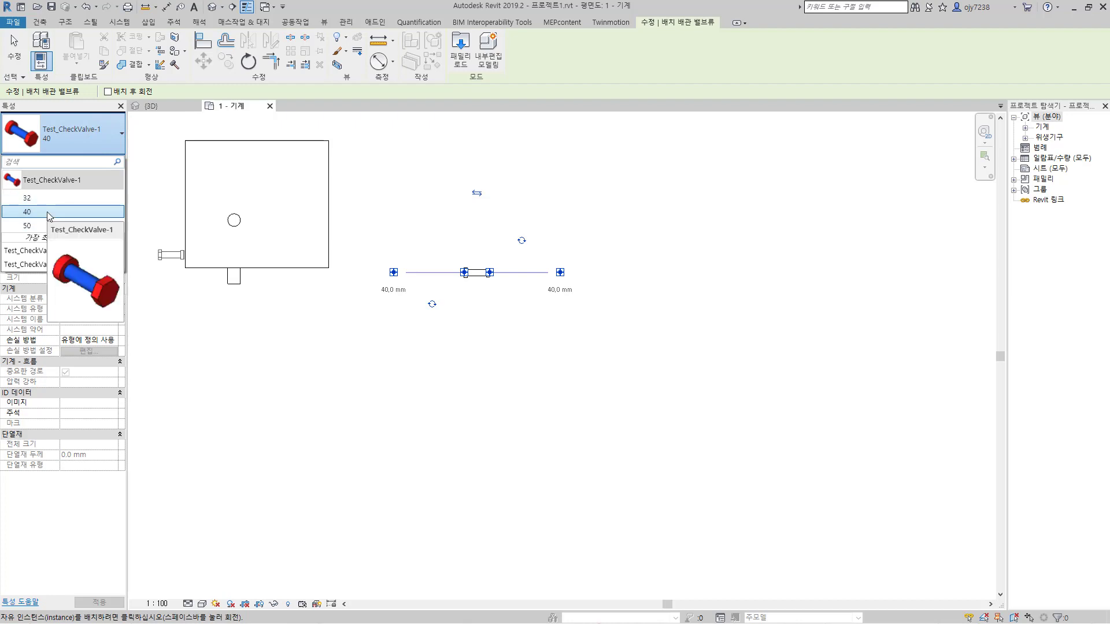
pyautogui.click(461, 59)
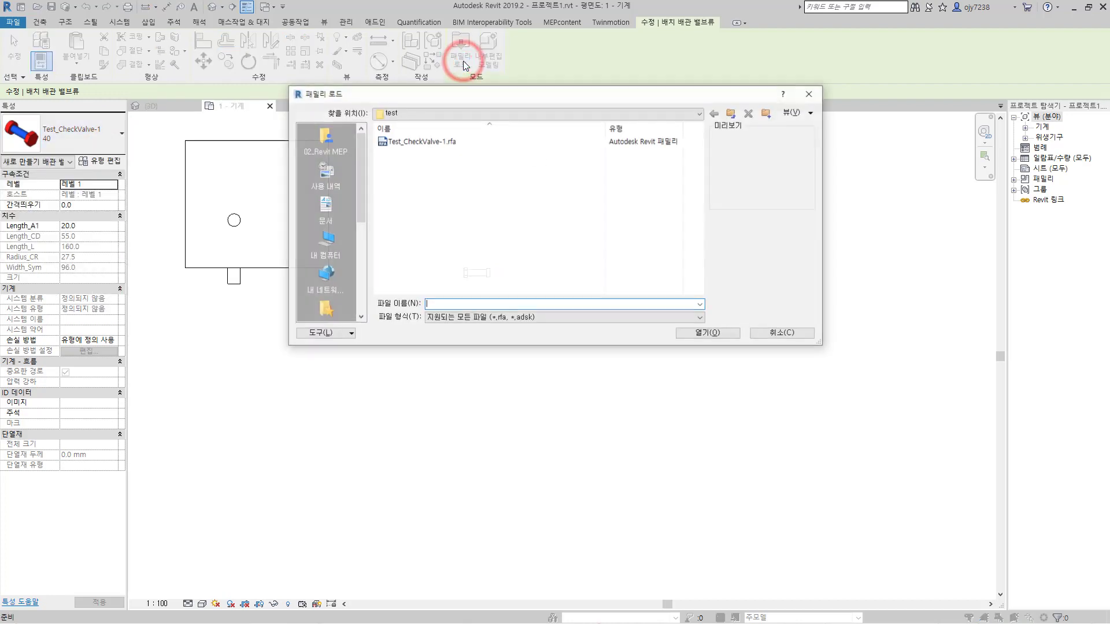
pyautogui.click(417, 142)
pyautogui.click(729, 329)
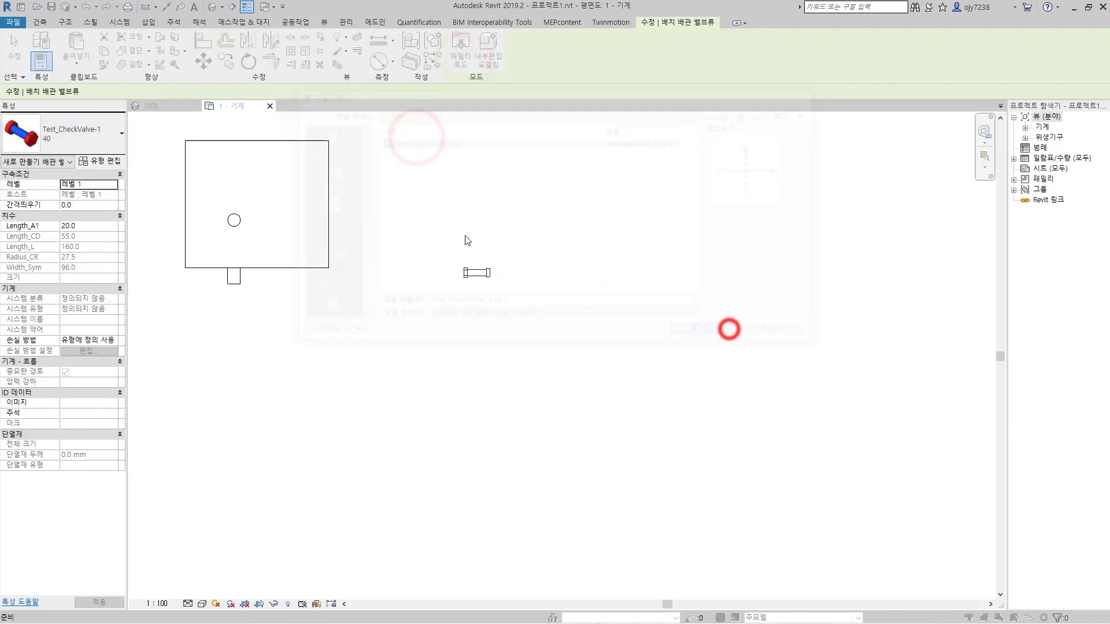
pyautogui.moveTo(343, 257); pyautogui.dragTo(344, 236)
pyautogui.click(685, 432)
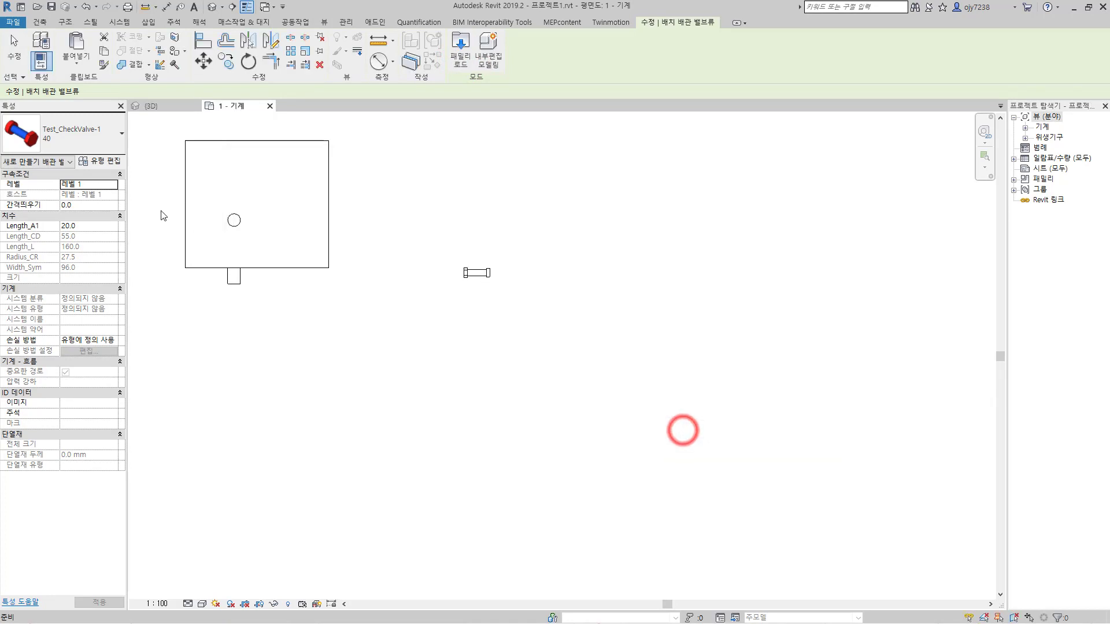
pyautogui.click(121, 134)
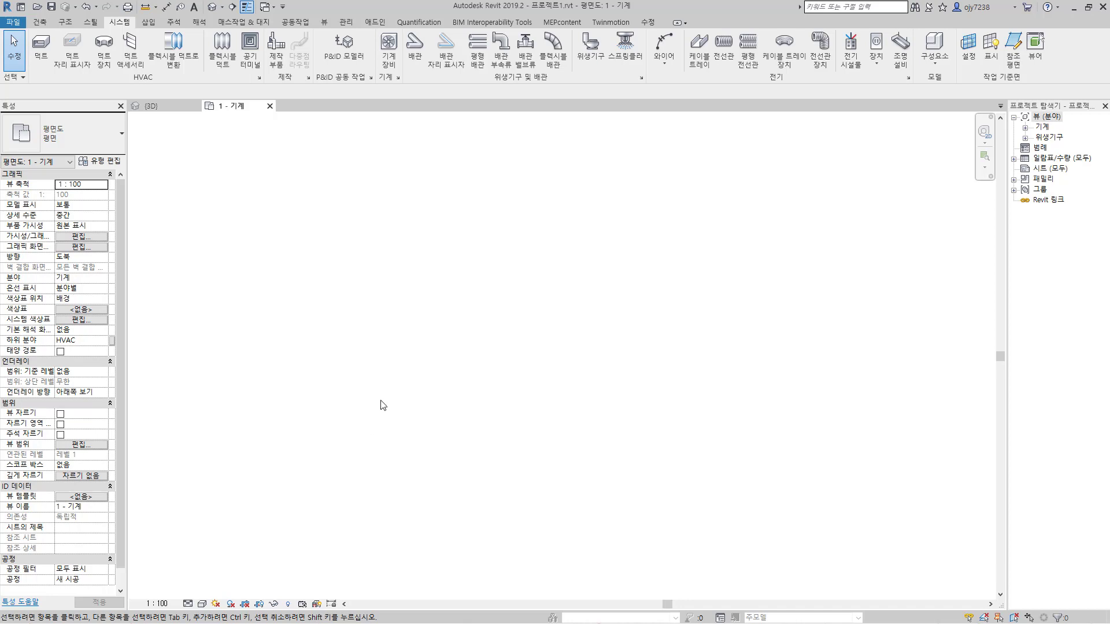
# Step: Load 보일러.rfa from the 보일러 folder in Documents as mechanical equipment, with all types from Boiler_Type1 to Boiler_Type4
pyautogui.click(389, 48)
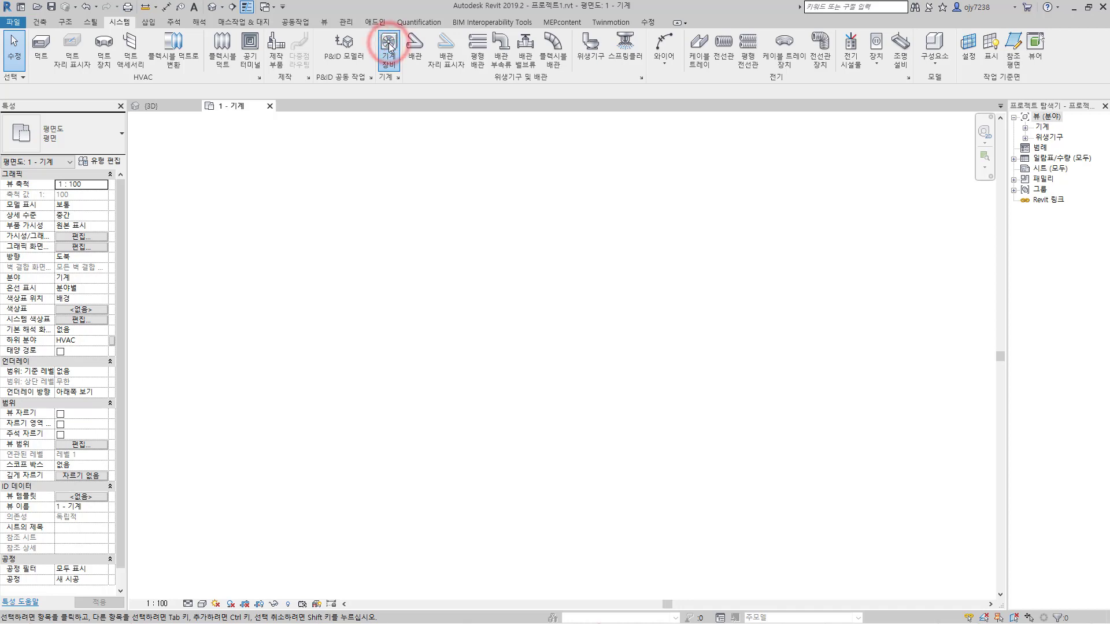
pyautogui.click(459, 56)
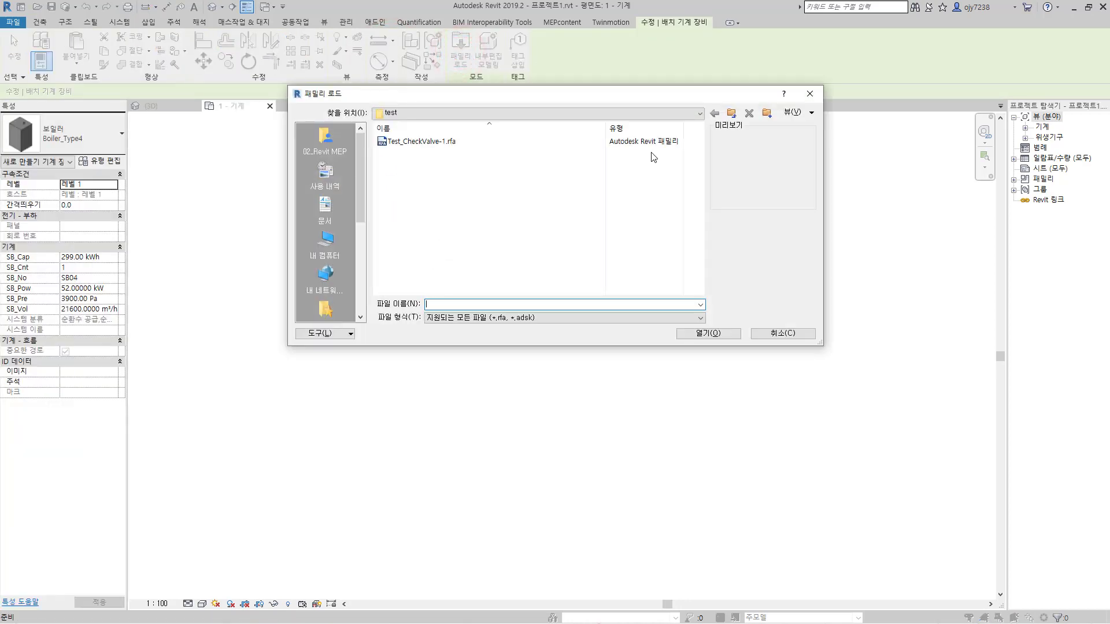
pyautogui.click(731, 113)
pyautogui.scroll(-6, 439, 243)
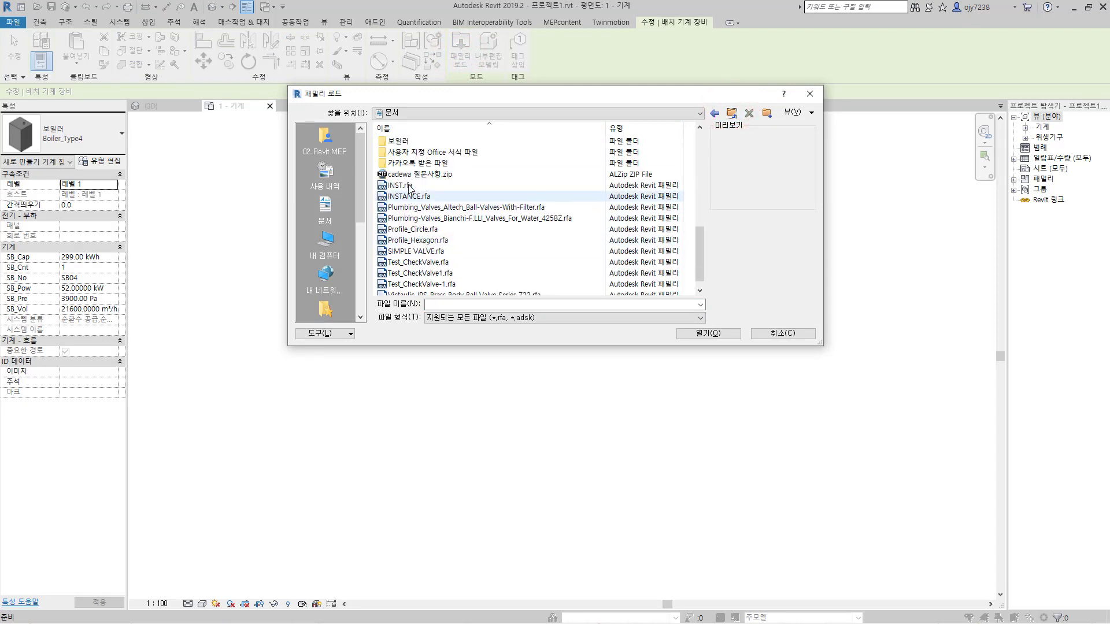
pyautogui.doubleClick(398, 140)
pyautogui.click(403, 141)
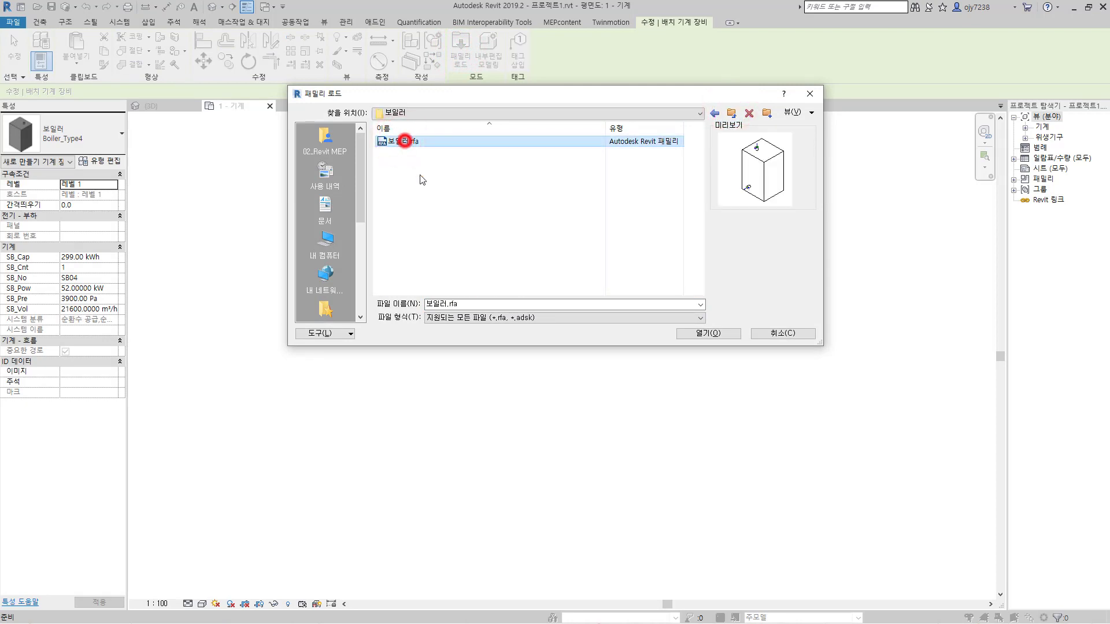
pyautogui.click(714, 335)
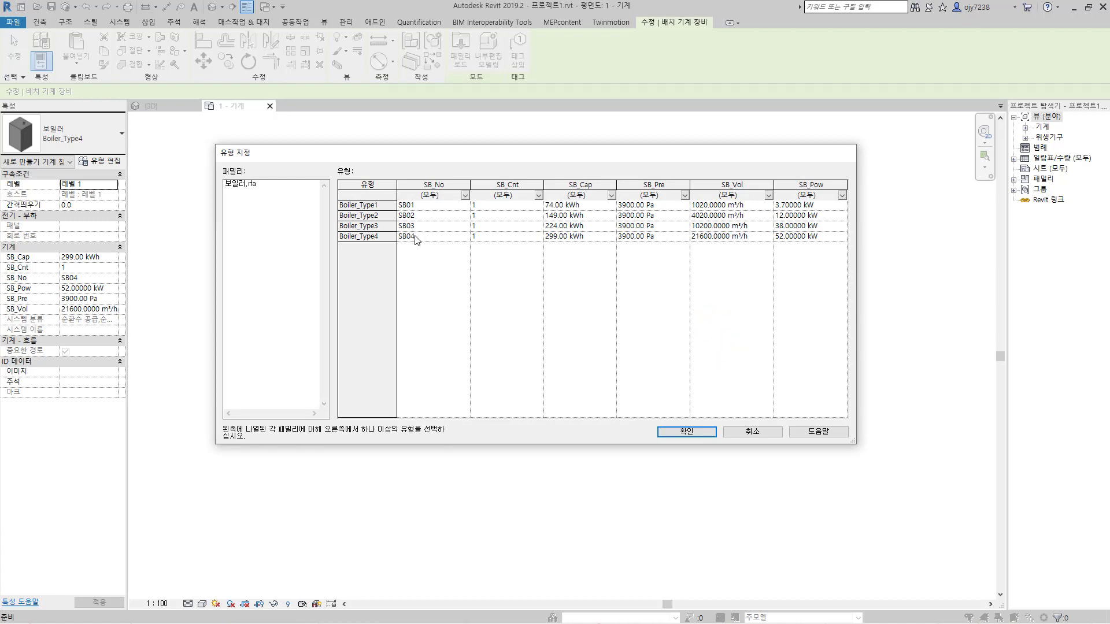
pyautogui.moveTo(357, 206); pyautogui.dragTo(355, 235)
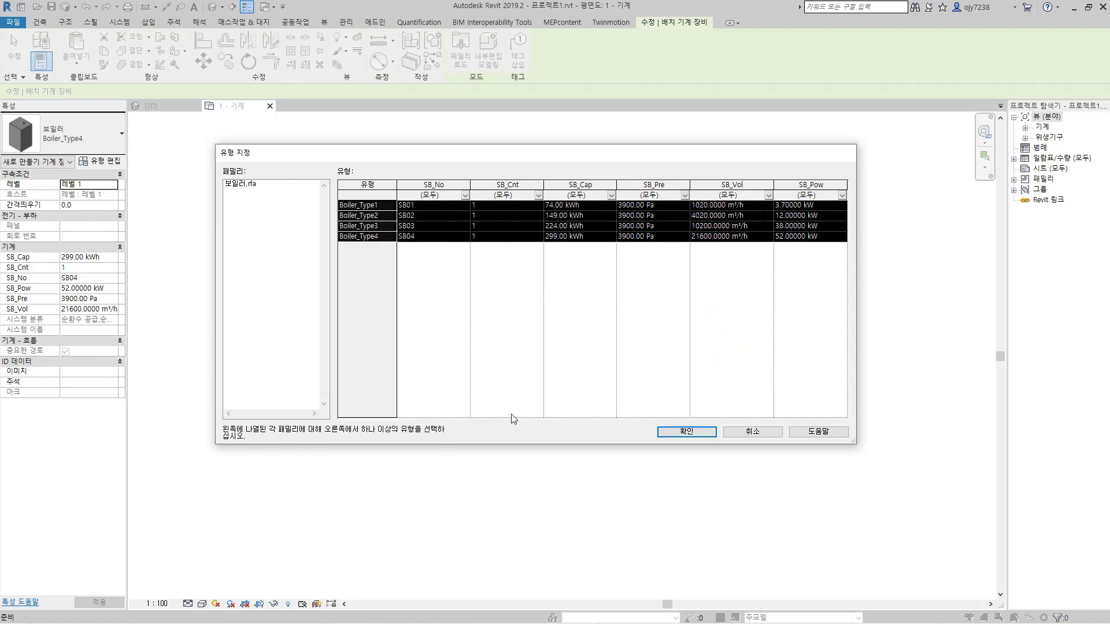
pyautogui.click(697, 432)
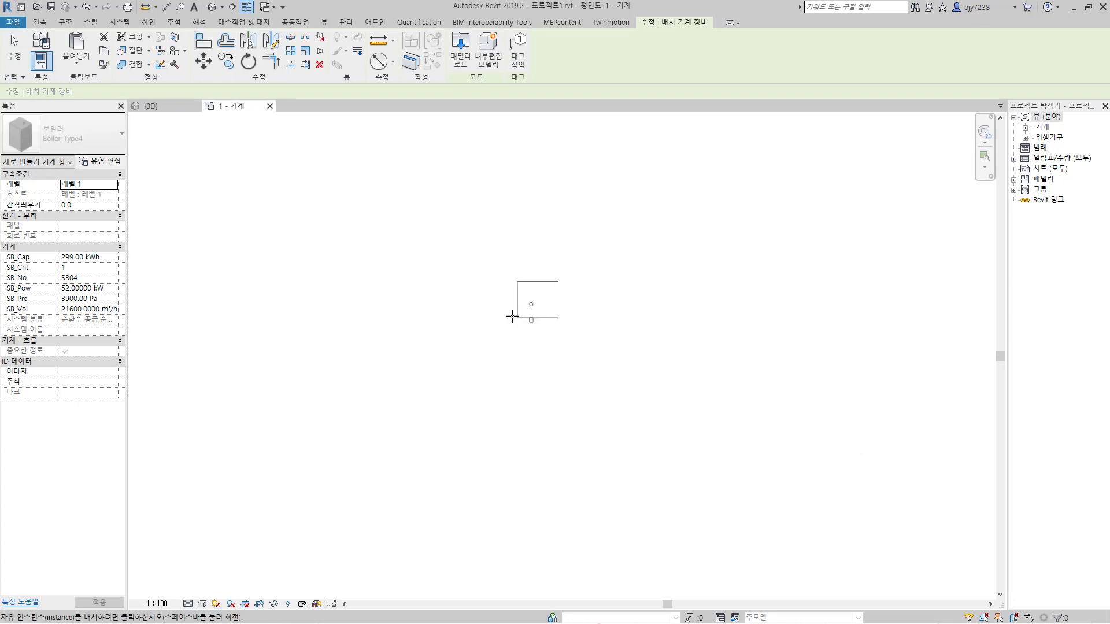
# Step: Place two Boiler_Type1 units side by side in the empty floor plan
pyautogui.click(75, 141)
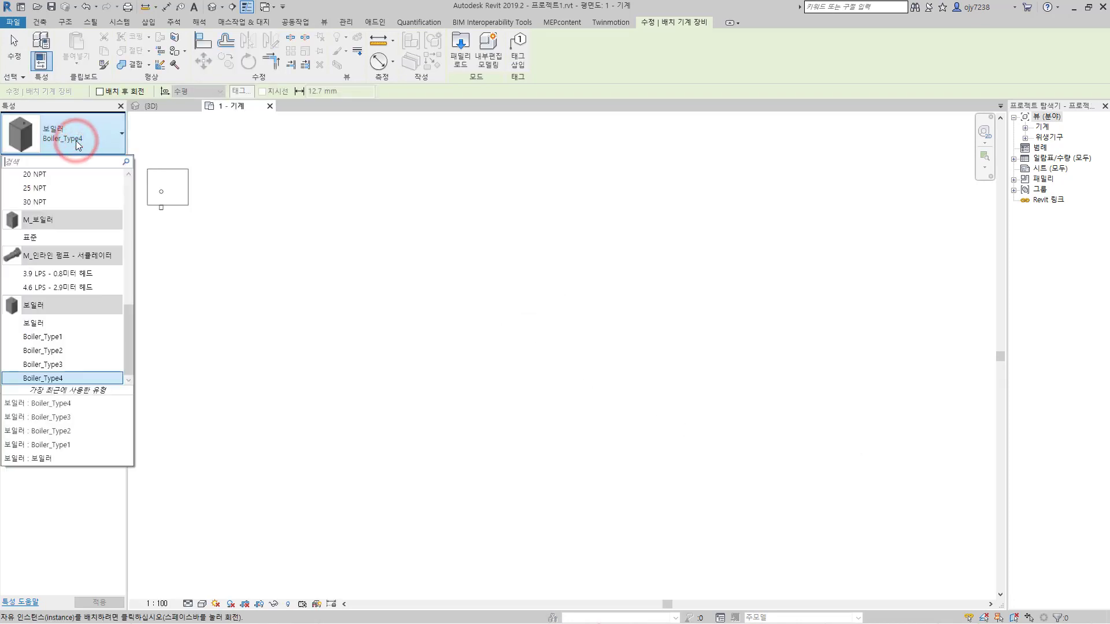
pyautogui.click(58, 337)
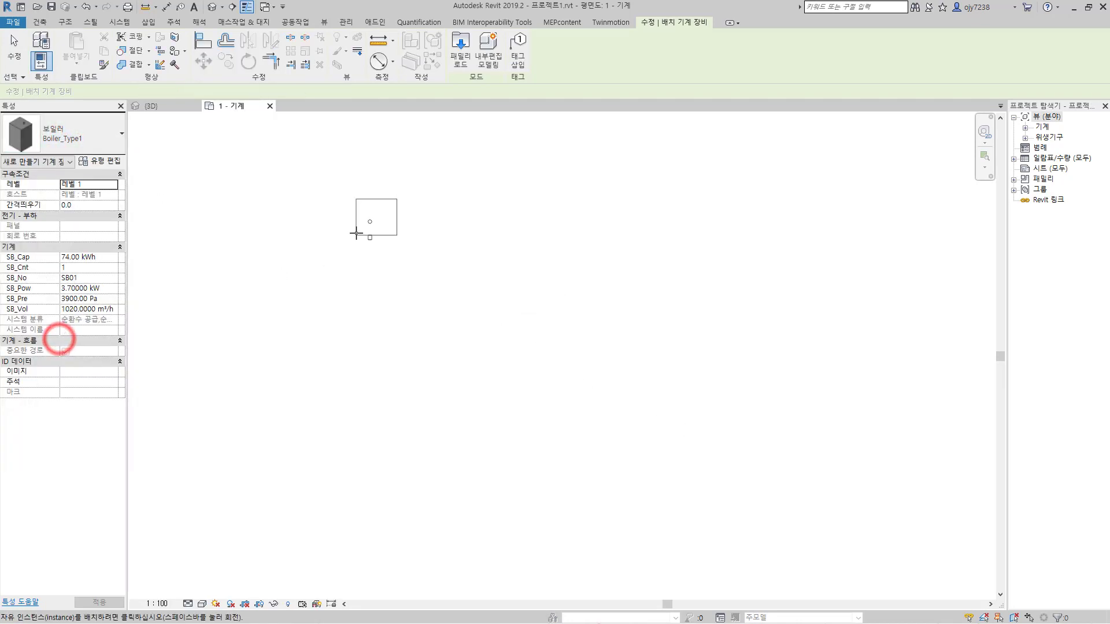
pyautogui.click(362, 277)
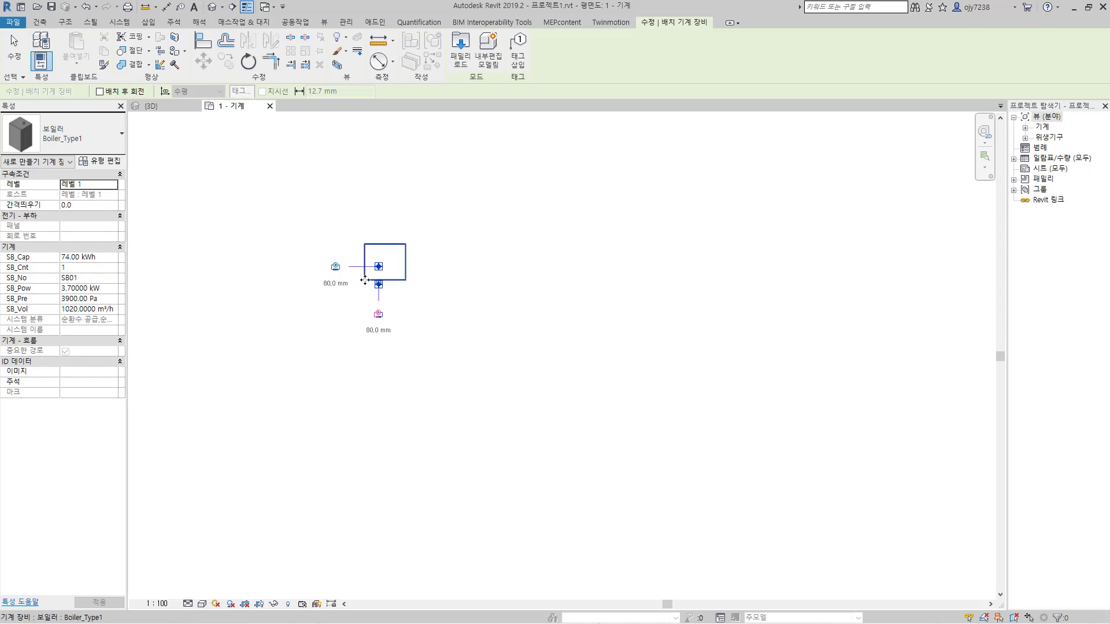
pyautogui.click(407, 281)
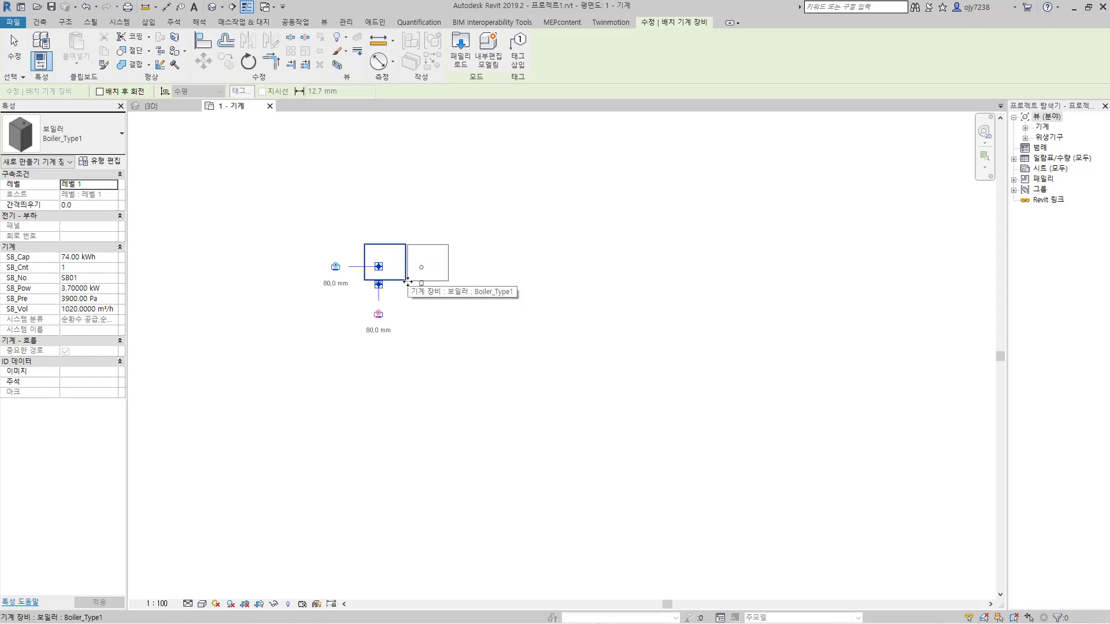
pyautogui.scroll(2, 408, 282)
# Step: Switch to Boiler_Type2 and place it against the right side of the boiler row, aligned with its lower edge
pyautogui.click(92, 136)
pyautogui.click(23, 286)
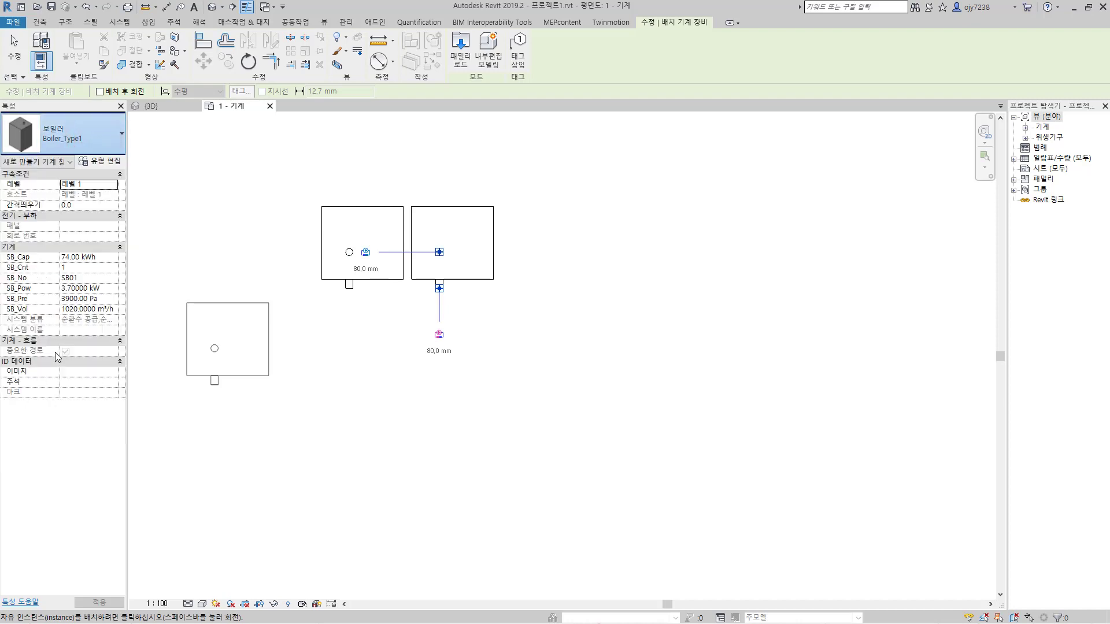
pyautogui.click(496, 278)
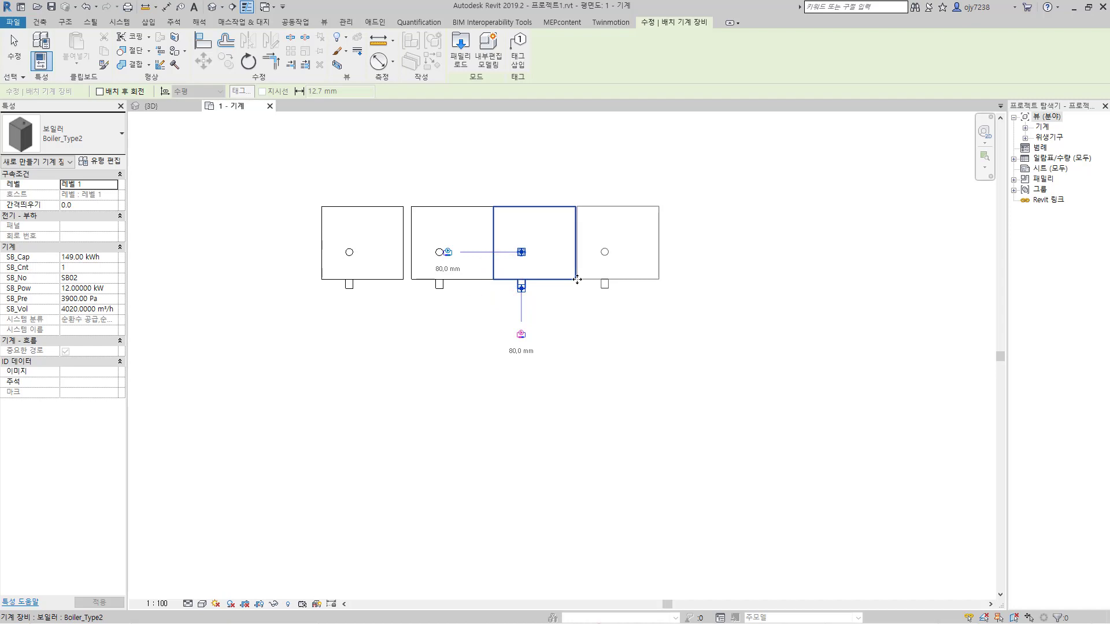
pyautogui.click(577, 280)
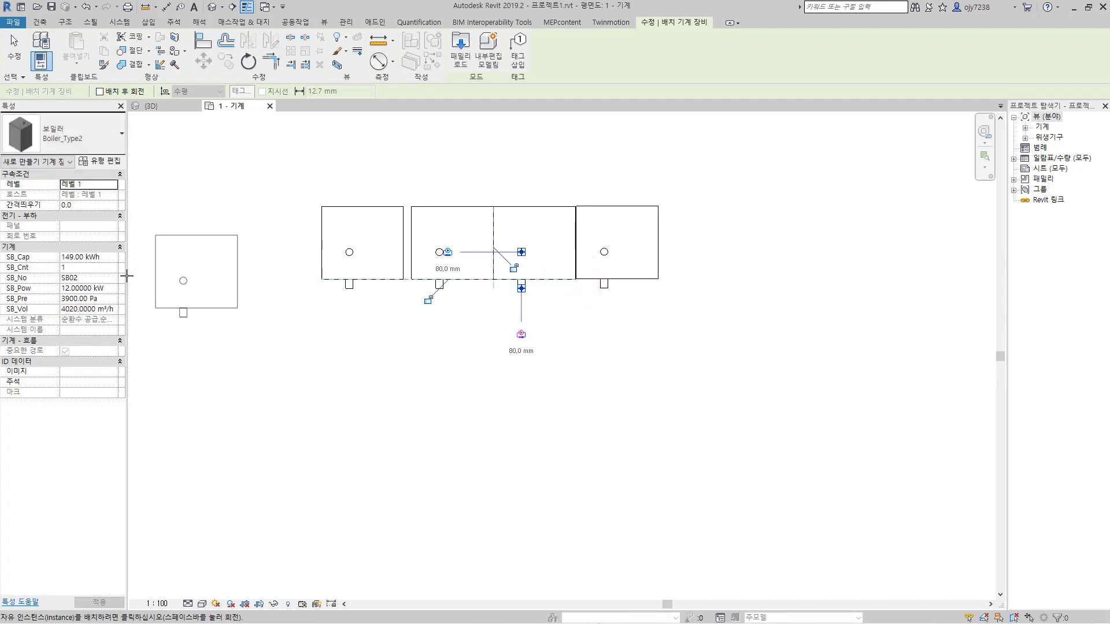
# Step: Extend the boiler row to the right with one Boiler_Type3 and one Boiler_Type4, aligned with the row's lower edge
pyautogui.click(77, 128)
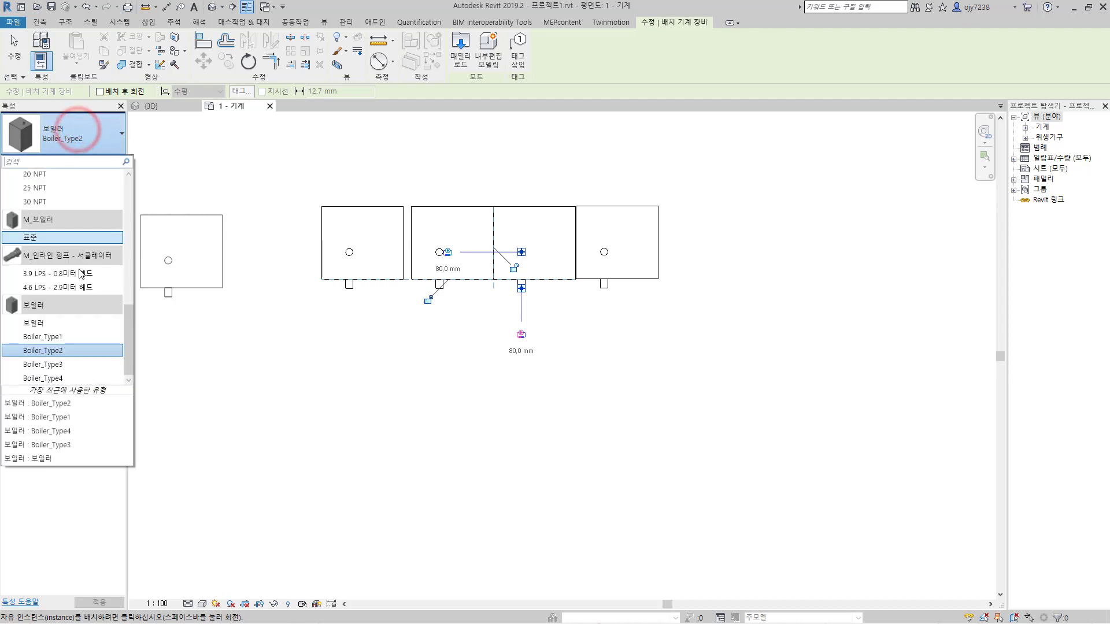
pyautogui.click(52, 365)
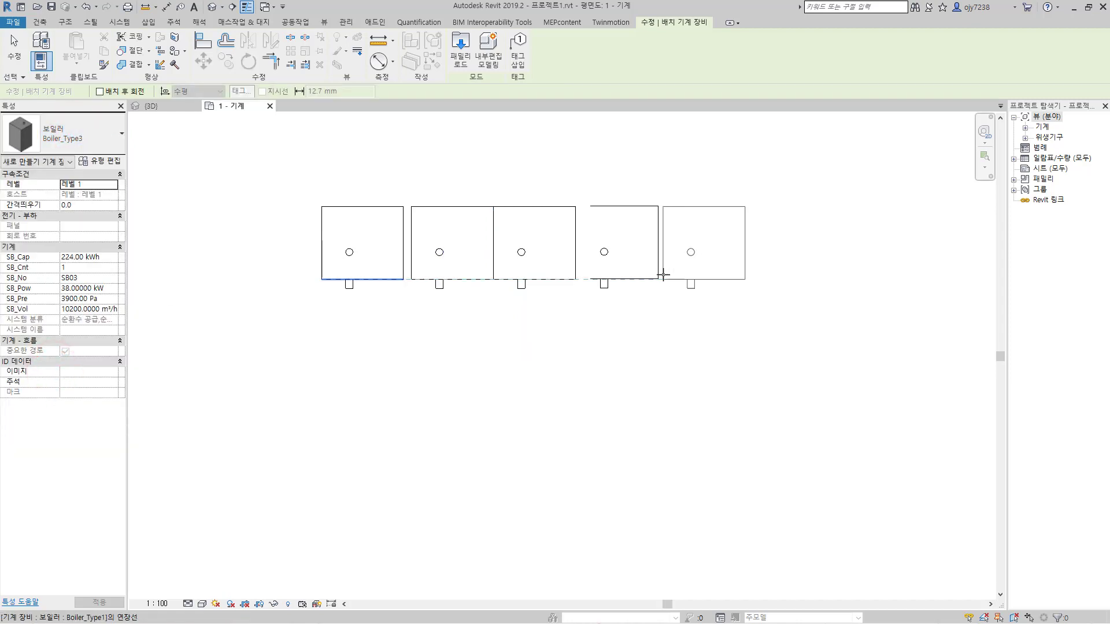
pyautogui.click(665, 274)
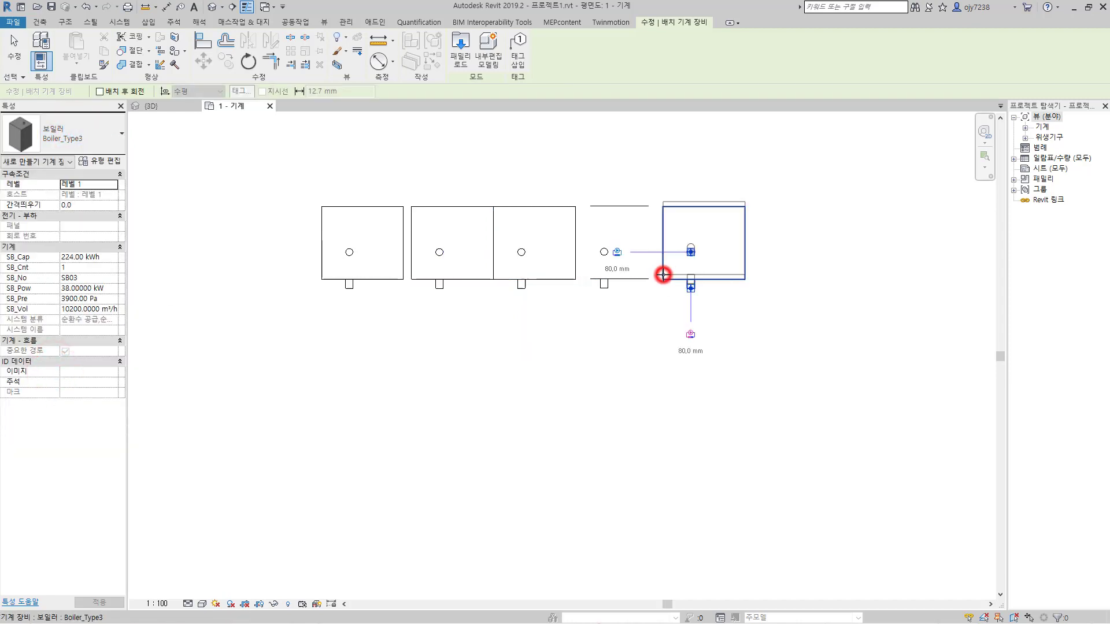
pyautogui.click(75, 122)
pyautogui.click(62, 379)
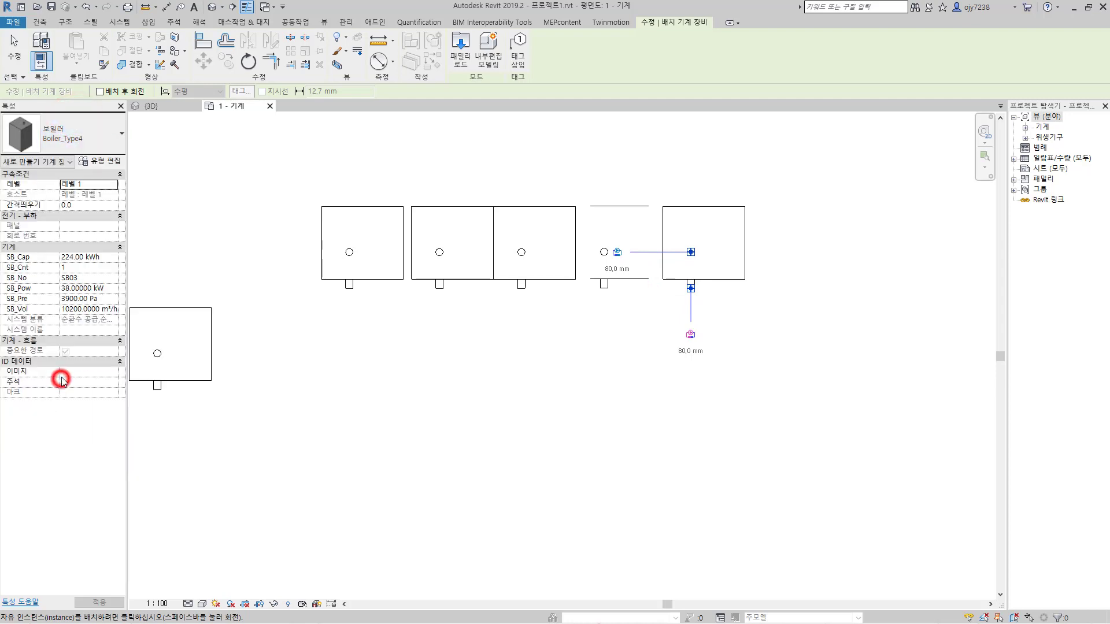
pyautogui.click(757, 279)
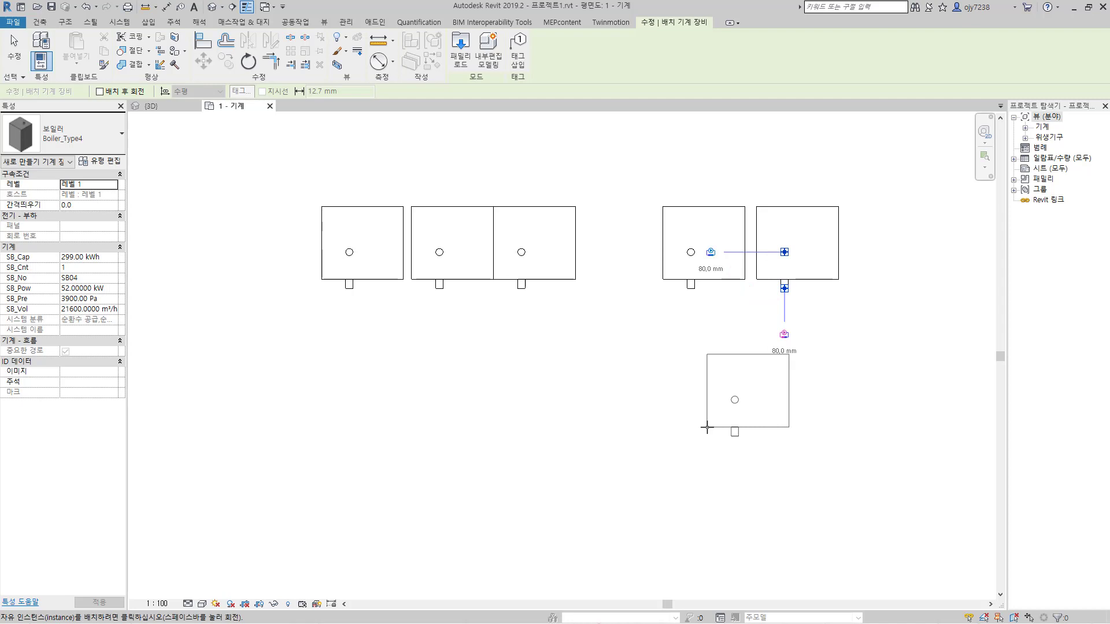
# Step: Finish placing boilers and align the first Boiler_Type1 unit's right edge to the left edge of the second one
pyautogui.press('Escape')
pyautogui.press('Escape')
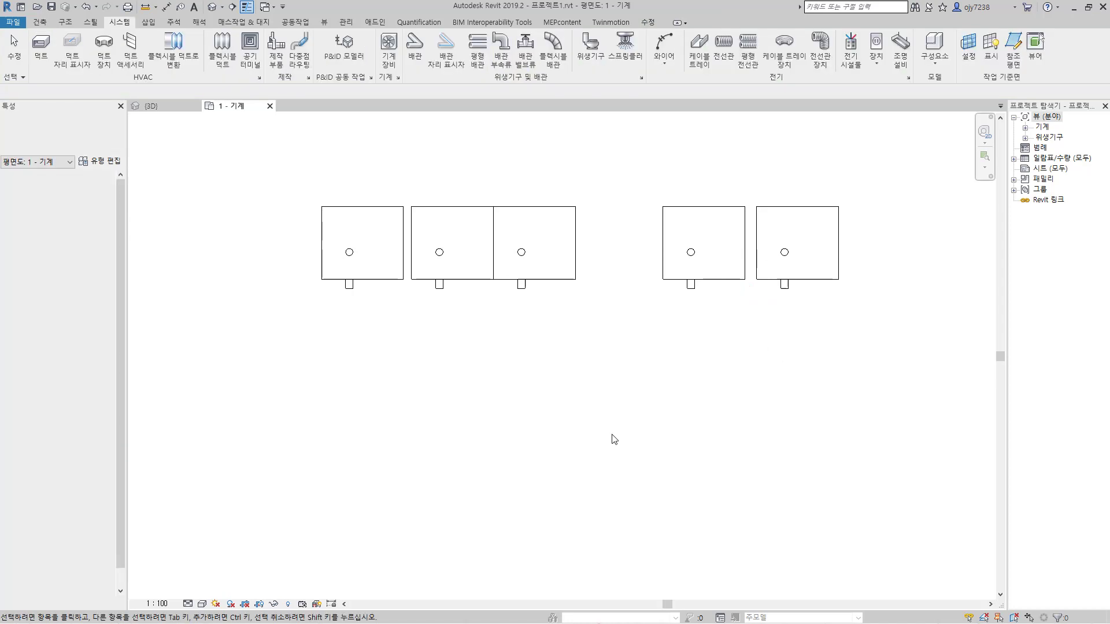
pyautogui.click(624, 297)
pyautogui.click(599, 305)
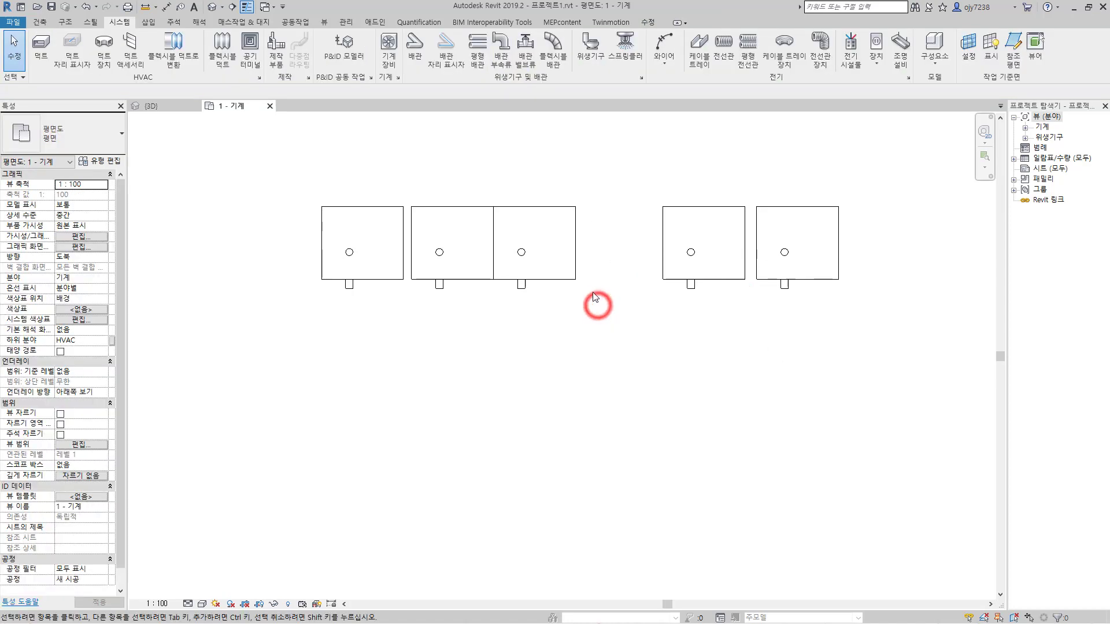
pyautogui.moveTo(598, 305); pyautogui.dragTo(607, 308, button='middle')
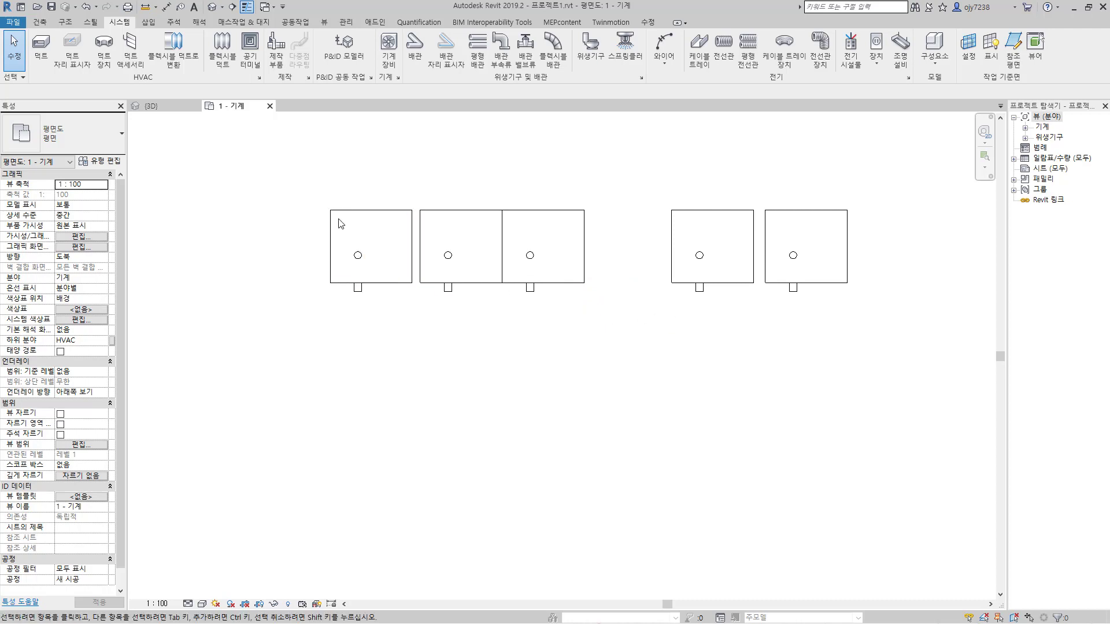
pyautogui.click(649, 23)
pyautogui.click(204, 41)
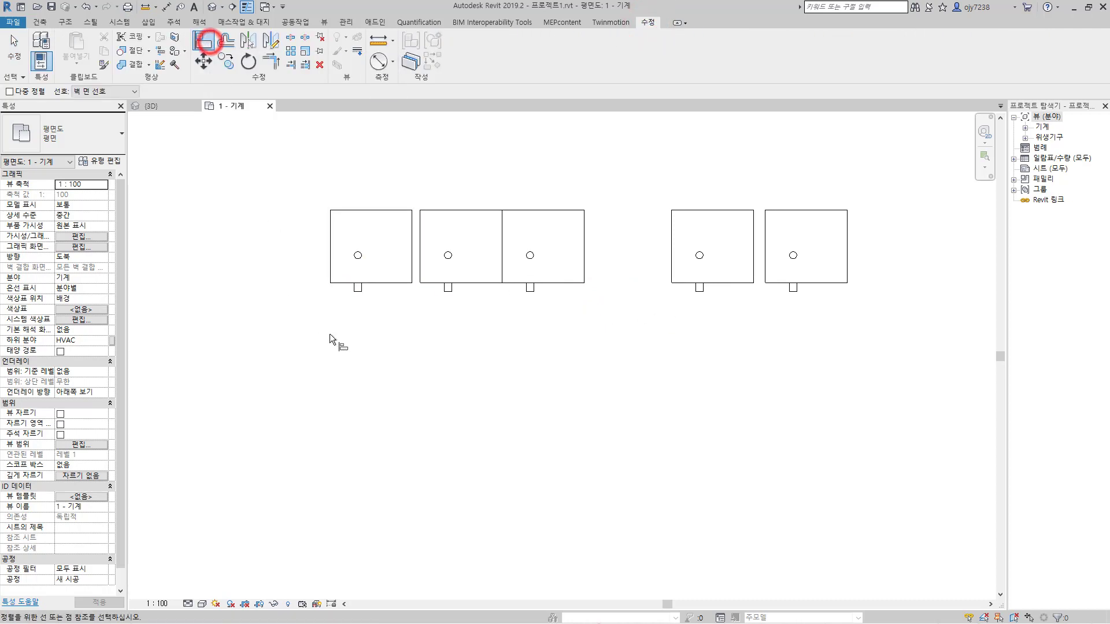
pyautogui.click(421, 278)
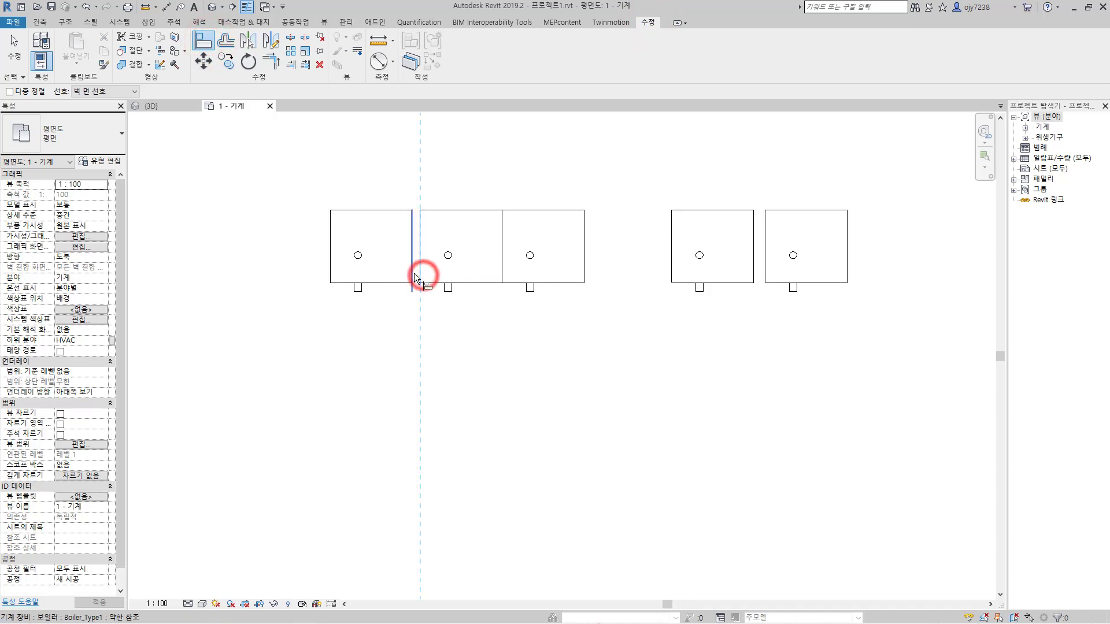
pyautogui.click(414, 276)
pyautogui.scroll(1, 604, 339)
pyautogui.press('Escape')
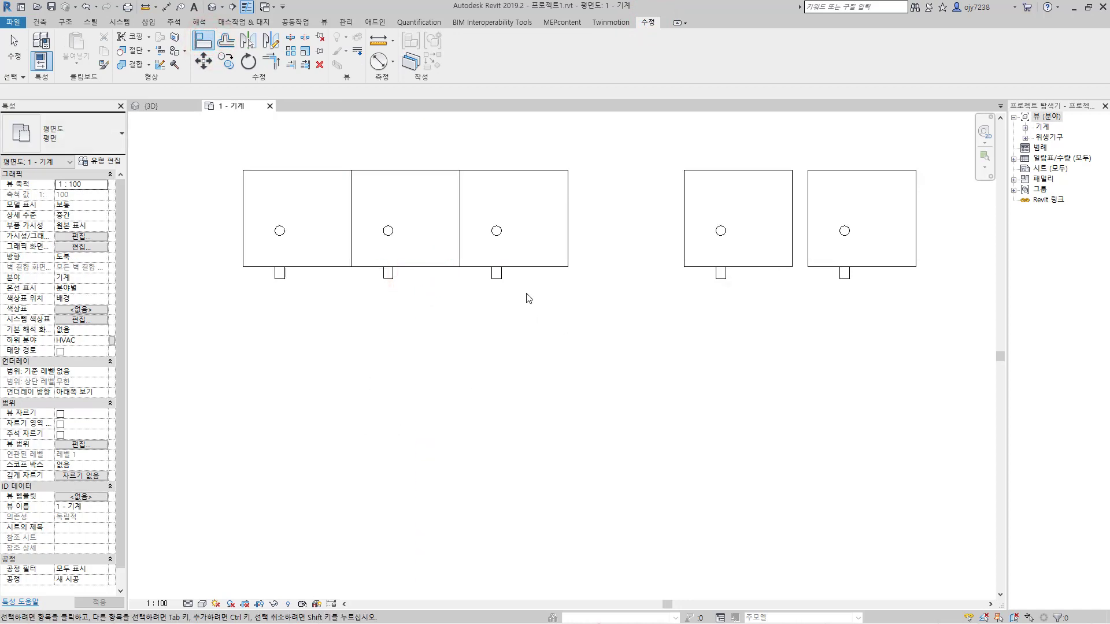
# Step: Copy the Boiler_Type2 unit horizontally about 980 mm to the right
pyautogui.click(523, 270)
pyautogui.click(226, 61)
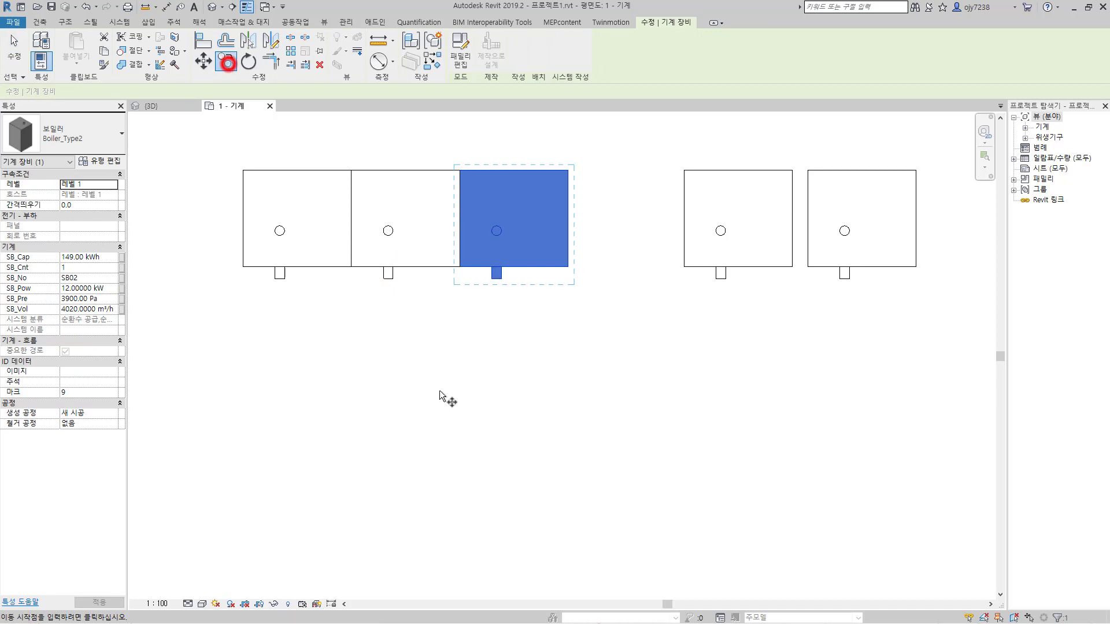
pyautogui.click(509, 432)
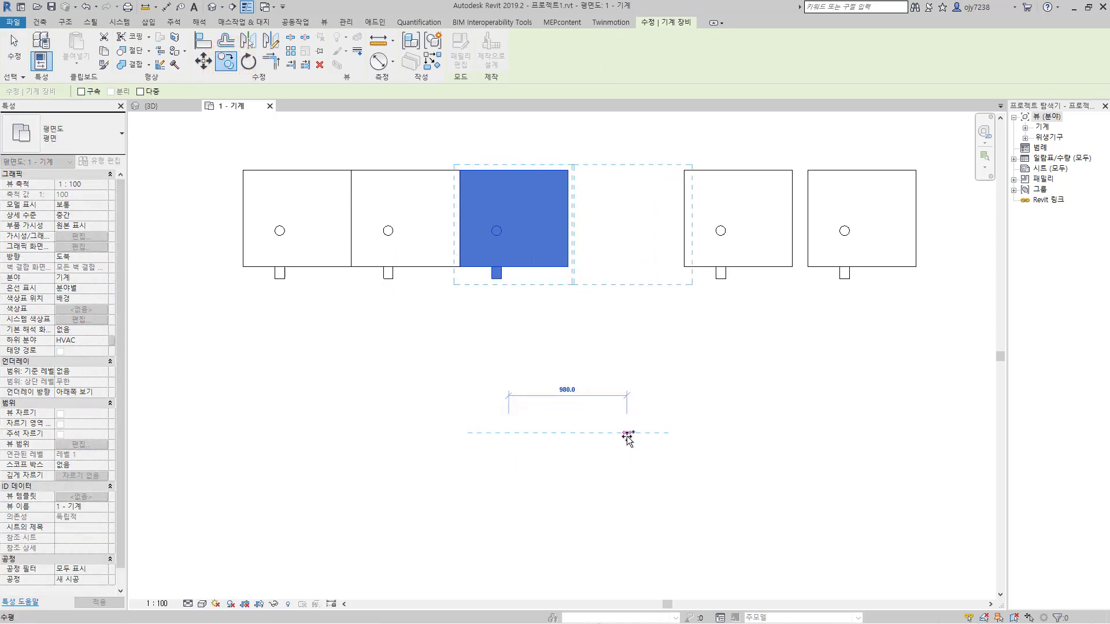
pyautogui.click(628, 432)
pyautogui.press('Escape')
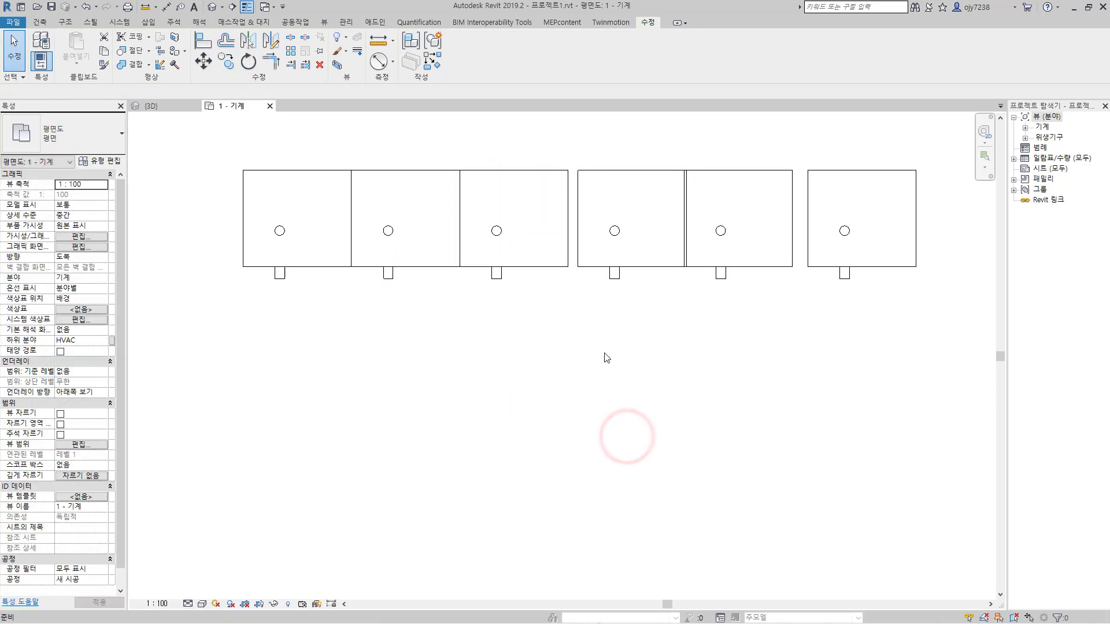
# Step: Align the copied Boiler_Type2, the Boiler_Type3 and the Boiler_Type4 edge to edge, closing the gaps in the boiler row
pyautogui.click(203, 42)
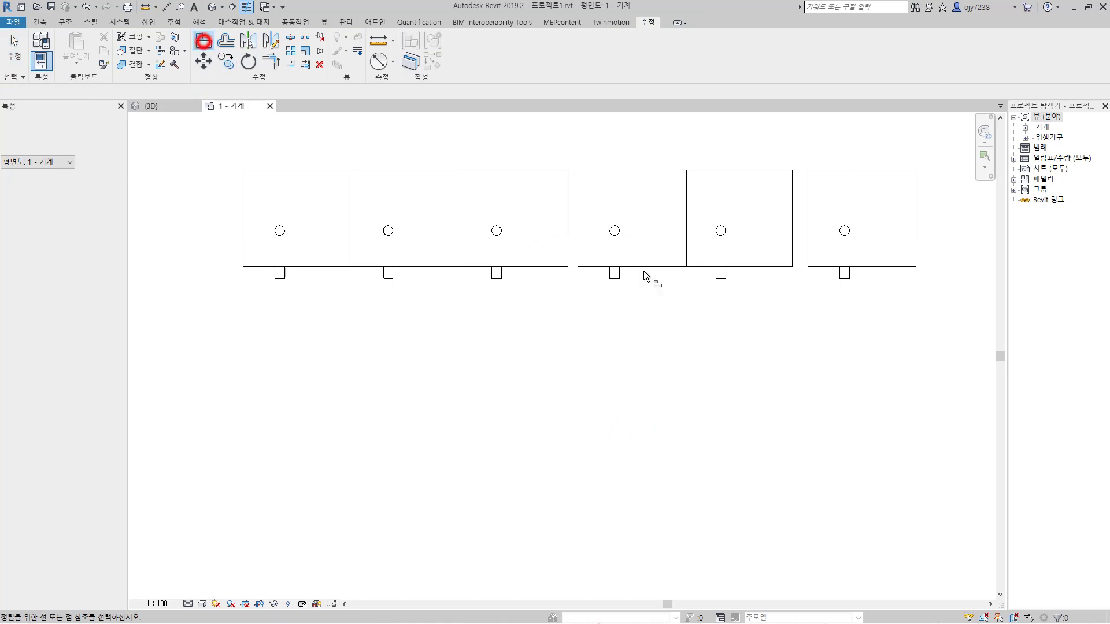
pyautogui.click(569, 220)
pyautogui.click(578, 220)
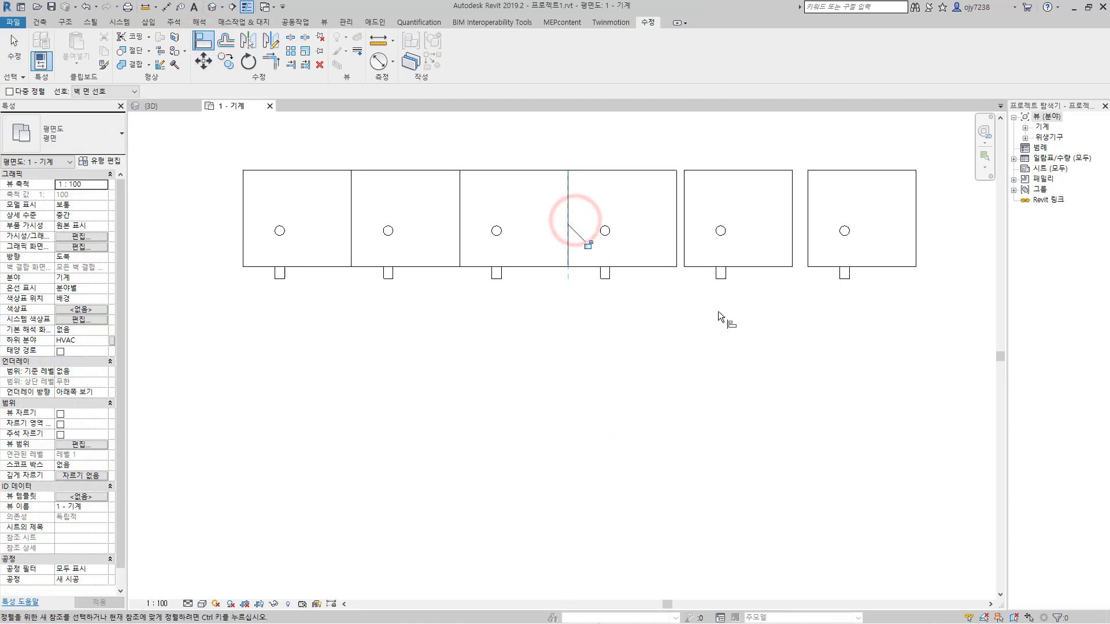
pyautogui.click(676, 233)
pyautogui.click(684, 231)
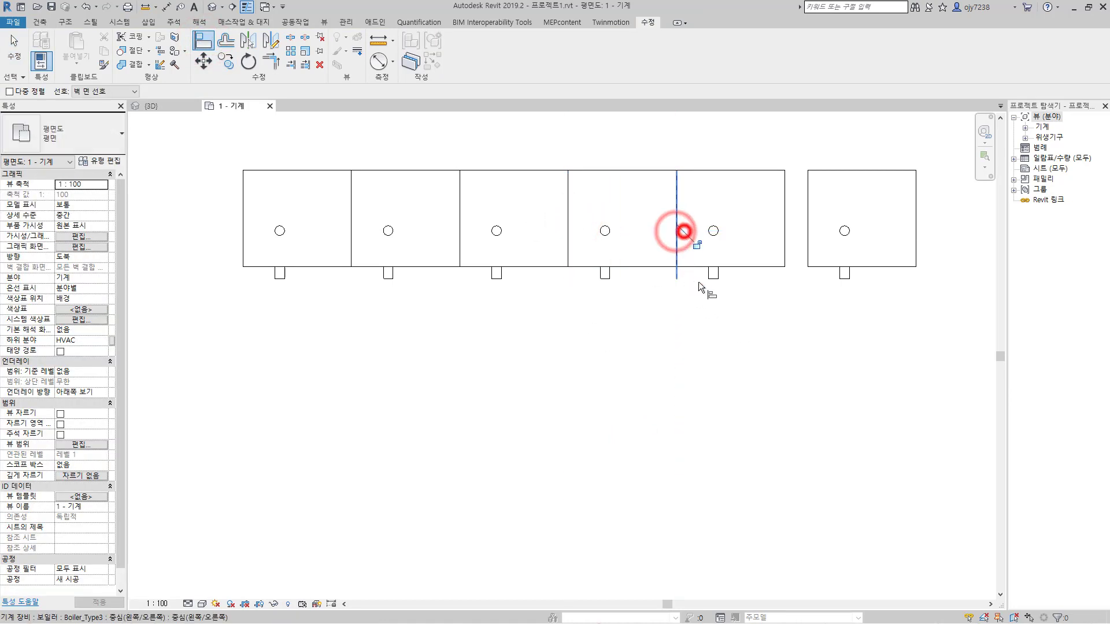
pyautogui.click(783, 241)
pyautogui.click(811, 234)
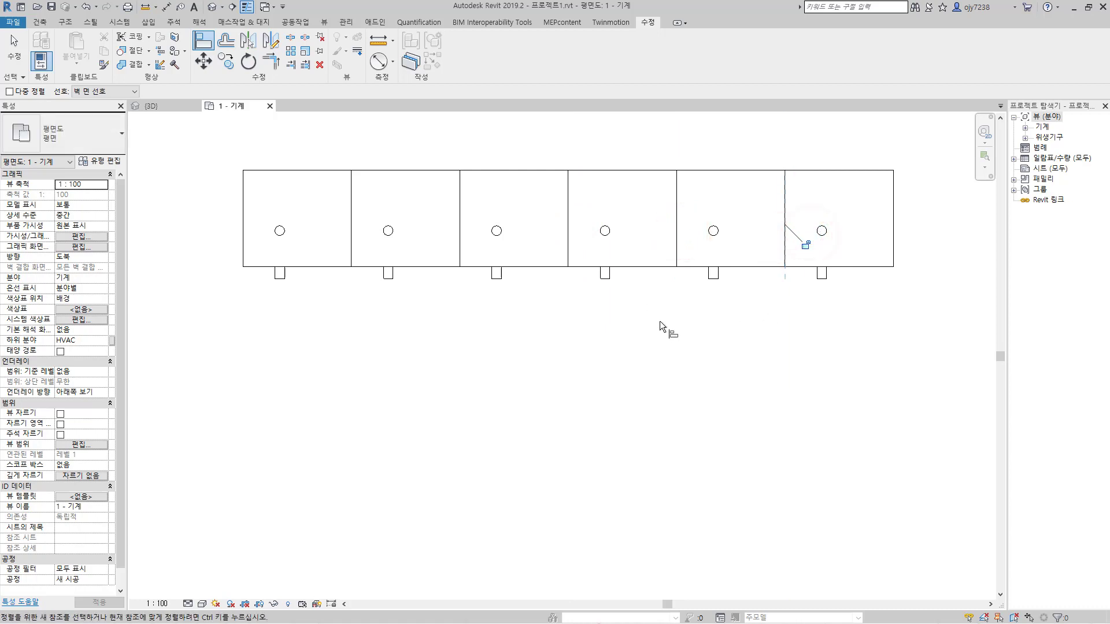
pyautogui.press('Escape')
pyautogui.press('Escape')
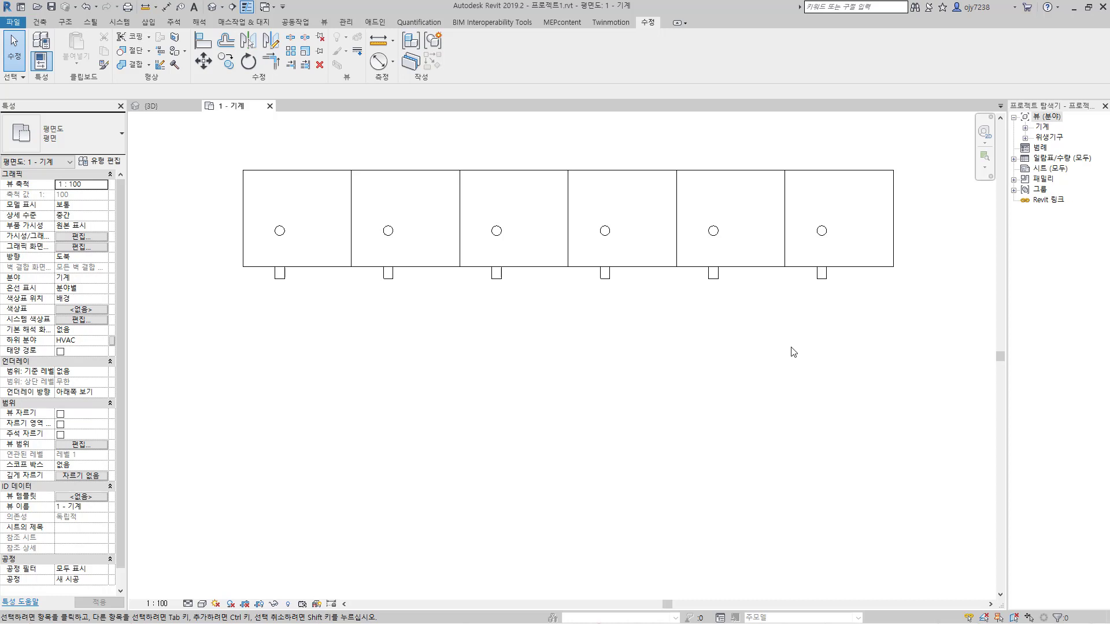
# Step: Create a building component schedule for the 기계 장비 category named 증기 보일러 일람표
pyautogui.click(326, 23)
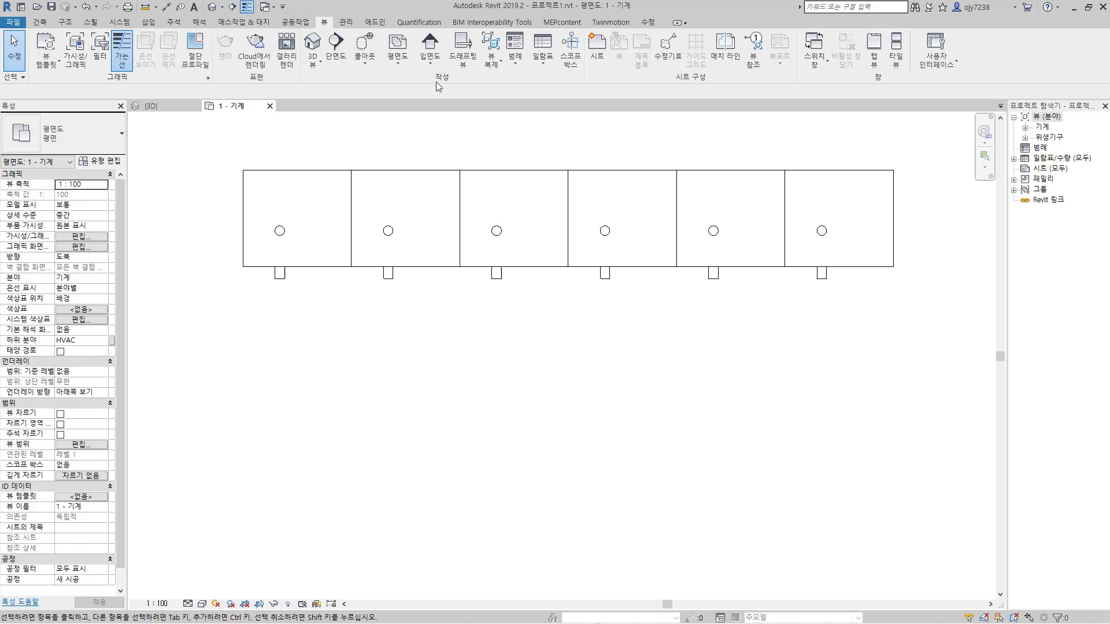
pyautogui.click(542, 68)
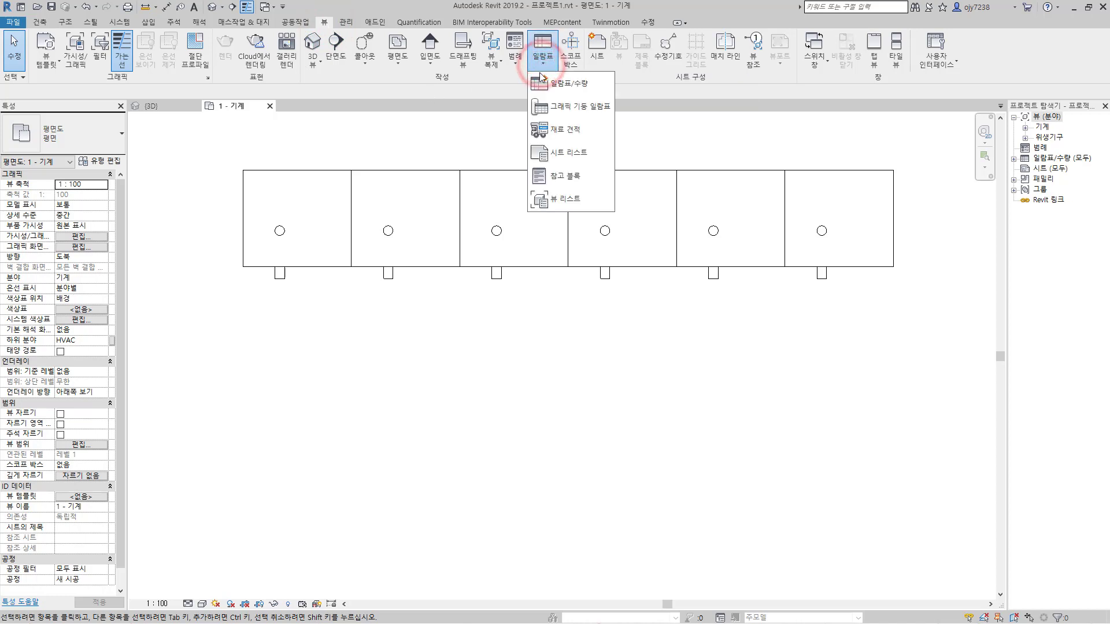
pyautogui.click(571, 85)
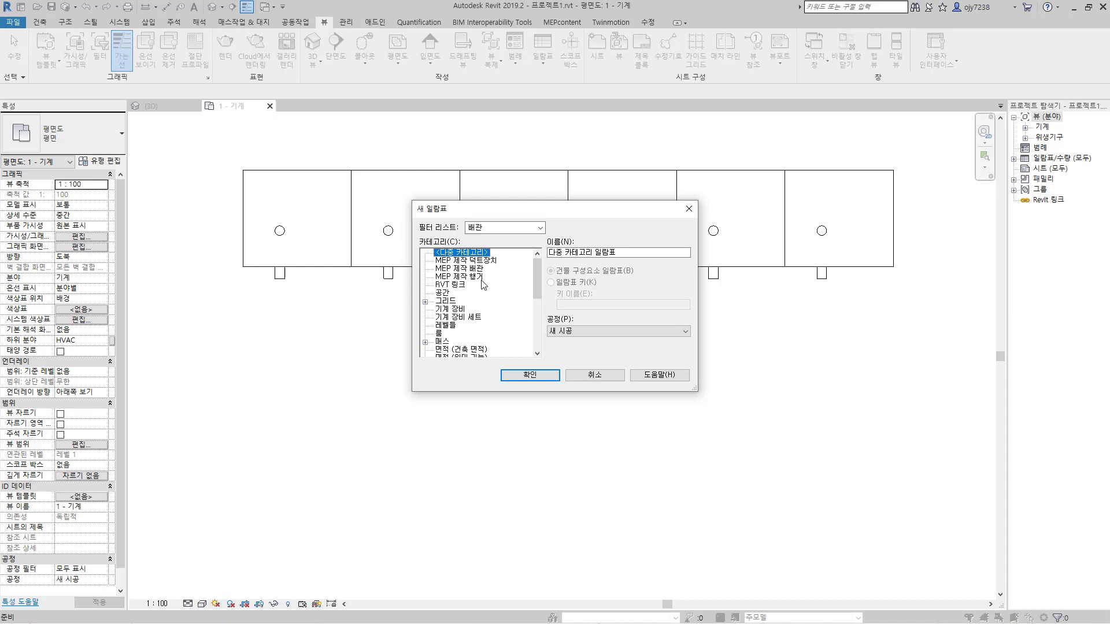
pyautogui.click(453, 310)
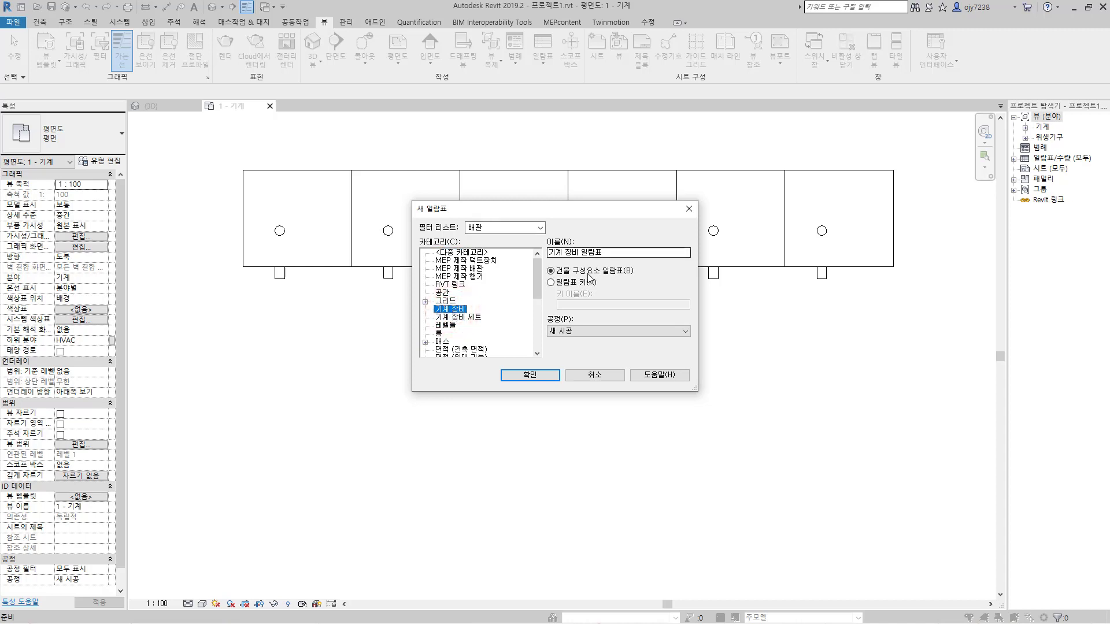
pyautogui.moveTo(579, 253); pyautogui.dragTo(548, 253)
pyautogui.write('증기 보이')
pyautogui.write('ㄹ러')
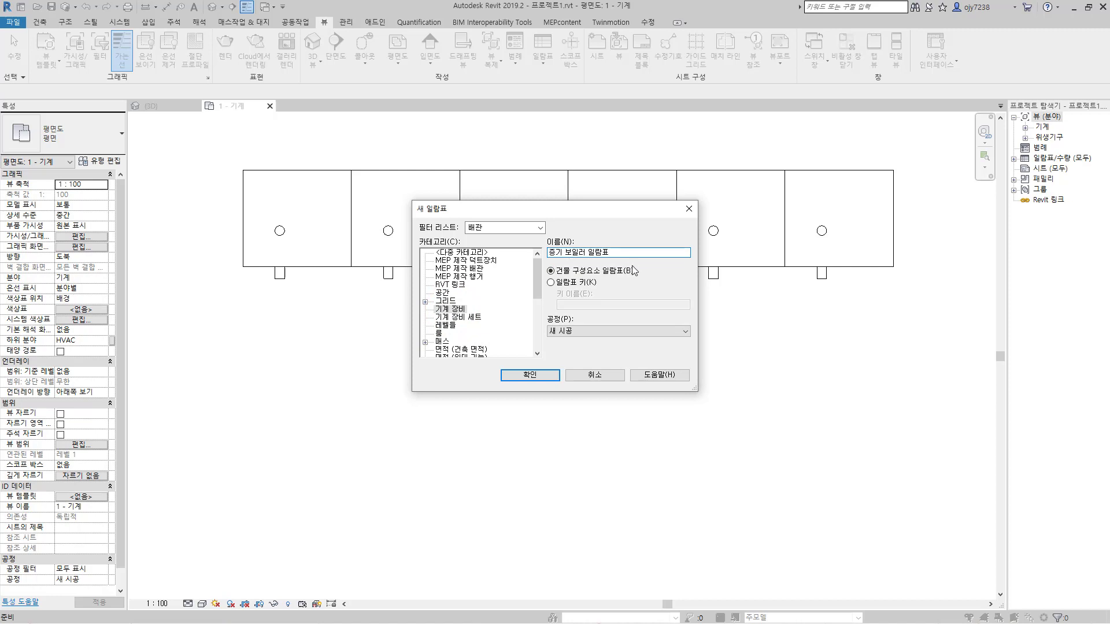
pyautogui.click(547, 377)
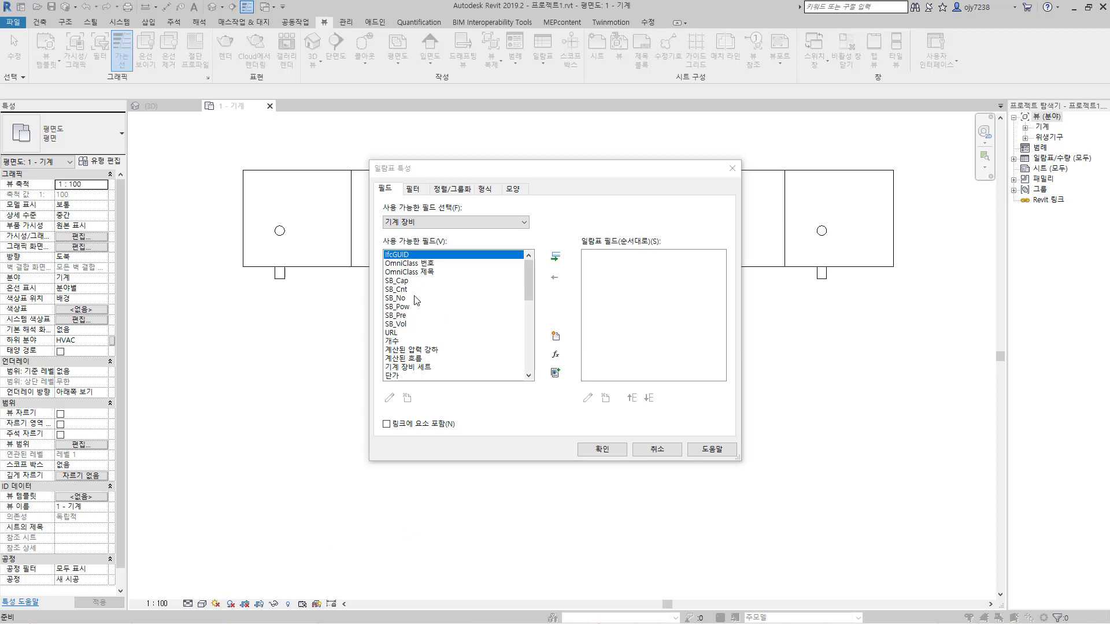
# Step: Add the fields SB_Cap, SB_Cnt, SB_No, SB_Pow, SB_Pre and SB_Vol and generate the schedule
pyautogui.doubleClick(399, 282)
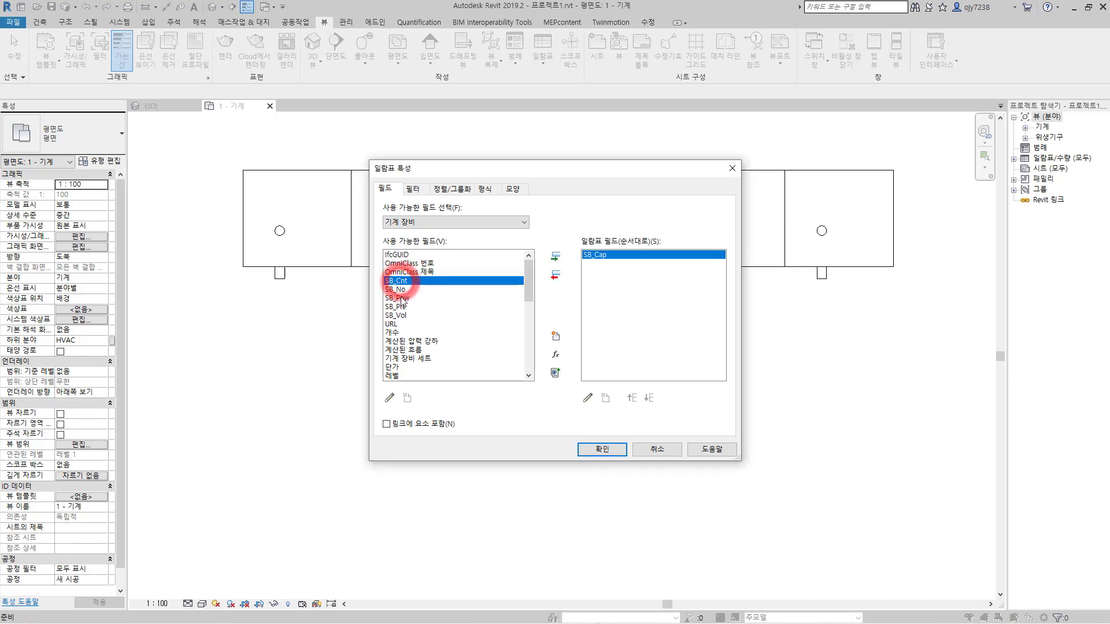
pyautogui.doubleClick(398, 281)
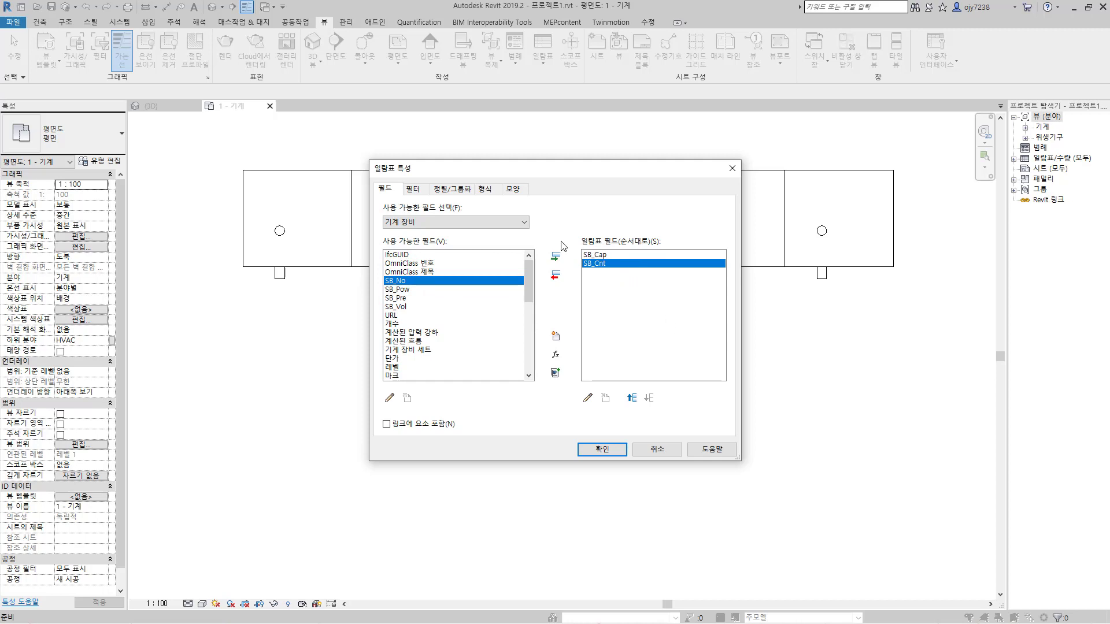
pyautogui.click(557, 258)
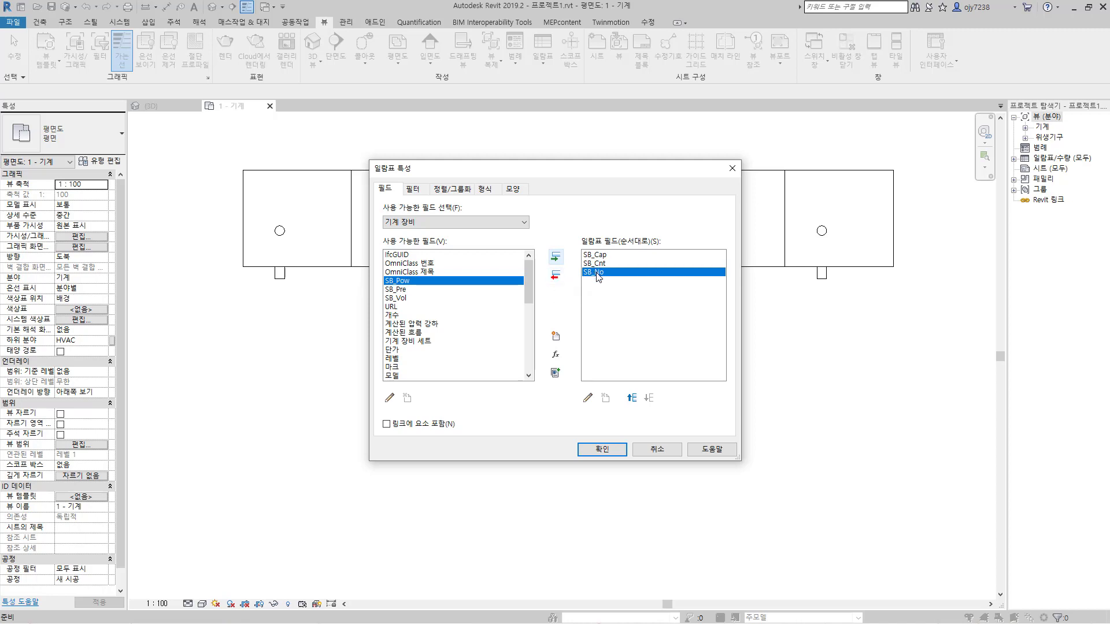
pyautogui.click(555, 276)
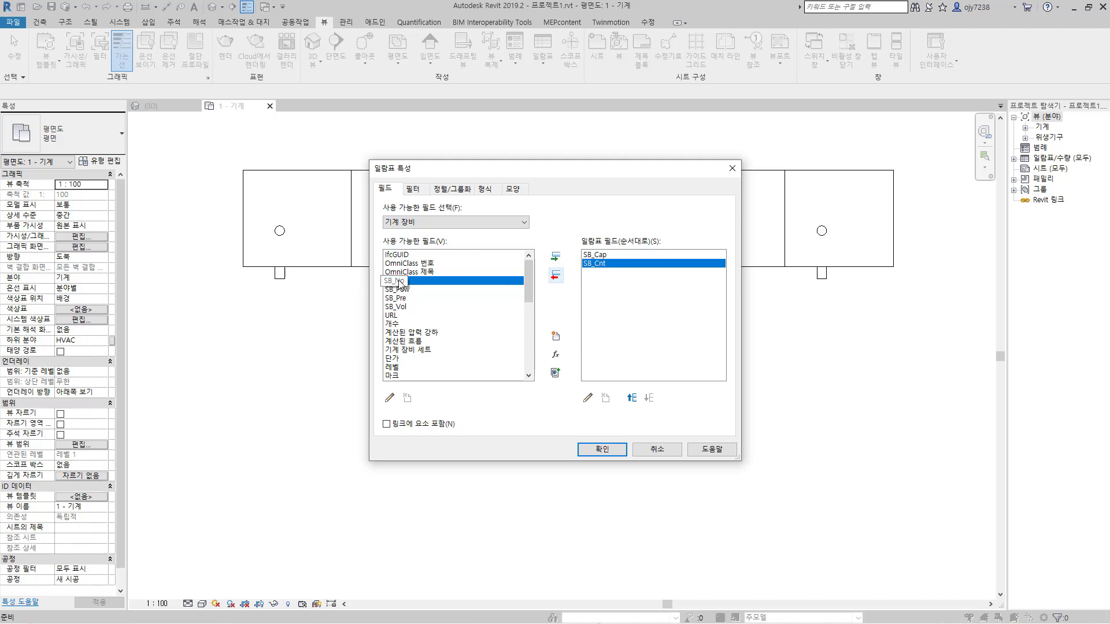
pyautogui.doubleClick(399, 282)
pyautogui.doubleClick(401, 281)
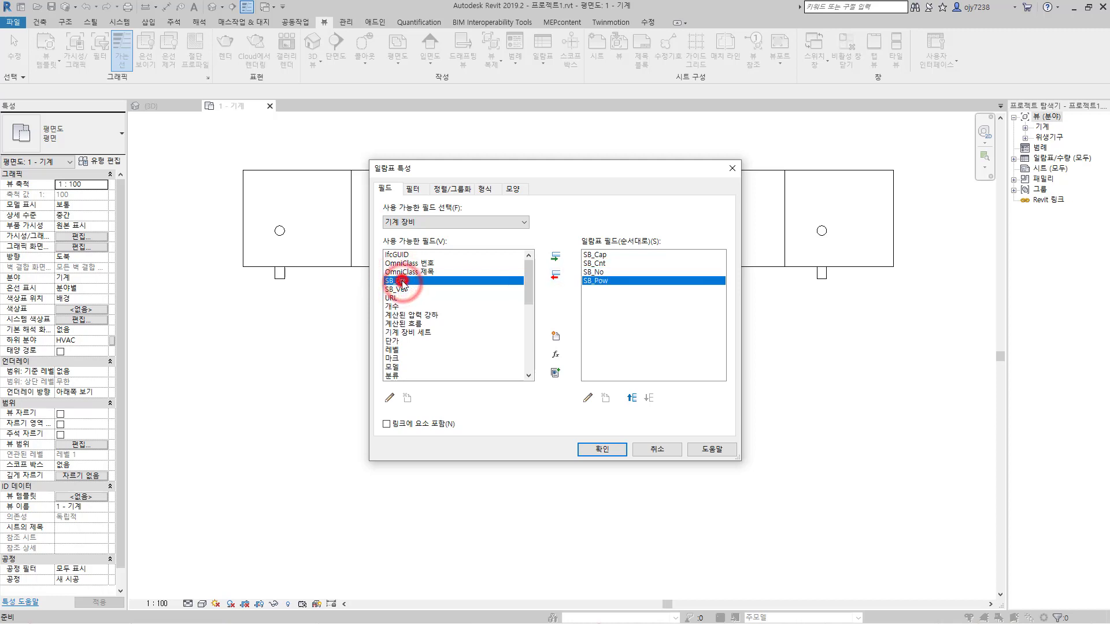
pyautogui.doubleClick(401, 282)
pyautogui.doubleClick(401, 282)
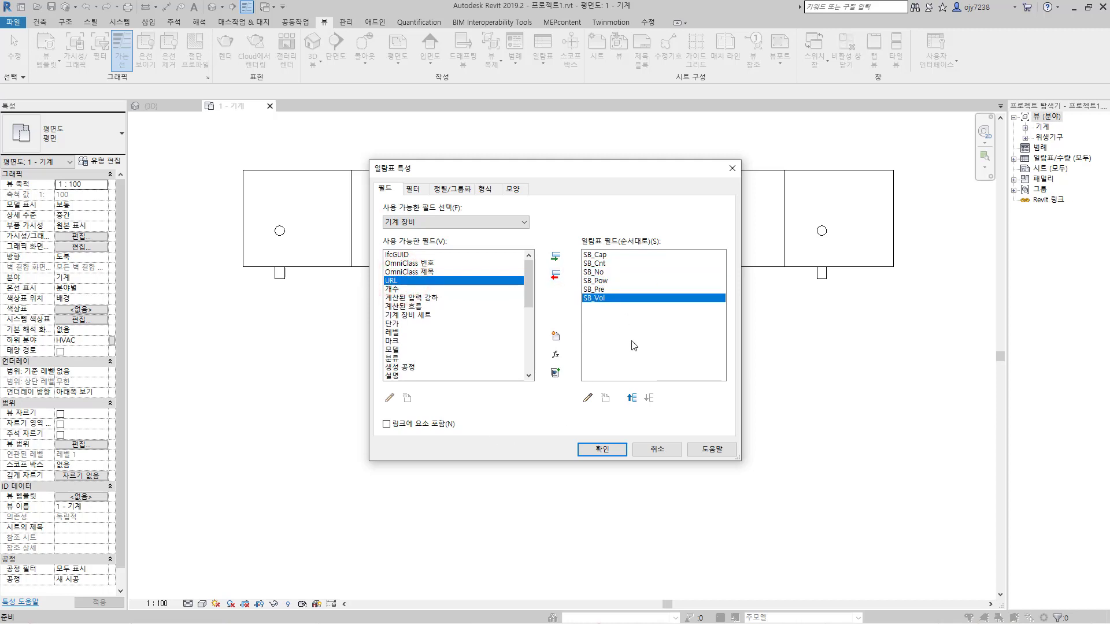
pyautogui.click(610, 452)
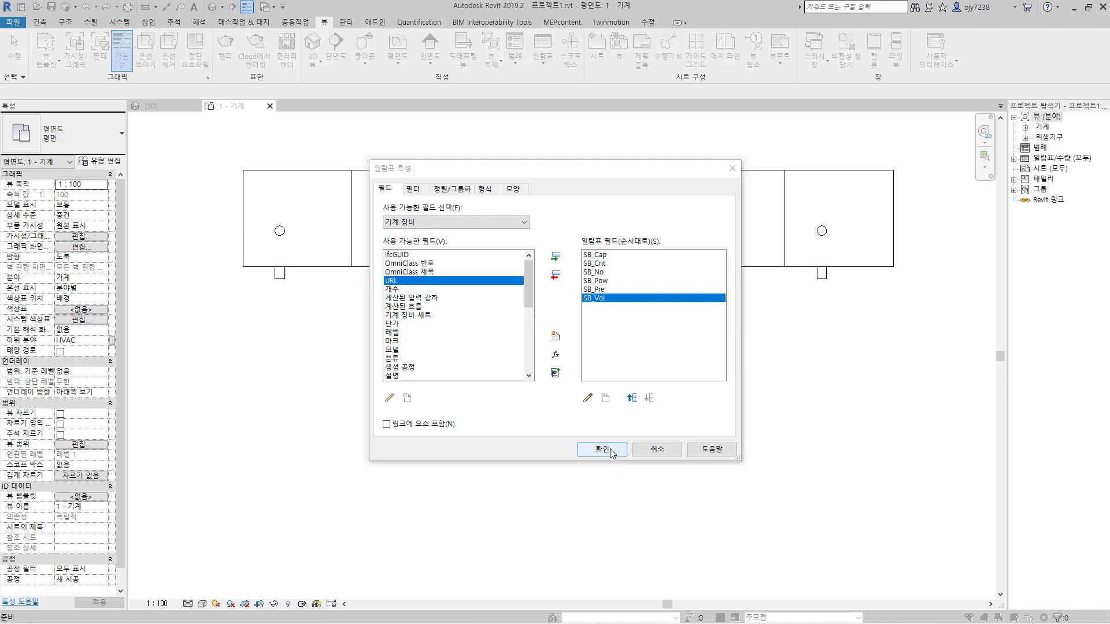
pyautogui.click(610, 452)
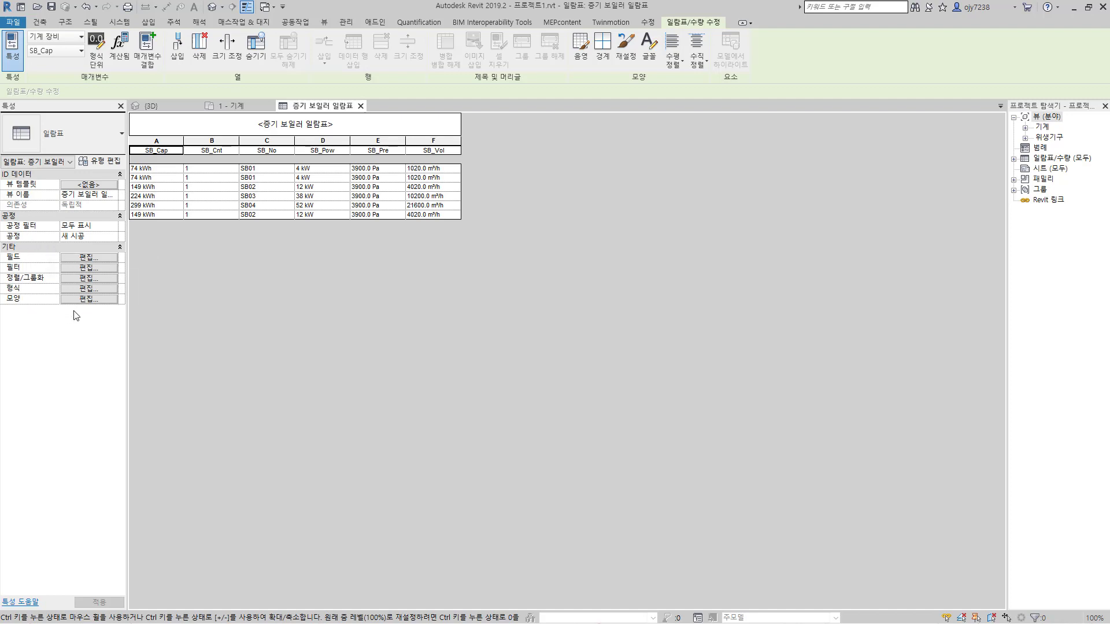
# Step: Reopen the schedule's field settings and add the 개수 and 유형 fields
pyautogui.click(87, 258)
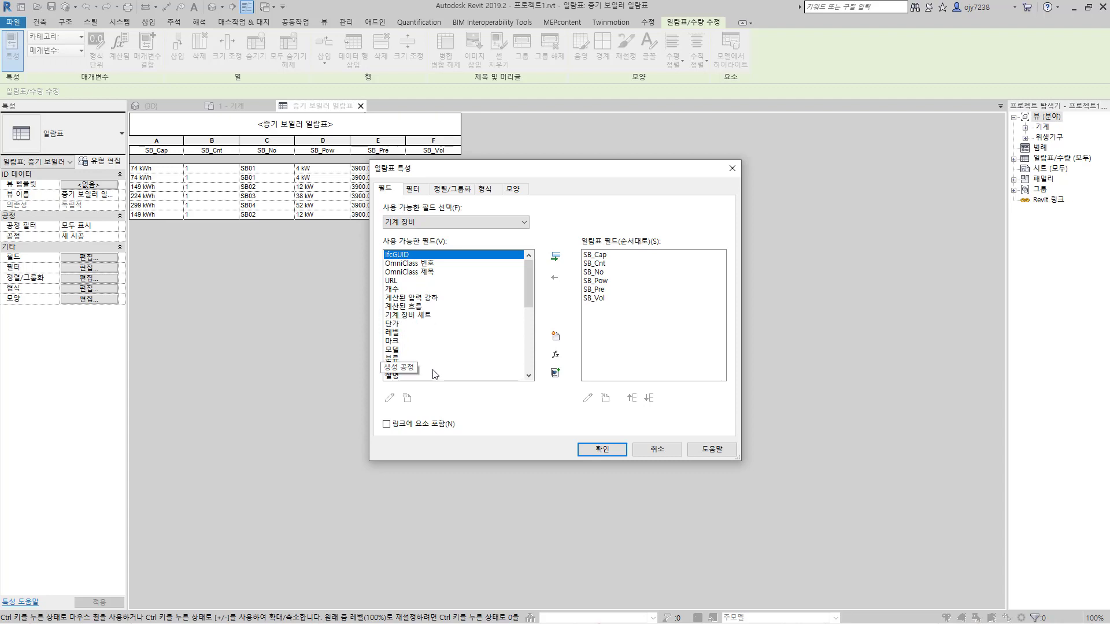
pyautogui.doubleClick(392, 289)
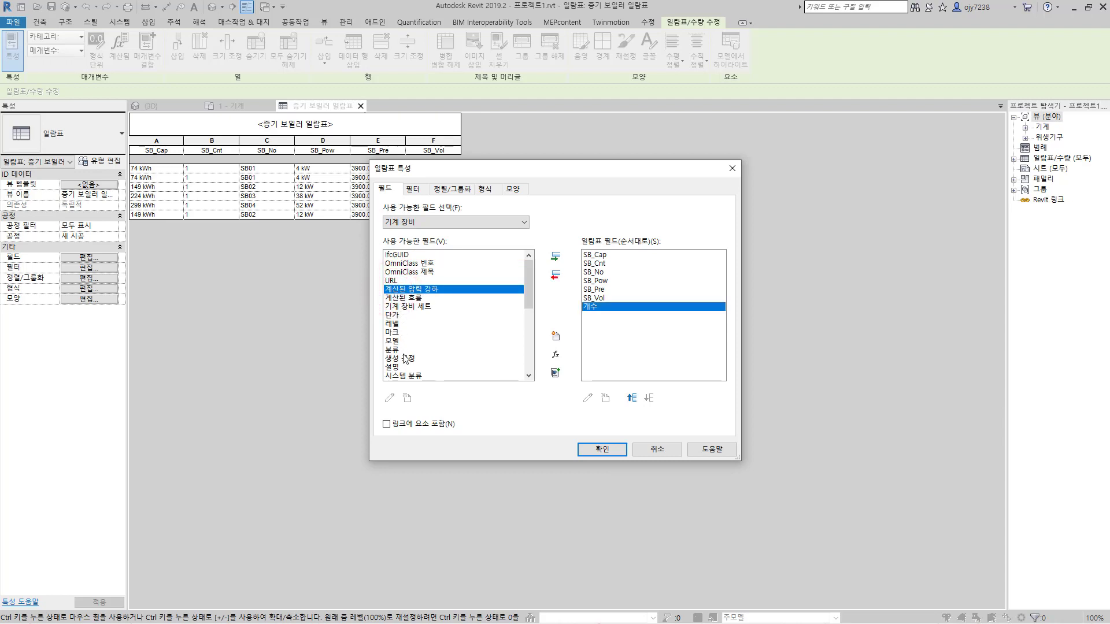
pyautogui.scroll(-1, 403, 363)
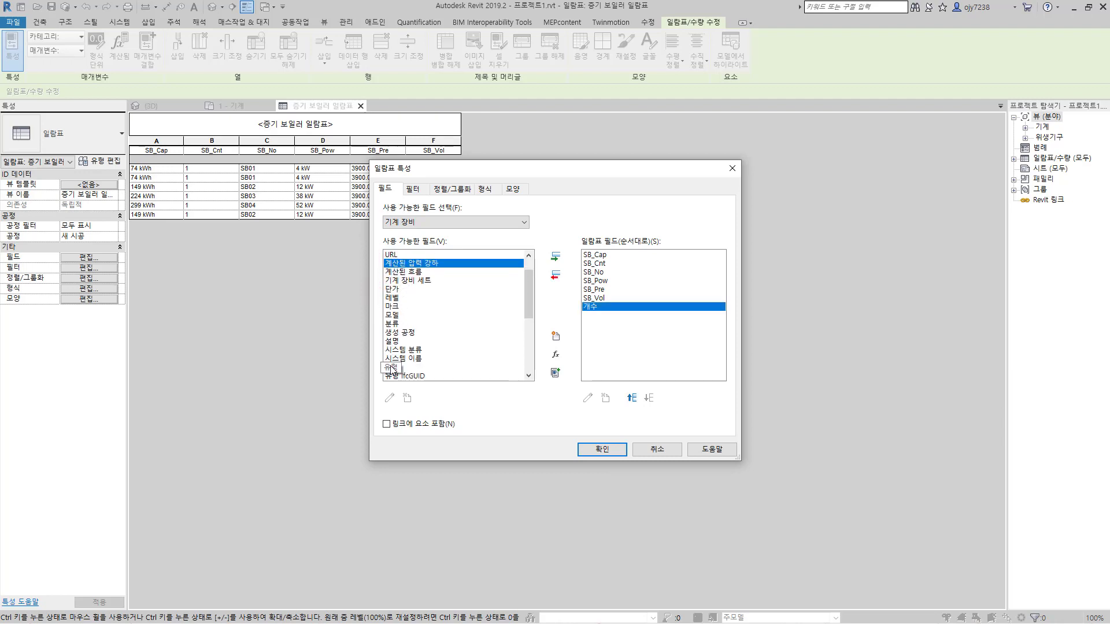
pyautogui.doubleClick(392, 367)
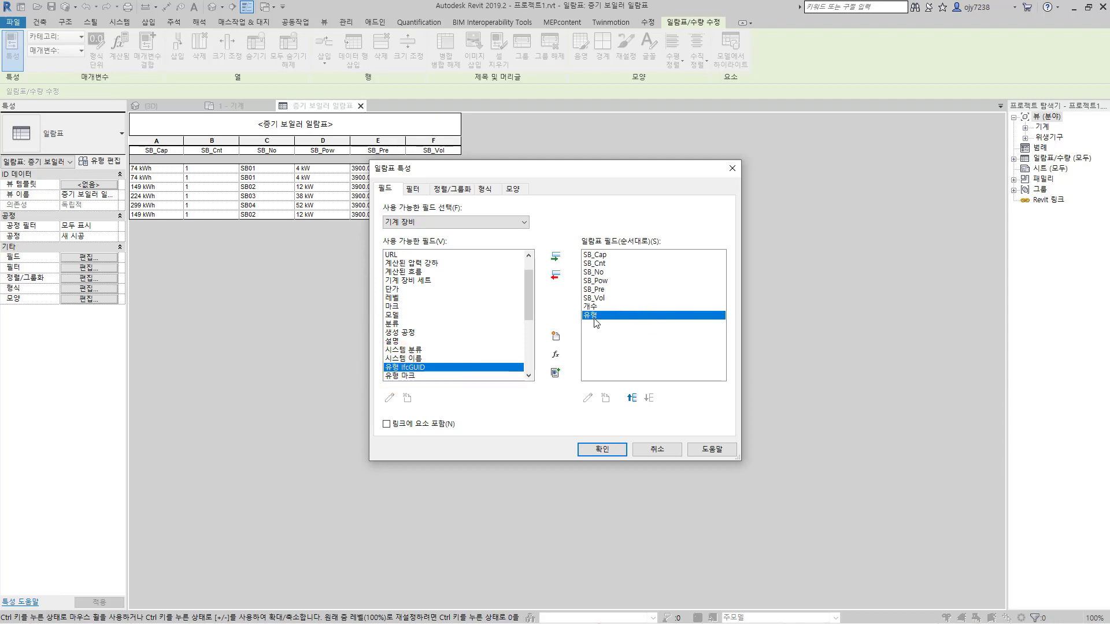
# Step: Move the 유형 field to the start of the scheduled field order and place SB_No directly after it
pyautogui.click(630, 399)
pyautogui.click(630, 399)
pyautogui.click(630, 399)
pyautogui.click(630, 399)
pyautogui.click(630, 399)
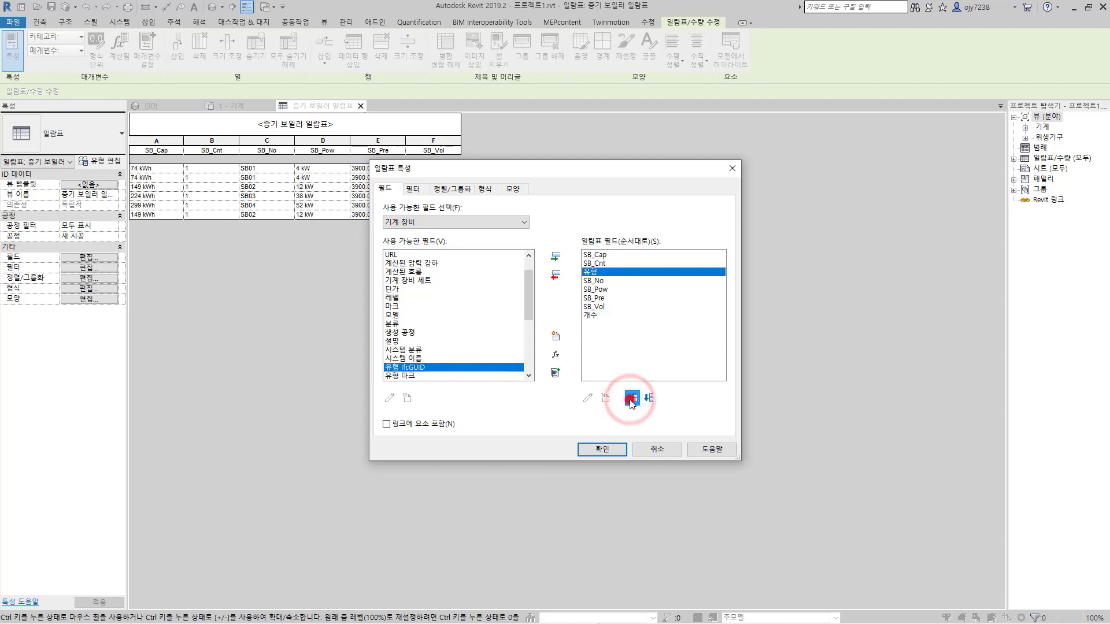
pyautogui.click(631, 399)
pyautogui.click(630, 399)
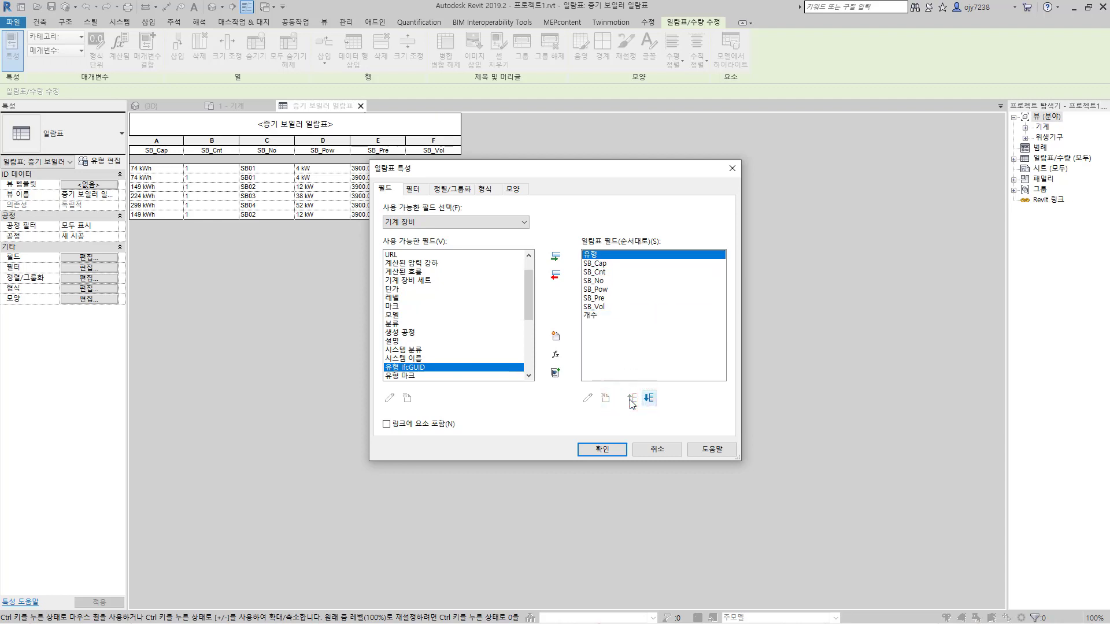
pyautogui.click(599, 282)
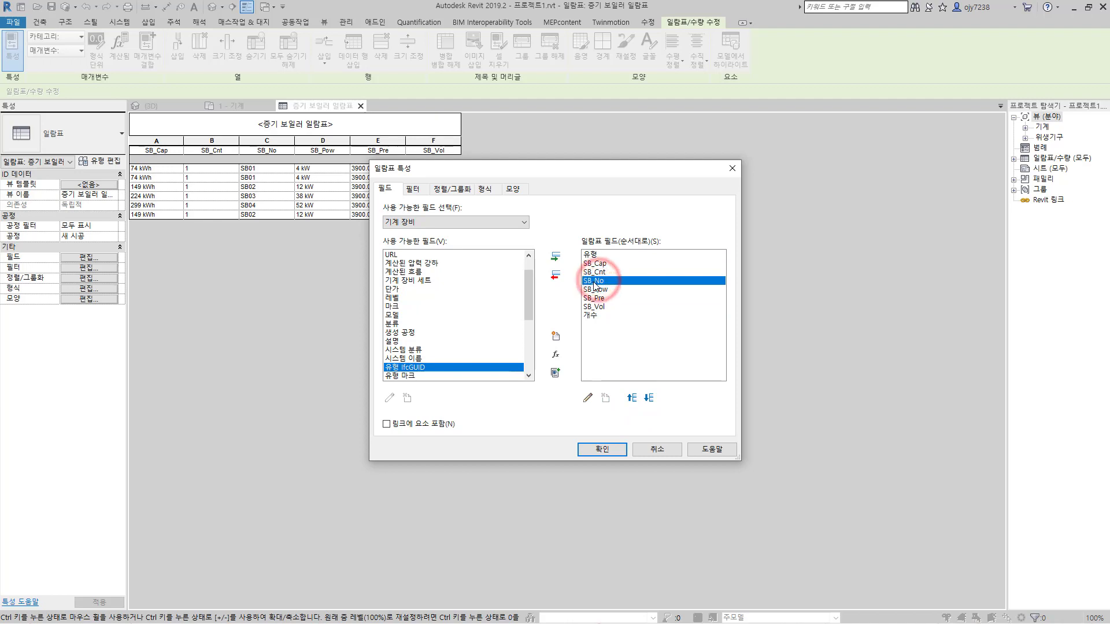
pyautogui.click(631, 398)
pyautogui.click(631, 398)
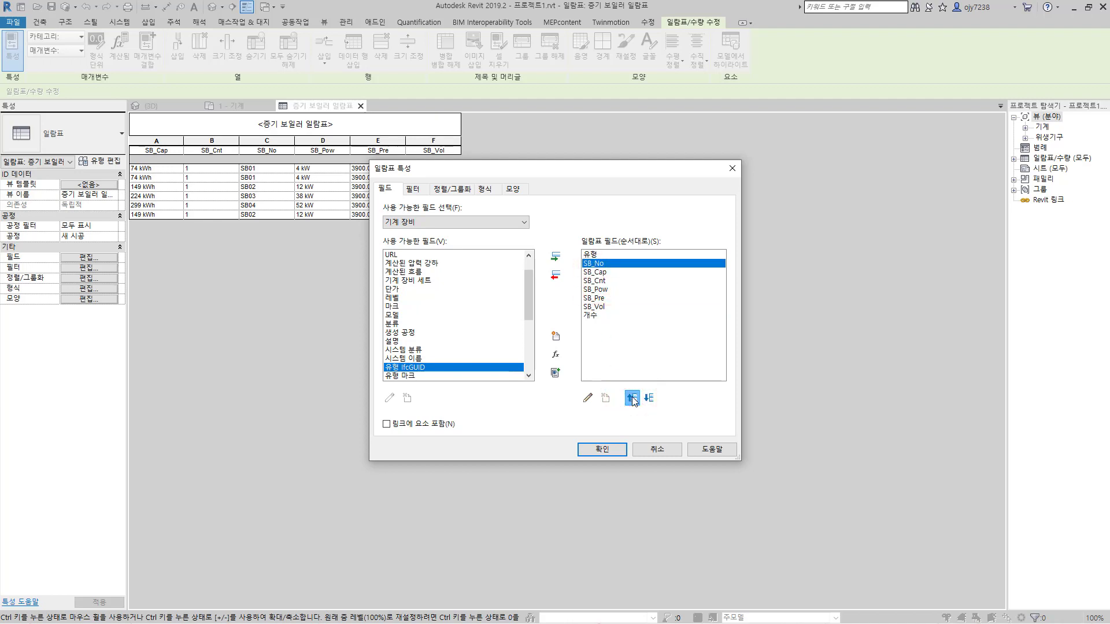
# Step: Move the SB_Vol field up in the scheduled field order so it directly follows SB_Cap
pyautogui.click(600, 271)
pyautogui.click(604, 281)
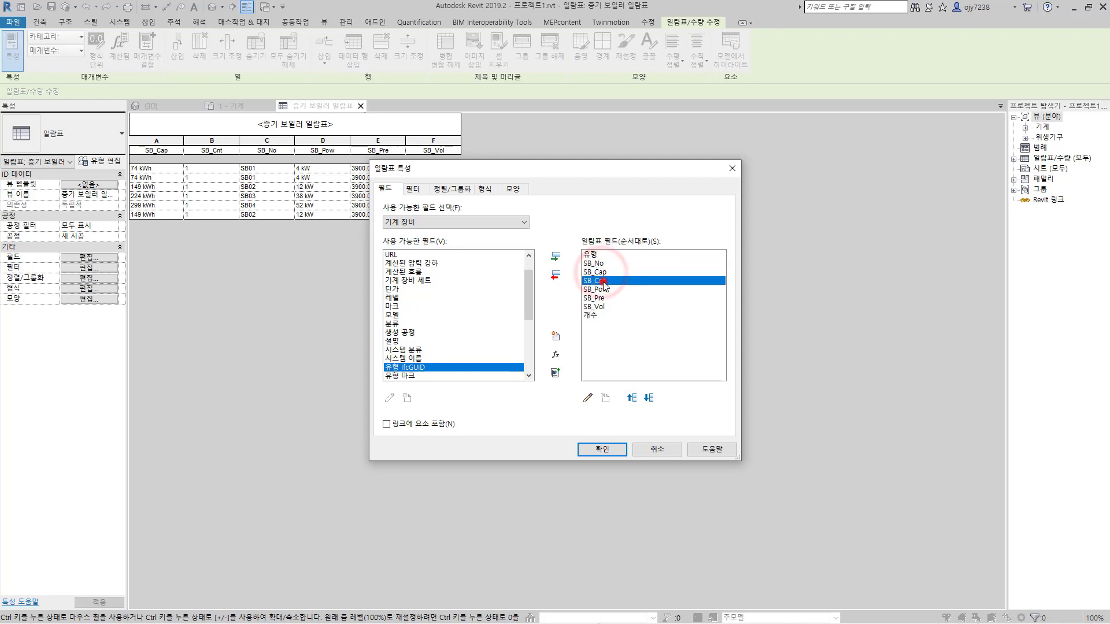
pyautogui.click(597, 289)
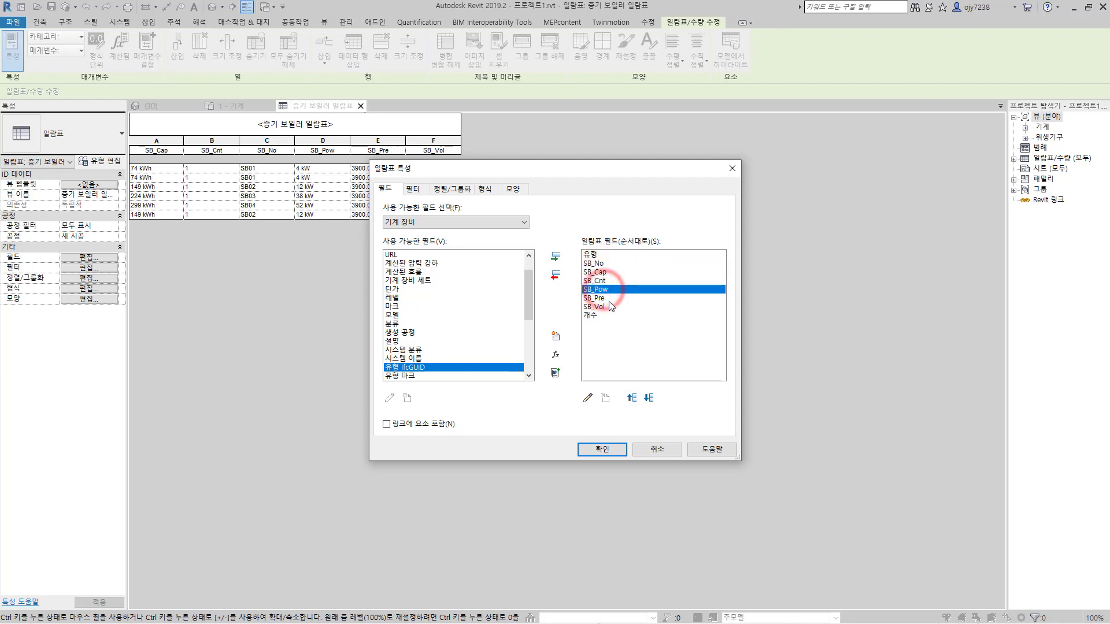
pyautogui.click(600, 299)
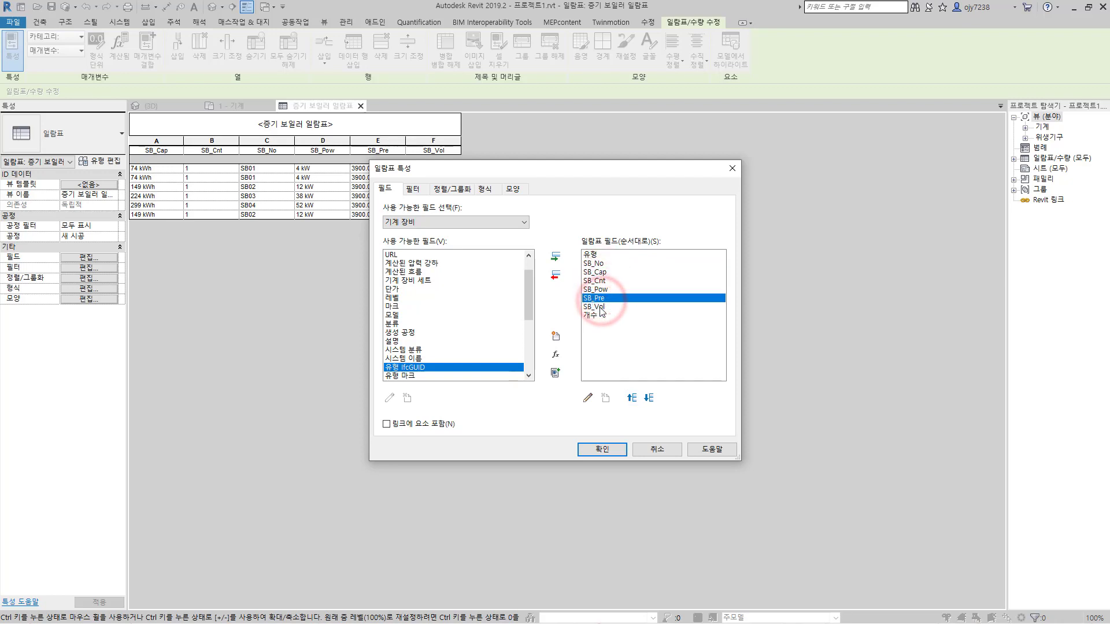
pyautogui.click(601, 308)
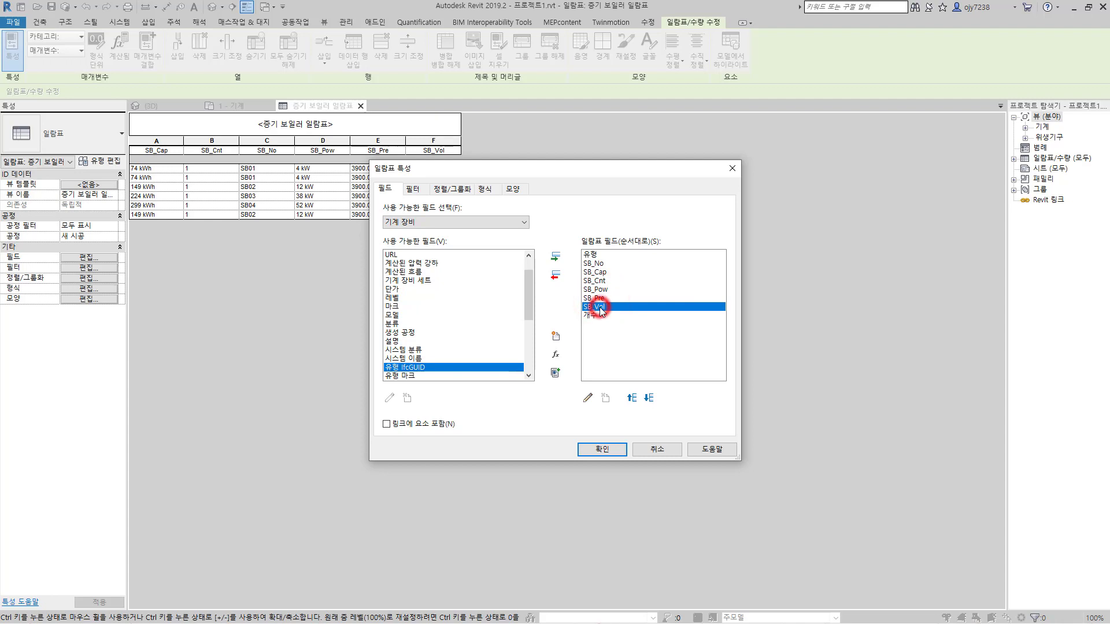
pyautogui.click(632, 398)
pyautogui.click(632, 398)
pyautogui.click(632, 398)
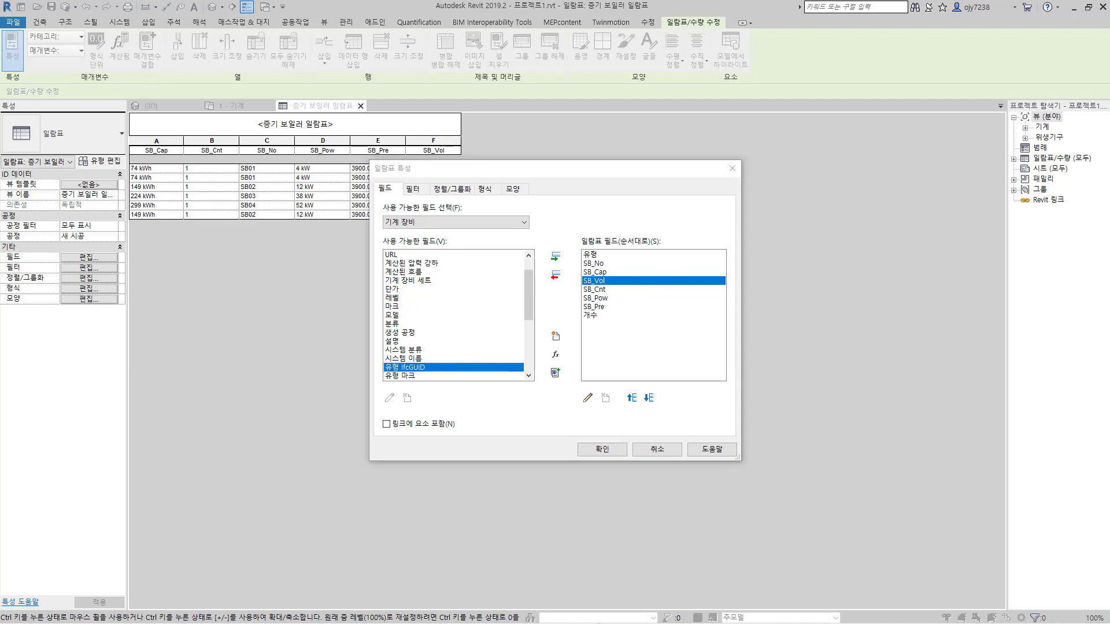
# Step: Sort the schedule by 유형 first and by SB_No second, both ascending
pyautogui.click(462, 194)
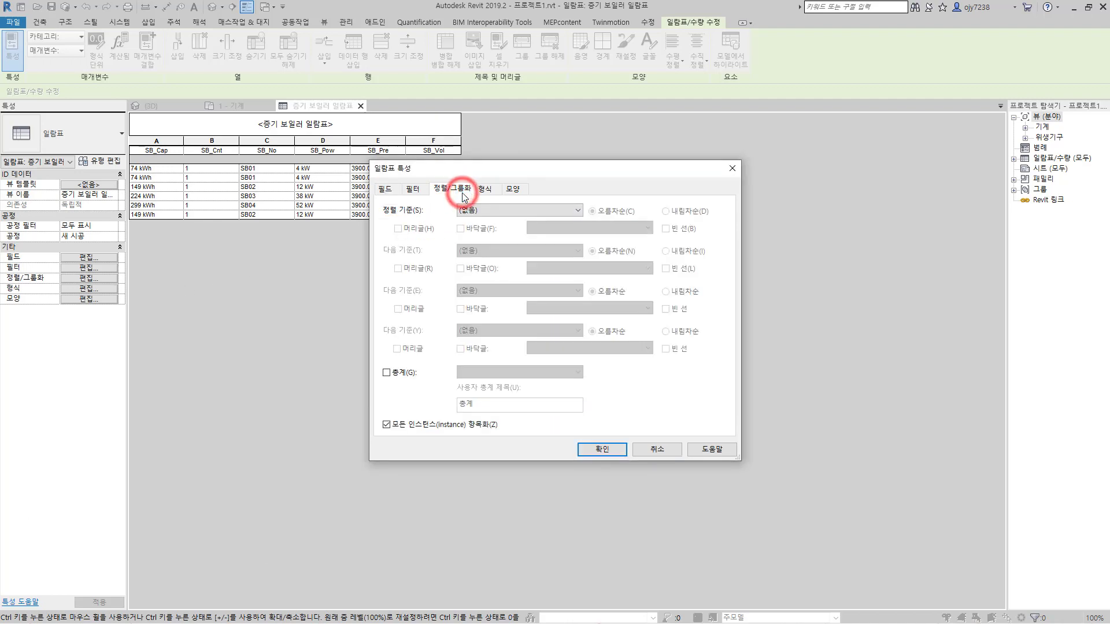
pyautogui.click(485, 210)
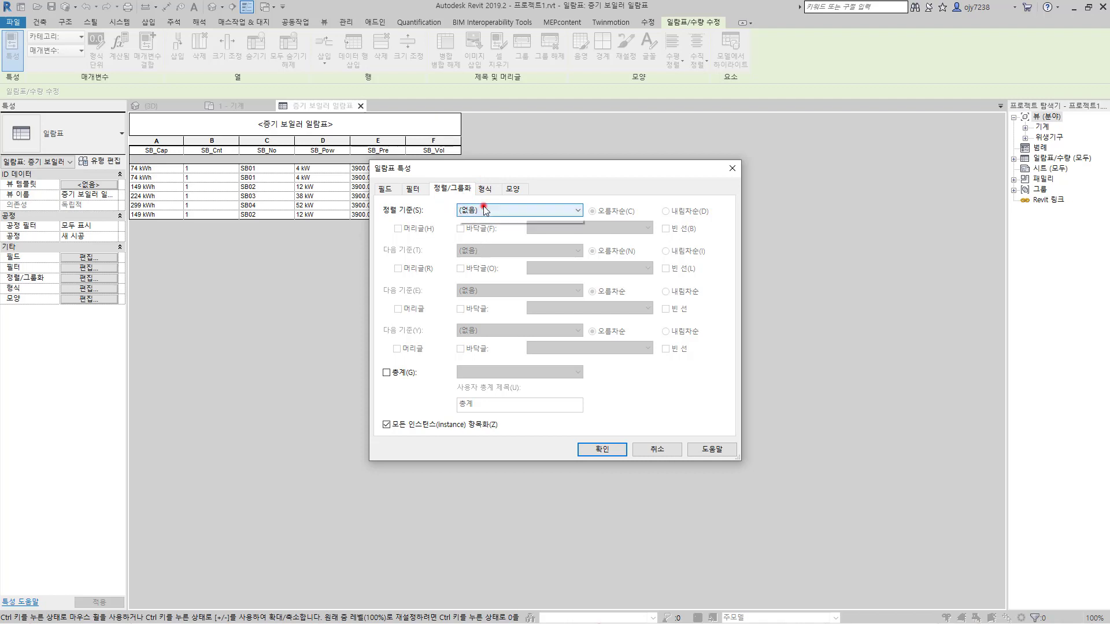
pyautogui.click(471, 230)
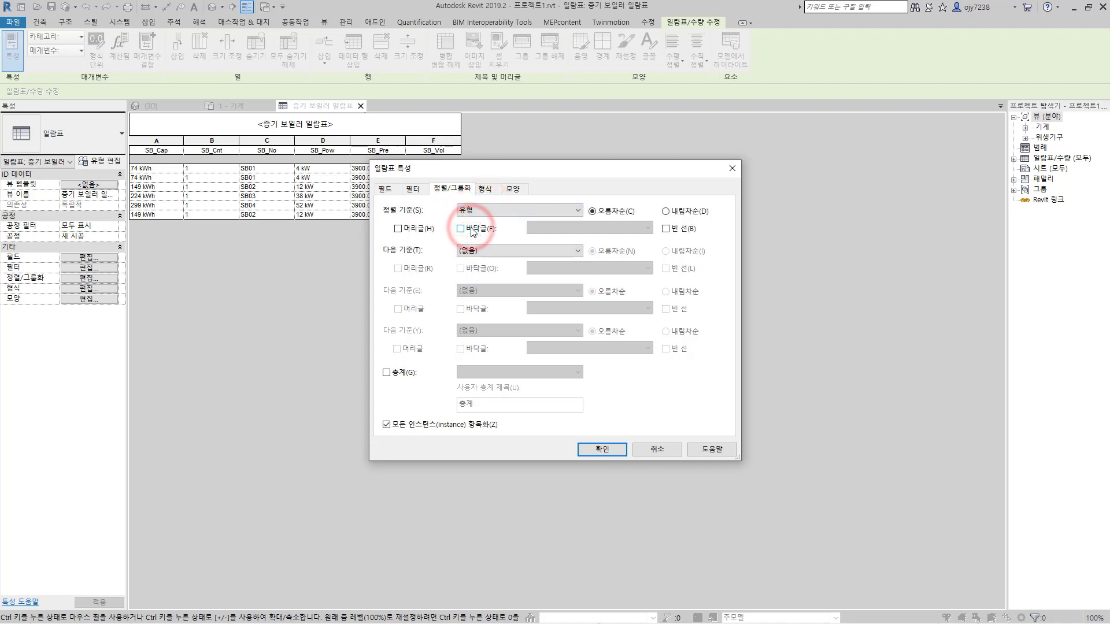
pyautogui.click(513, 250)
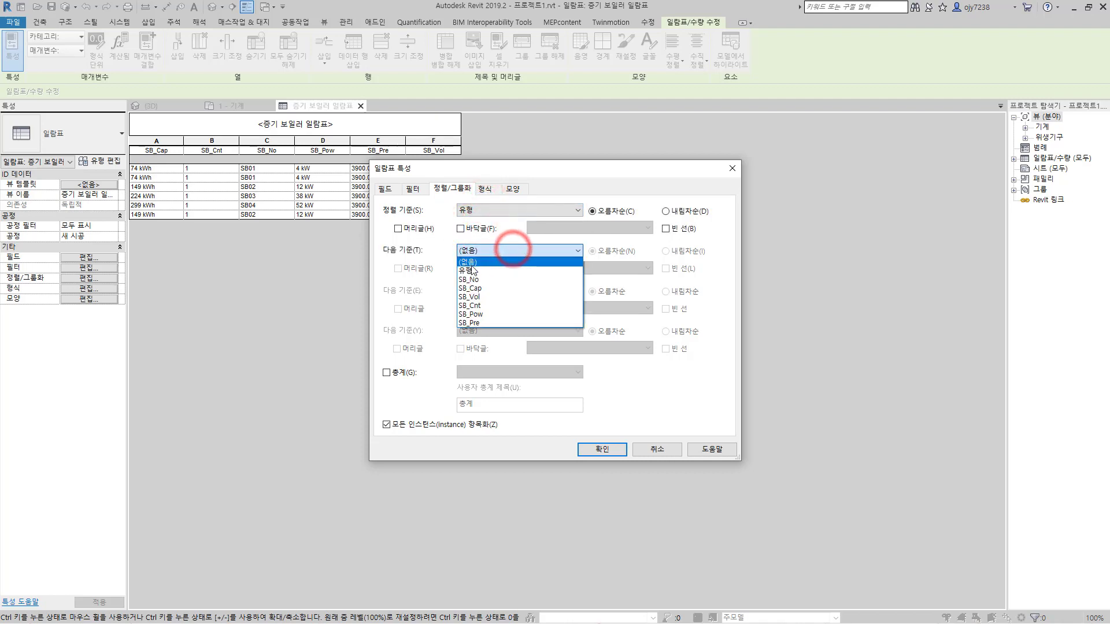
pyautogui.click(474, 281)
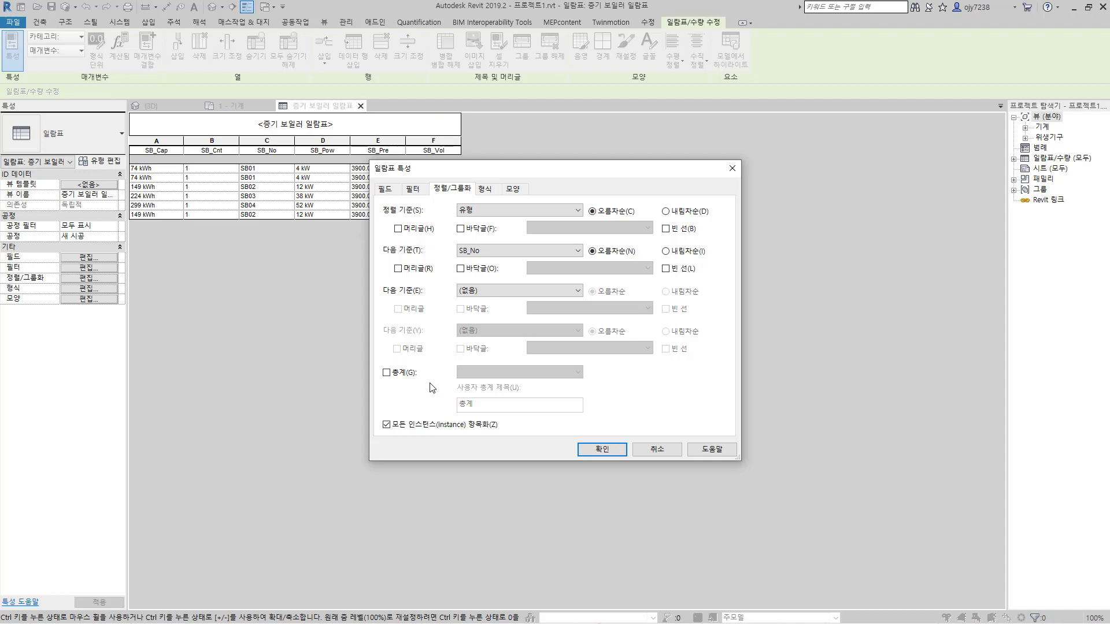
# Step: Enable the 총계 grand total as 합계만, turn off itemizing every instance, and apply the schedule settings
pyautogui.click(387, 373)
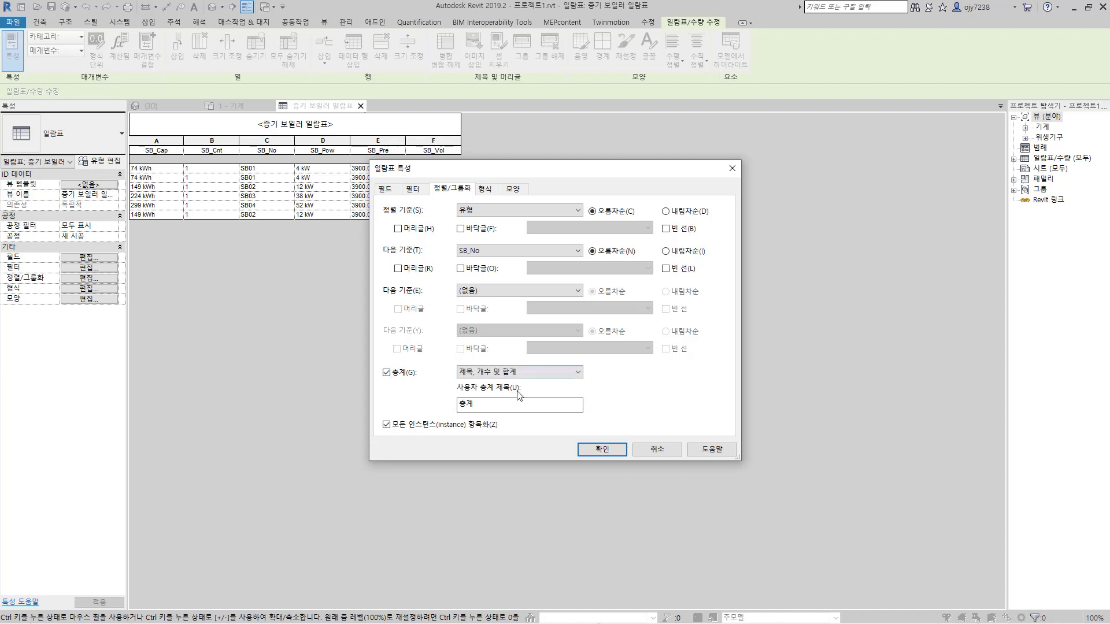
pyautogui.click(524, 373)
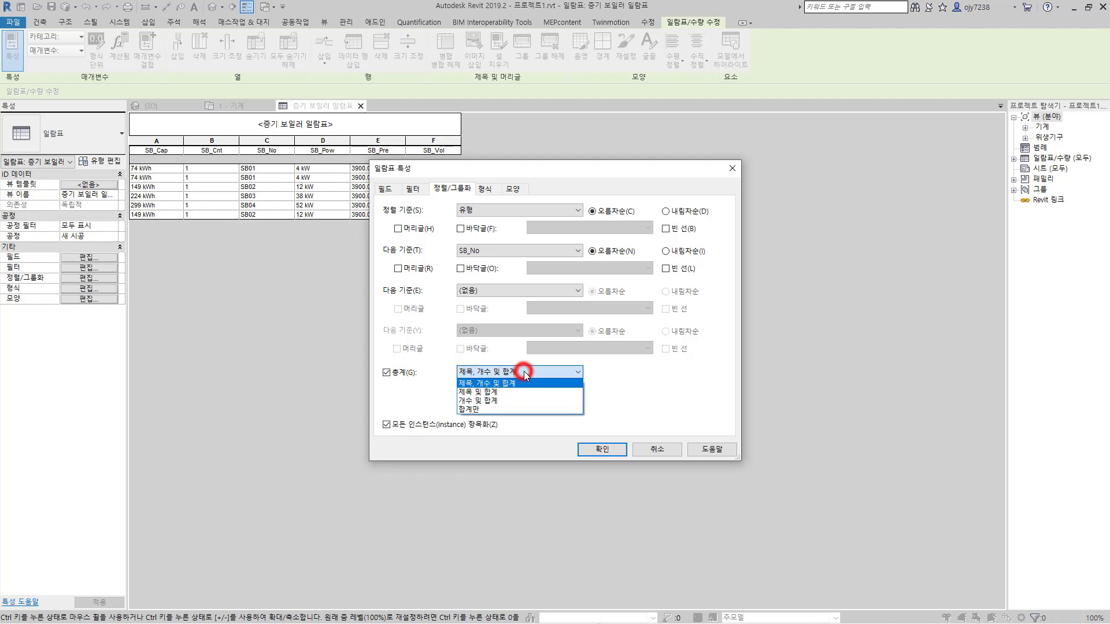
pyautogui.click(486, 410)
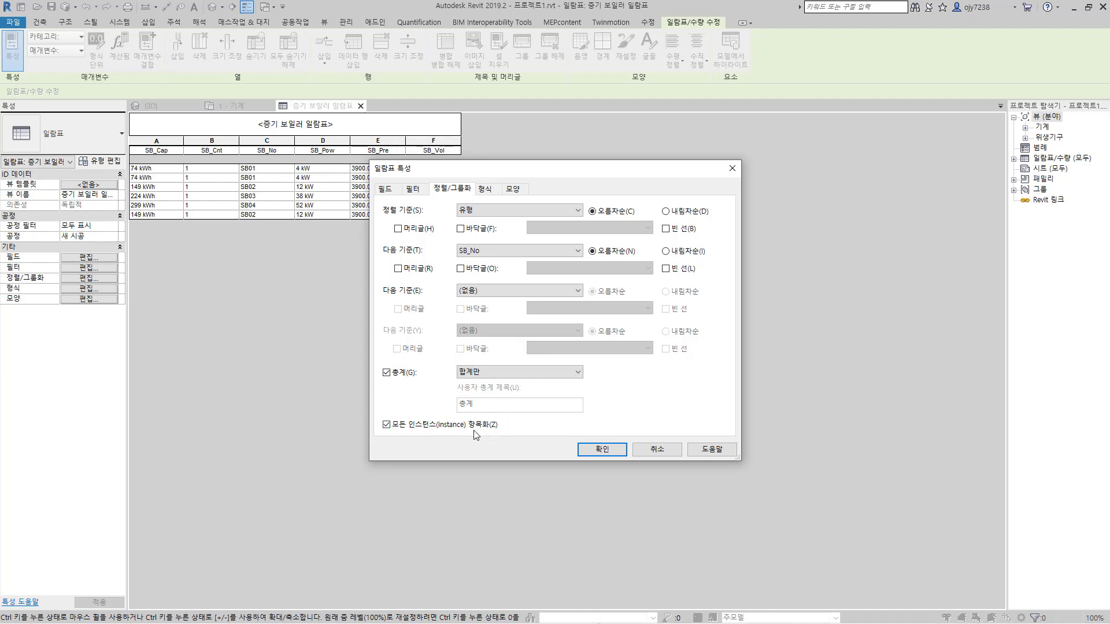
pyautogui.click(388, 426)
pyautogui.click(601, 450)
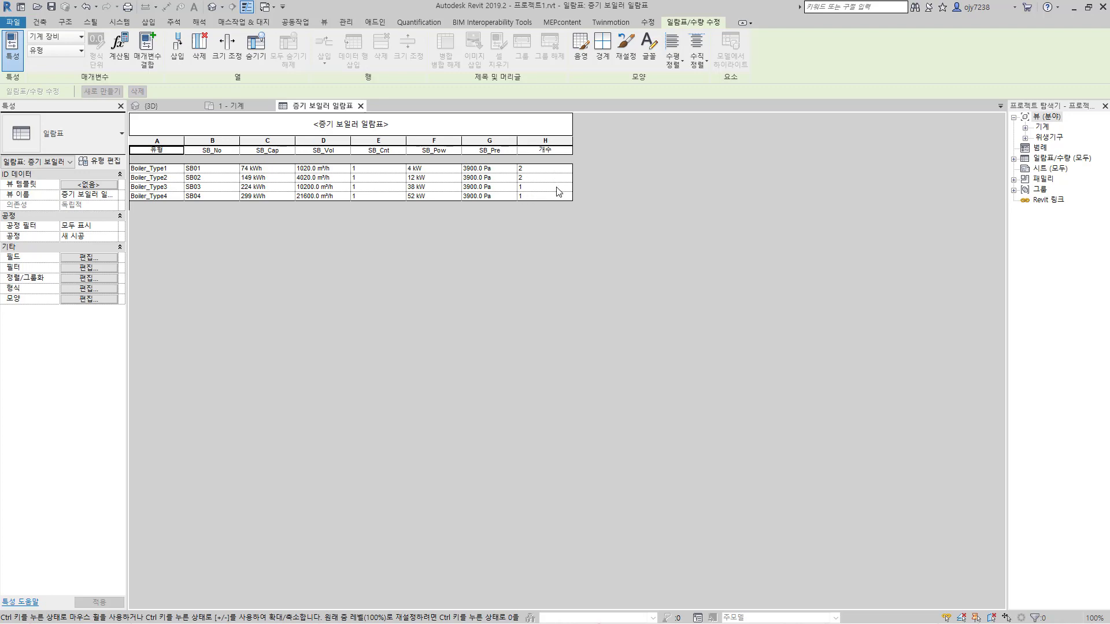
# Step: Reopen the schedule's sorting and grouping settings, turn itemizing every instance back on, and apply it
pyautogui.click(87, 257)
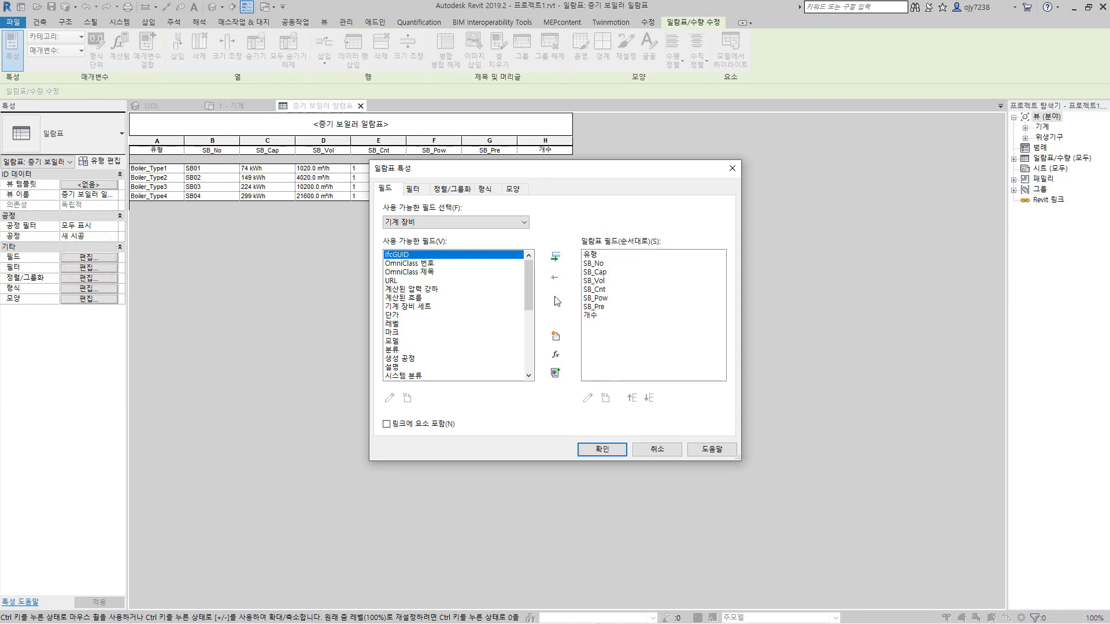
pyautogui.click(464, 191)
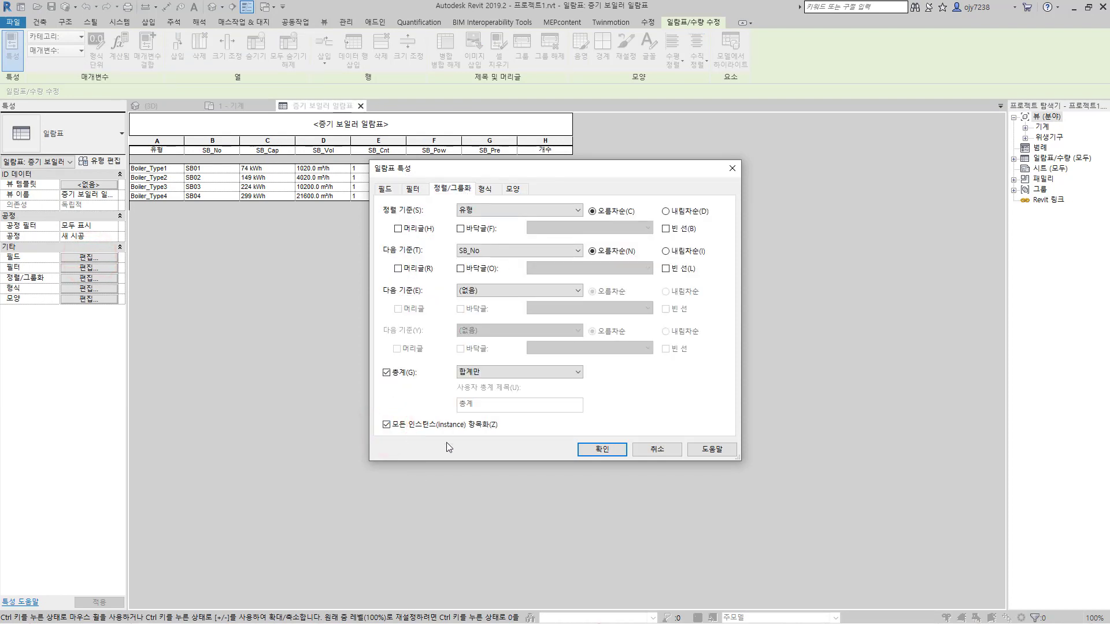
pyautogui.click(611, 455)
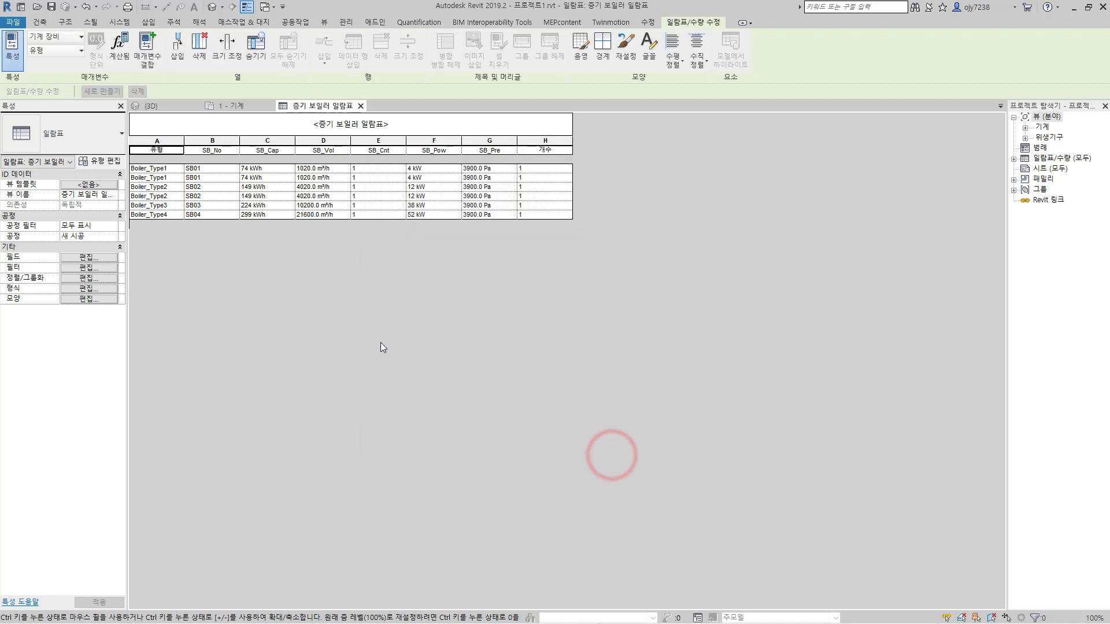